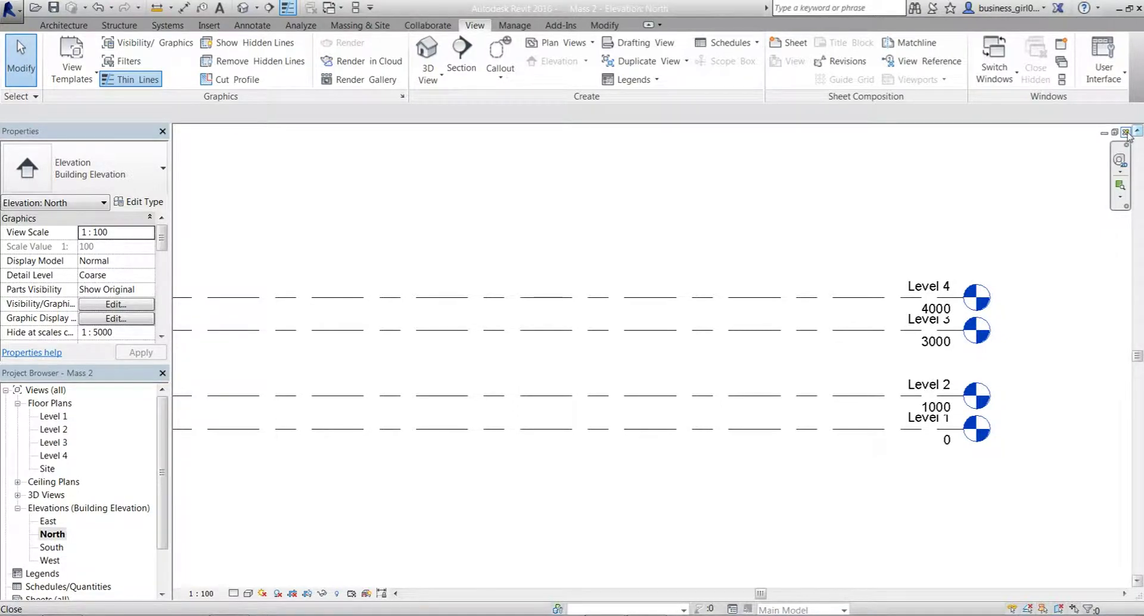
# Close the North elevation view and start a new in-place mass from the Level 1 floor plan.
pyautogui.click(1126, 132)
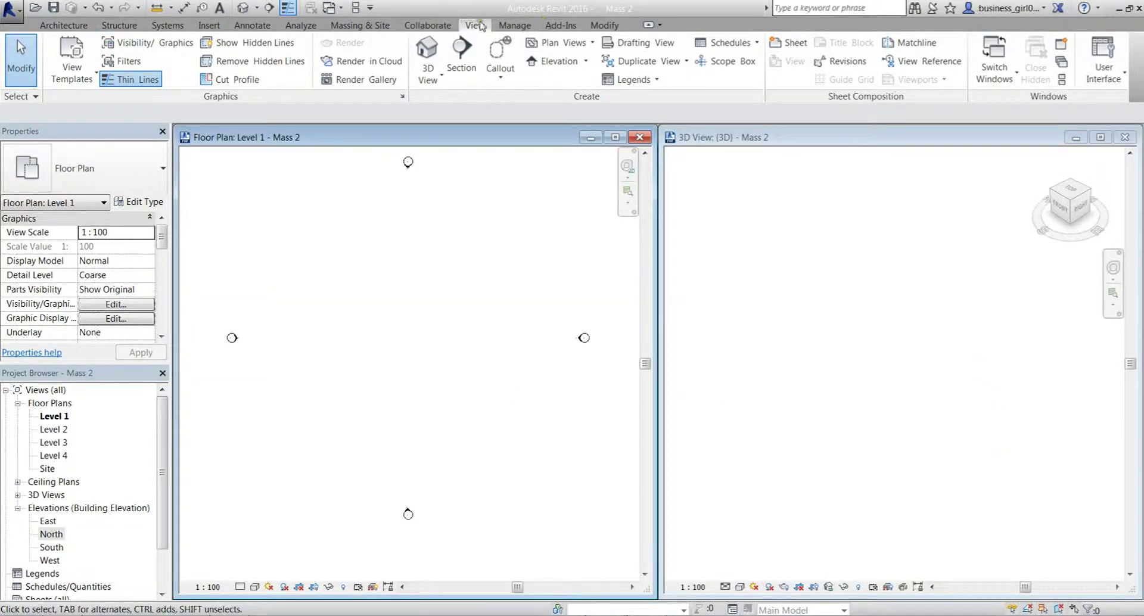
pyautogui.click(360, 25)
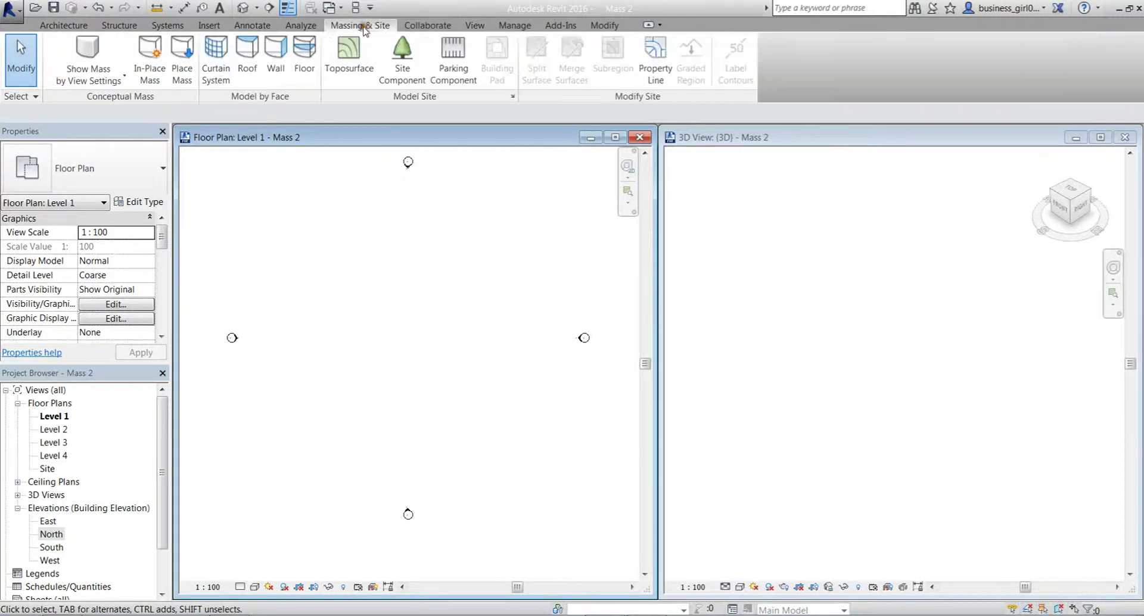
pyautogui.click(150, 73)
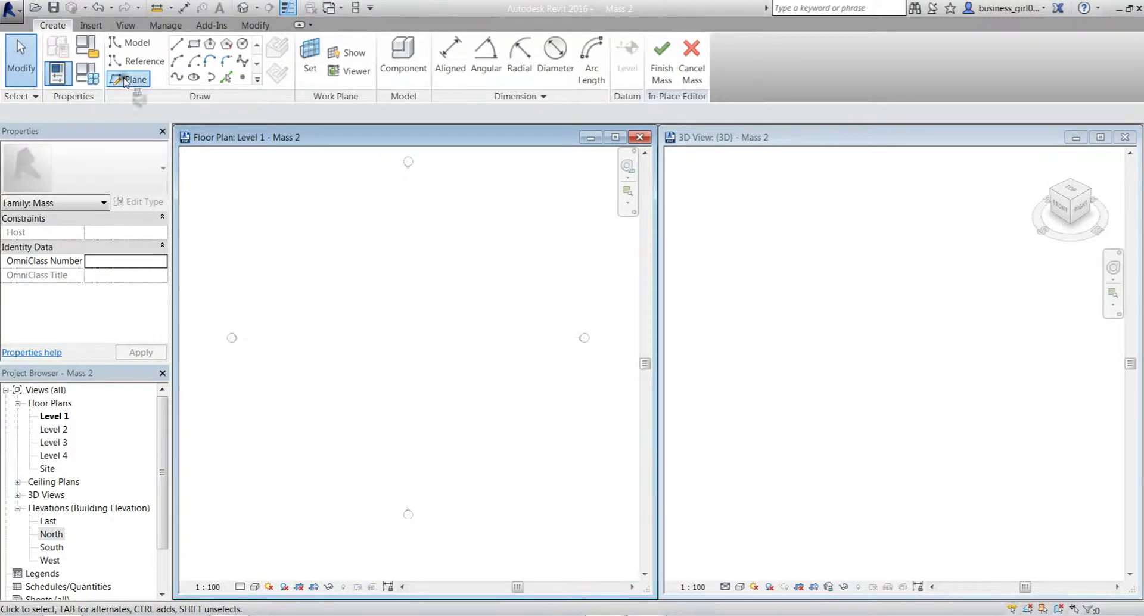
# Draw a horizontal and a vertical reference plane crossing at the centre of the Level 1 floor plan.
pyautogui.click(129, 79)
pyautogui.click(245, 339)
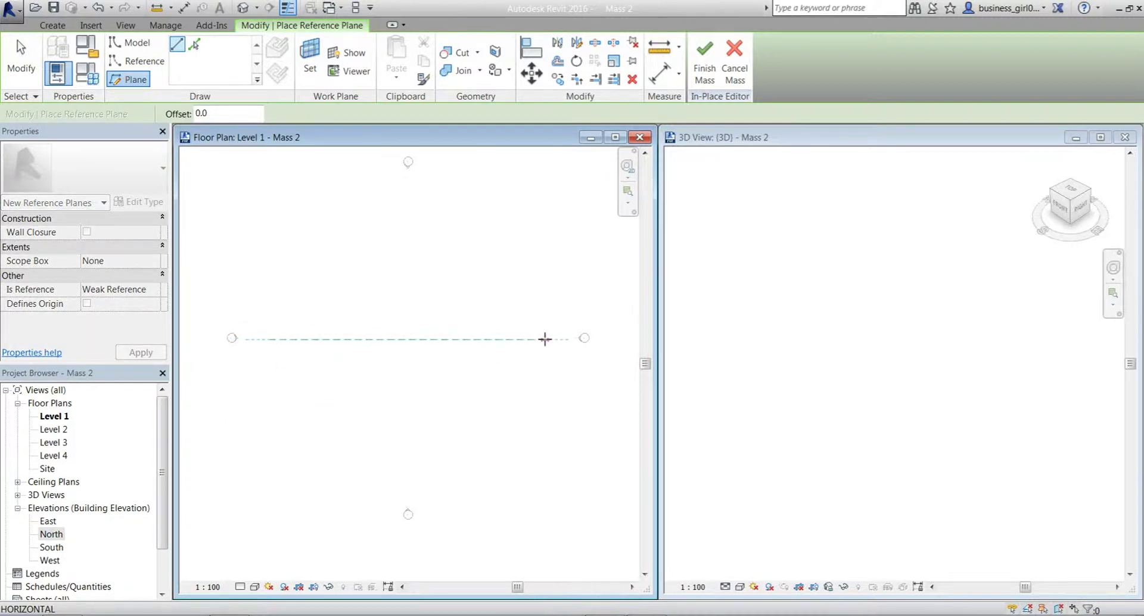
pyautogui.click(544, 340)
pyautogui.click(137, 79)
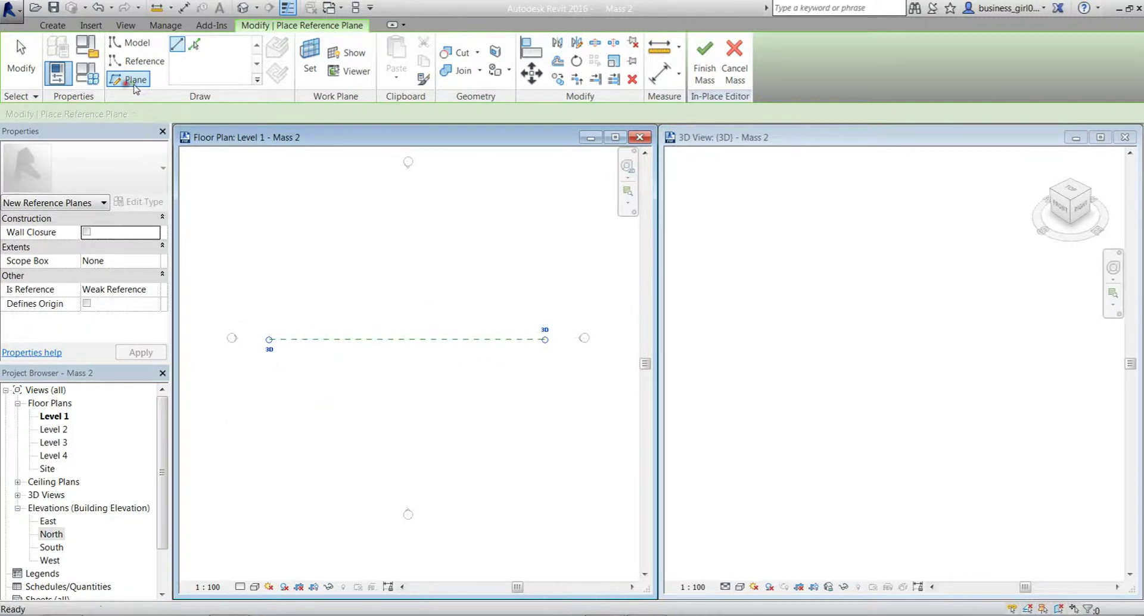
pyautogui.click(405, 193)
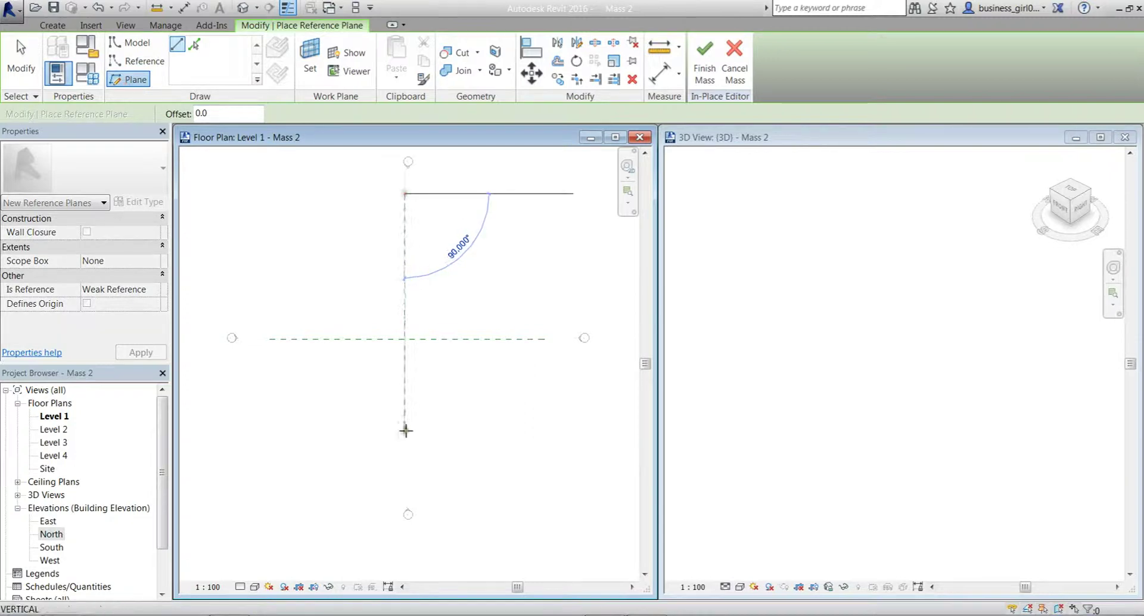
pyautogui.click(404, 467)
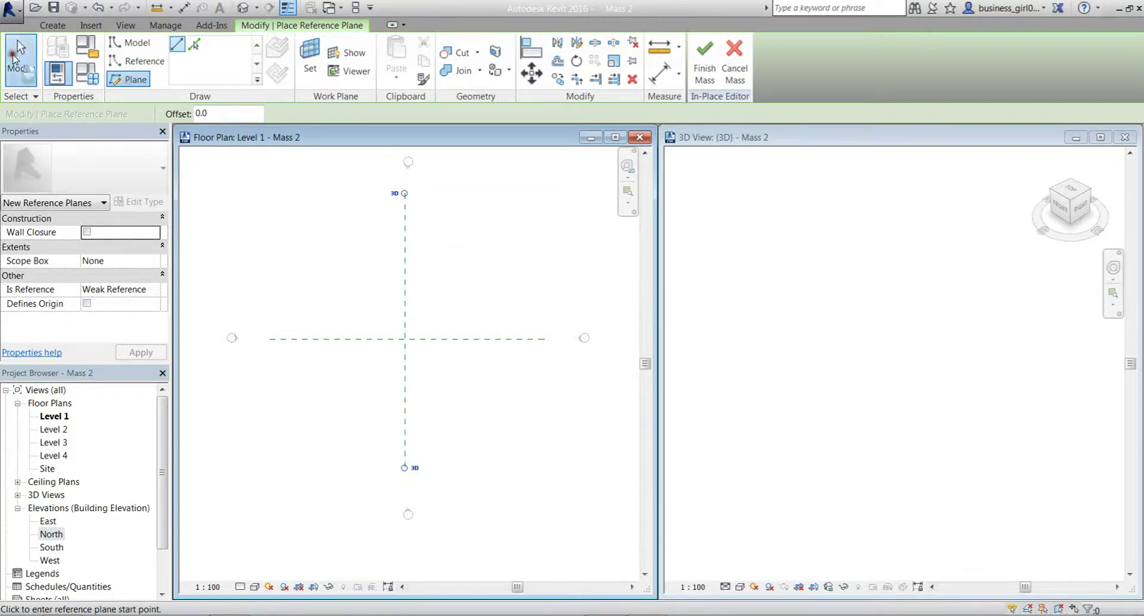
pyautogui.press('Escape')
pyautogui.press('Escape')
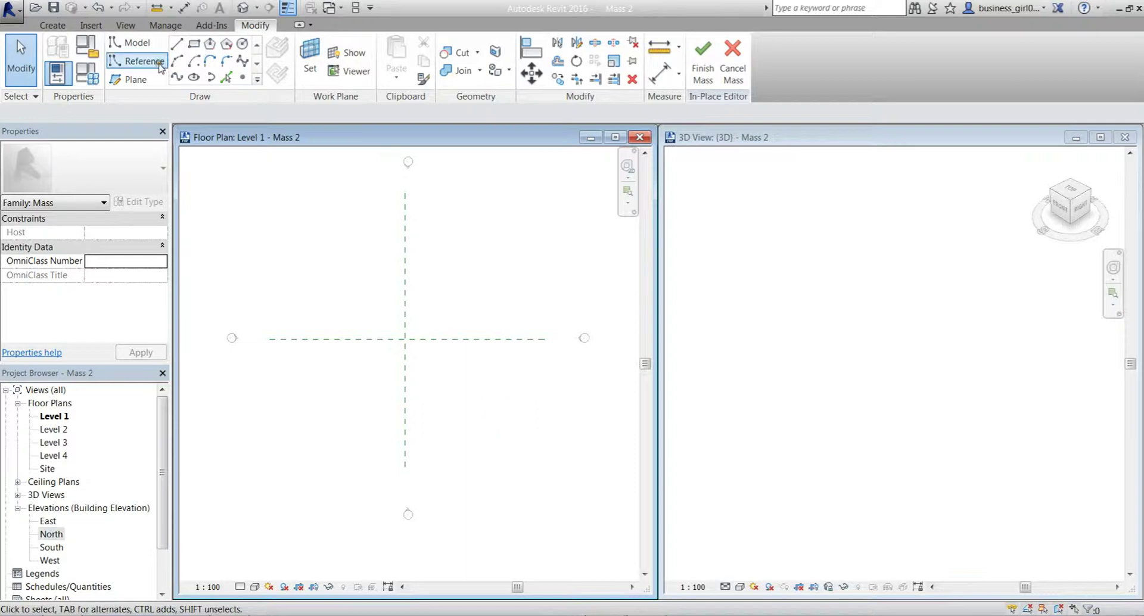
pyautogui.click(136, 61)
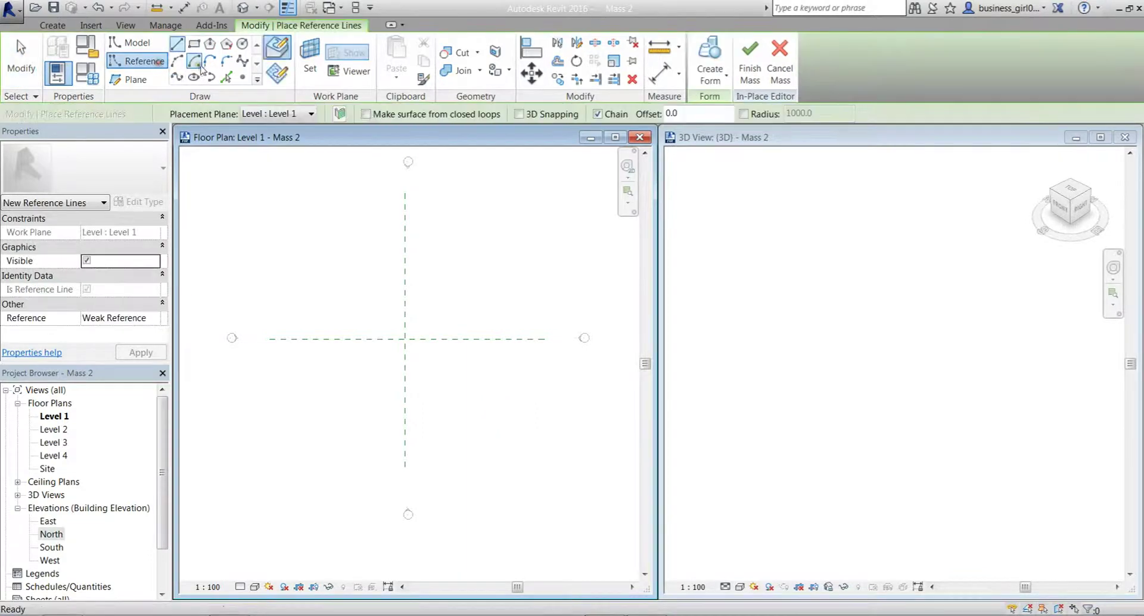
pyautogui.click(244, 61)
pyautogui.scroll(1, 426, 334)
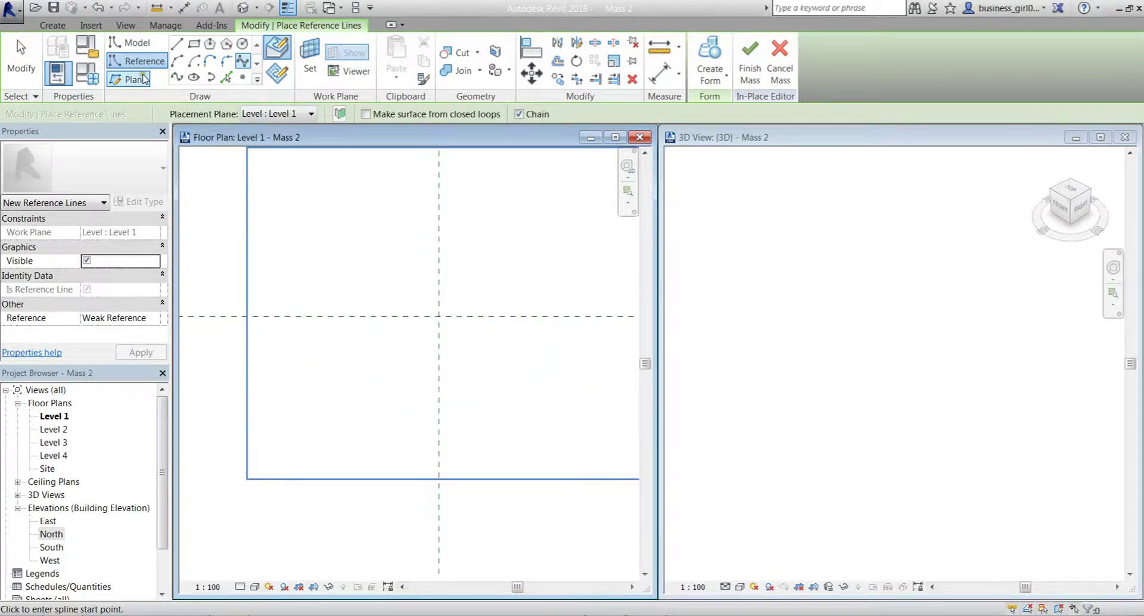
# Add a reference plane on each side of the vertical centre plane by picking it with an offset of 1000.
pyautogui.click(134, 79)
pyautogui.write('10')
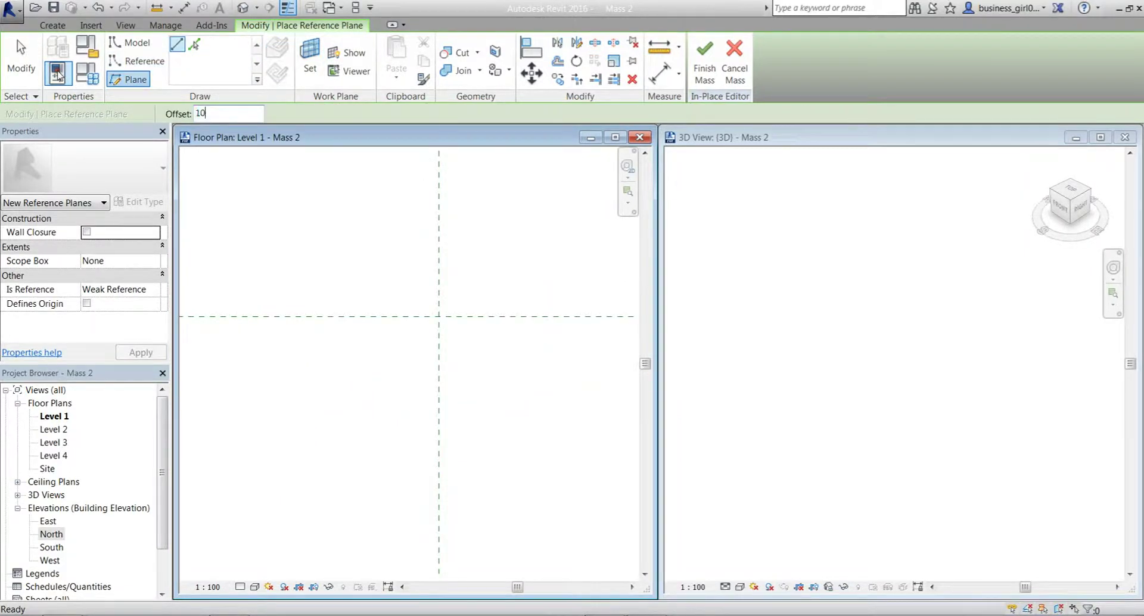
pyautogui.write('0')
pyautogui.doubleClick(224, 111)
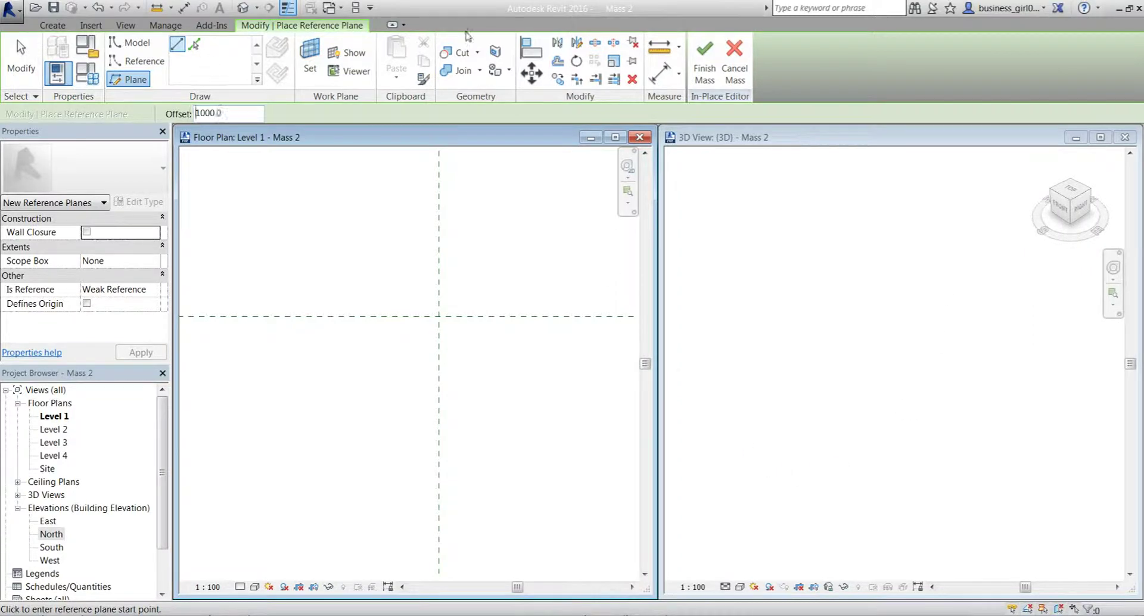
pyautogui.click(194, 43)
pyautogui.scroll(-2, 357, 281)
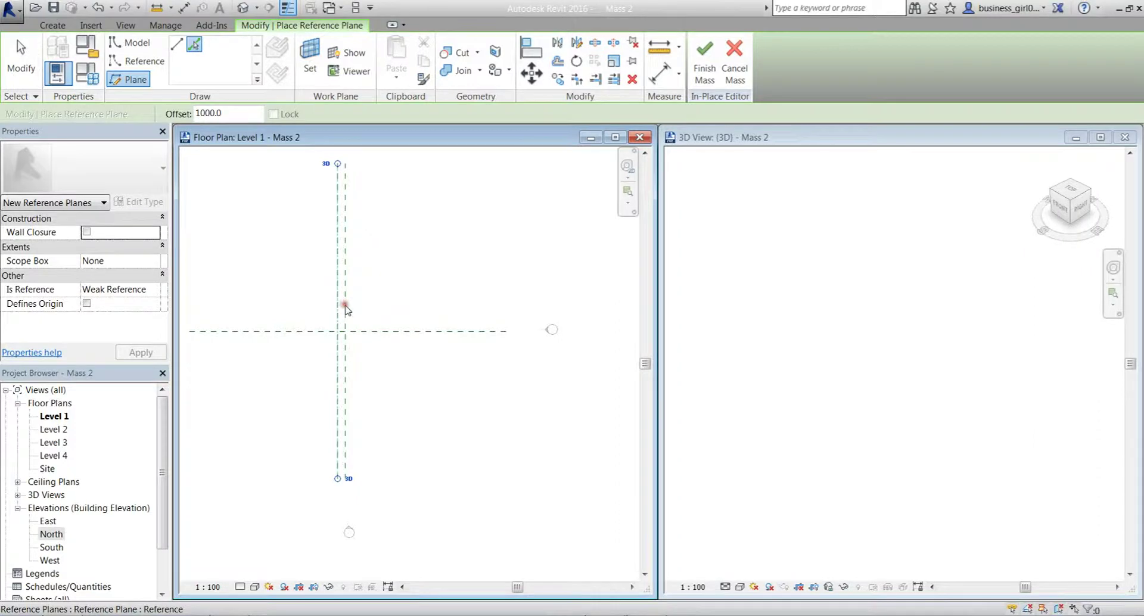
pyautogui.click(349, 310)
pyautogui.click(136, 61)
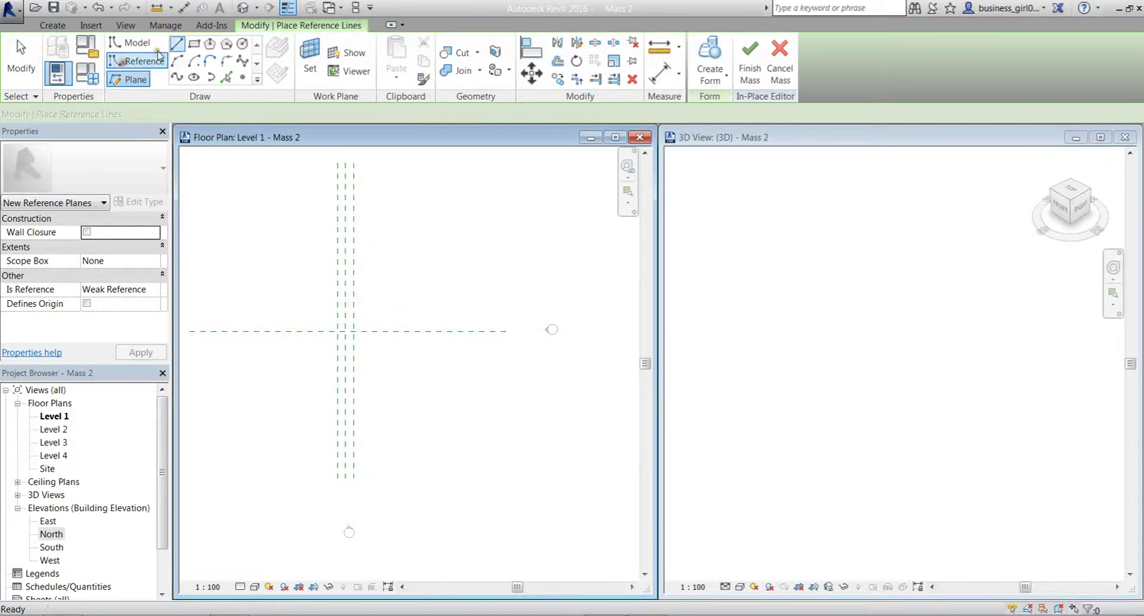
pyautogui.scroll(2, 287, 203)
pyautogui.moveTo(358, 304); pyautogui.dragTo(338, 247, button='middle')
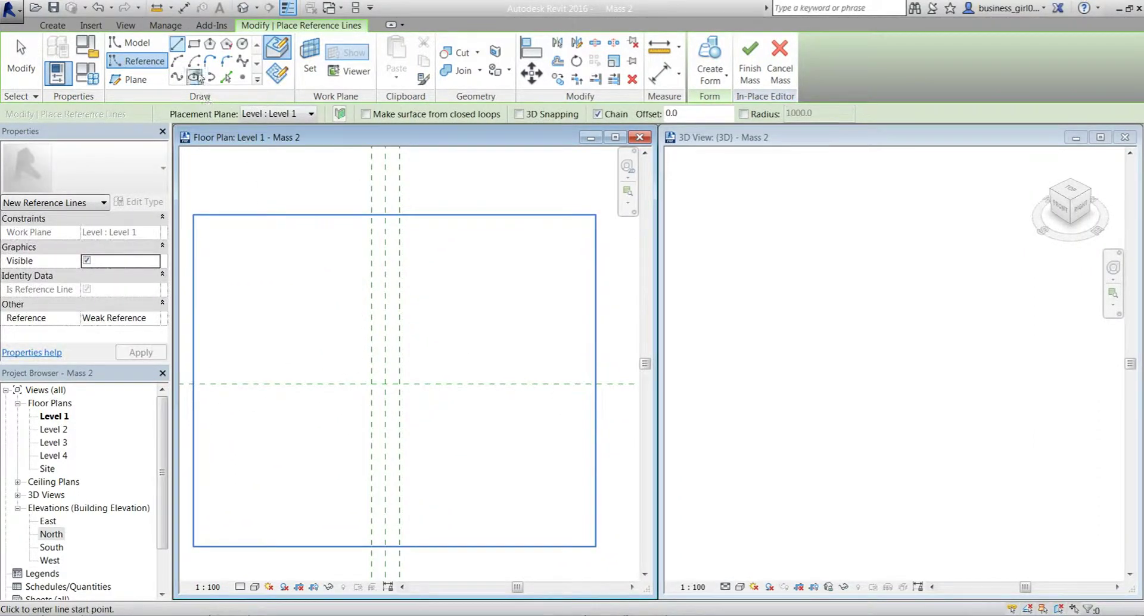
pyautogui.click(243, 61)
pyautogui.moveTo(472, 481); pyautogui.dragTo(445, 417, button='middle')
pyautogui.scroll(1, 348, 337)
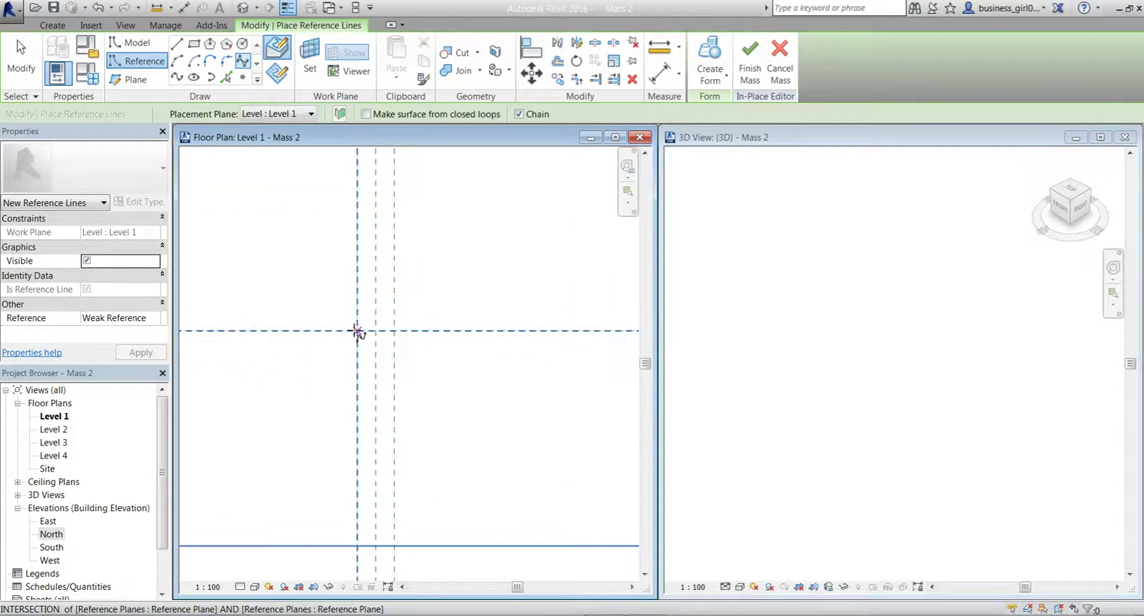
pyautogui.scroll(1, 364, 309)
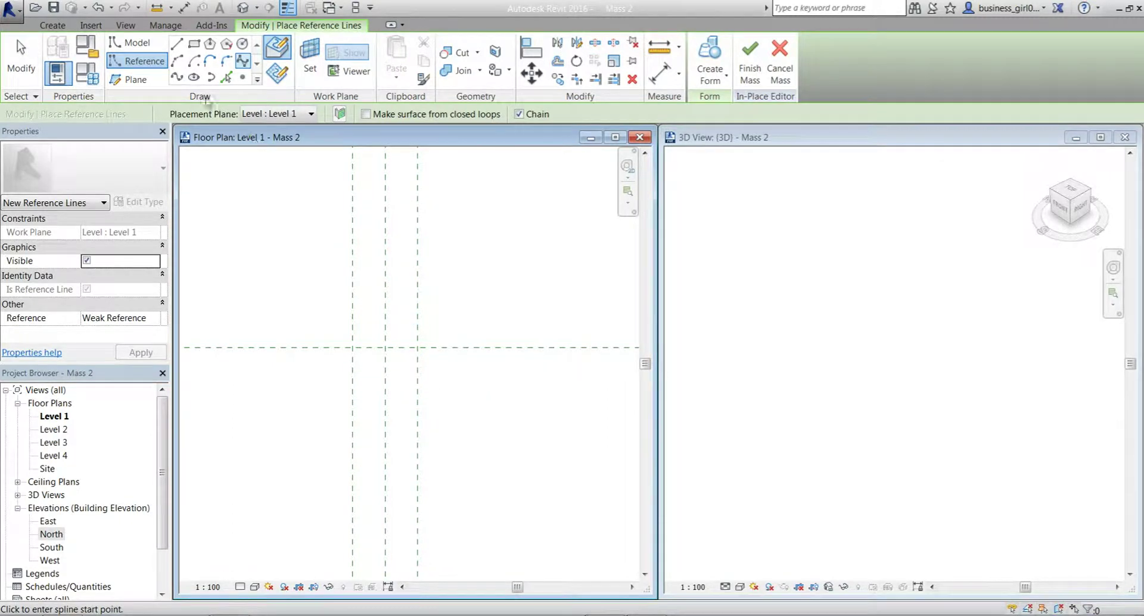
# Add a reference plane on each side of the vertical centre plane by picking it with an offset of 100.
pyautogui.click(129, 79)
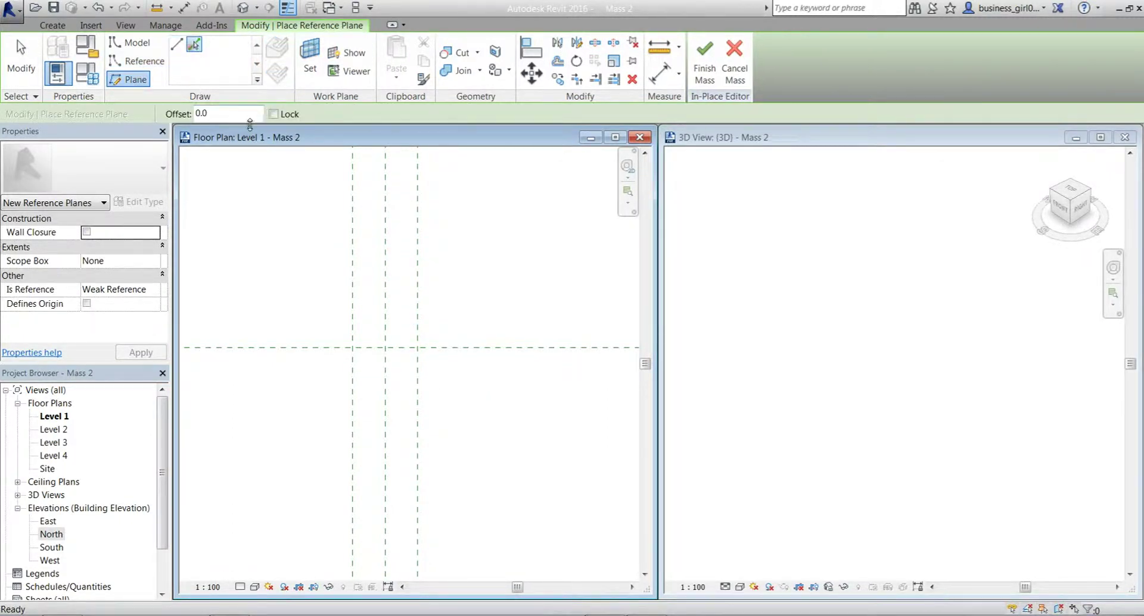
pyautogui.moveTo(237, 117); pyautogui.dragTo(174, 109)
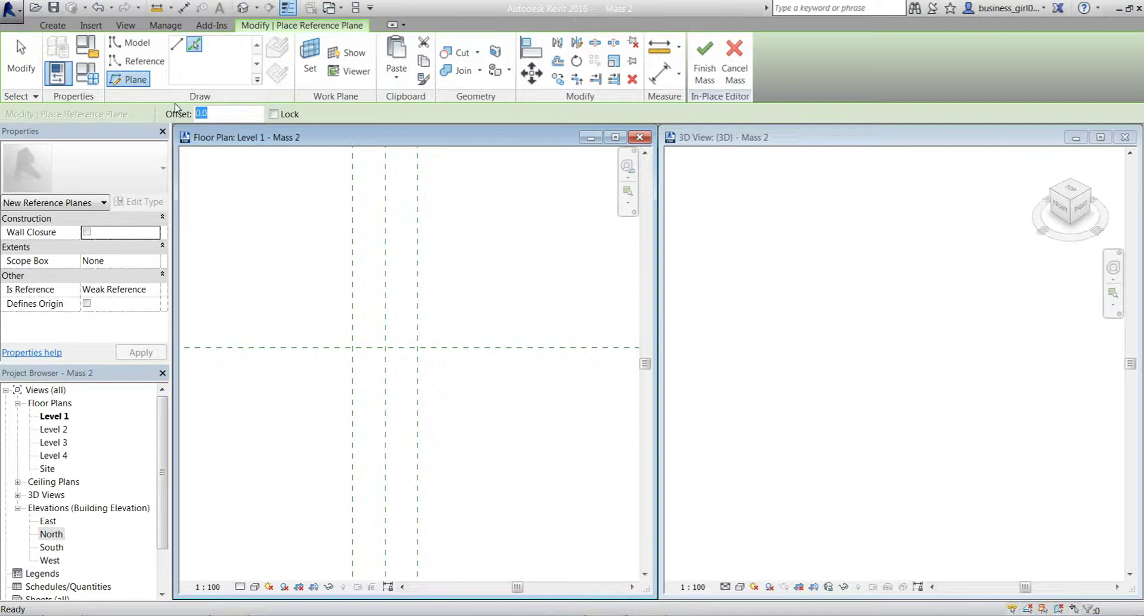
pyautogui.write('100')
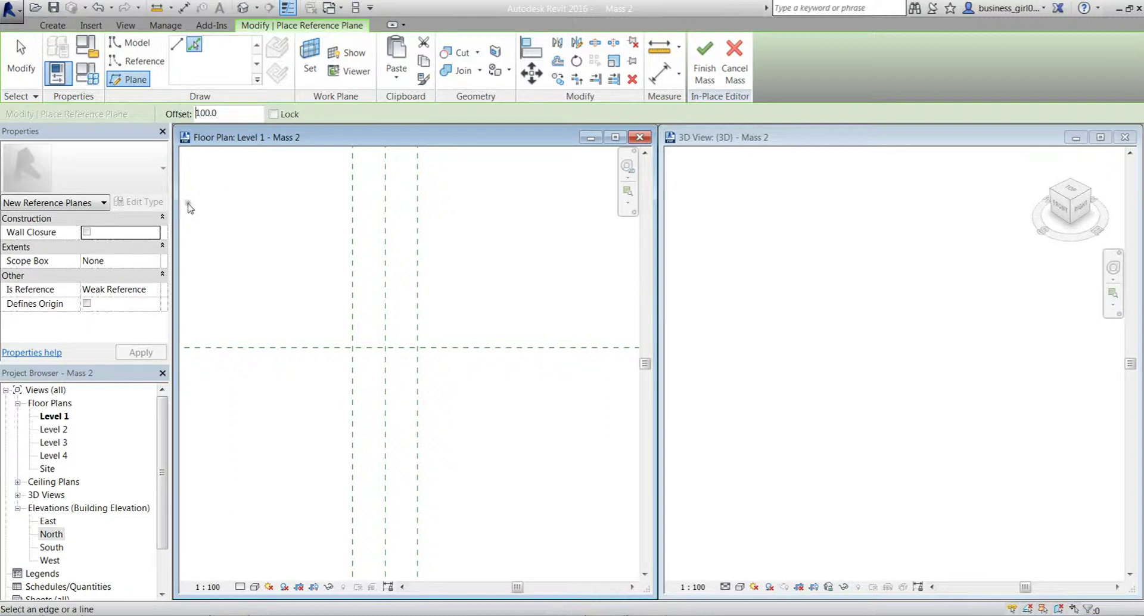
pyautogui.click(390, 298)
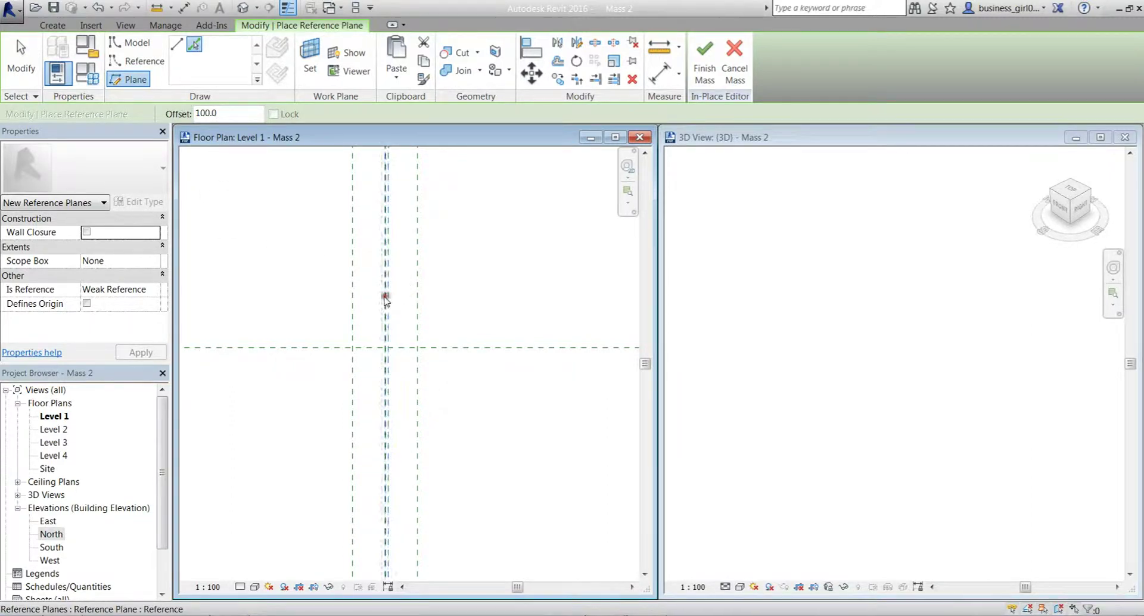
pyautogui.click(383, 299)
# Draw an open egg-shaped reference-line spline between the two inner offset planes, passing around the lower side and reaching the outer planes.
pyautogui.click(136, 60)
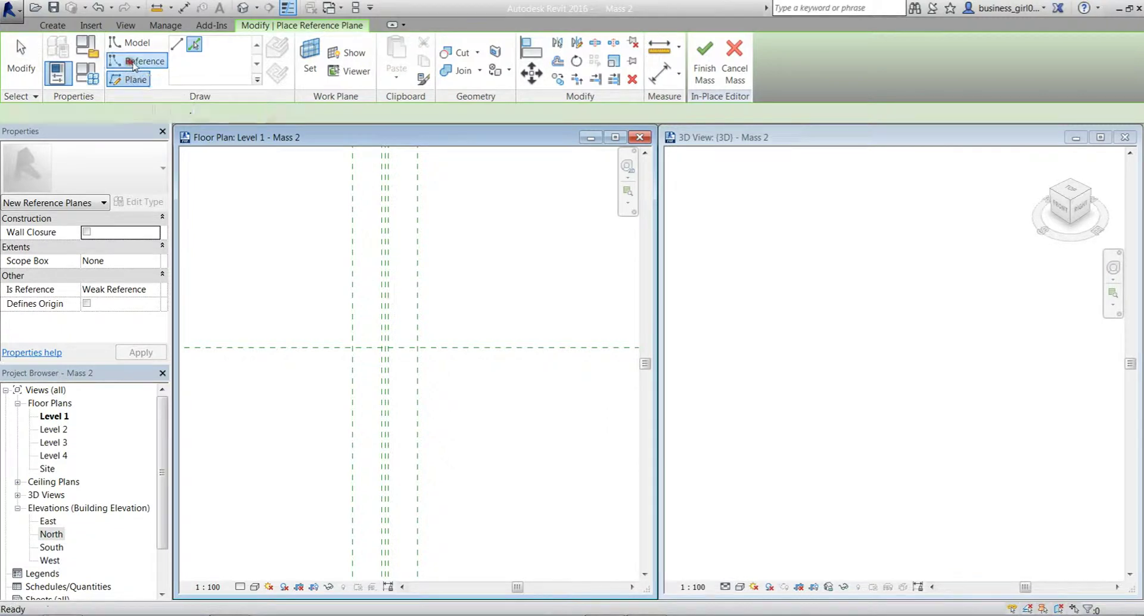
pyautogui.click(242, 64)
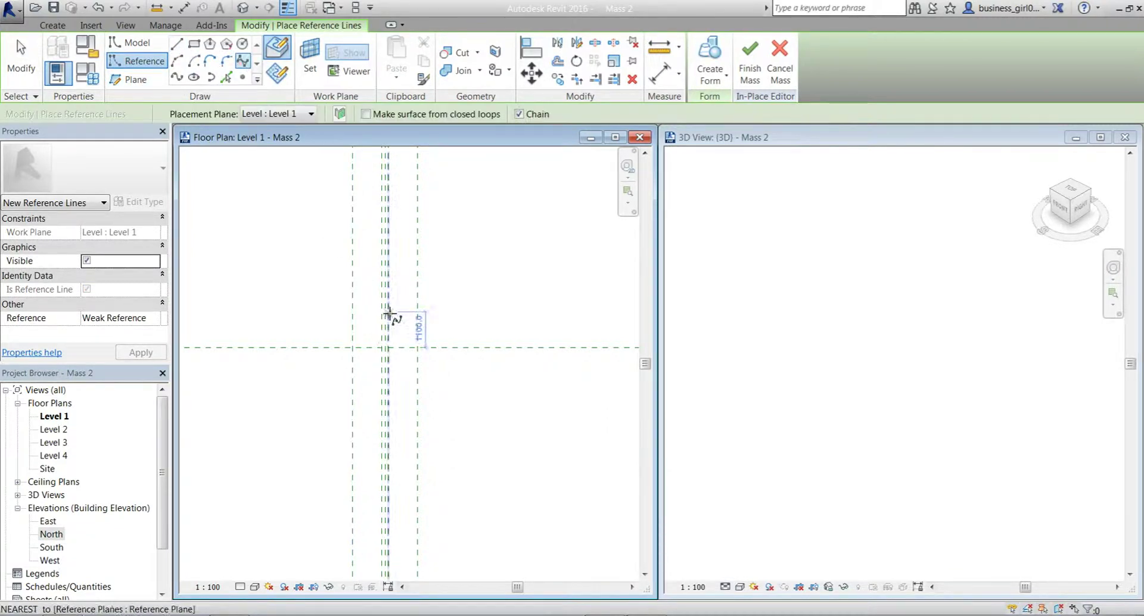
pyautogui.click(383, 304)
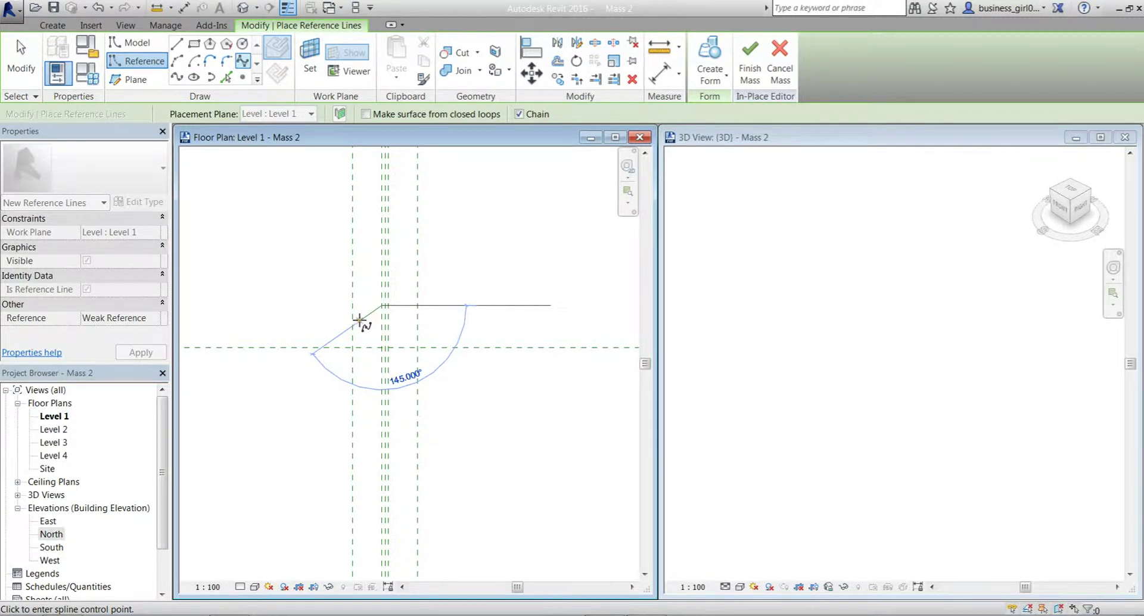
pyautogui.click(353, 346)
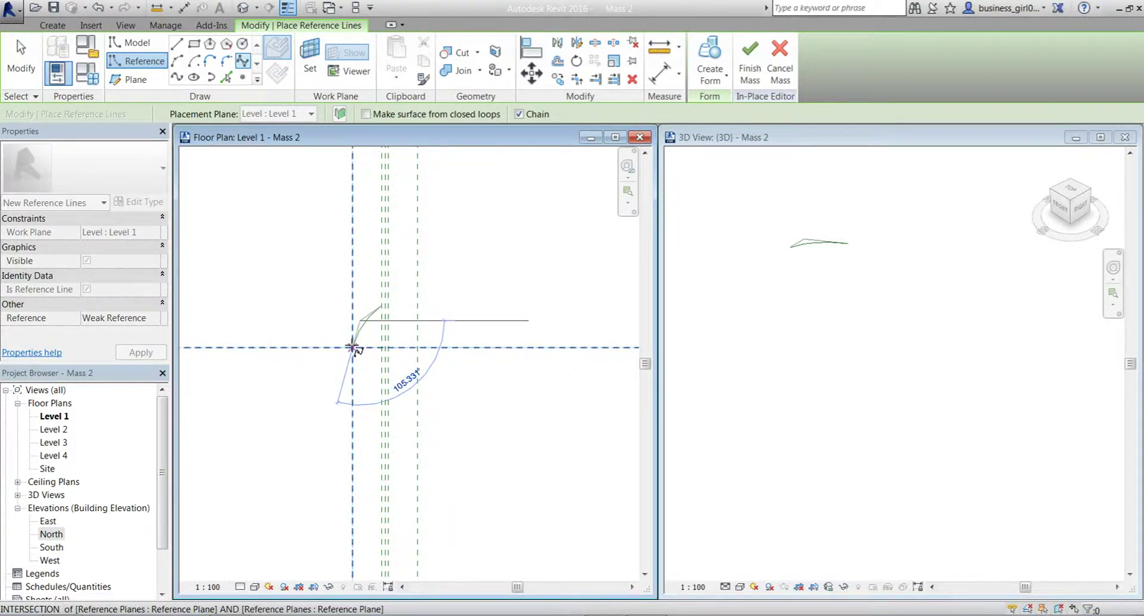
pyautogui.click(370, 406)
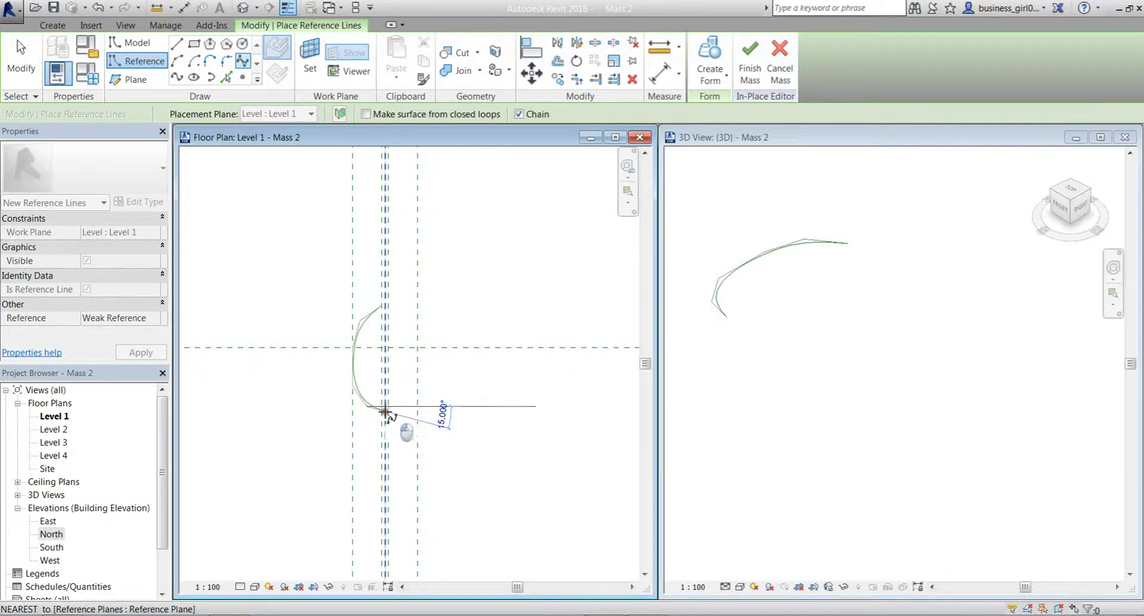
pyautogui.click(416, 409)
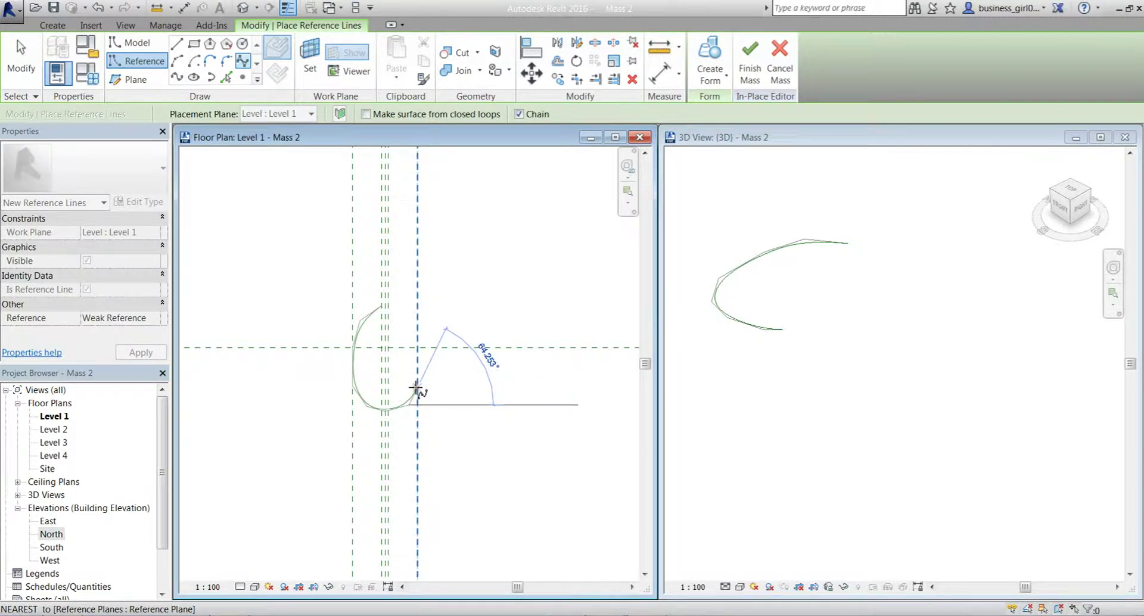
pyautogui.click(419, 347)
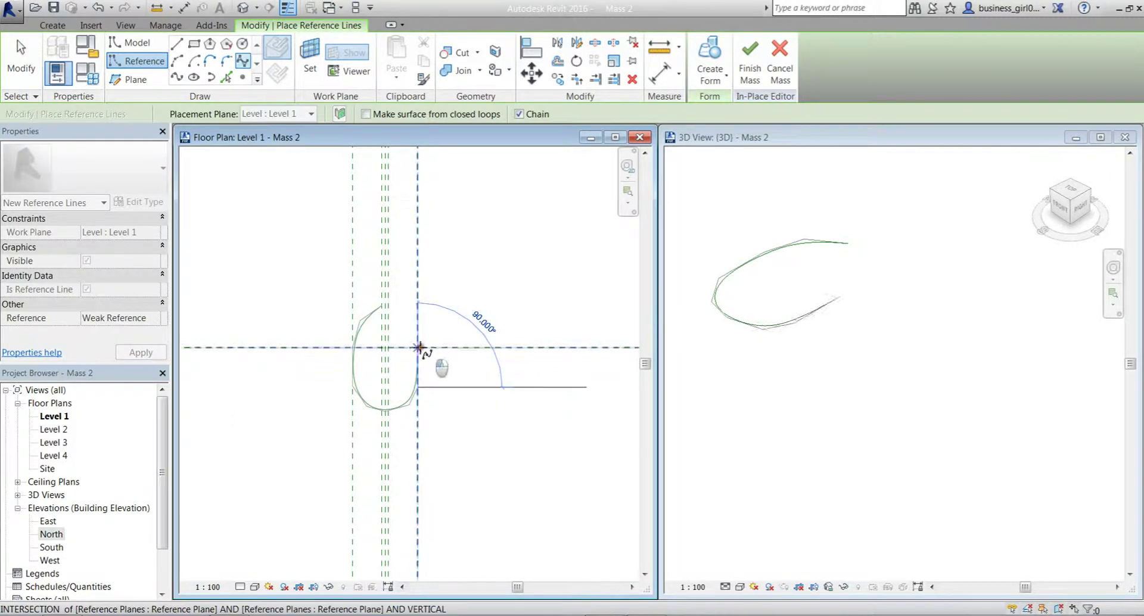
pyautogui.click(412, 316)
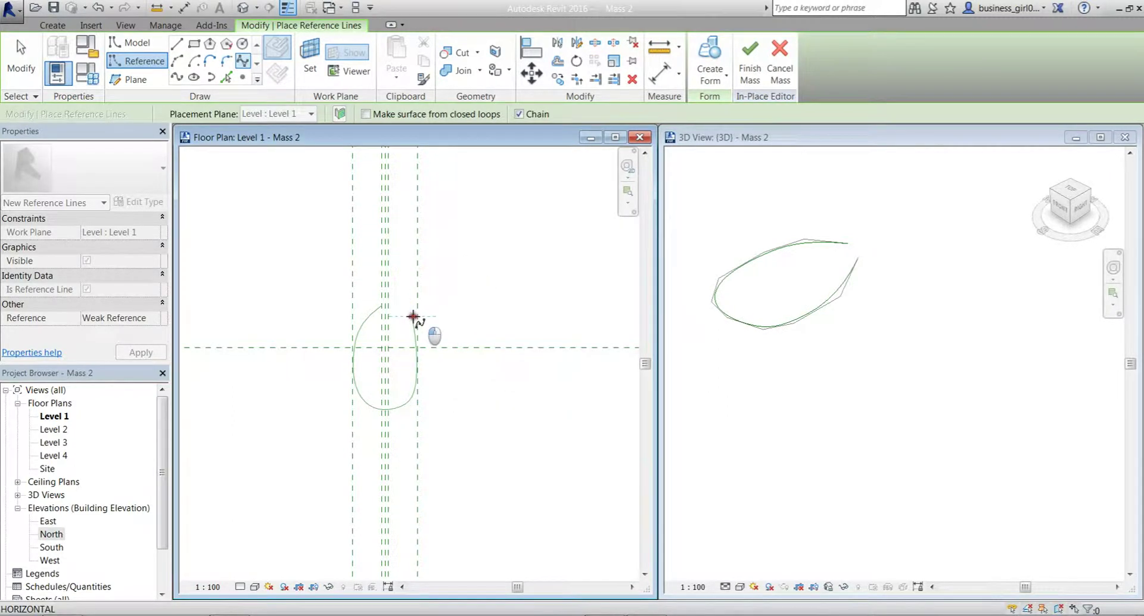
pyautogui.scroll(5, 393, 309)
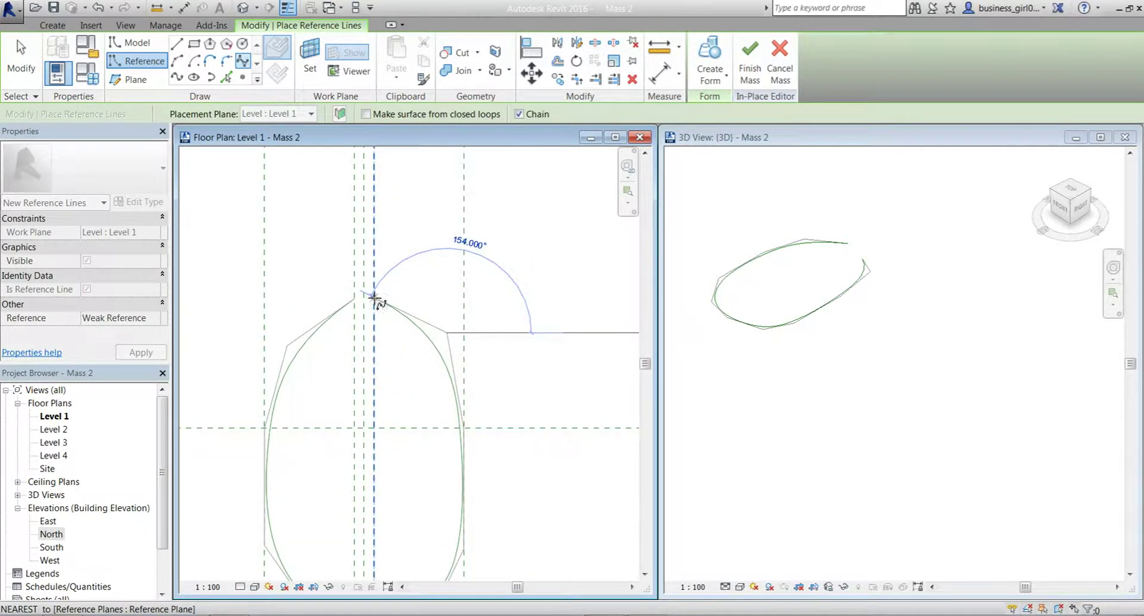
pyautogui.click(375, 298)
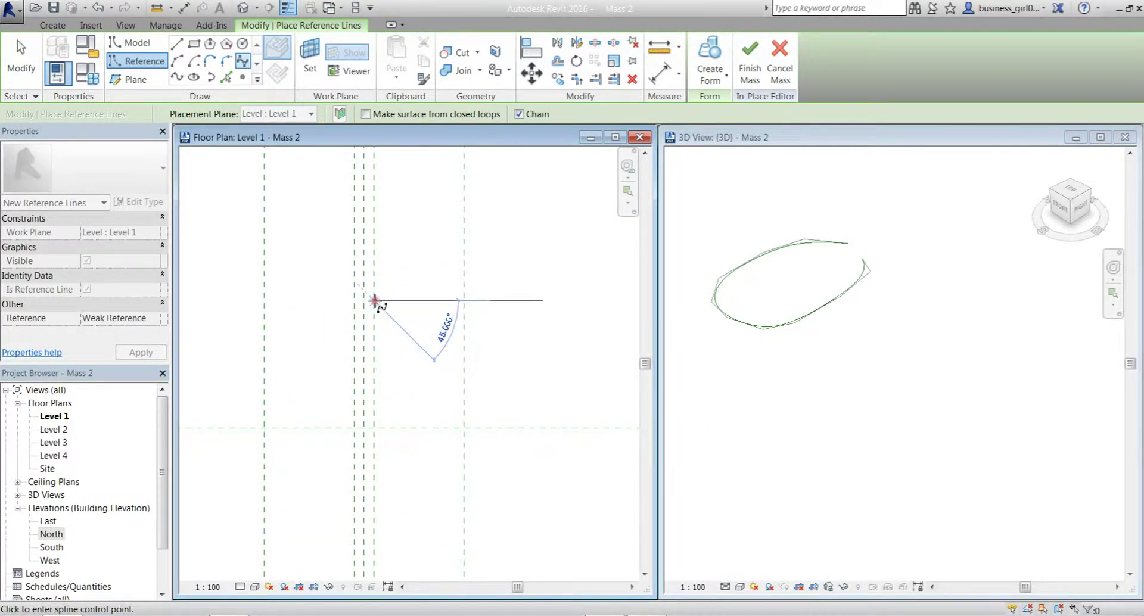
pyautogui.click(35, 70)
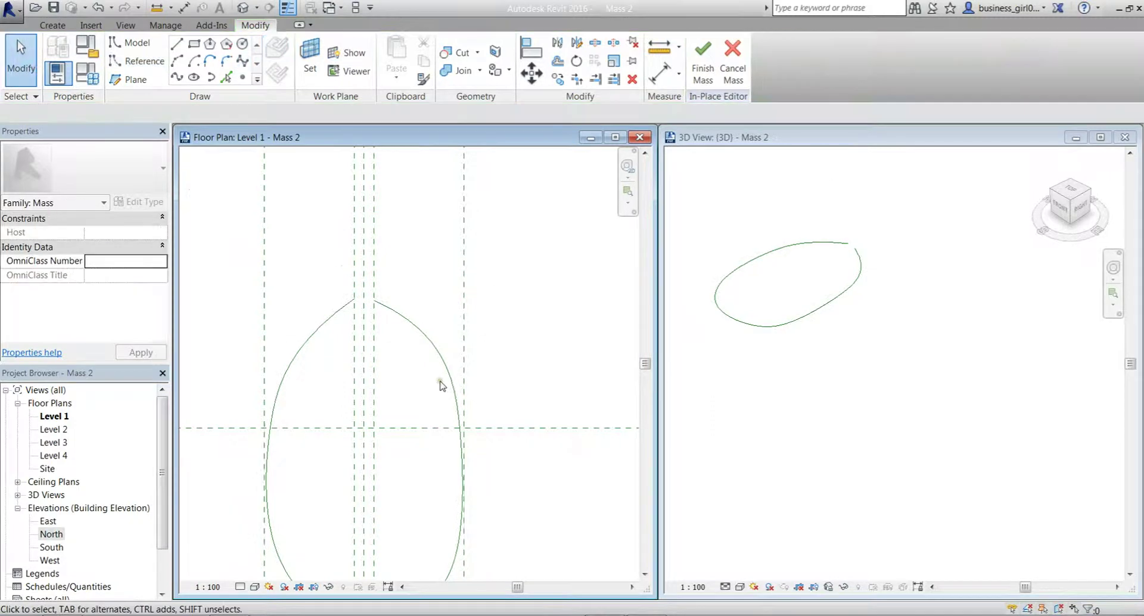
# Reshape the spline's right side by moving its upper control point slightly down and the one on the horizontal plane slightly outward.
pyautogui.moveTo(440, 384); pyautogui.dragTo(501, 307, button='middle')
pyautogui.click(517, 289)
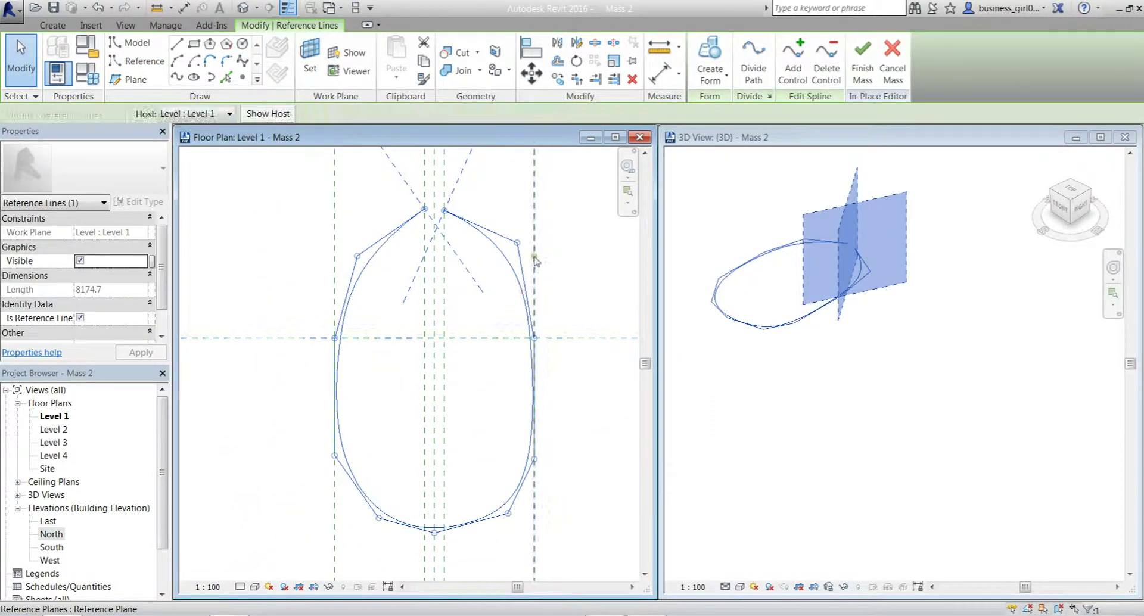
pyautogui.moveTo(520, 250); pyautogui.dragTo(521, 256)
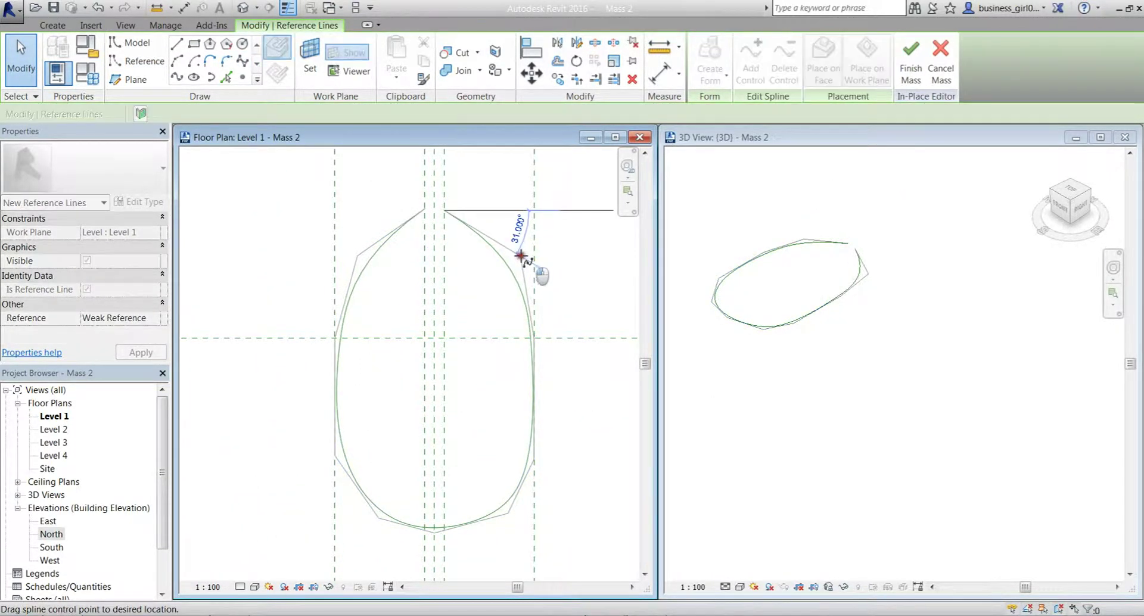
pyautogui.moveTo(535, 337); pyautogui.dragTo(539, 338)
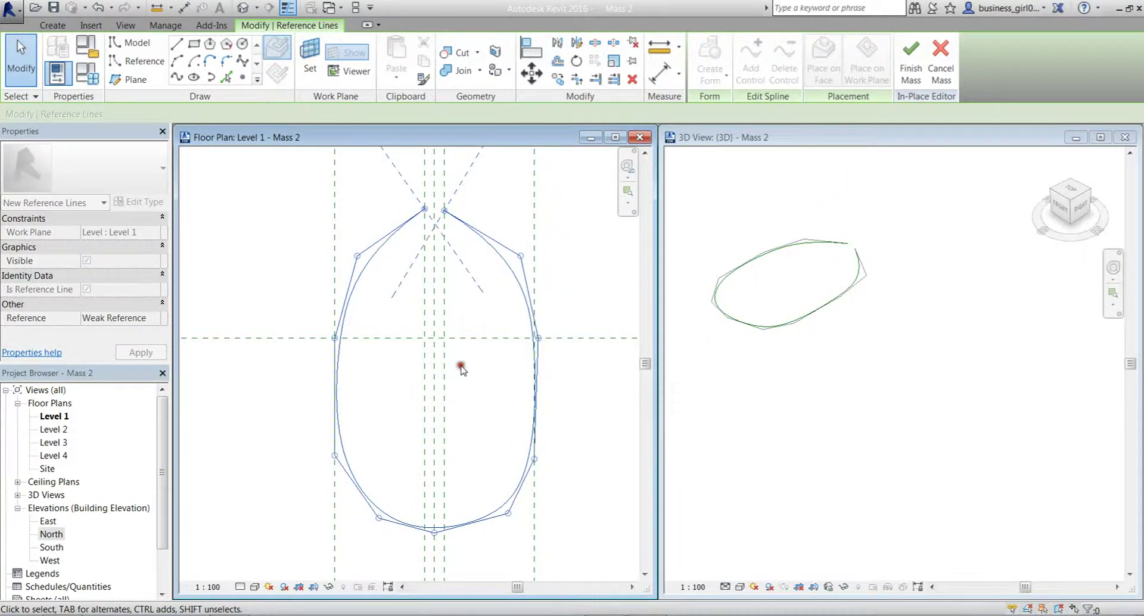
# Widen the spline by moving its side control points at the horizontal plane and those around the lower corners slightly outward.
pyautogui.click(333, 335)
pyautogui.moveTo(332, 330); pyautogui.dragTo(331, 327)
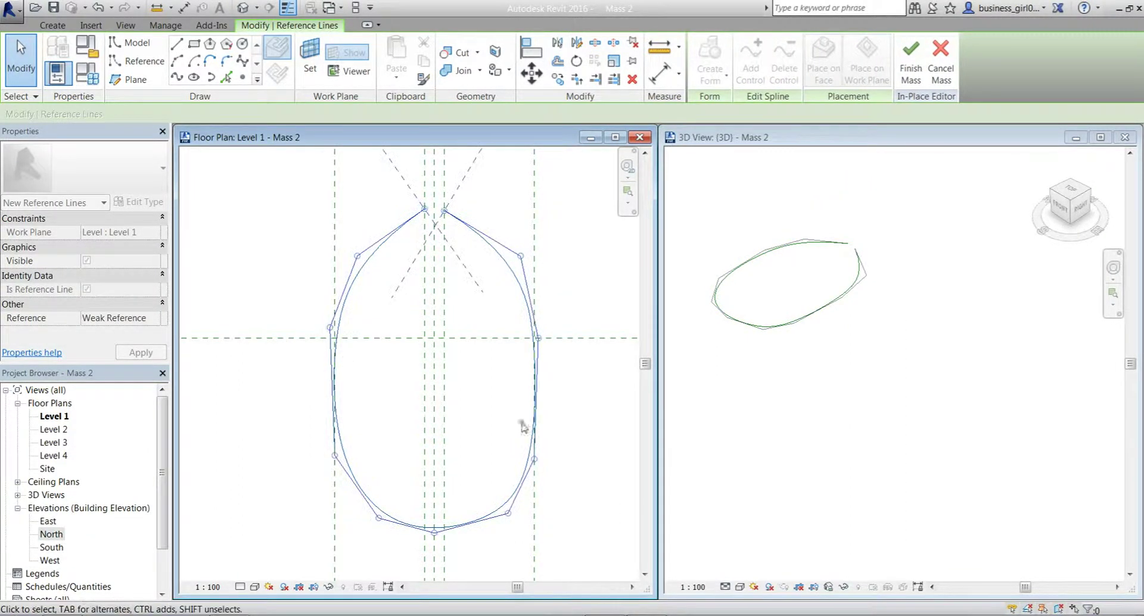
pyautogui.click(536, 333)
pyautogui.moveTo(538, 335); pyautogui.dragTo(541, 334)
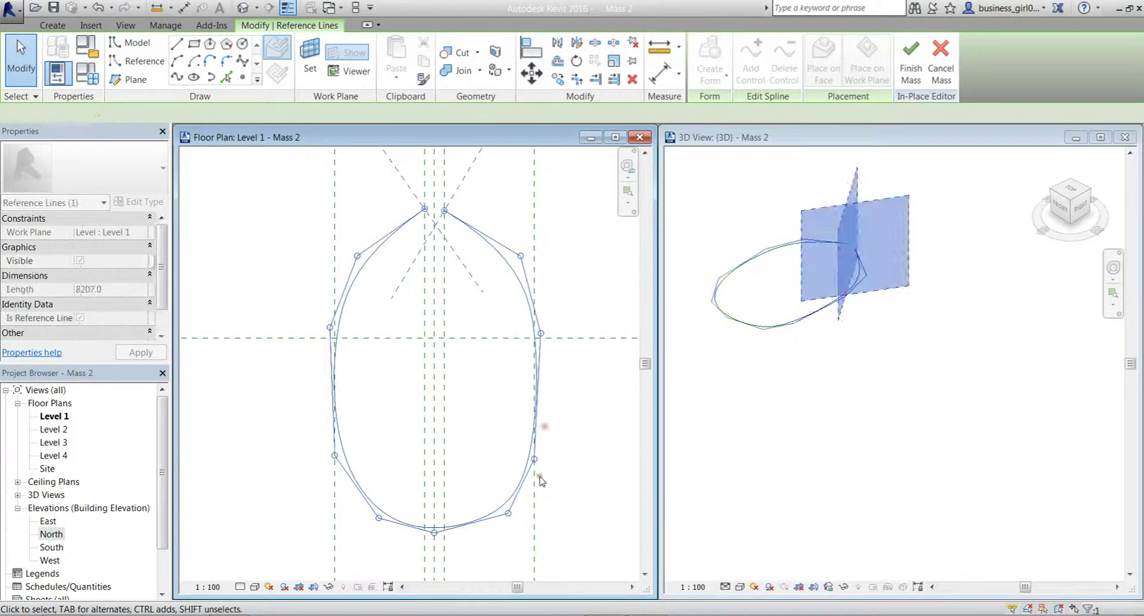
pyautogui.moveTo(534, 460); pyautogui.dragTo(540, 468)
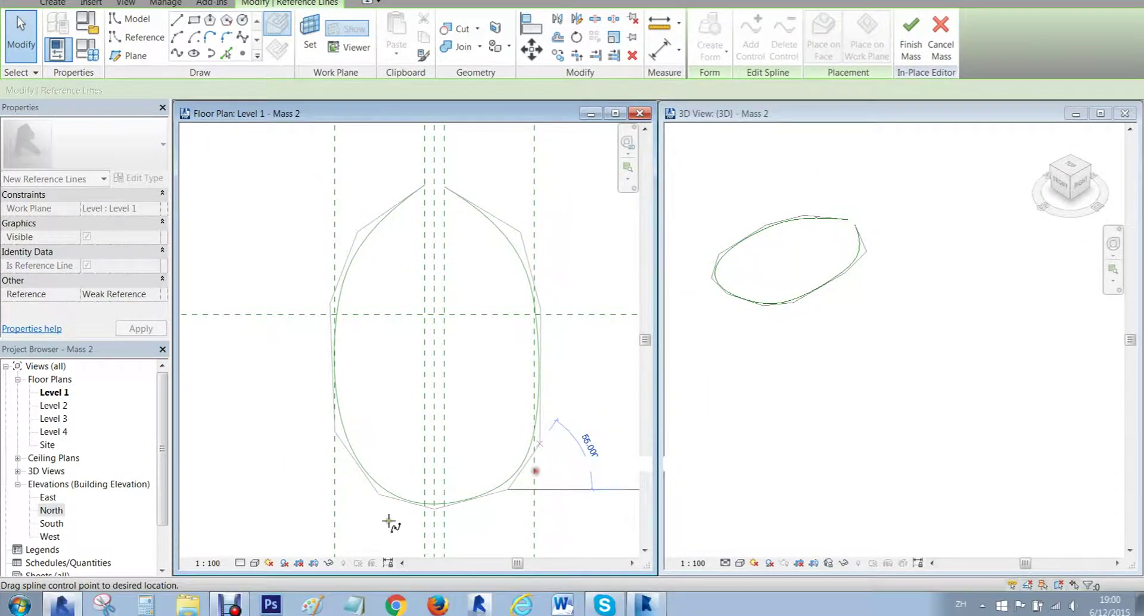
pyautogui.moveTo(332, 436); pyautogui.dragTo(322, 447)
pyautogui.moveTo(379, 494); pyautogui.dragTo(365, 489)
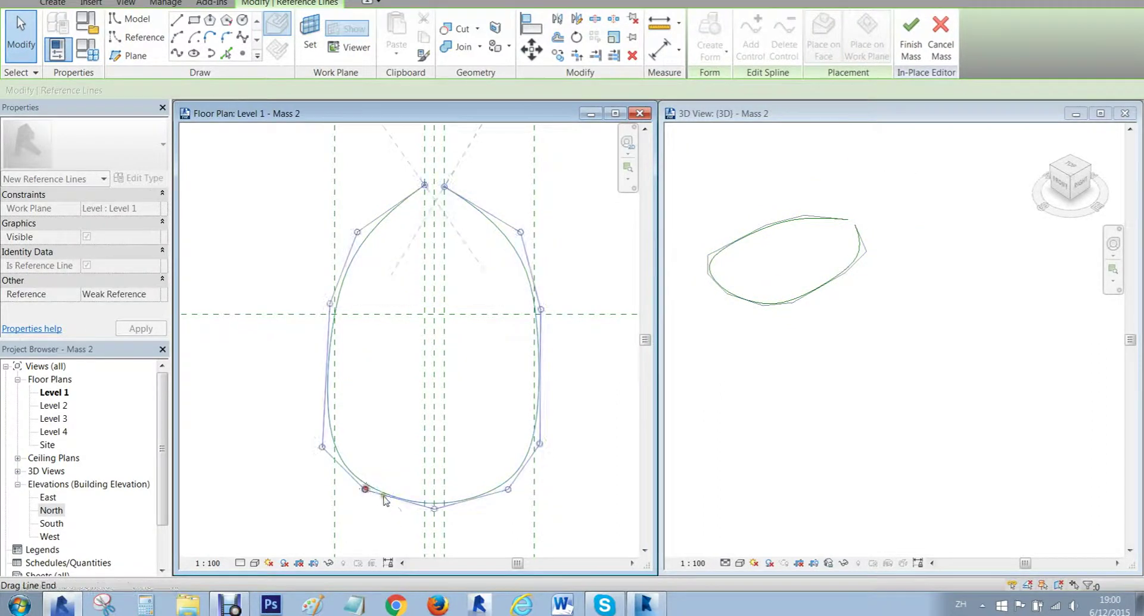
# Round out the spline's top by raising both upper side control points, and lower its bottom control point slightly.
pyautogui.moveTo(410, 255); pyautogui.dragTo(398, 329, button='middle')
pyautogui.moveTo(346, 302); pyautogui.dragTo(346, 277)
pyautogui.moveTo(508, 302); pyautogui.dragTo(511, 273)
pyautogui.moveTo(522, 322); pyautogui.dragTo(524, 284, button='middle')
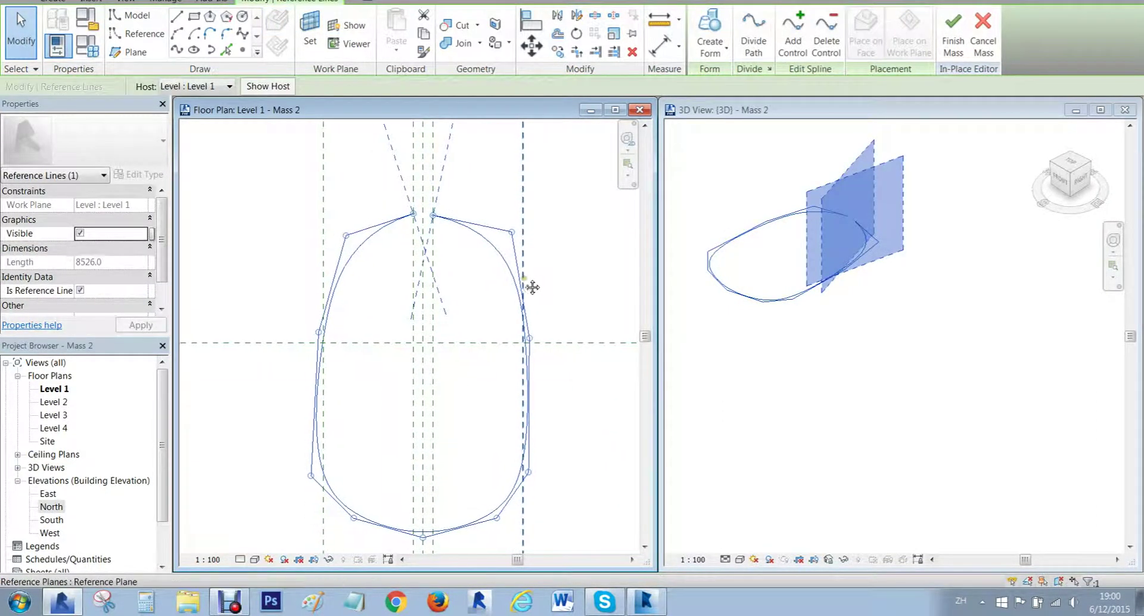
pyautogui.moveTo(416, 403); pyautogui.dragTo(417, 332, button='middle')
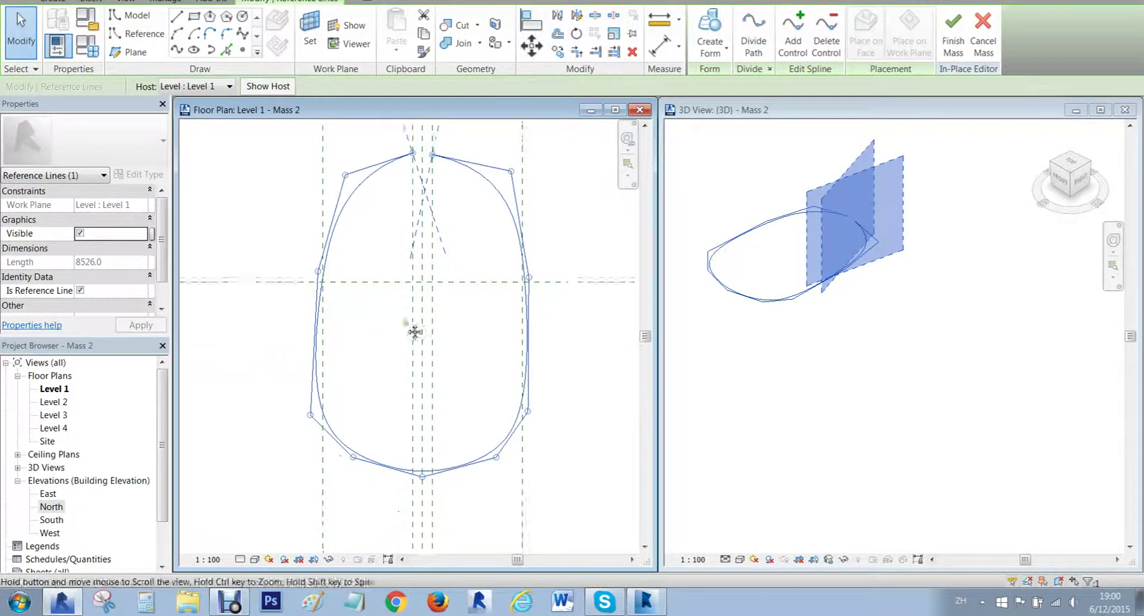
pyautogui.moveTo(421, 467); pyautogui.dragTo(422, 473)
# Close the gap between the profile's two upper ends with a short model-line spline across the inner offset planes.
pyautogui.moveTo(453, 313); pyautogui.dragTo(455, 410, button='middle')
pyautogui.scroll(3, 417, 241)
pyautogui.click(442, 254)
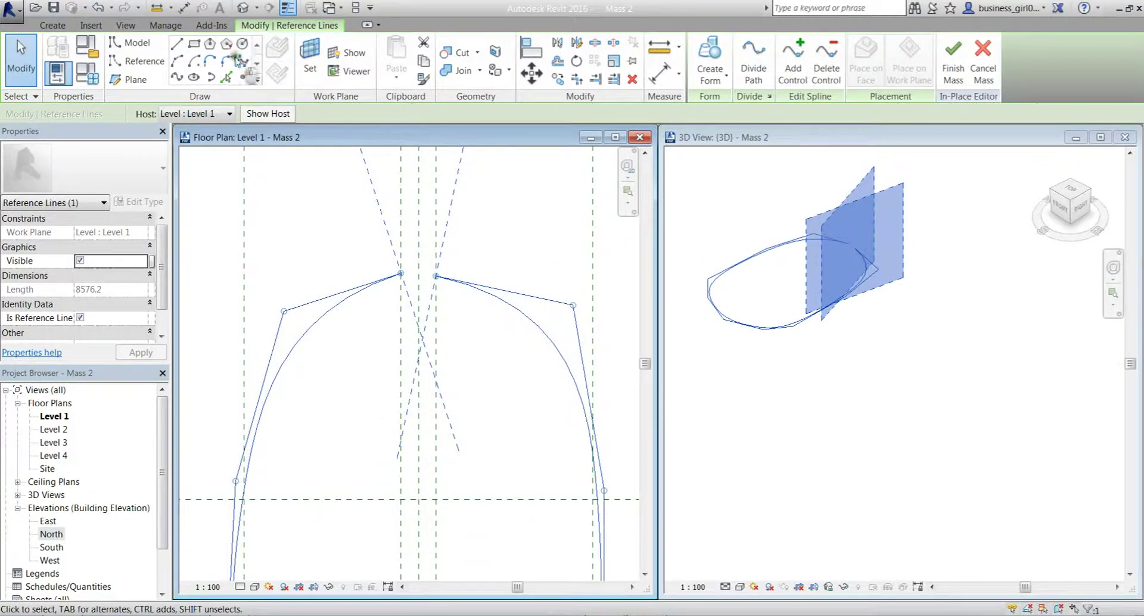
pyautogui.click(249, 62)
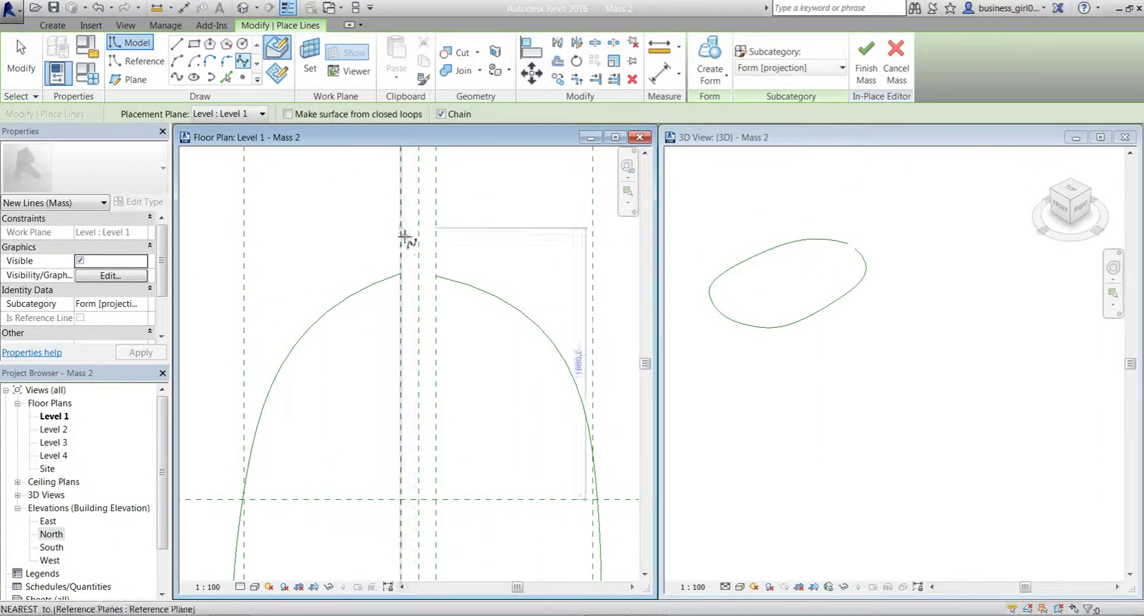
pyautogui.scroll(4, 402, 271)
pyautogui.click(400, 273)
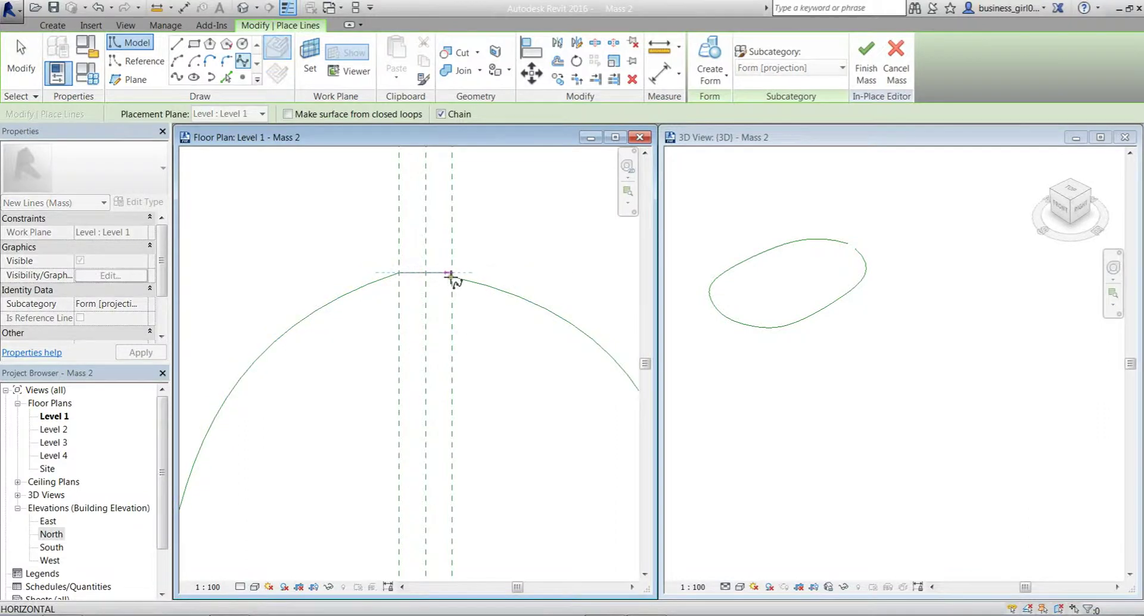
pyautogui.click(452, 278)
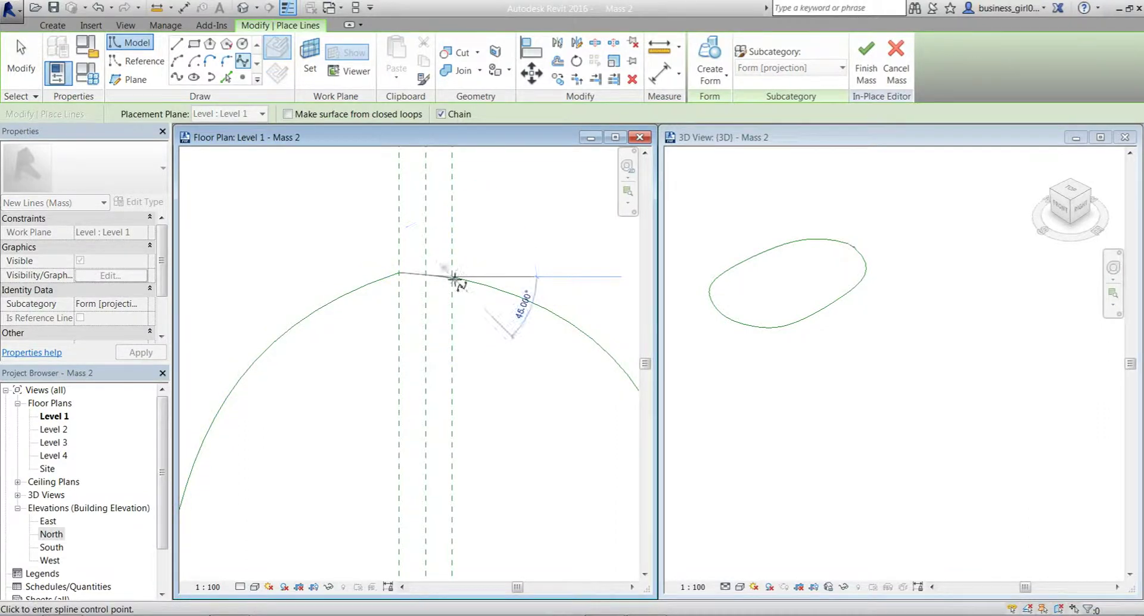
pyautogui.press('Escape')
pyautogui.press('Escape')
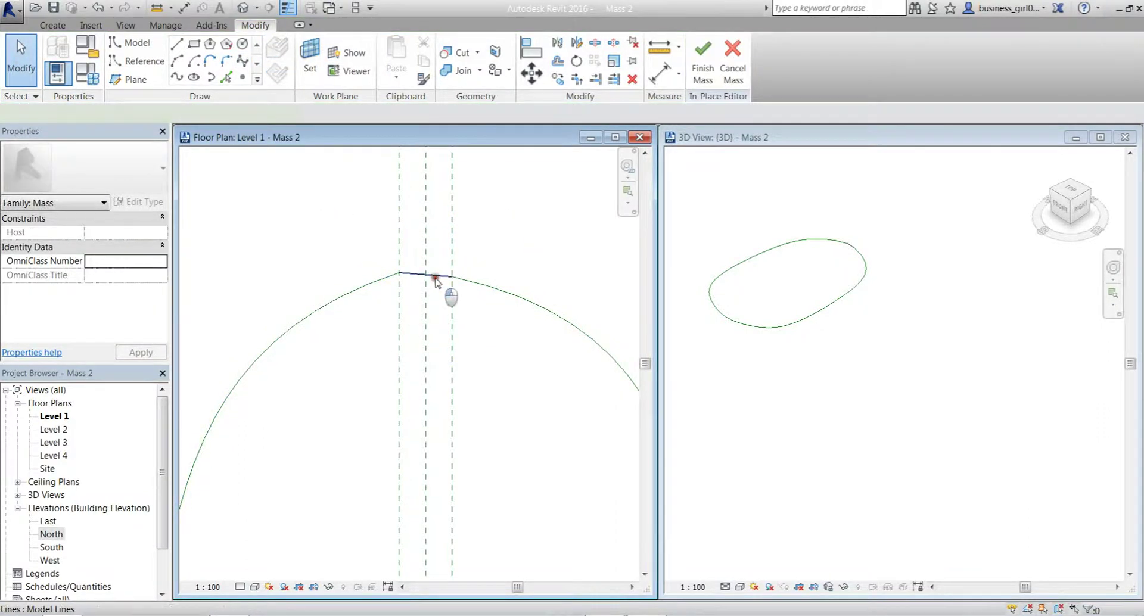
# Examine the properties of the short closing line at the profile's top.
pyautogui.click(437, 276)
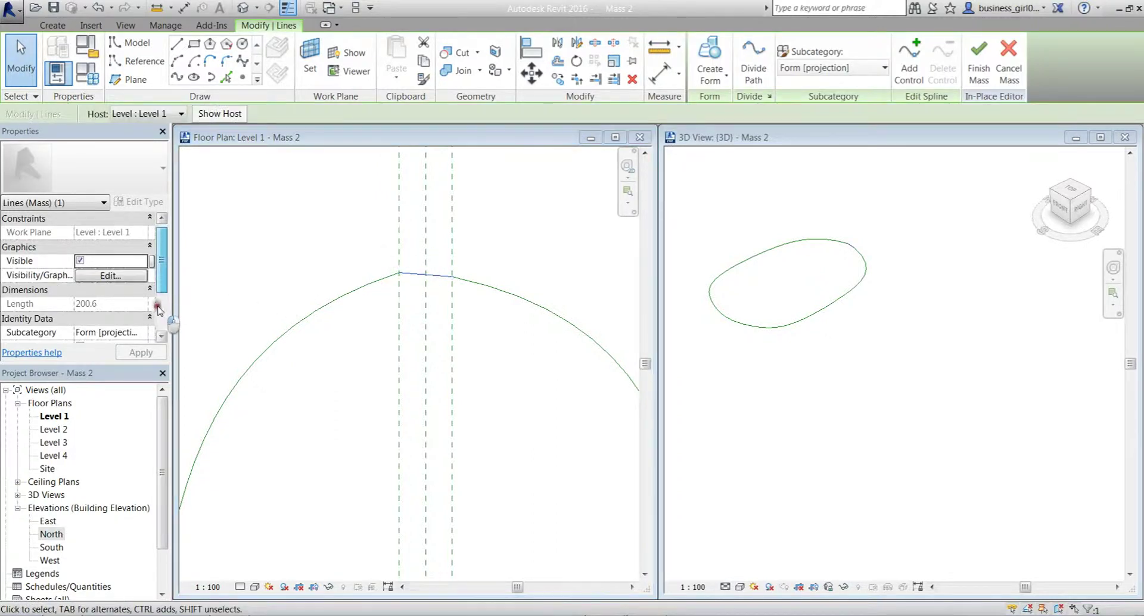
pyautogui.scroll(-3, 167, 328)
pyautogui.moveTo(166, 322); pyautogui.dragTo(157, 273)
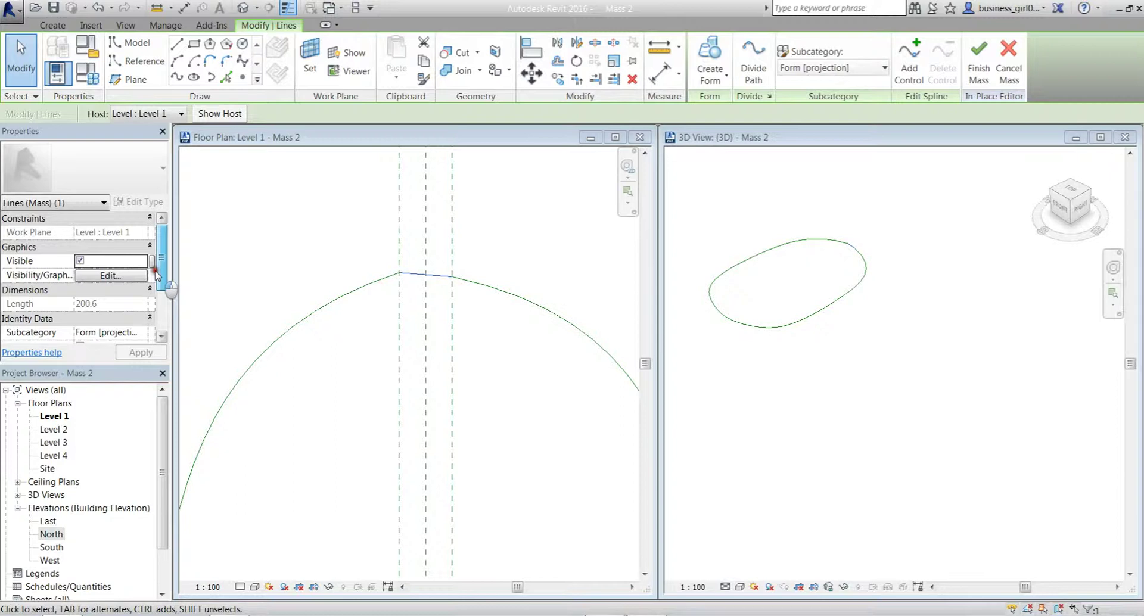
pyautogui.click(487, 243)
pyautogui.click(871, 384)
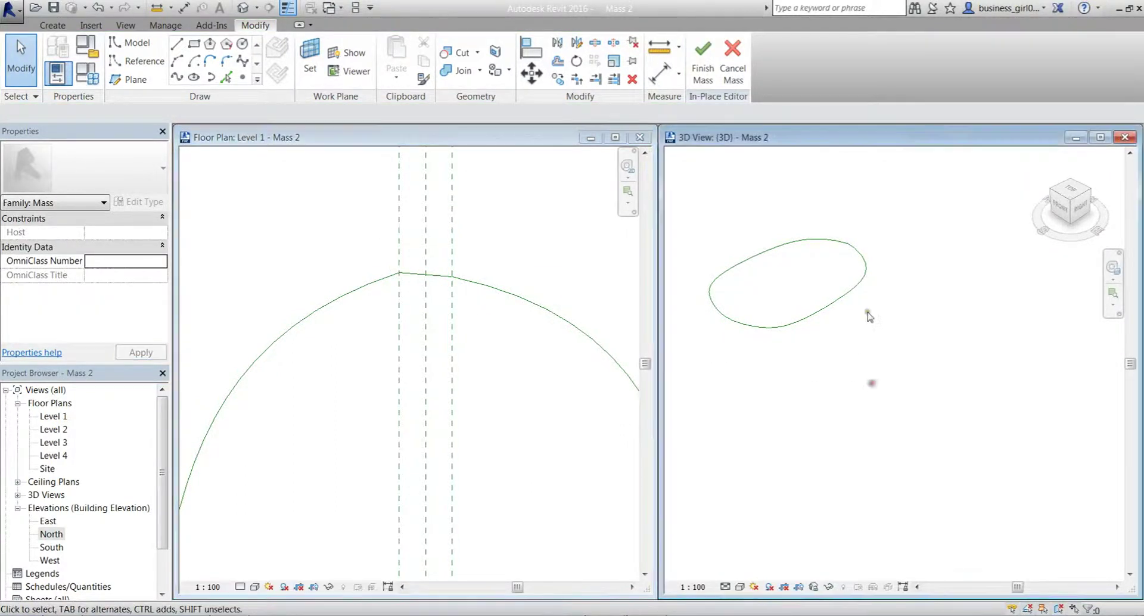
pyautogui.moveTo(867, 313); pyautogui.dragTo(917, 390, button='middle')
pyautogui.scroll(6, 892, 352)
pyautogui.scroll(-3, 722, 244)
pyautogui.moveTo(734, 251); pyautogui.dragTo(807, 260, button='middle')
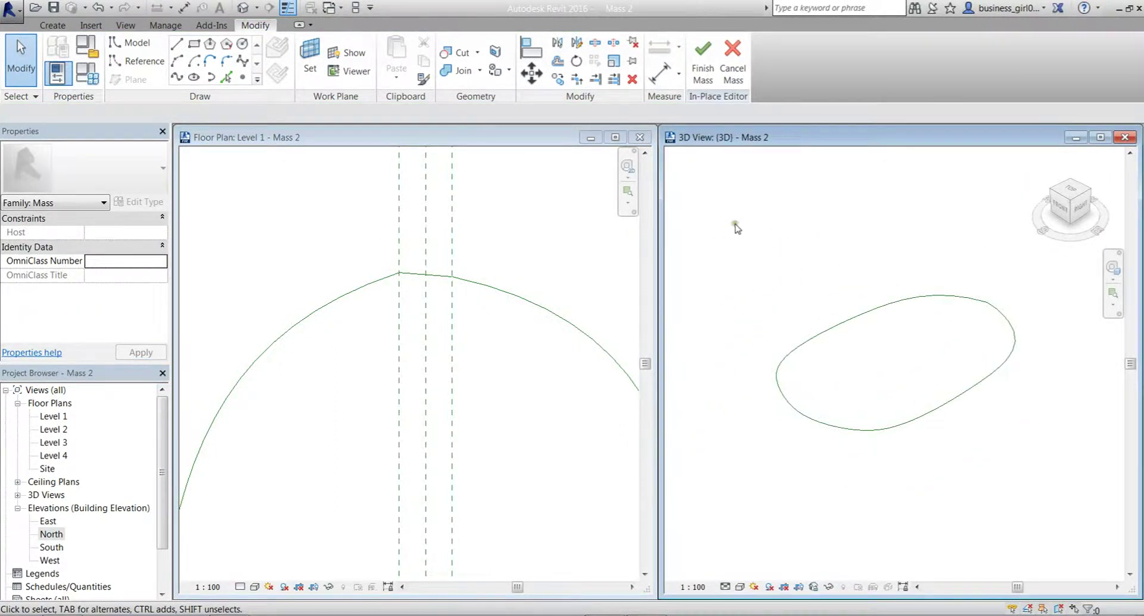
pyautogui.moveTo(737, 228); pyautogui.dragTo(1035, 486)
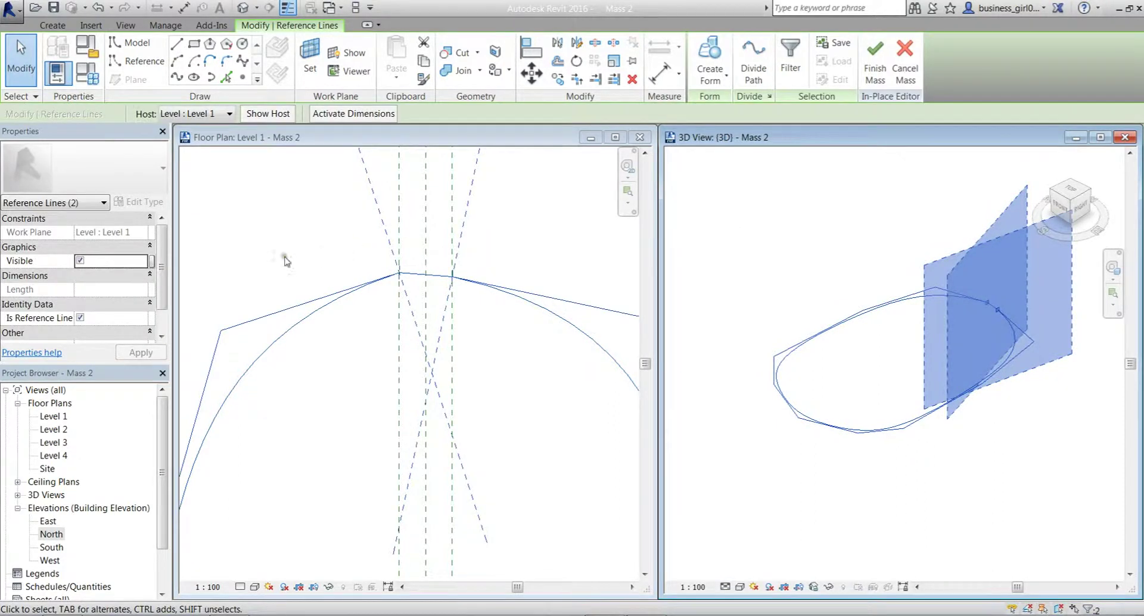
pyautogui.click(825, 264)
# Copy the whole closed profile, both the egg-shaped spline and its closing line, to the clipboard from the 3D view.
pyautogui.scroll(-3, 734, 281)
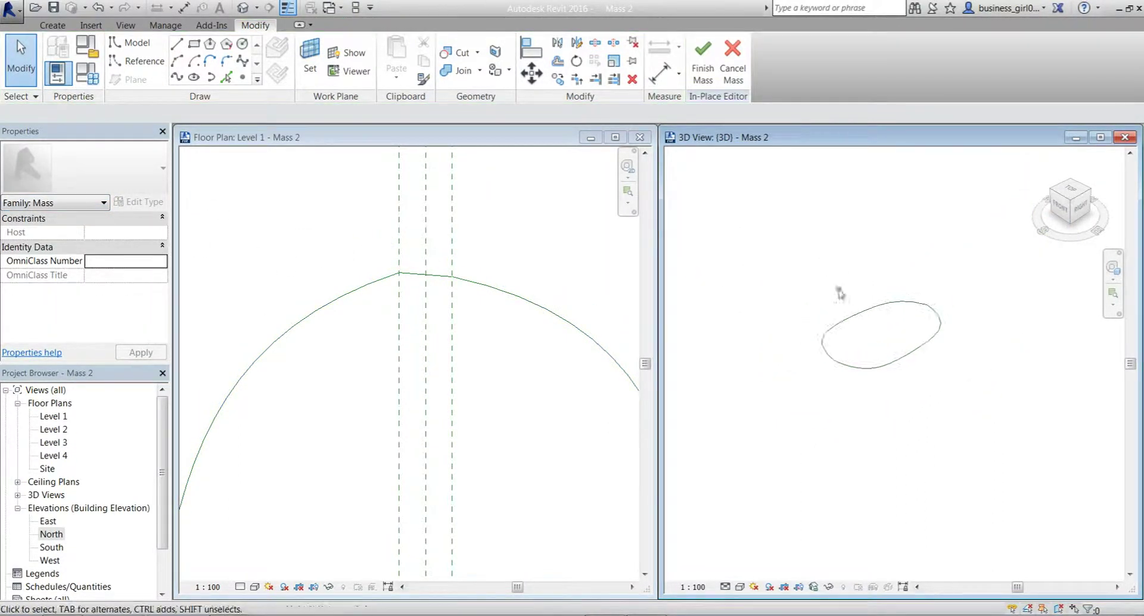
pyautogui.scroll(-1, 765, 361)
pyautogui.moveTo(767, 353); pyautogui.dragTo(830, 391, button='middle')
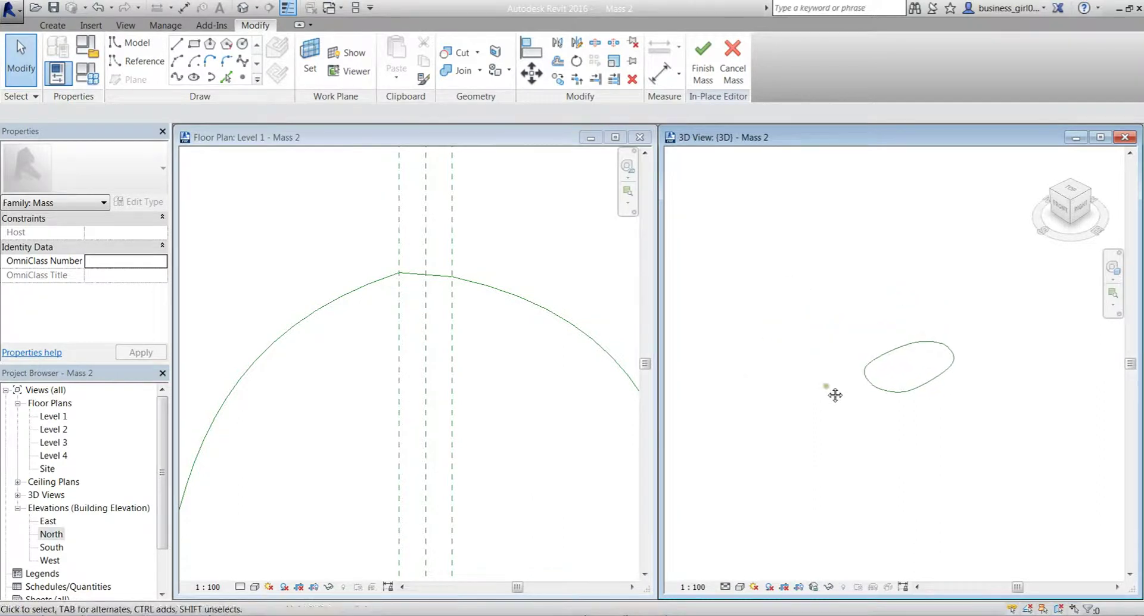
pyautogui.scroll(-2, 530, 253)
pyautogui.scroll(-1, 529, 249)
pyautogui.moveTo(528, 255); pyautogui.dragTo(440, 213, button='middle')
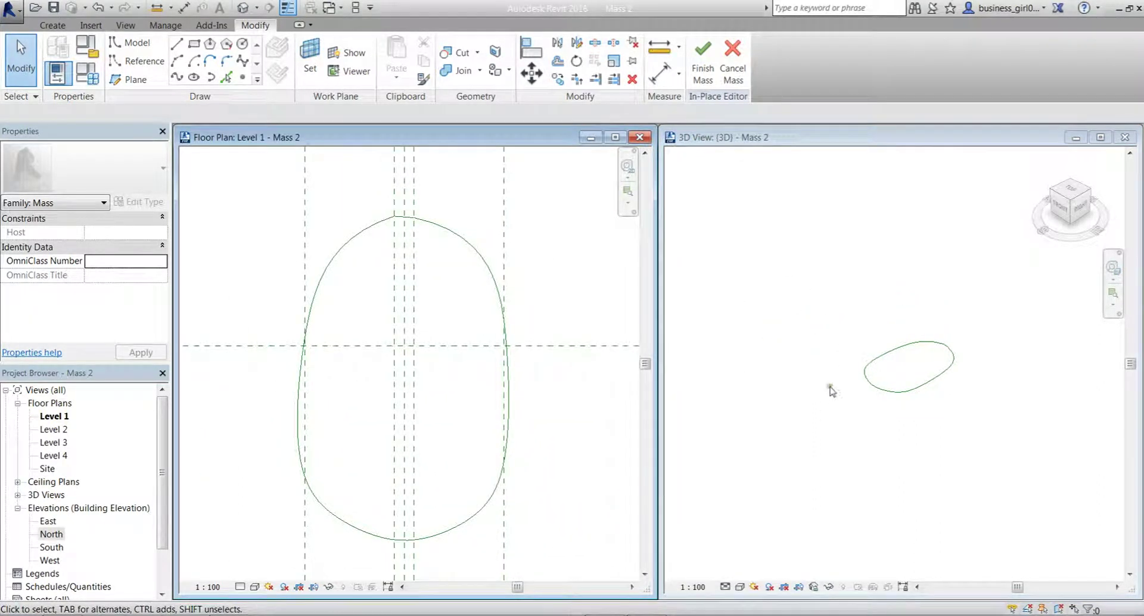
pyautogui.click(1043, 261)
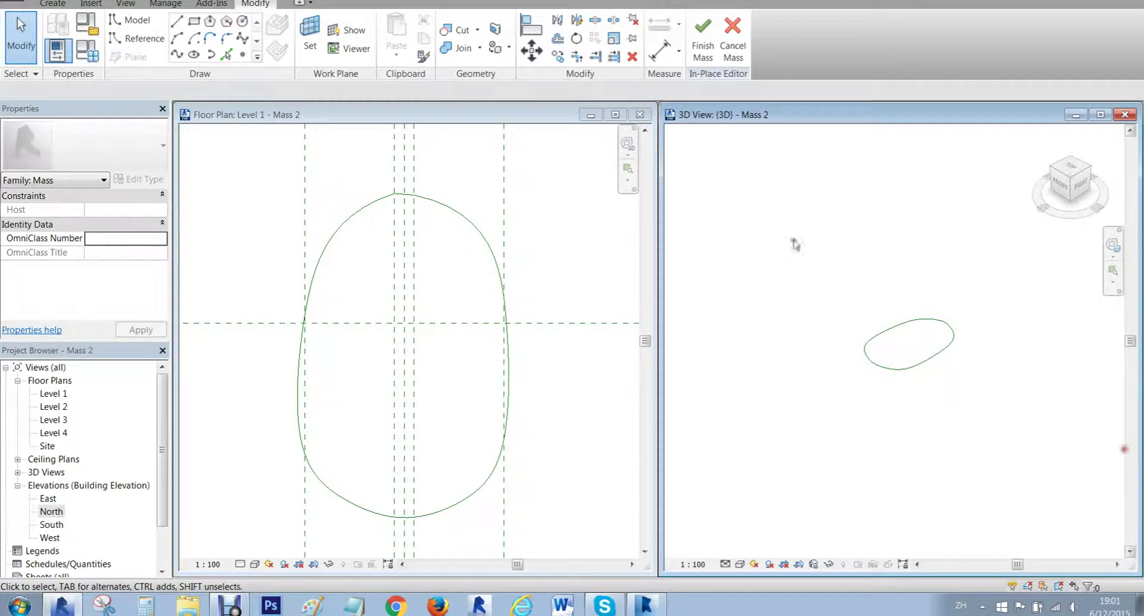
pyautogui.moveTo(769, 213); pyautogui.dragTo(1013, 479)
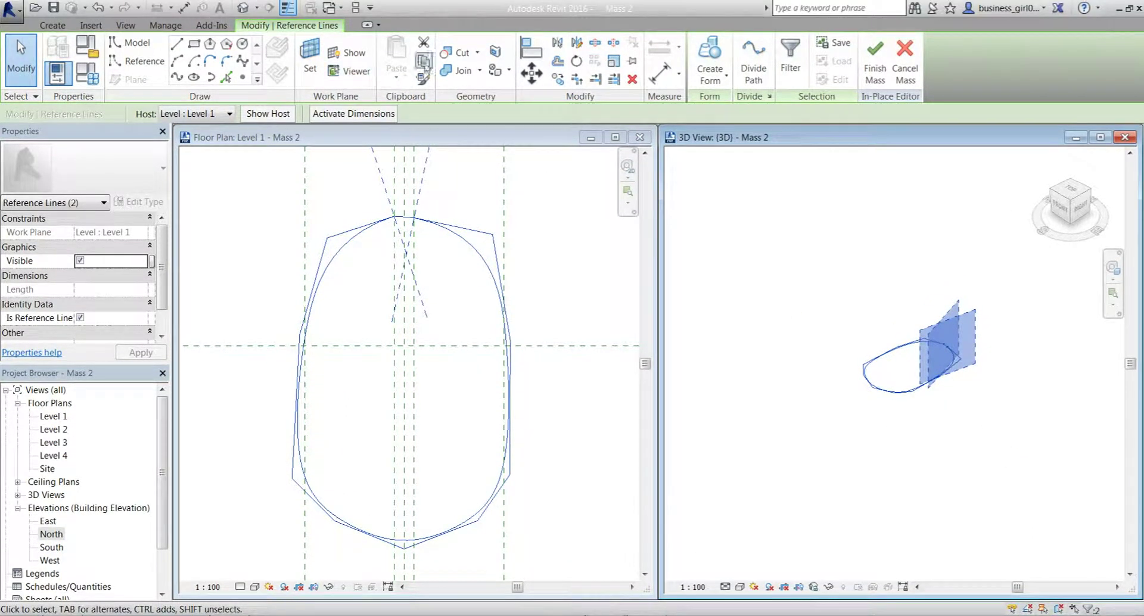
pyautogui.click(424, 65)
# Paste the copied profile aligned to Level 2, Level 3 and Level 4.
pyautogui.click(398, 83)
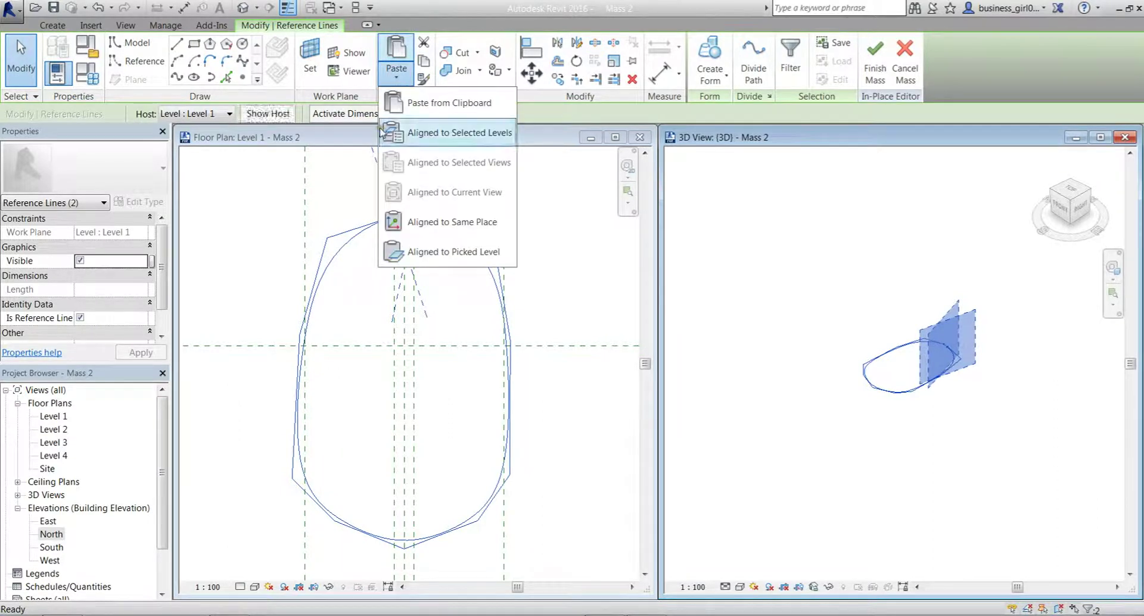
pyautogui.click(423, 140)
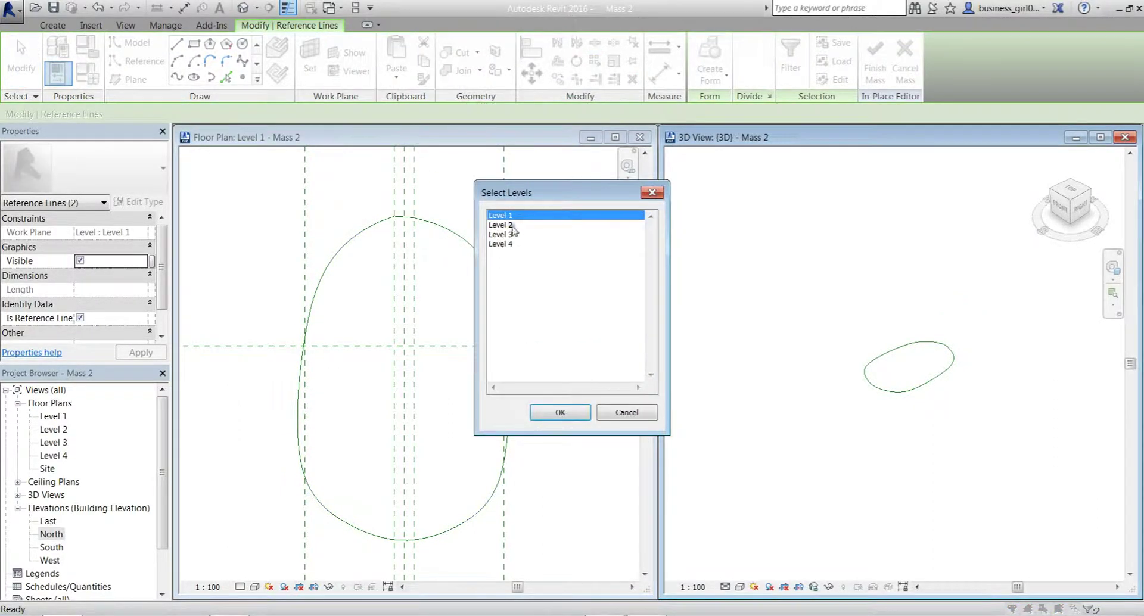
pyautogui.moveTo(514, 227); pyautogui.dragTo(516, 247)
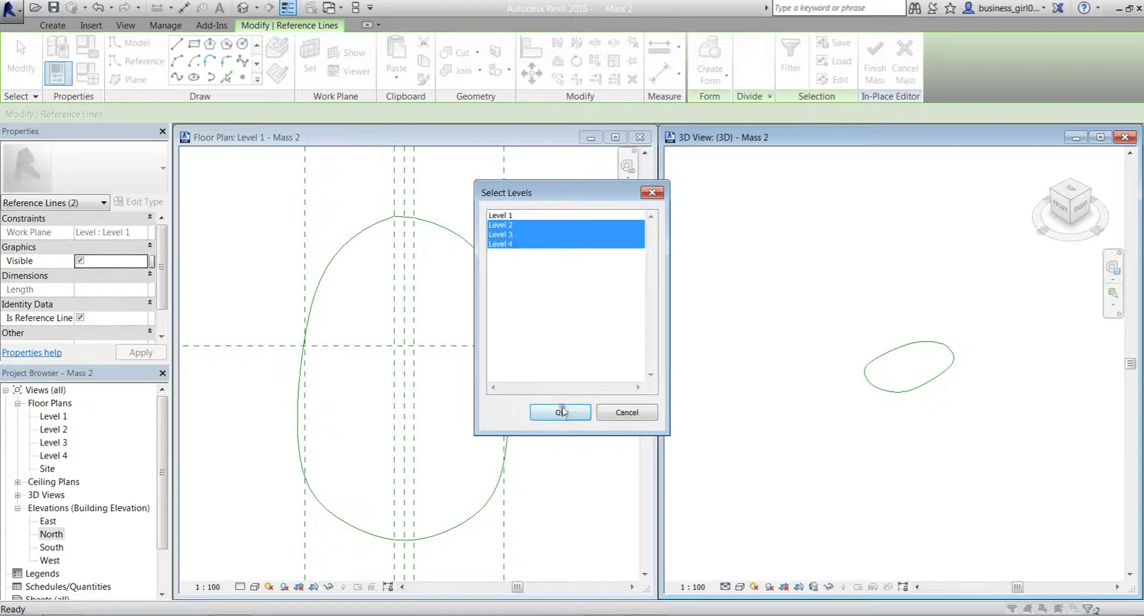
pyautogui.click(562, 410)
pyautogui.click(790, 352)
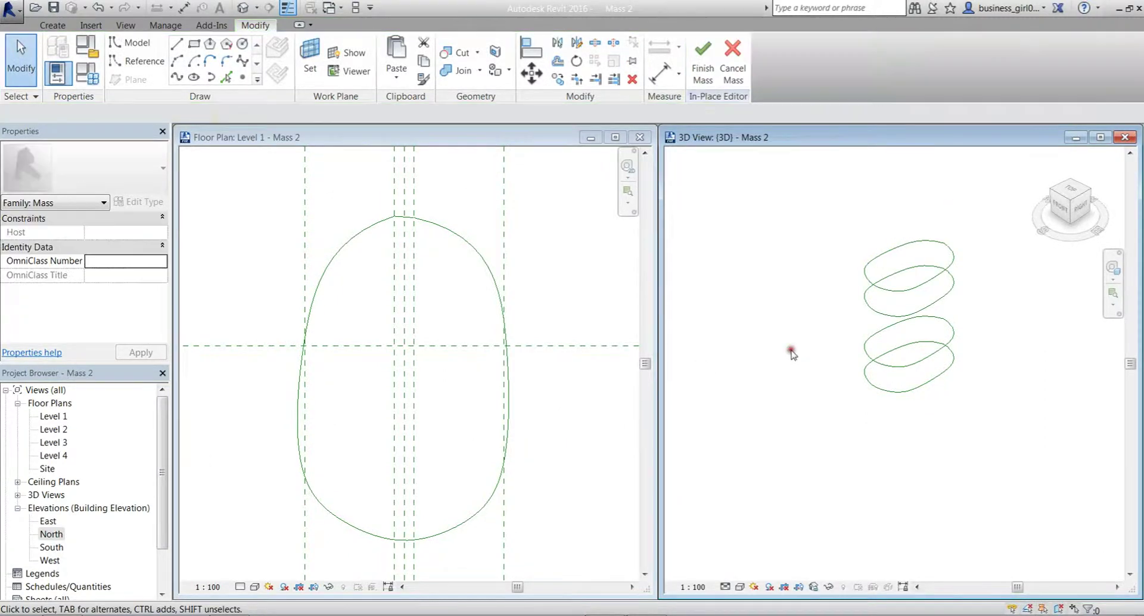
# Close the Level 1 floor plan view and maximize the 3D view.
pyautogui.click(639, 137)
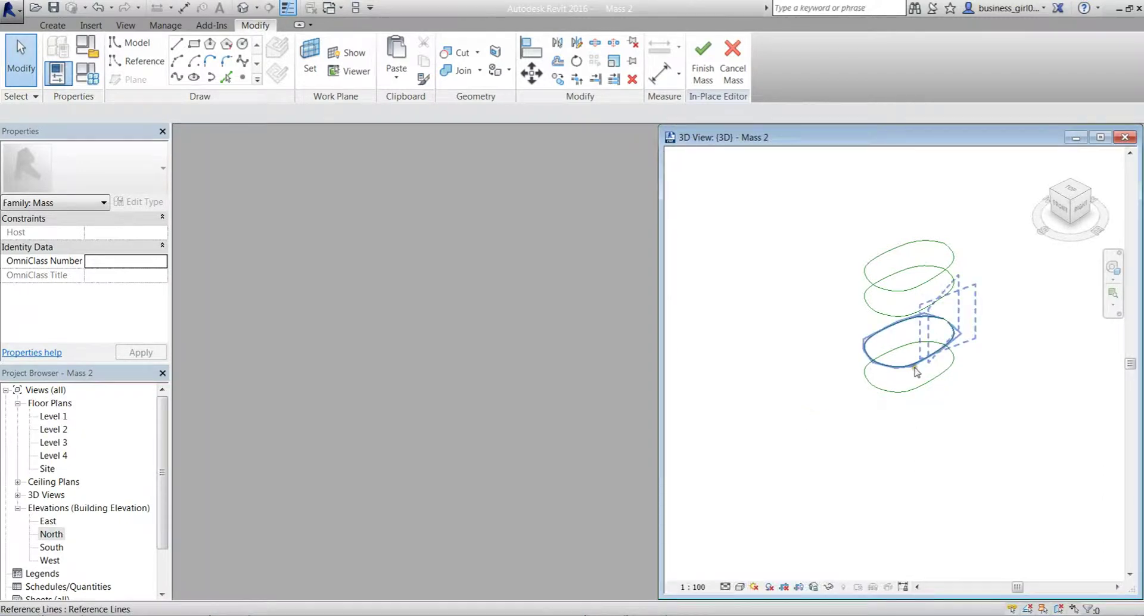
pyautogui.click(1093, 140)
pyautogui.moveTo(587, 305); pyautogui.dragTo(854, 337, button='middle')
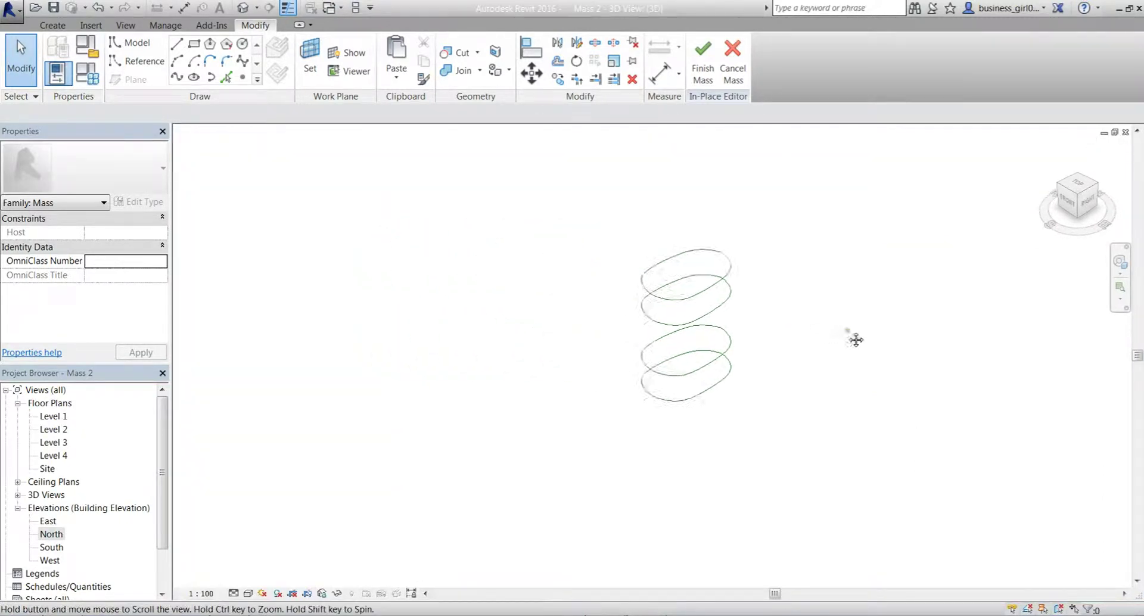
# Graphically scale up the Level 2 profile, spline and closing line together, from its closing line by a factor of about 2.15.
pyautogui.scroll(4, 750, 310)
pyautogui.click(708, 391)
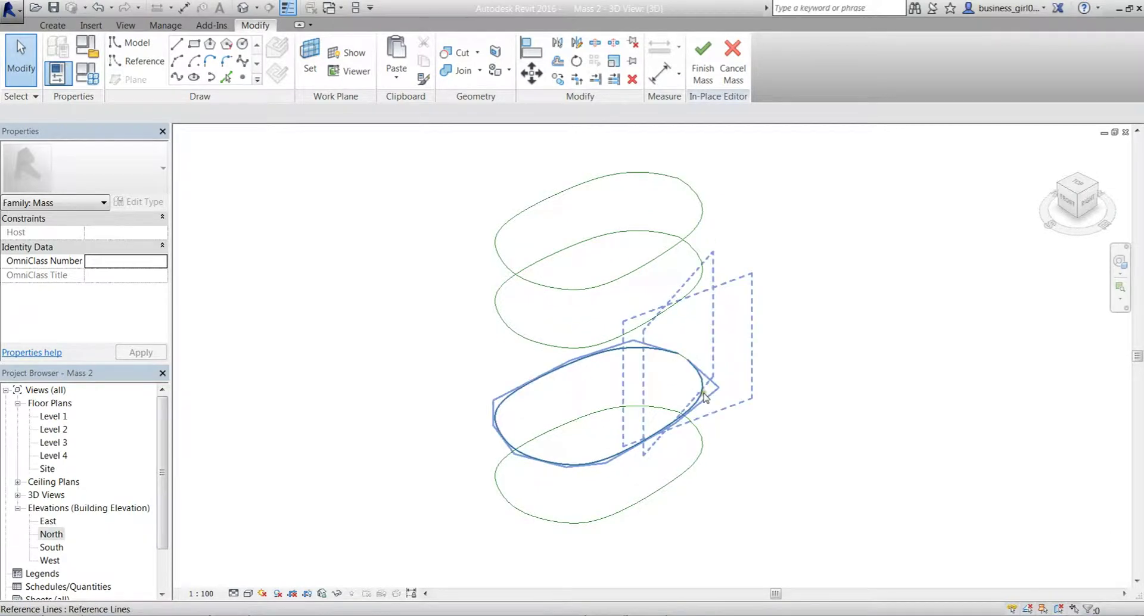
pyautogui.scroll(2, 692, 361)
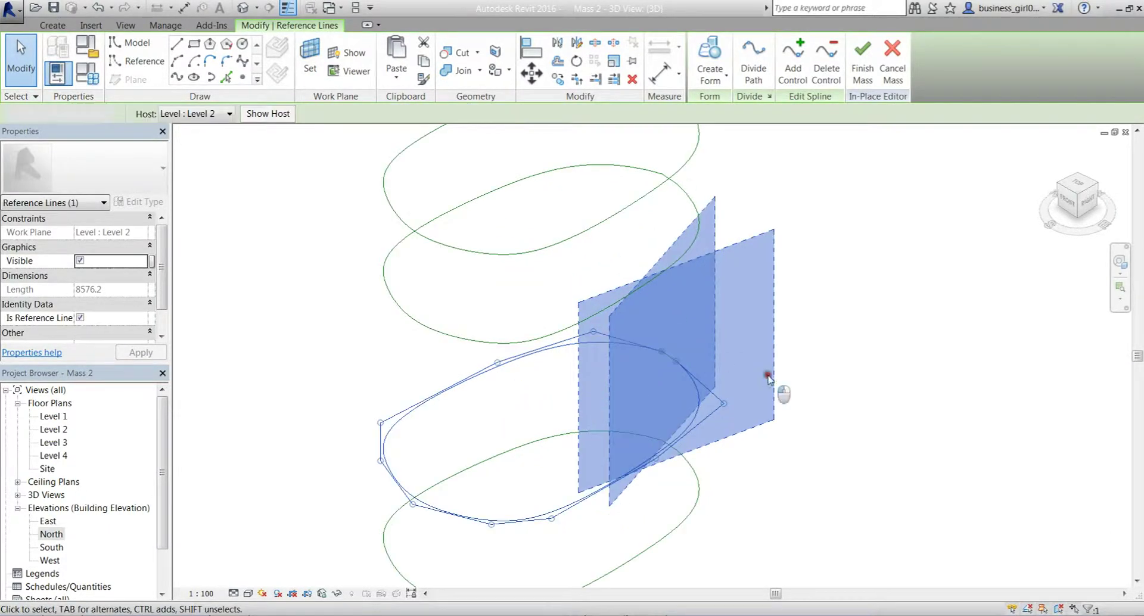
pyautogui.moveTo(788, 336); pyautogui.dragTo(619, 391)
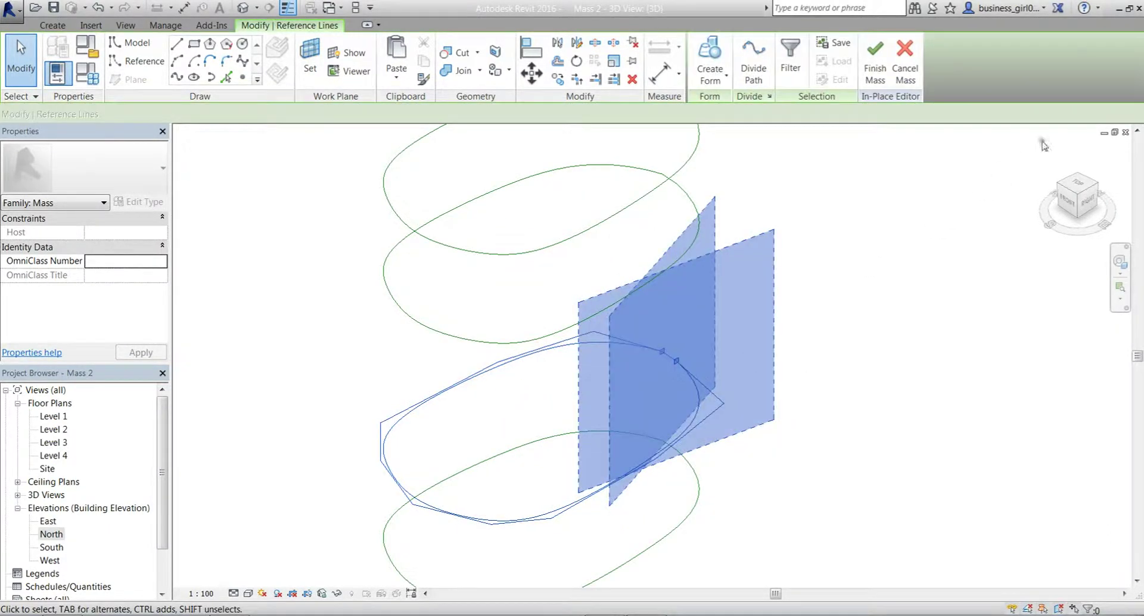
pyautogui.click(1077, 184)
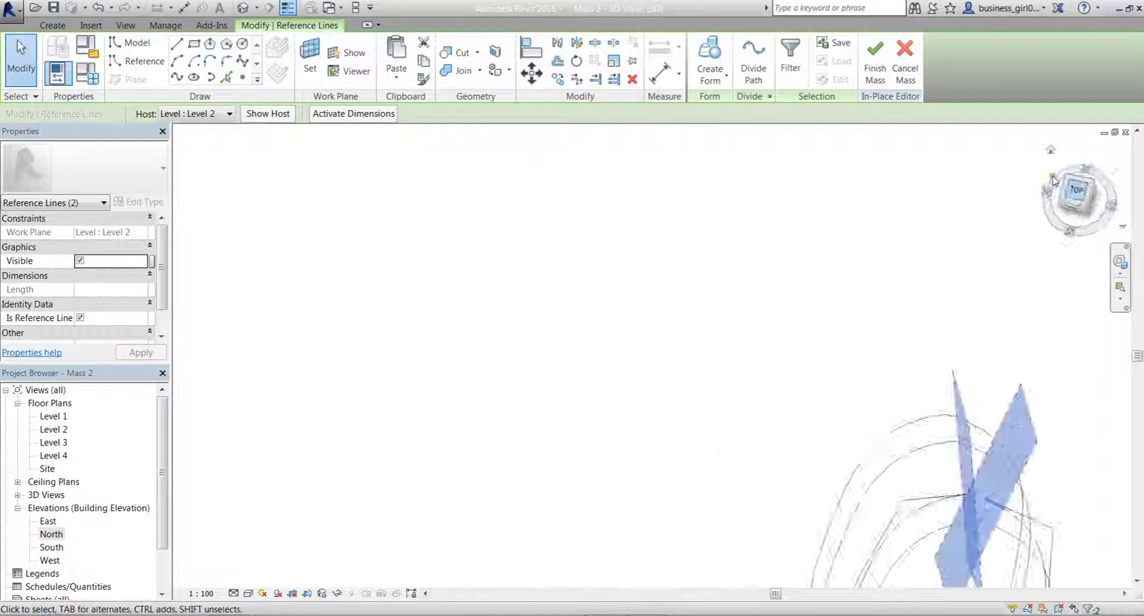
pyautogui.click(1076, 190)
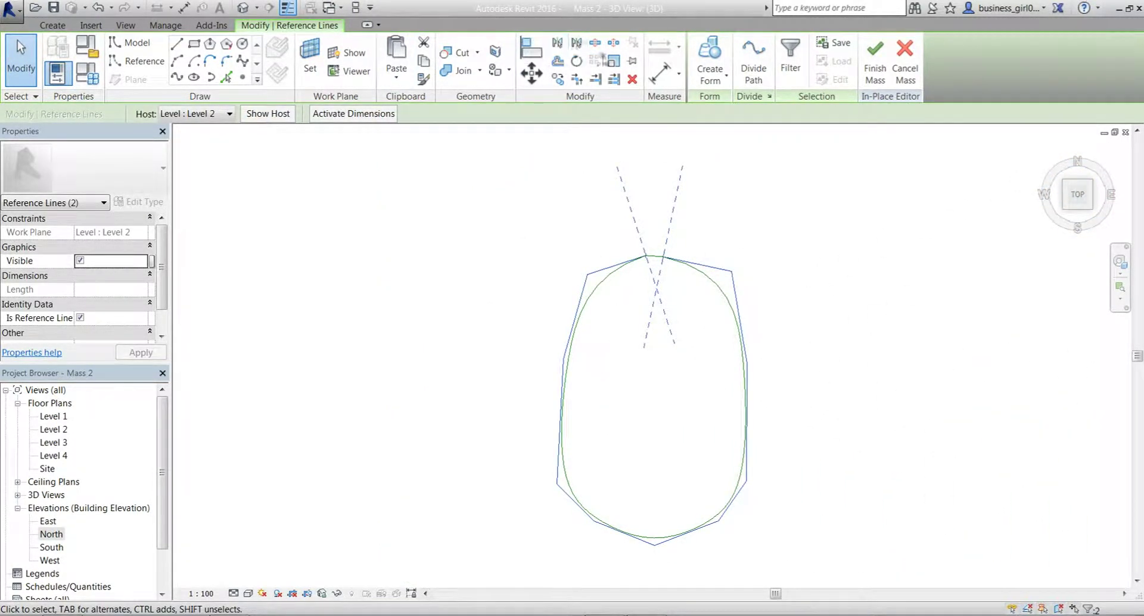
pyautogui.click(614, 60)
pyautogui.click(647, 256)
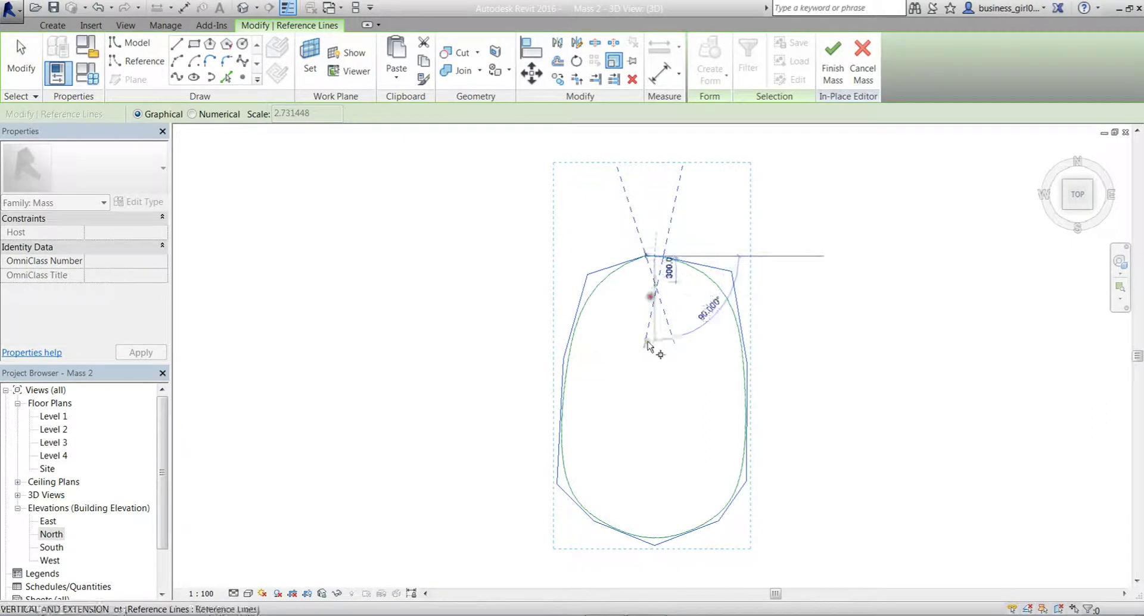
pyautogui.moveTo(657, 417); pyautogui.dragTo(645, 256, button='middle')
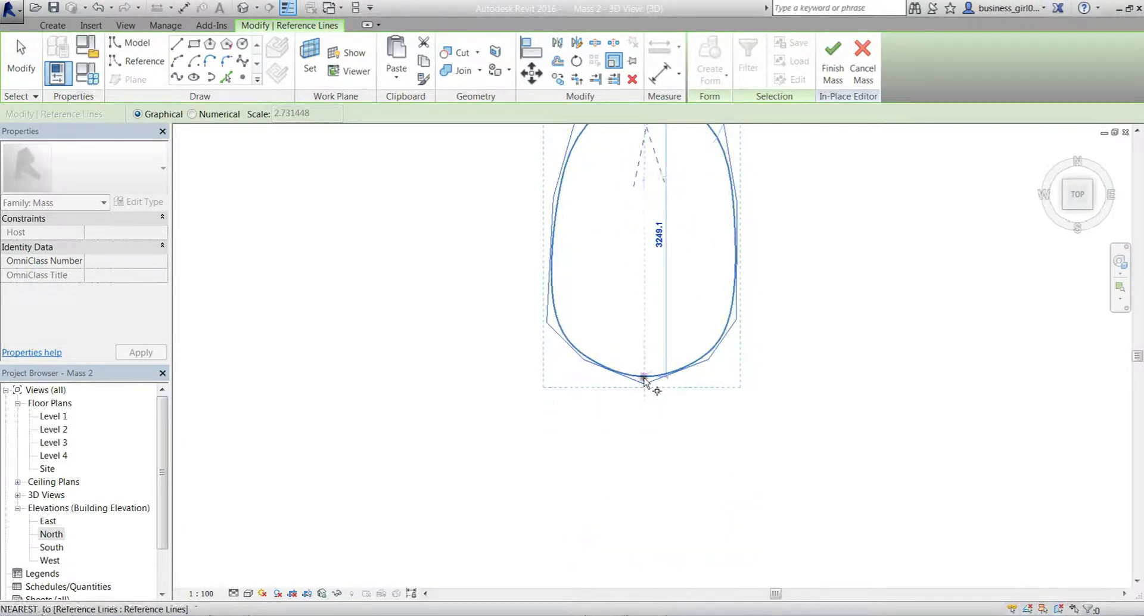
pyautogui.click(645, 379)
pyautogui.scroll(-3, 644, 381)
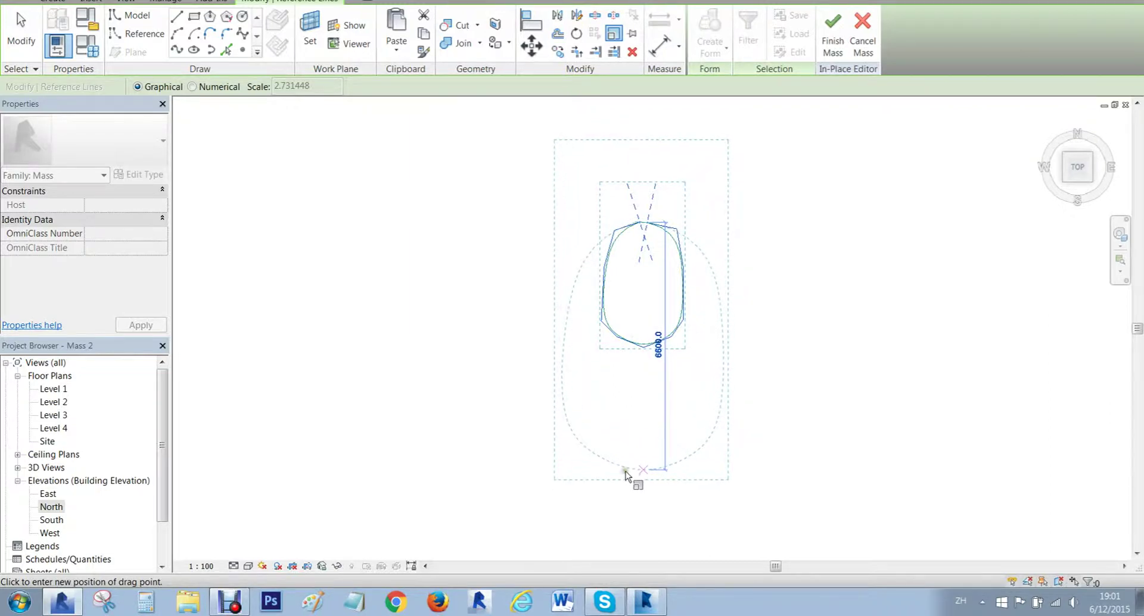
pyautogui.click(629, 487)
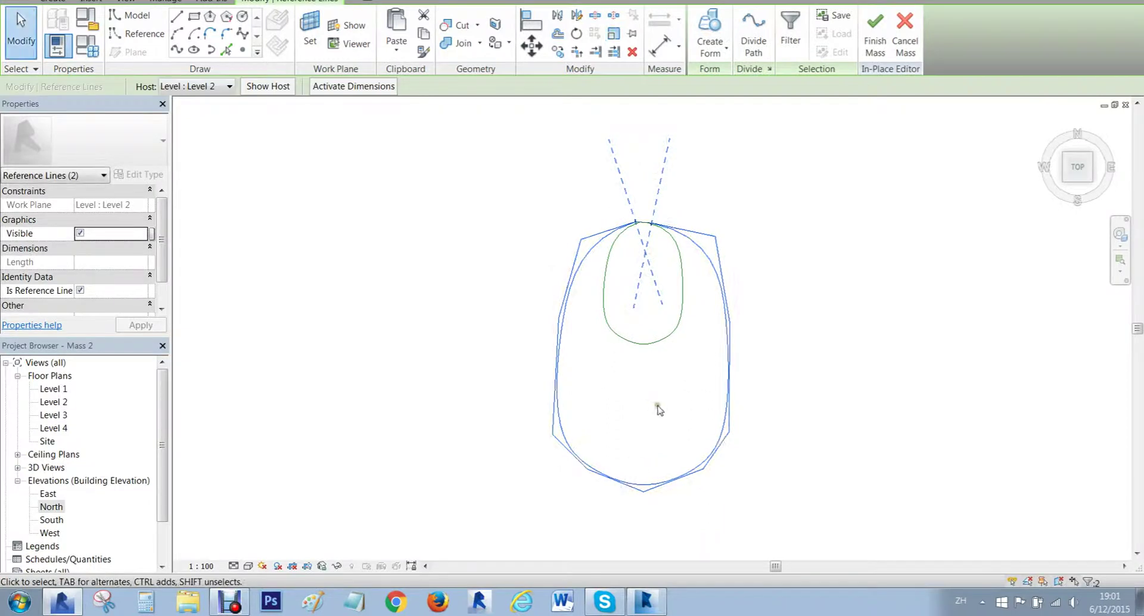
pyautogui.press('Escape')
pyautogui.keyDown('shift'); pyautogui.moveTo(666, 408); pyautogui.dragTo(759, 348, button='middle'); pyautogui.keyUp('shift')
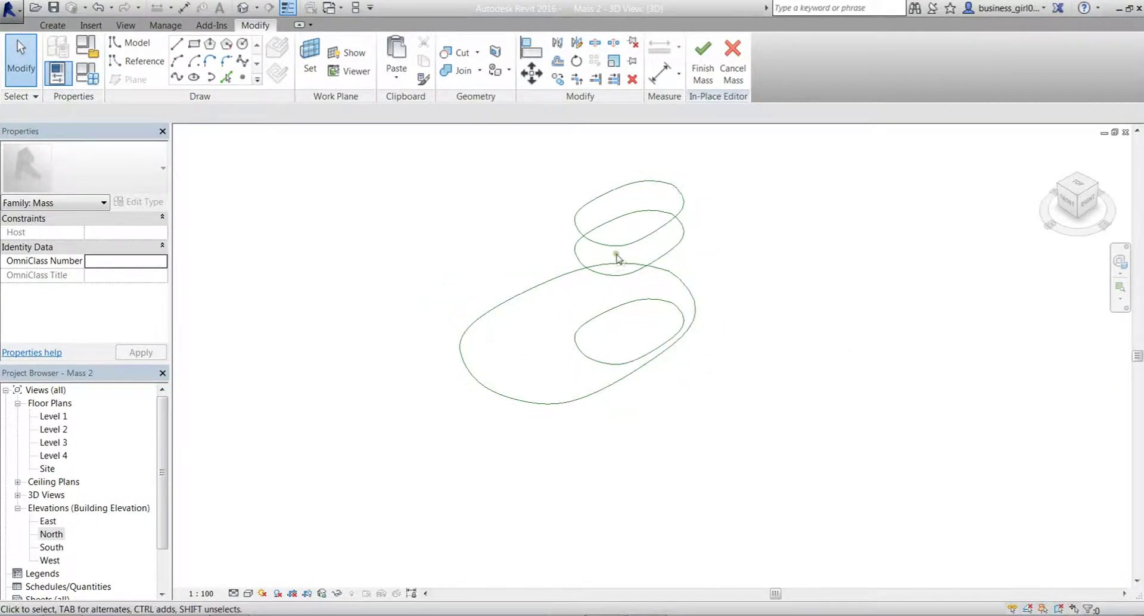
pyautogui.keyDown('shift'); pyautogui.moveTo(677, 258); pyautogui.dragTo(621, 158, button='middle'); pyautogui.keyUp('shift')
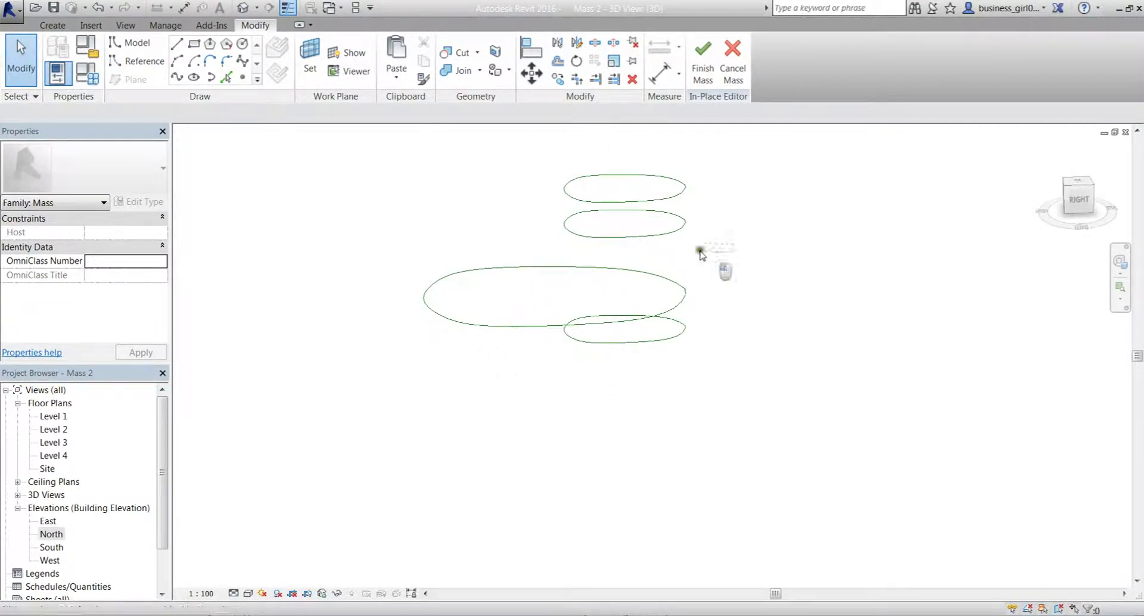
pyautogui.click(612, 230)
pyautogui.click(618, 221)
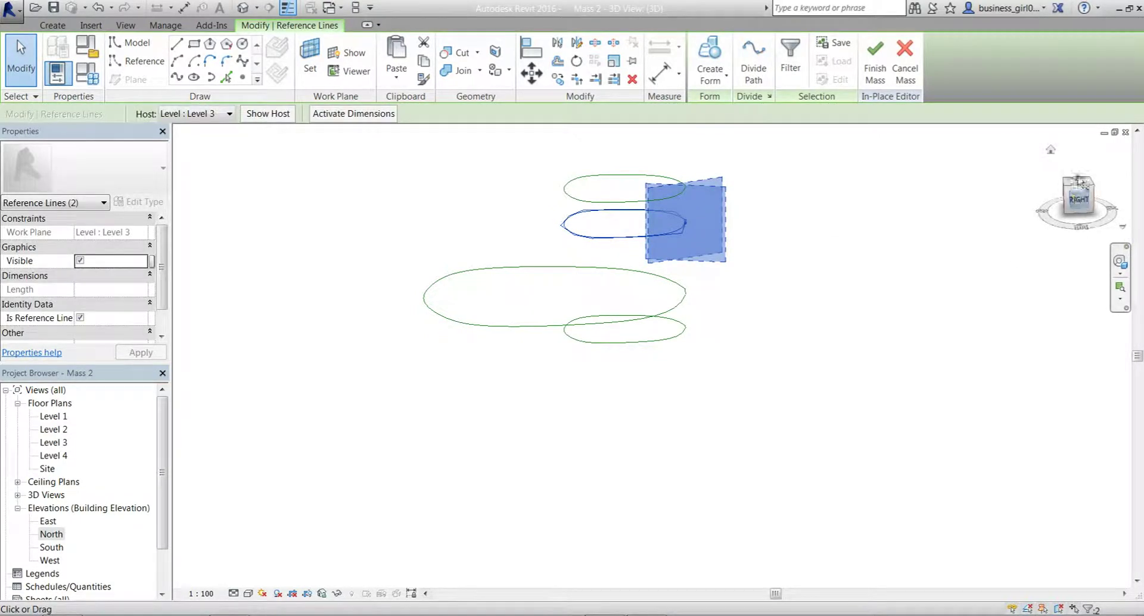
pyautogui.click(1080, 185)
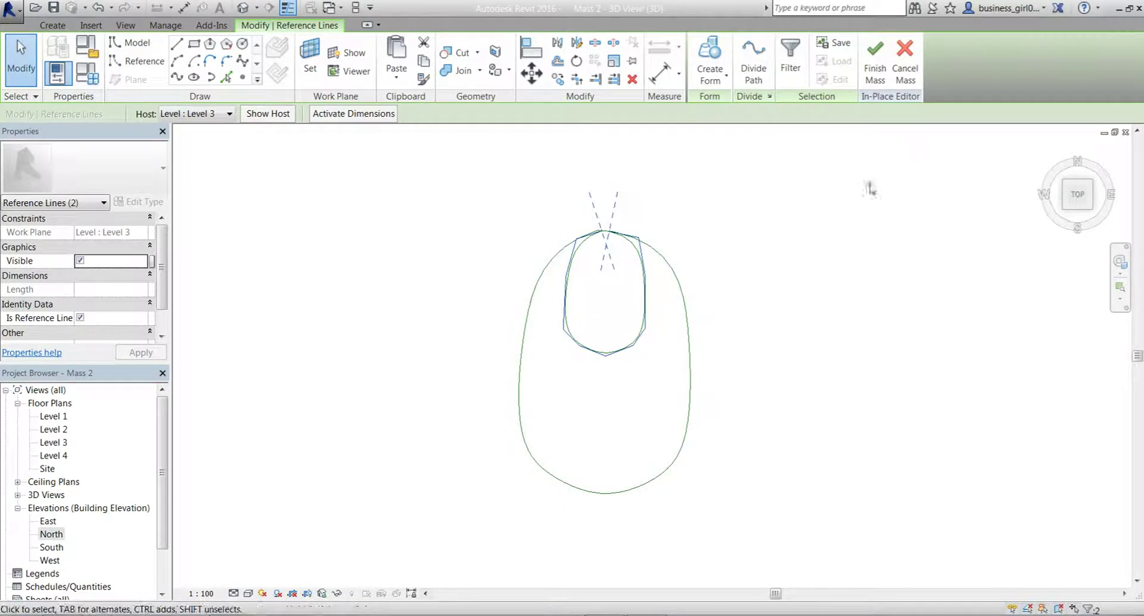
pyautogui.moveTo(888, 210); pyautogui.dragTo(845, 215, button='middle')
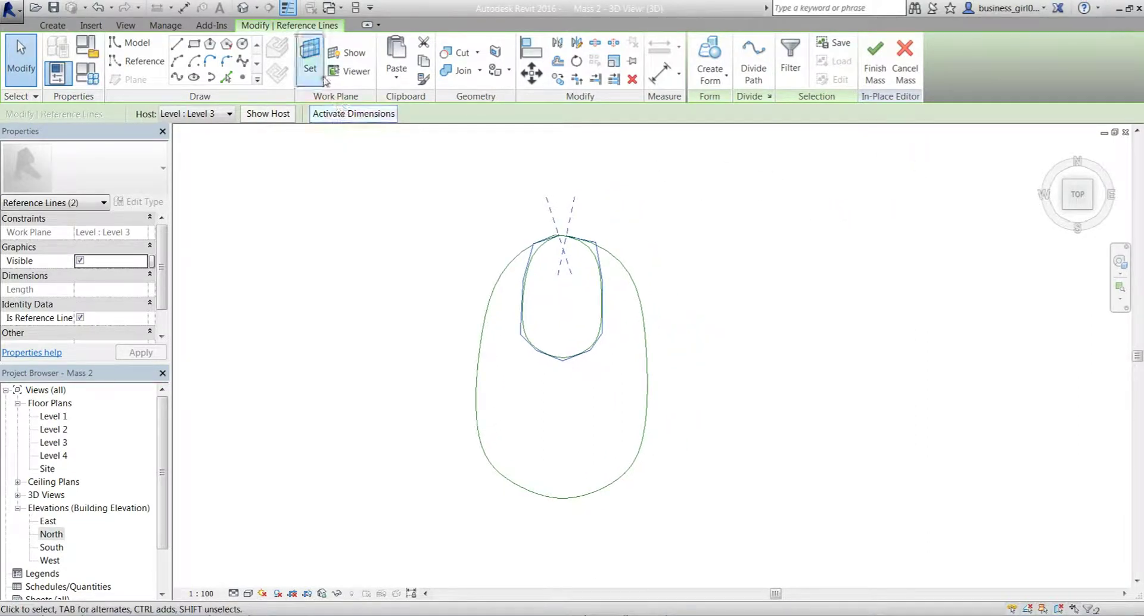
pyautogui.click(614, 60)
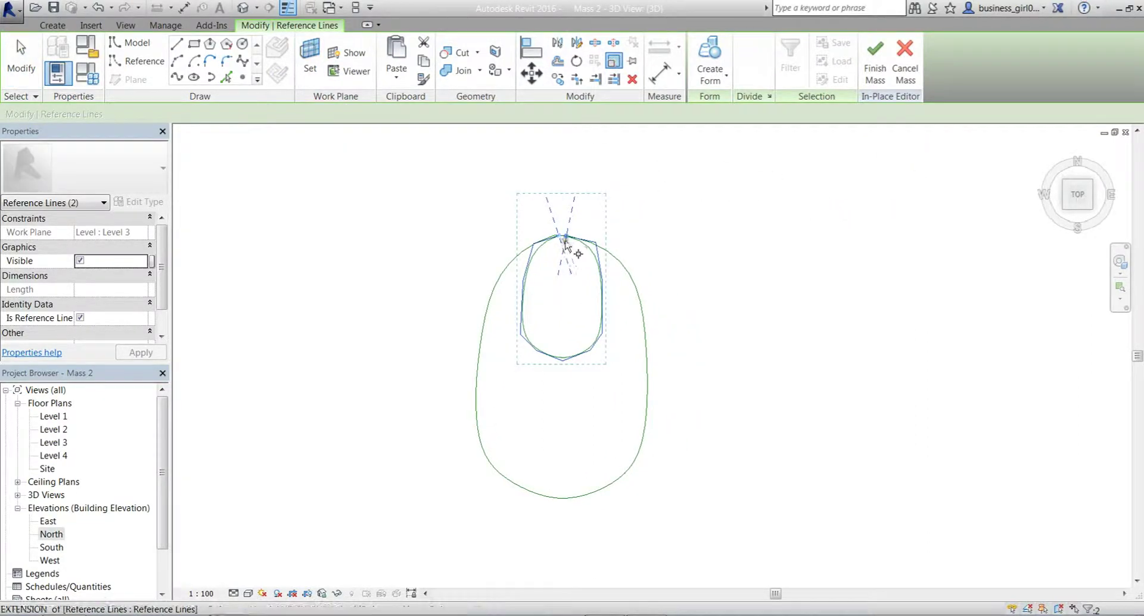
pyautogui.scroll(3, 561, 247)
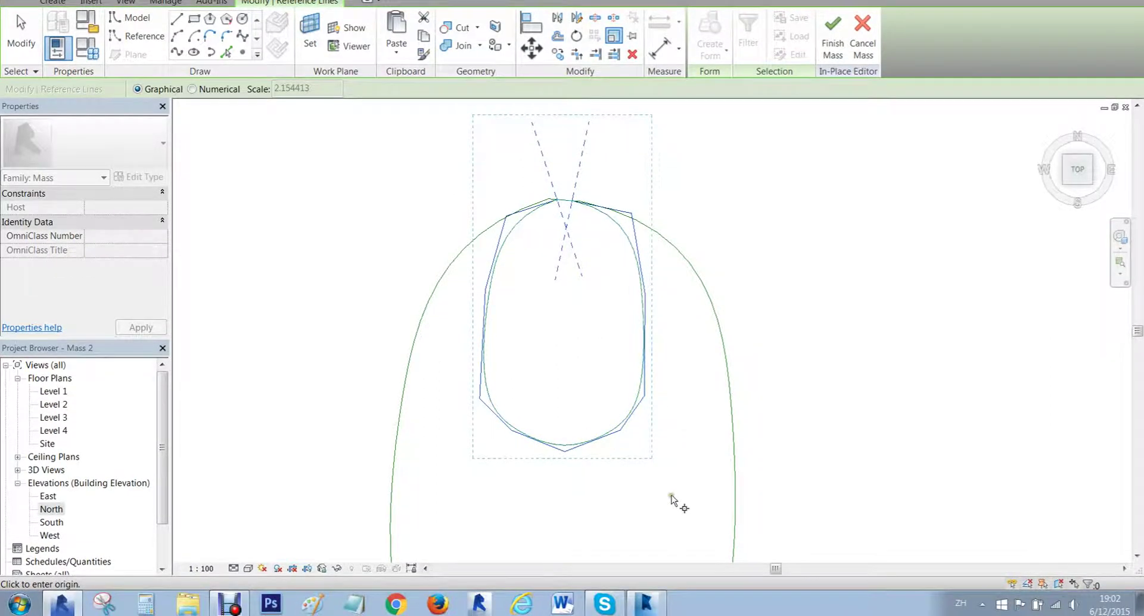
pyautogui.press('Escape')
pyautogui.keyDown('shift'); pyautogui.moveTo(833, 333); pyautogui.dragTo(774, 110, button='middle'); pyautogui.keyUp('shift')
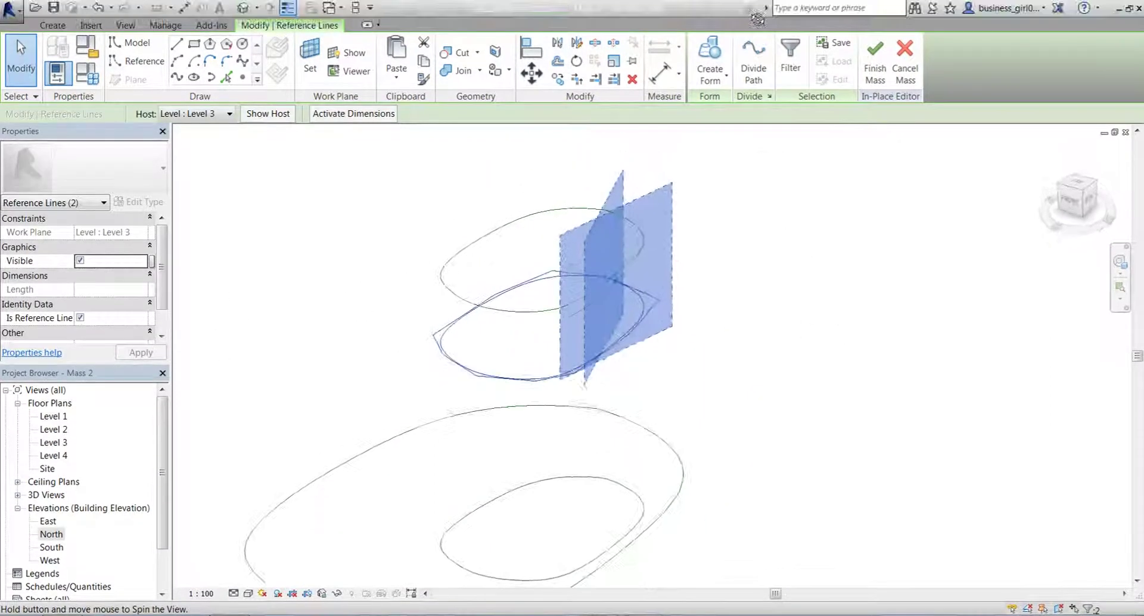
pyautogui.click(838, 317)
# Graphically enlarge the Level 3 profile, spline and closing line together, from its closing line to about 5500 mm long.
pyautogui.moveTo(763, 359); pyautogui.dragTo(617, 290)
pyautogui.click(633, 298)
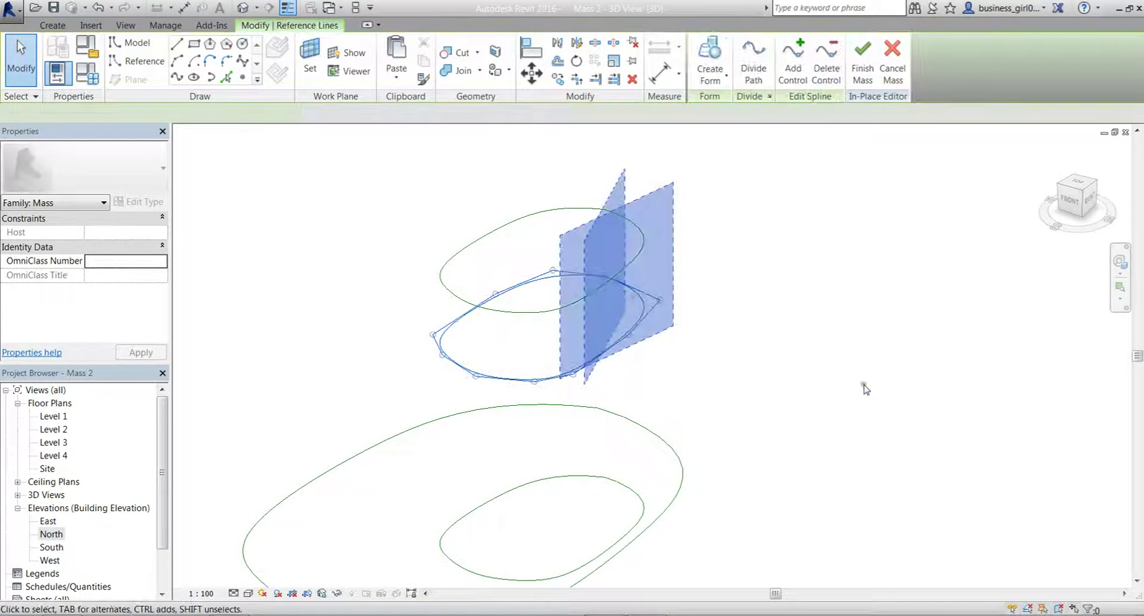
pyautogui.keyDown('shift'); pyautogui.moveTo(864, 388); pyautogui.dragTo(792, 262, button='middle'); pyautogui.keyUp('shift')
pyautogui.click(606, 278)
pyautogui.moveTo(606, 277); pyautogui.dragTo(603, 278)
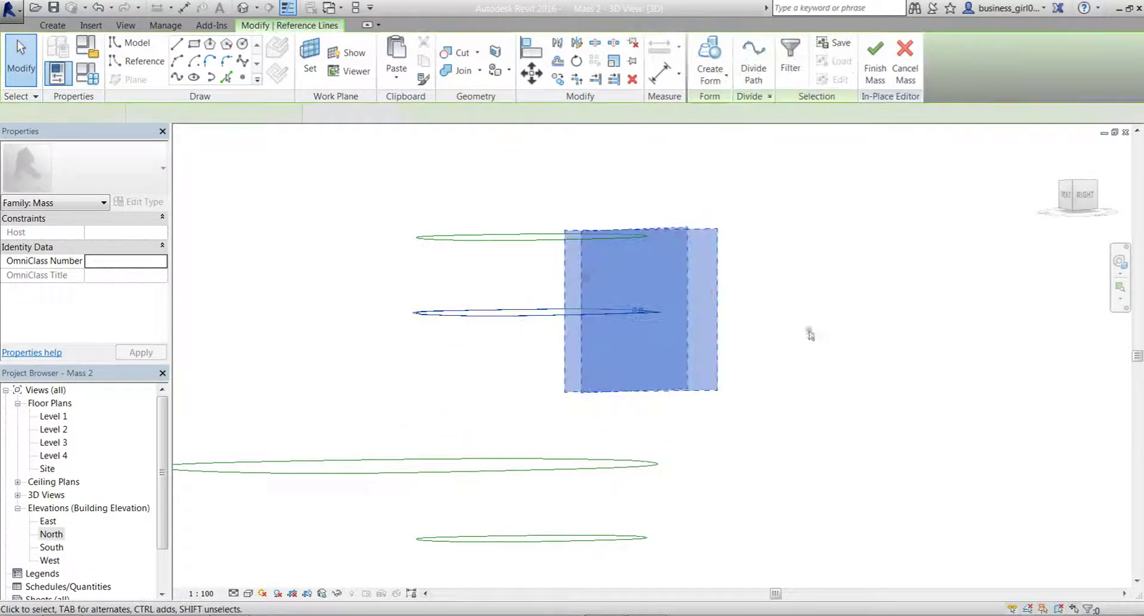
pyautogui.keyDown('shift'); pyautogui.moveTo(906, 366); pyautogui.dragTo(1090, 373, button='middle'); pyautogui.keyUp('shift')
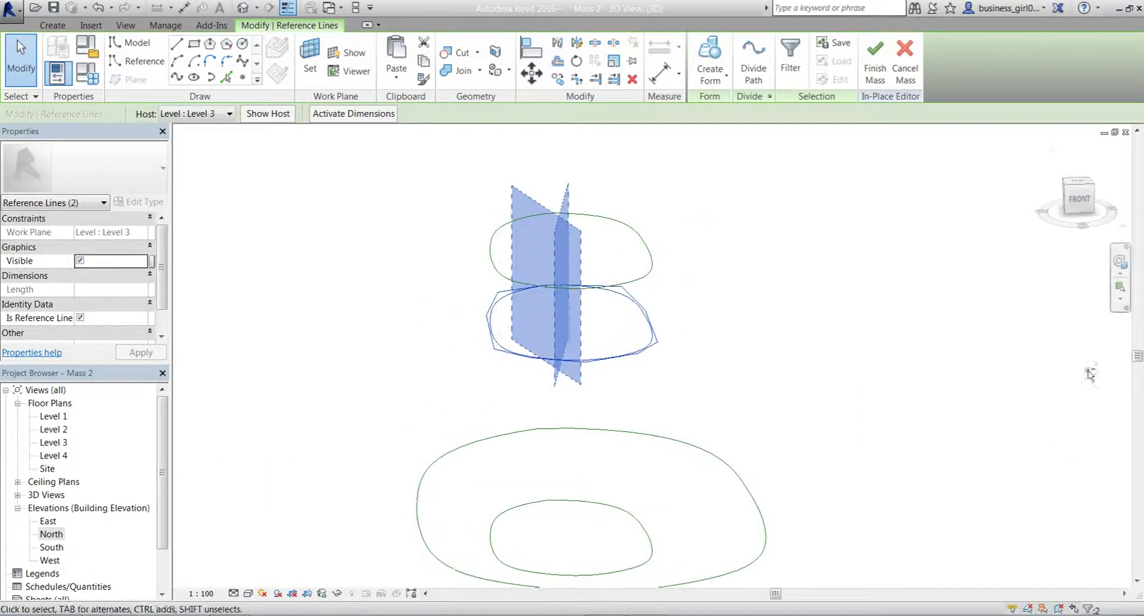
pyautogui.click(1076, 181)
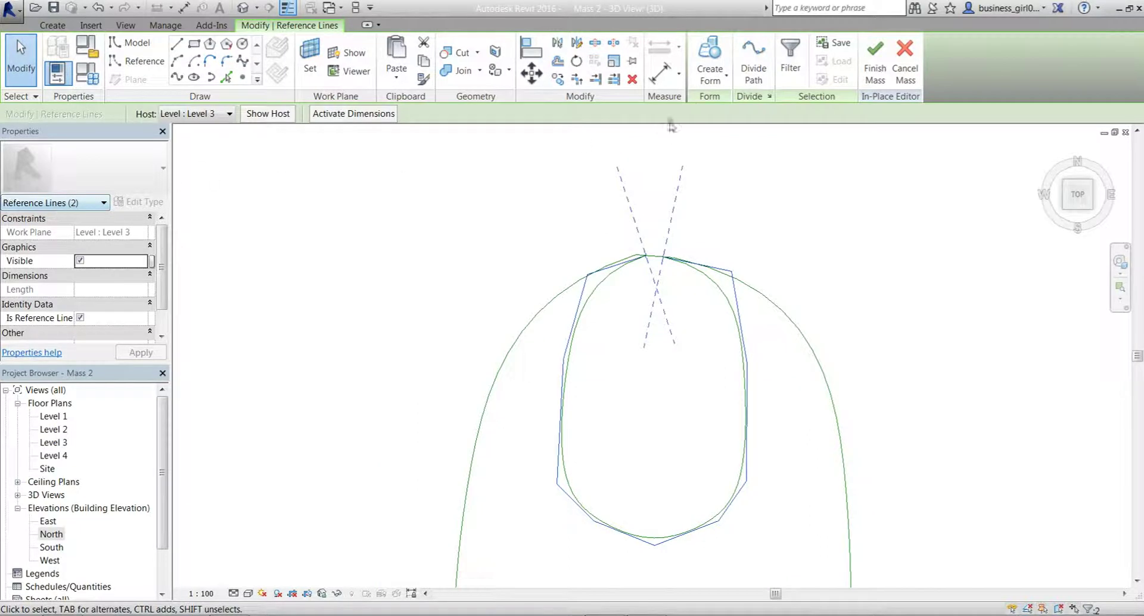
pyautogui.scroll(-5, 692, 179)
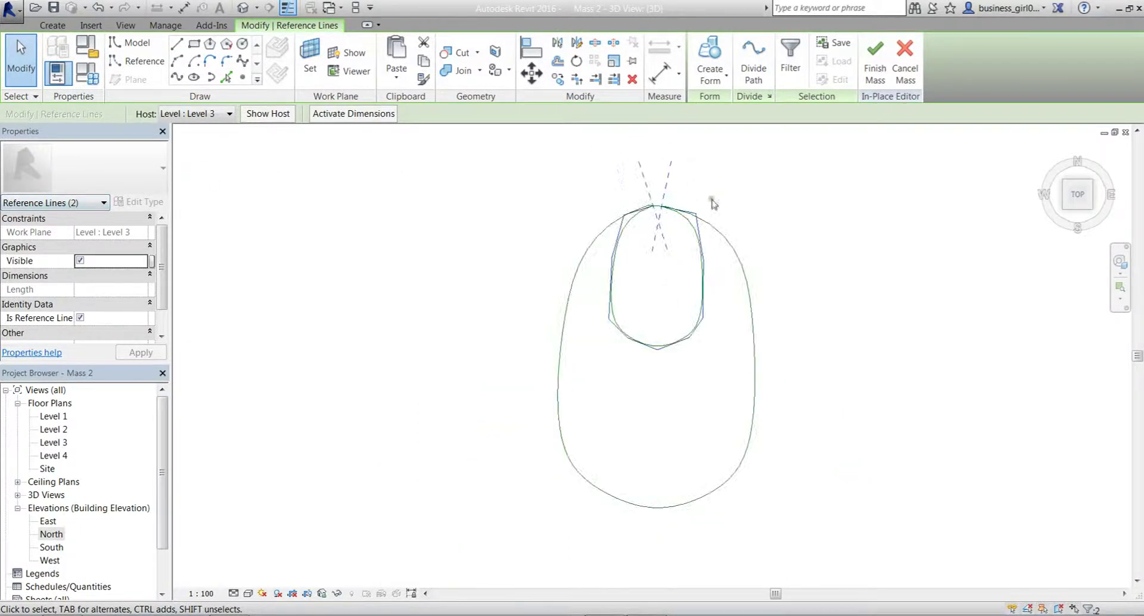
pyautogui.click(609, 62)
pyautogui.scroll(3, 607, 254)
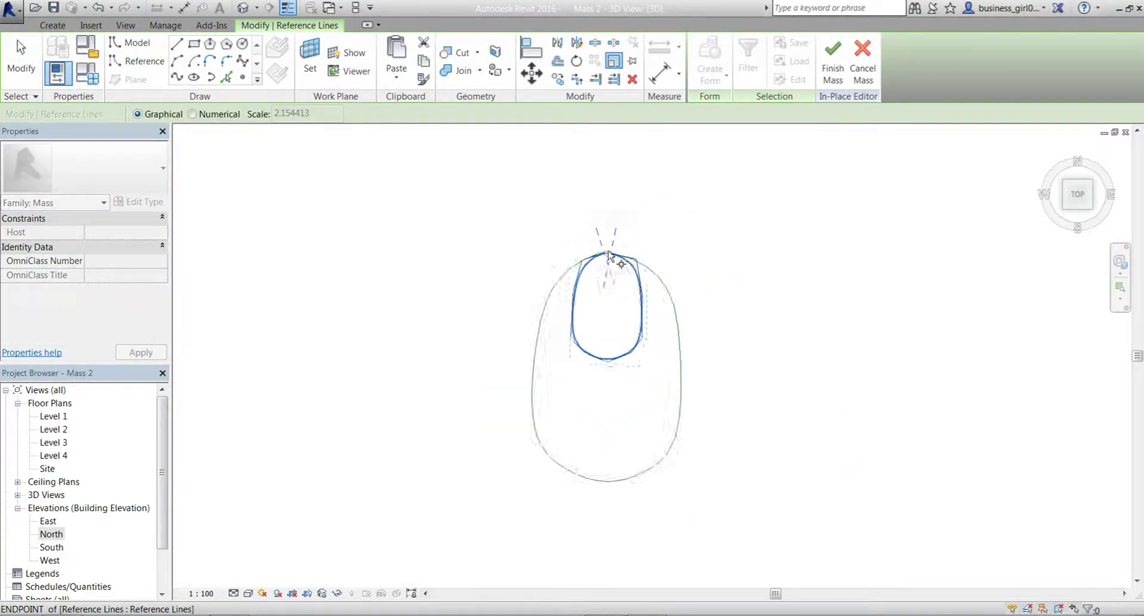
pyautogui.click(607, 255)
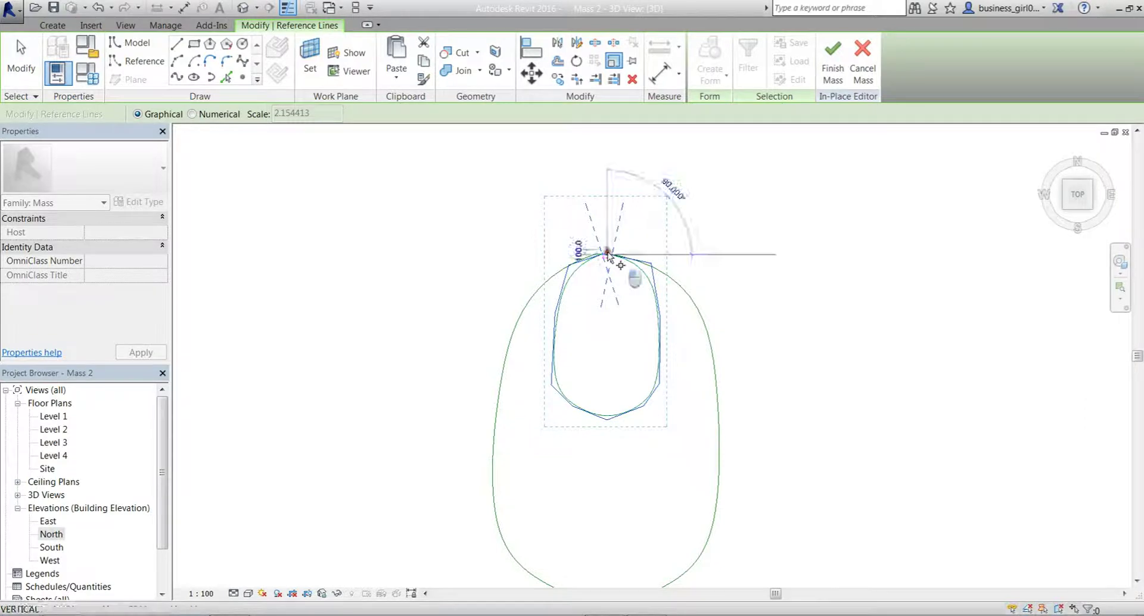
pyautogui.click(607, 413)
pyautogui.moveTo(605, 459); pyautogui.dragTo(572, 321, button='middle')
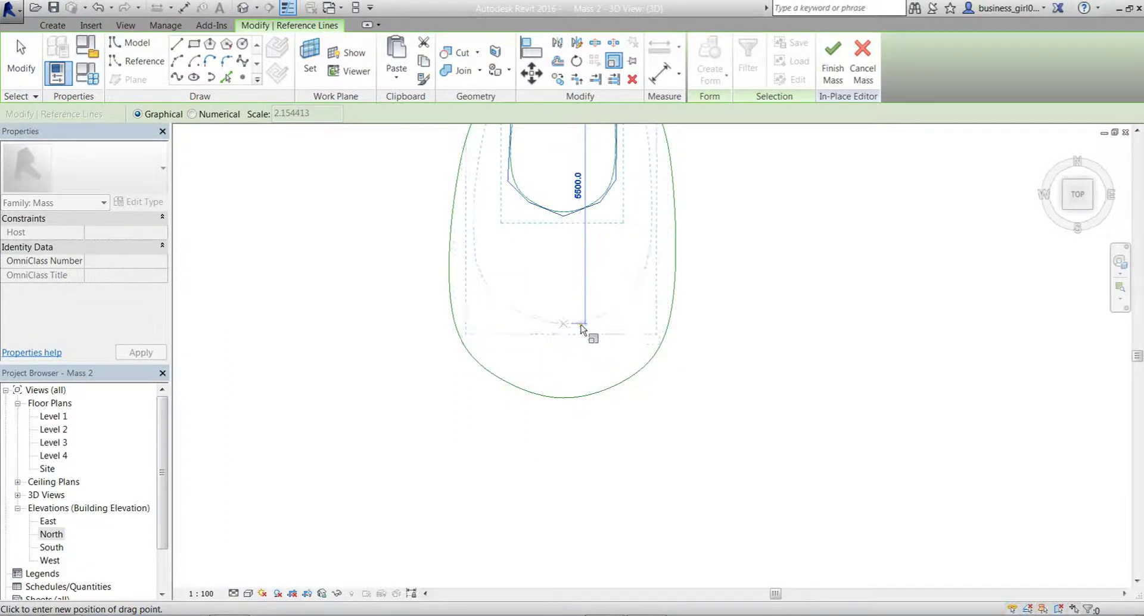
pyautogui.click(581, 327)
# Delete the small original profile on Level 1.
pyautogui.keyDown('shift'); pyautogui.moveTo(581, 327); pyautogui.dragTo(562, 9, button='middle'); pyautogui.keyUp('shift')
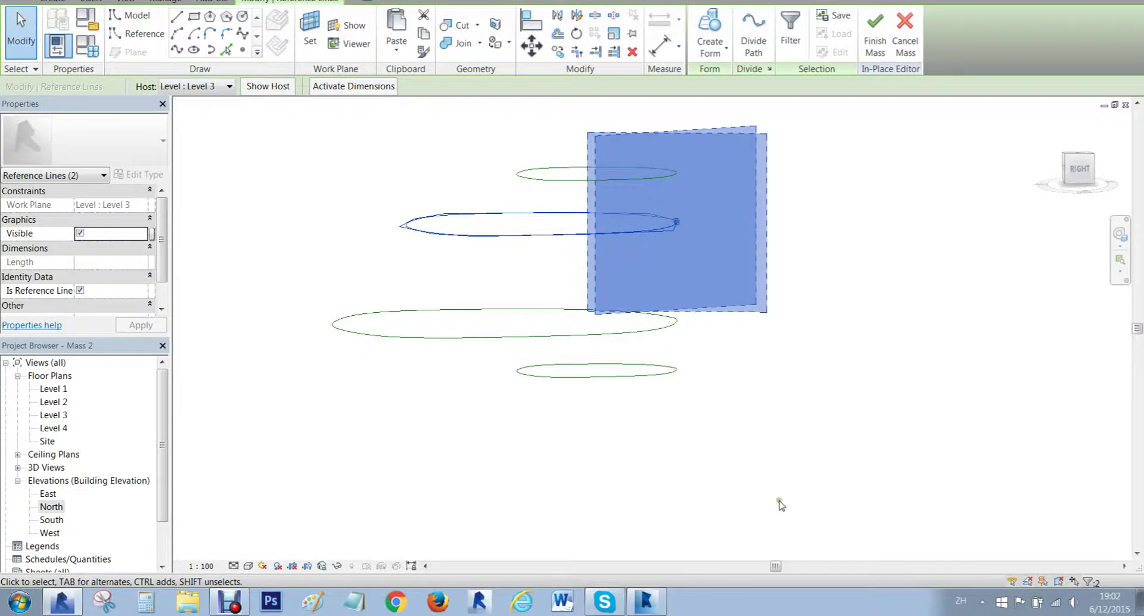
pyautogui.moveTo(761, 503); pyautogui.dragTo(491, 377)
pyautogui.press('Delete')
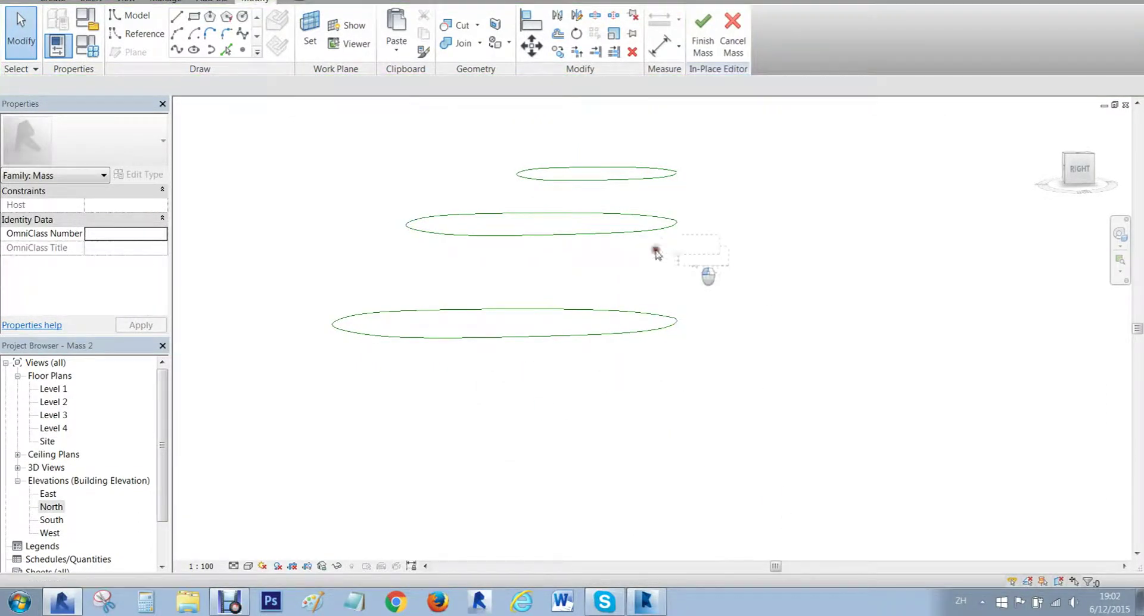
# Copy the enlarged Level 3 profile to the clipboard and paste it aligned to Level 1.
pyautogui.moveTo(685, 263); pyautogui.dragTo(403, 209)
pyautogui.keyDown('shift'); pyautogui.moveTo(465, 205); pyautogui.dragTo(631, 348, button='middle'); pyautogui.keyUp('shift')
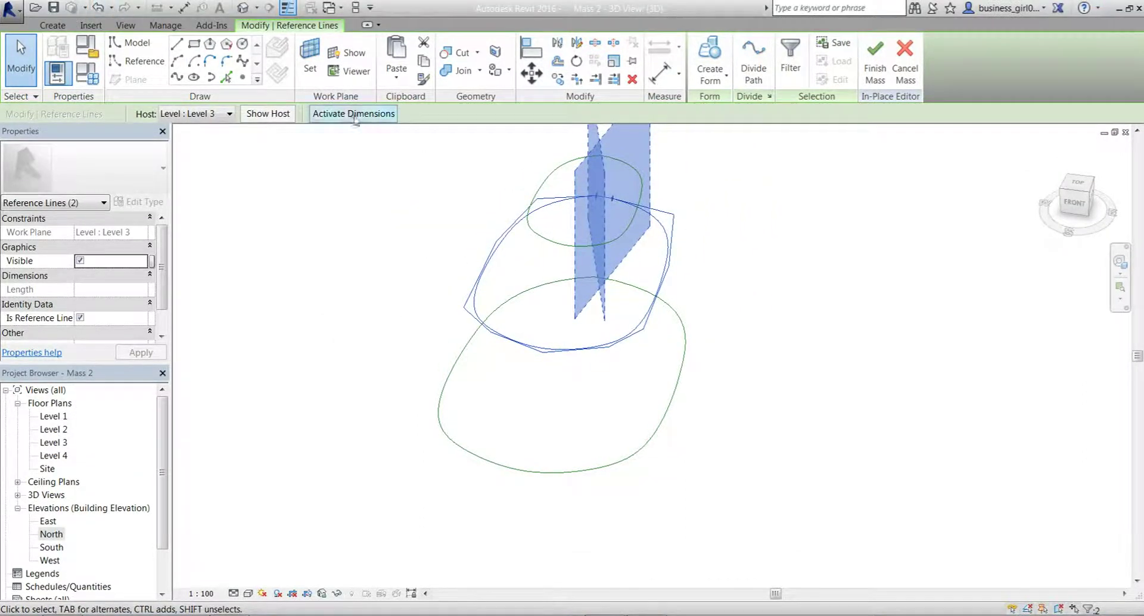
pyautogui.scroll(3, 652, 313)
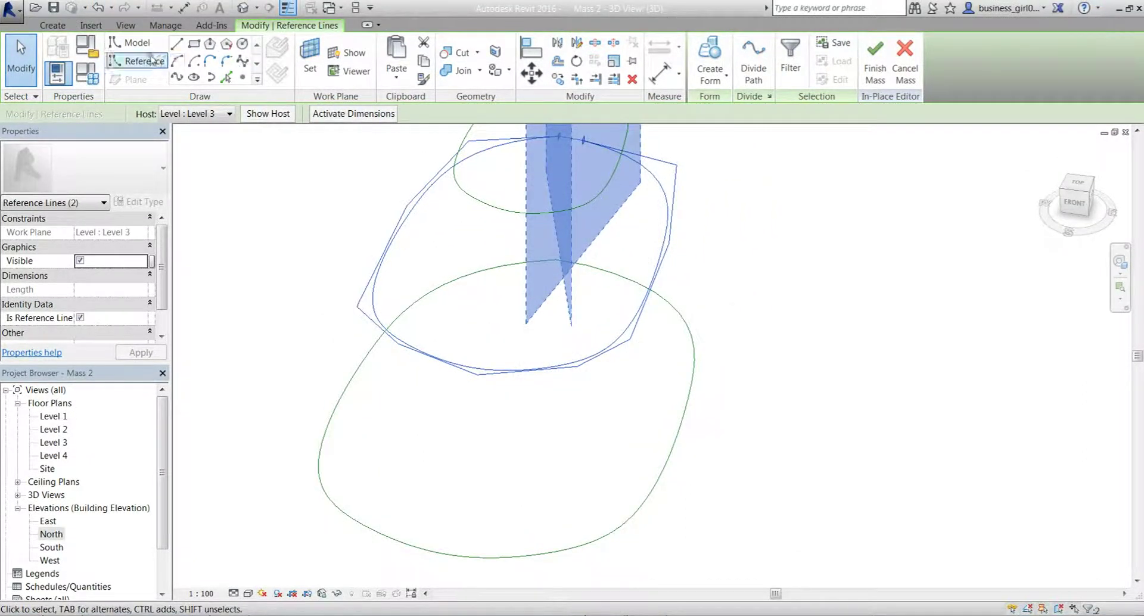
pyautogui.click(423, 61)
pyautogui.click(396, 77)
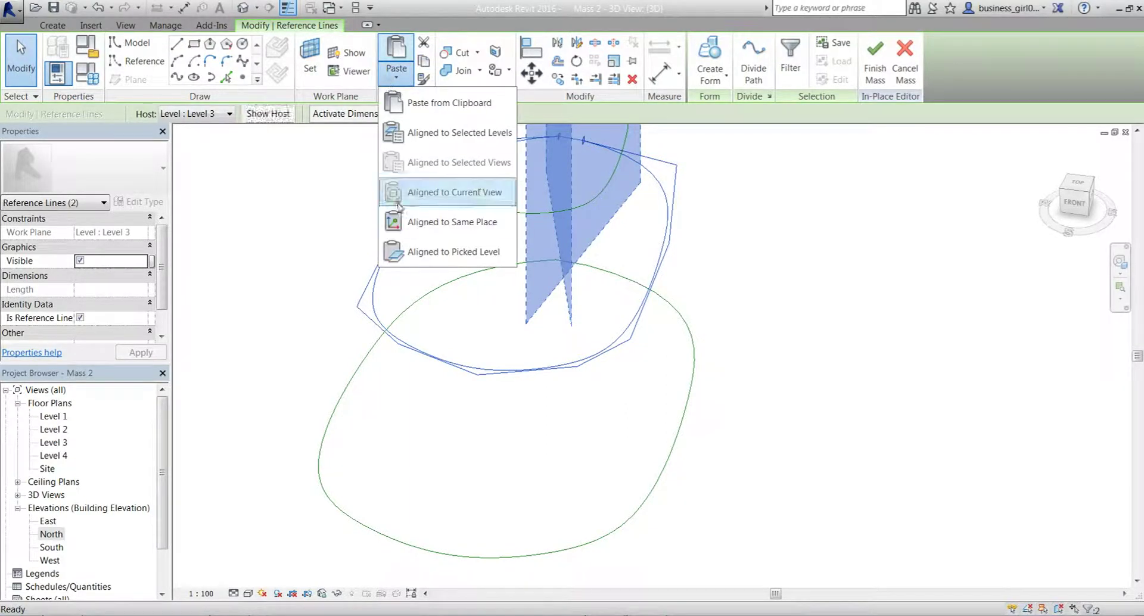
pyautogui.click(454, 155)
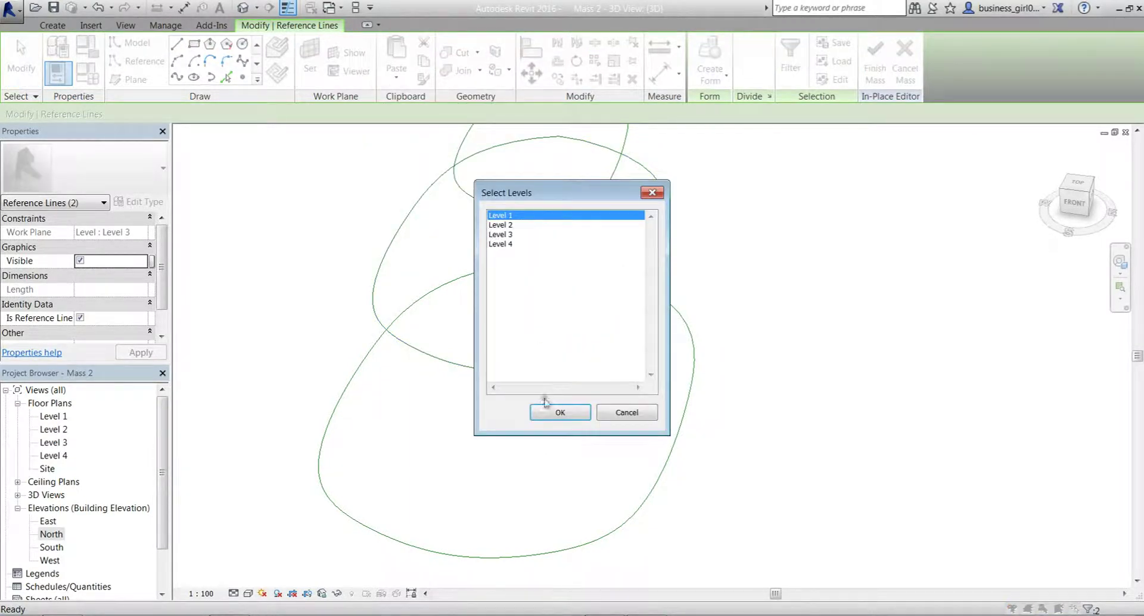
pyautogui.click(545, 408)
# Inspect the four stacked profiles from the side and from above, and open the North elevation view.
pyautogui.keyDown('shift'); pyautogui.moveTo(876, 426); pyautogui.dragTo(680, 240, button='middle'); pyautogui.keyUp('shift')
pyautogui.click(869, 395)
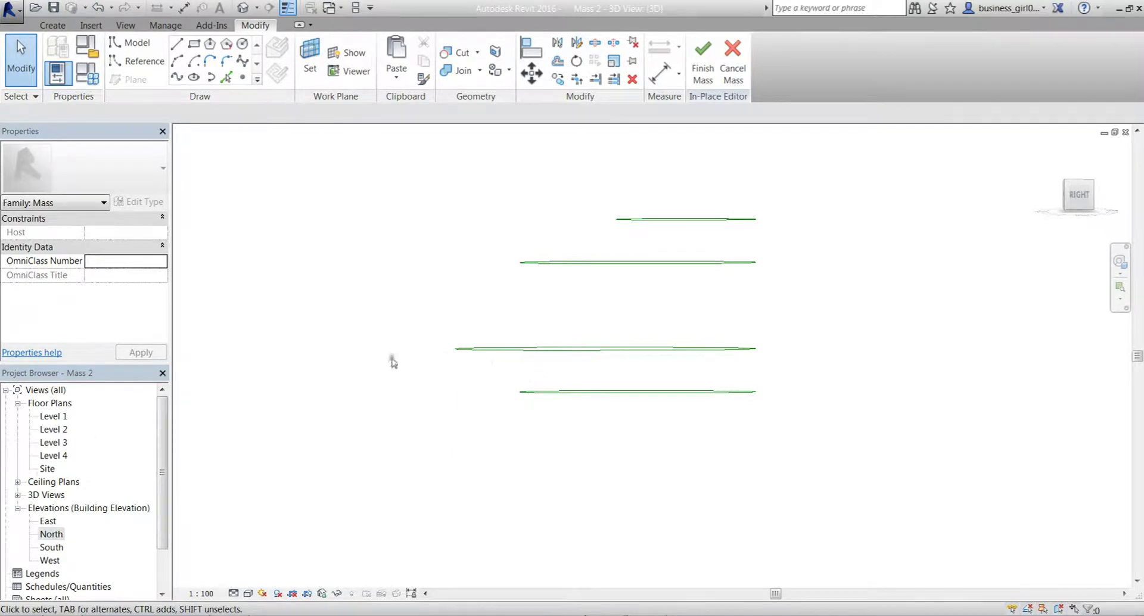
pyautogui.keyDown('shift'); pyautogui.moveTo(749, 461); pyautogui.dragTo(993, 334, button='middle'); pyautogui.keyUp('shift')
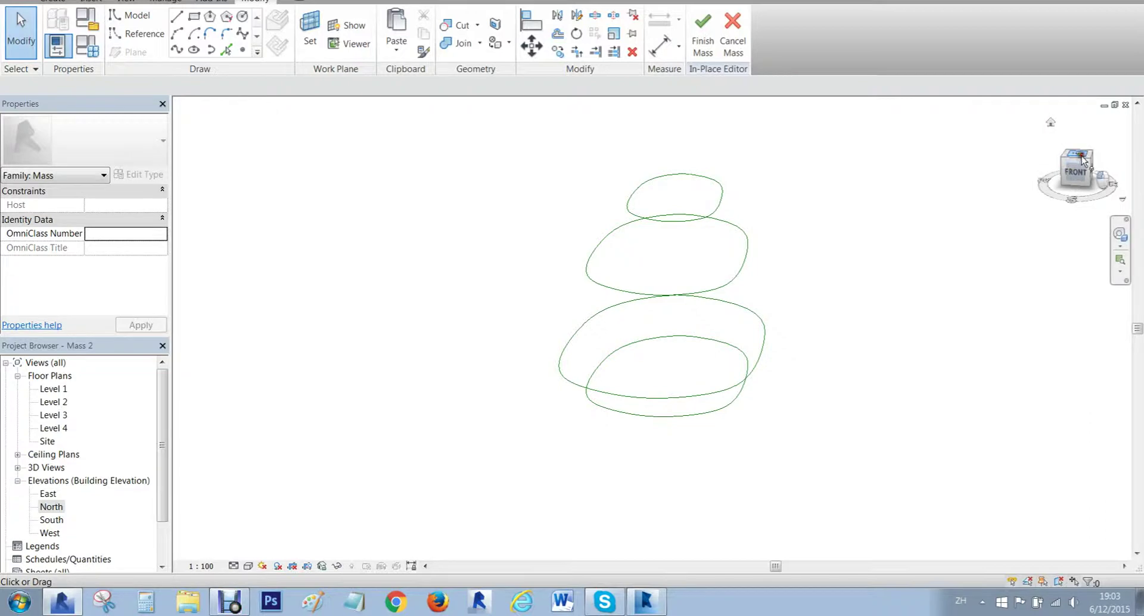
pyautogui.click(1081, 156)
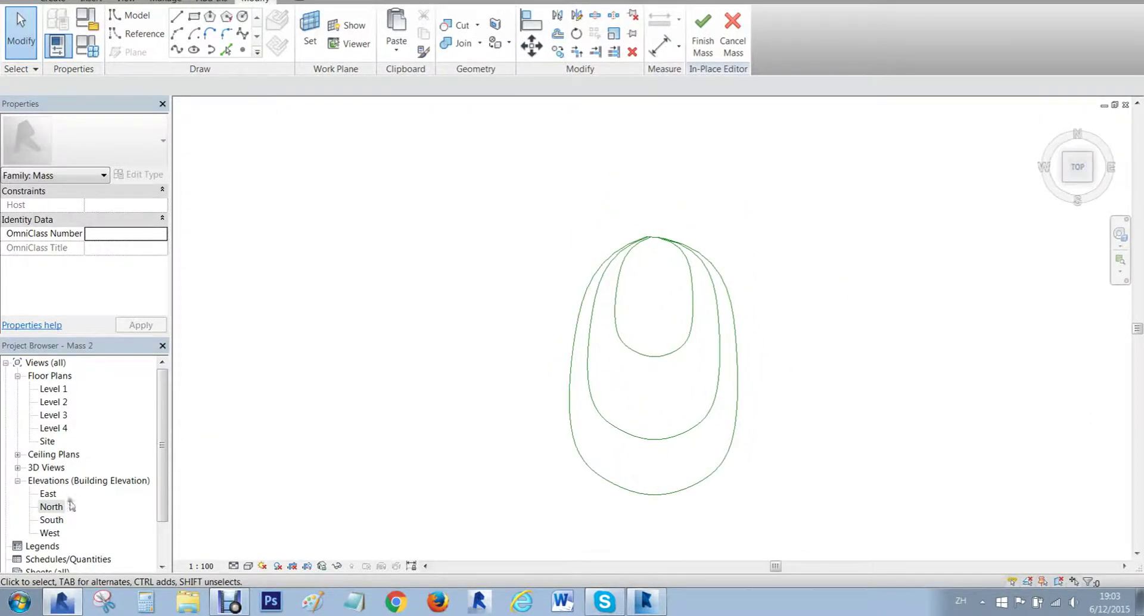
pyautogui.doubleClick(52, 507)
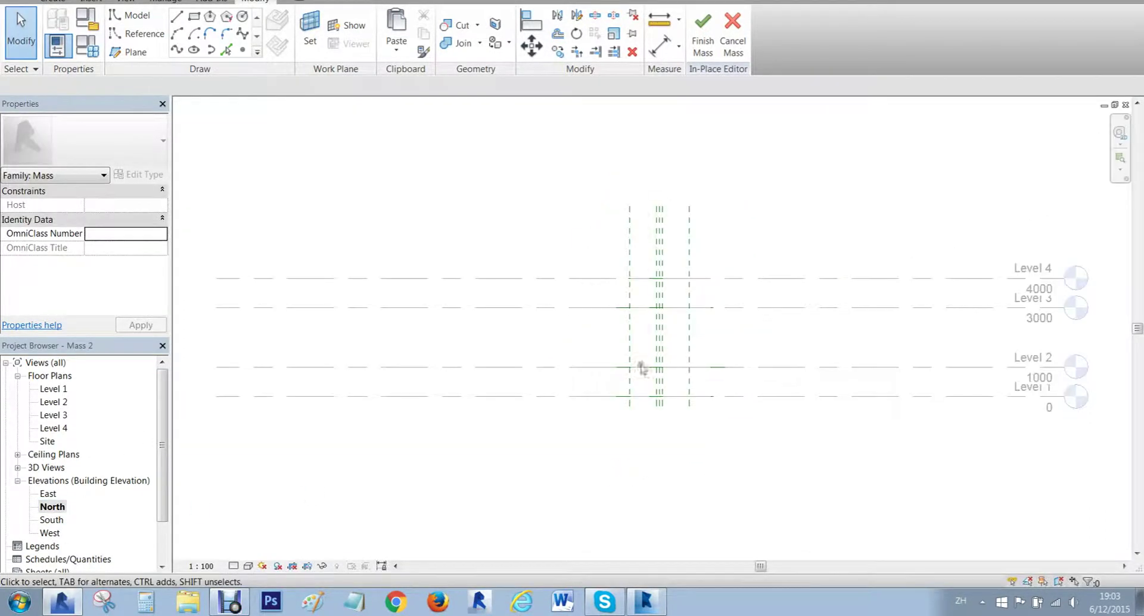
# Tile the 3D view beside the North elevation and turn the 3D view so the stacked profiles show at an angle.
pyautogui.moveTo(723, 370); pyautogui.dragTo(519, 317, button='middle')
pyautogui.scroll(-2, 521, 311)
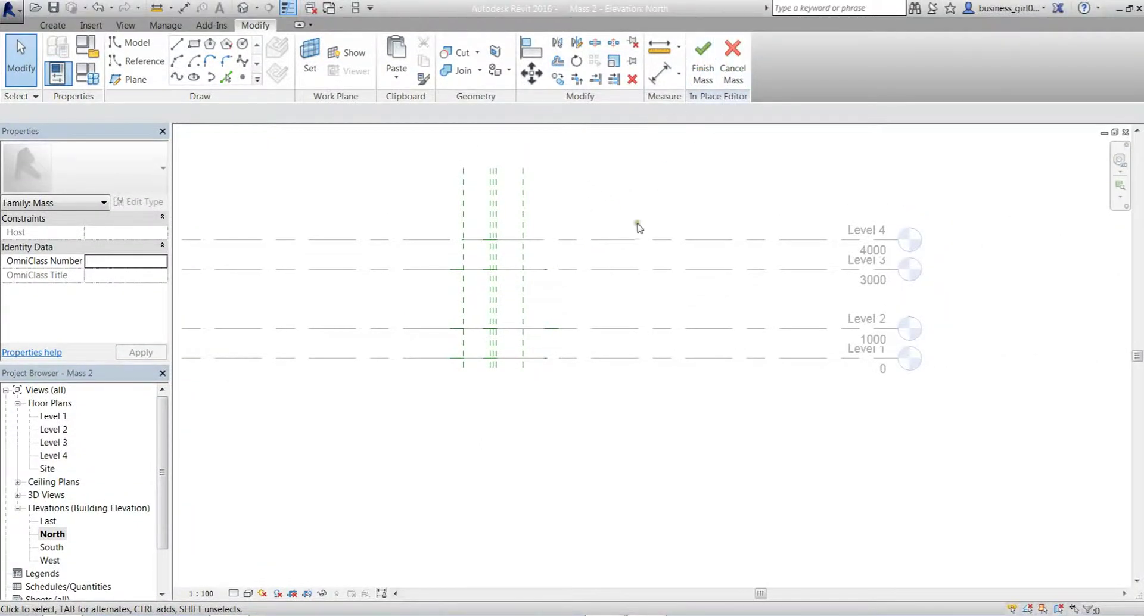
pyautogui.hotkey('ctrl', 'Tab')
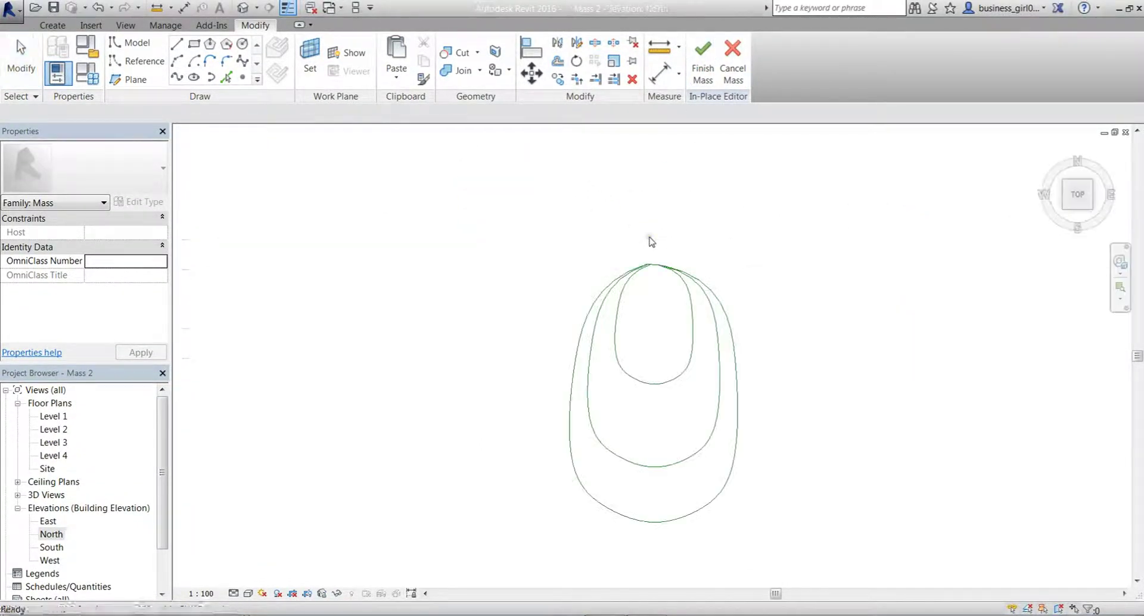
pyautogui.press('w')
pyautogui.press('t')
pyautogui.moveTo(459, 349); pyautogui.dragTo(255, 263, button='middle')
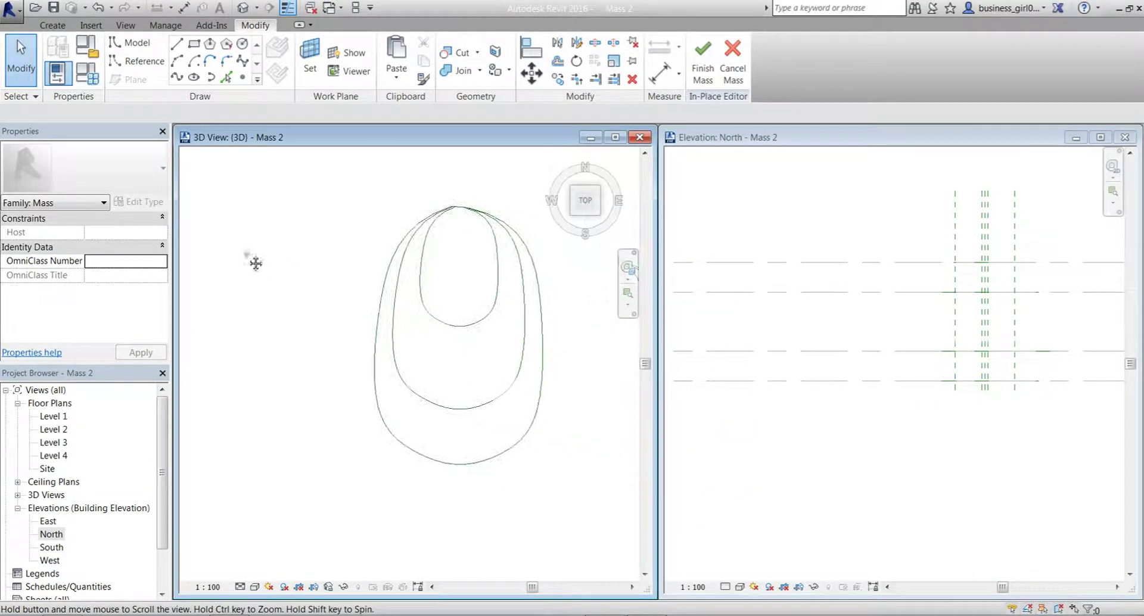
pyautogui.keyDown('shift'); pyautogui.moveTo(596, 411); pyautogui.dragTo(459, 324, button='middle'); pyautogui.keyUp('shift')
pyautogui.scroll(-3, 459, 324)
pyautogui.moveTo(524, 483); pyautogui.dragTo(266, 275, button='middle')
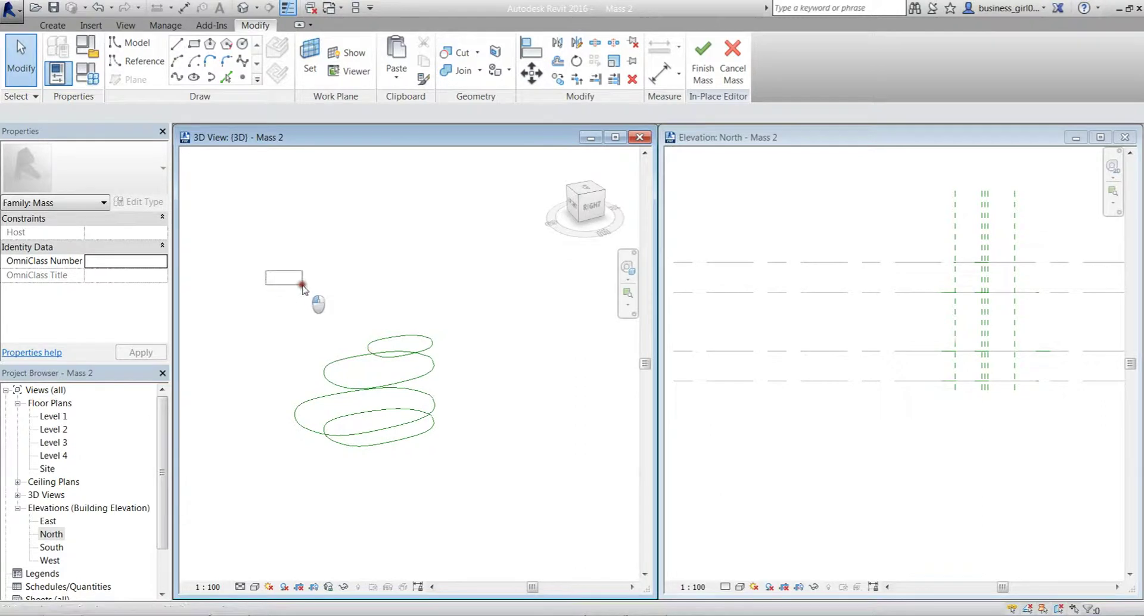
# Convert all the profile reference lines on the four levels to model lines and finish the mass.
pyautogui.moveTo(260, 277); pyautogui.dragTo(566, 499)
pyautogui.click(81, 312)
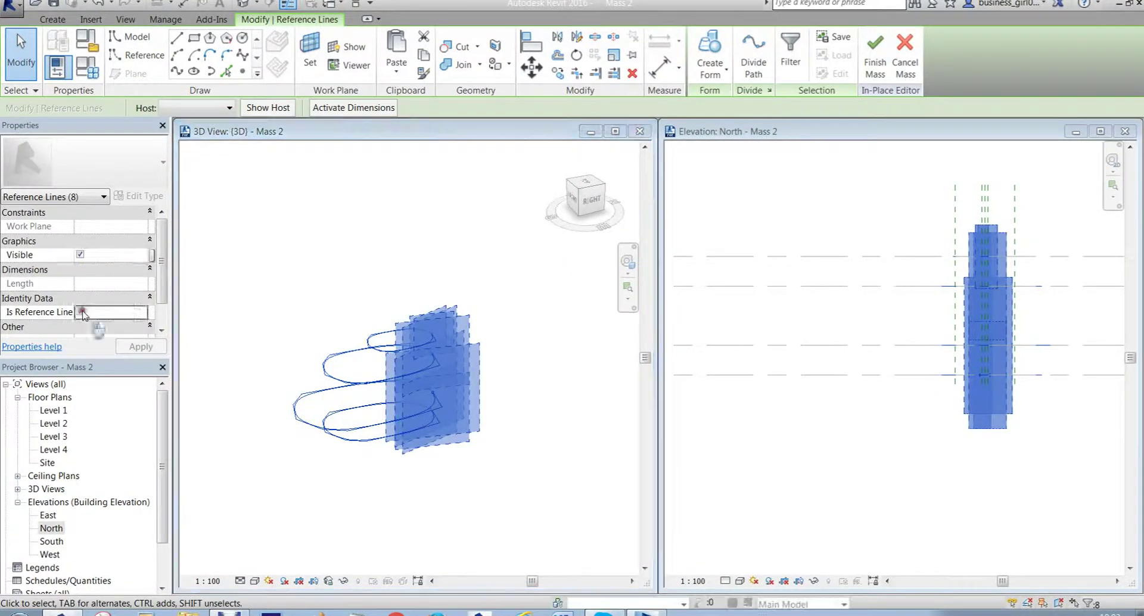
pyautogui.click(991, 71)
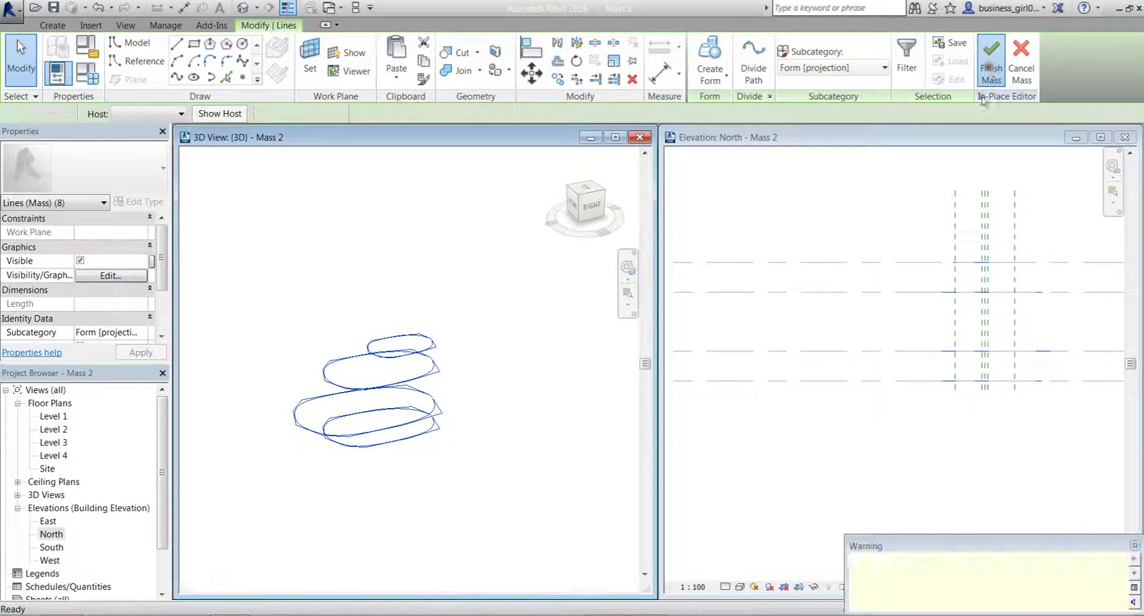
# In the North elevation, lower Level 3 to elevation 2000 and Level 4 to about 1100 mm below Level 1.
pyautogui.click(829, 275)
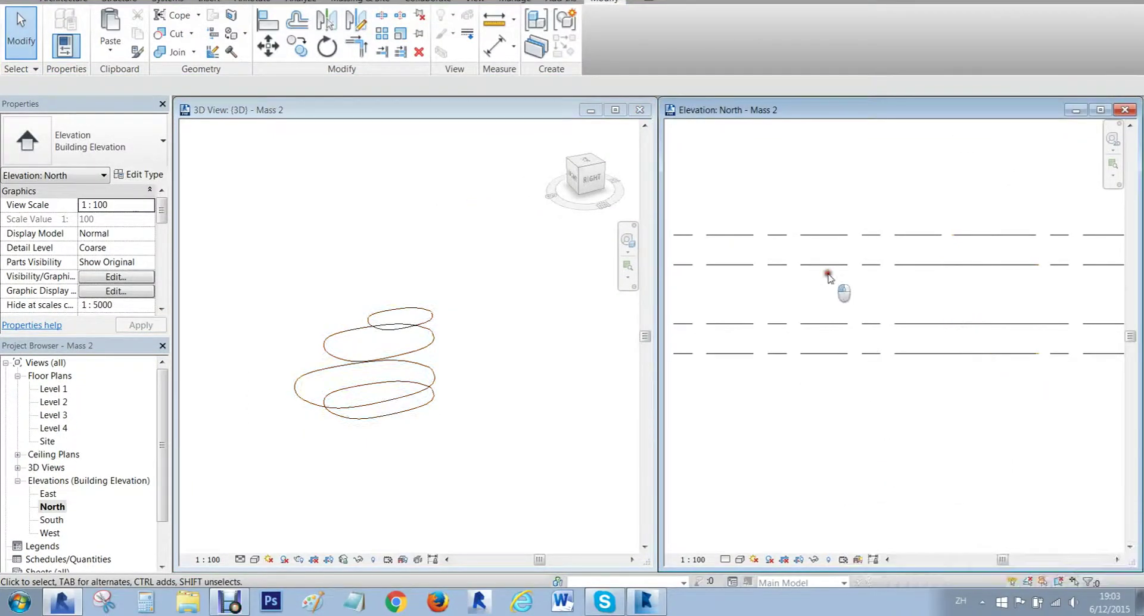
pyautogui.click(825, 264)
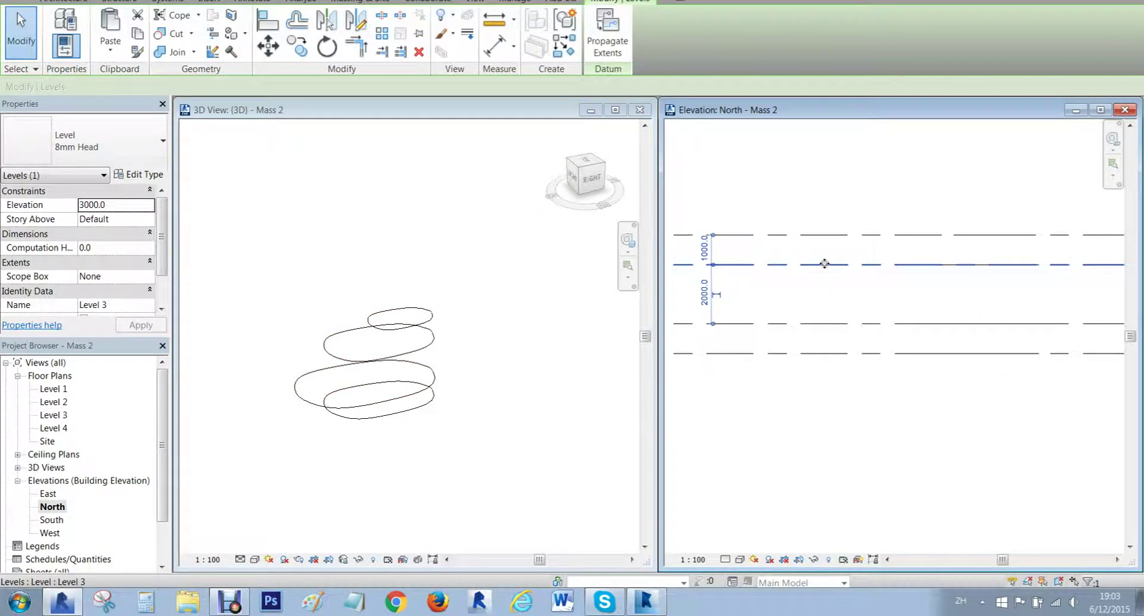
pyautogui.moveTo(825, 264); pyautogui.dragTo(823, 294)
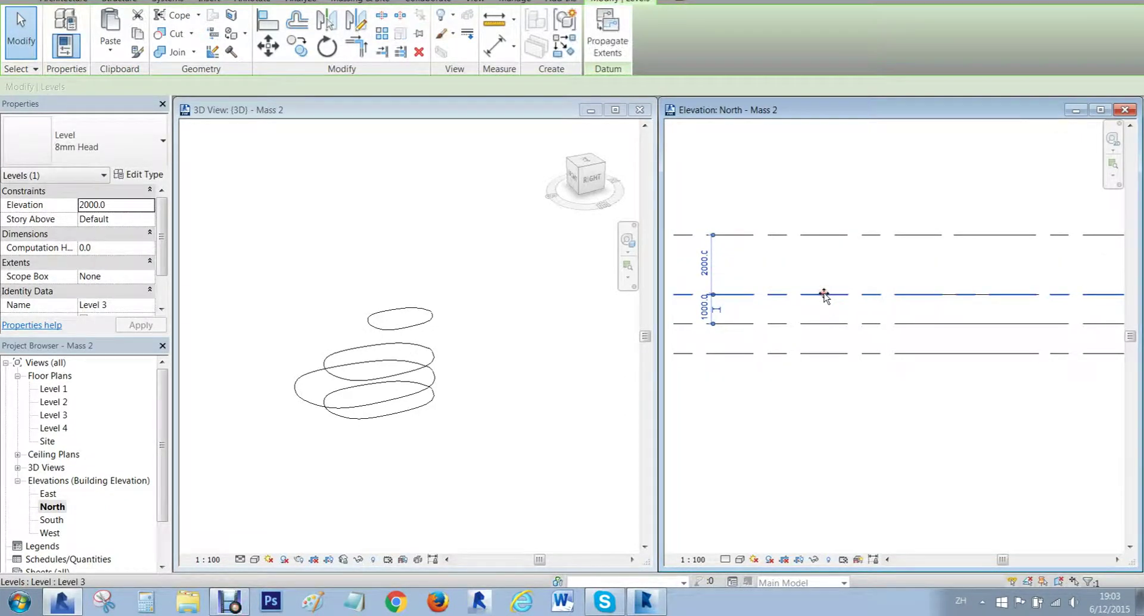
pyautogui.click(852, 234)
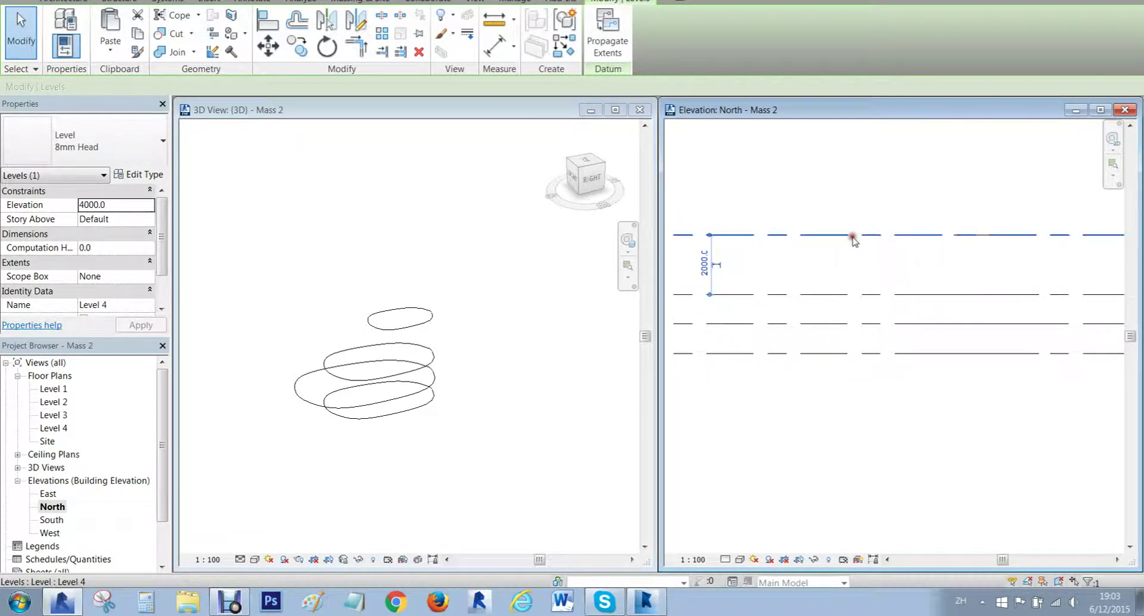
pyautogui.moveTo(857, 235); pyautogui.dragTo(838, 385)
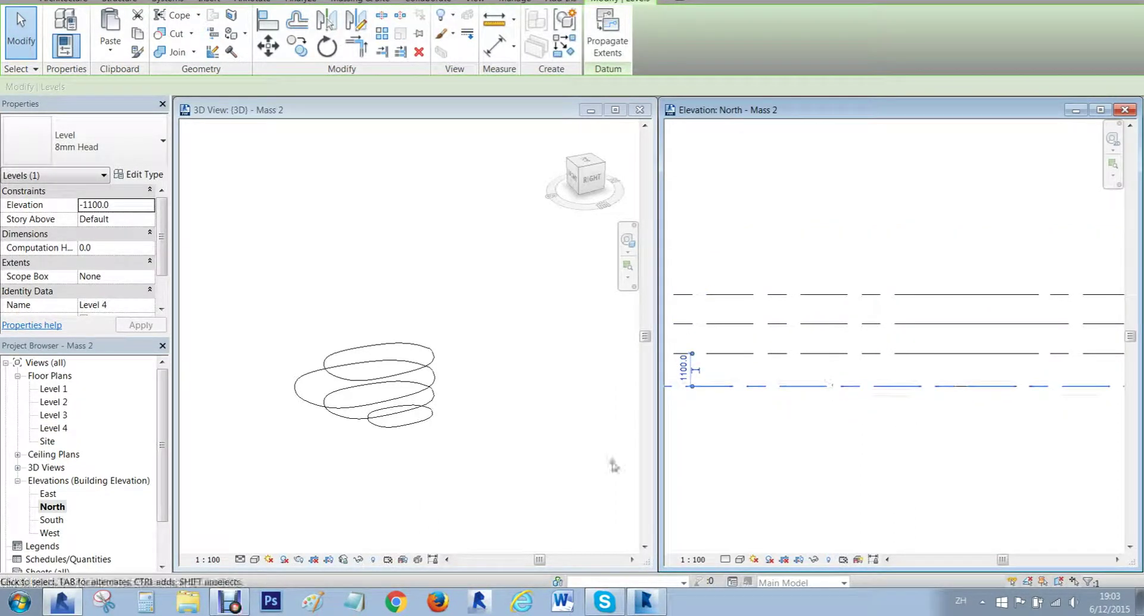
pyautogui.keyDown('shift'); pyautogui.moveTo(480, 443); pyautogui.dragTo(439, 399, button='middle'); pyautogui.keyUp('shift')
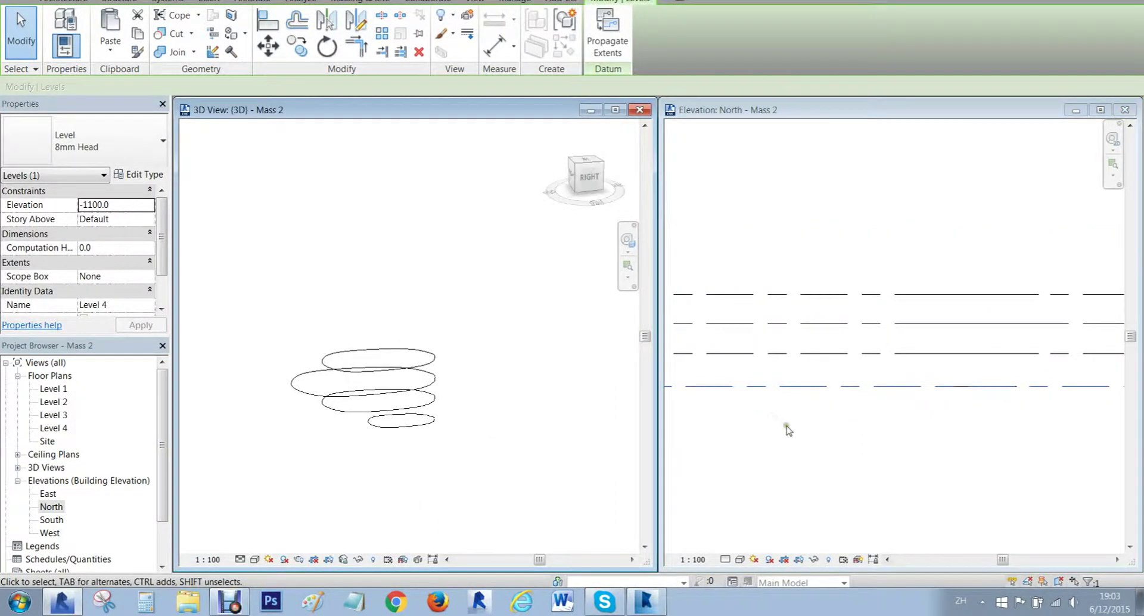
# Set Level 4's distance below Level 1 to 500 mm.
pyautogui.click(784, 424)
pyautogui.moveTo(843, 443); pyautogui.dragTo(678, 415, button='middle')
pyautogui.scroll(-2, 724, 409)
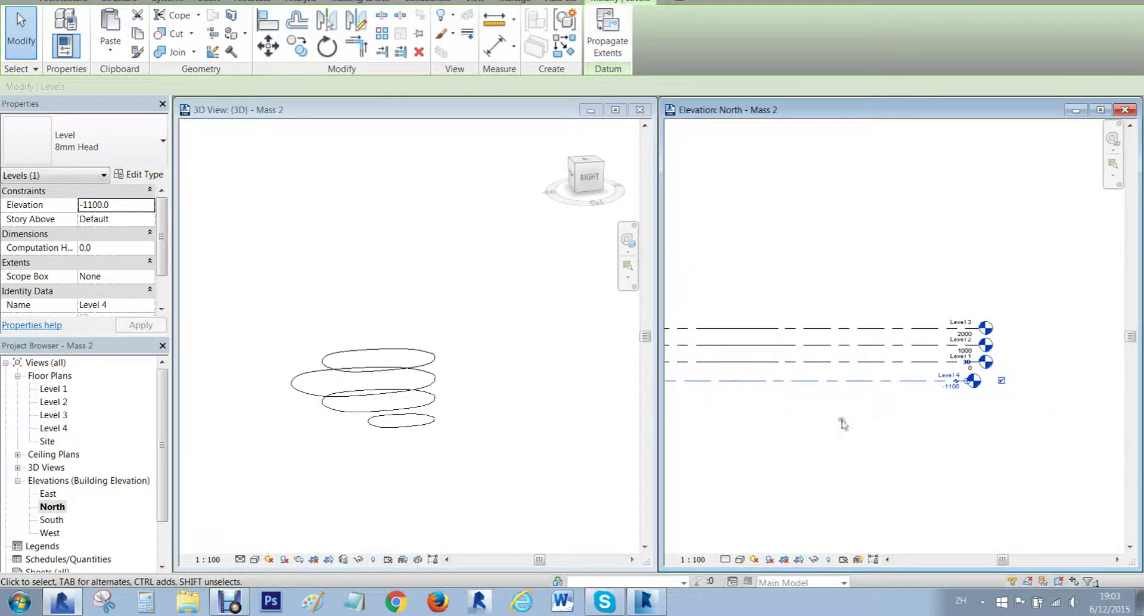
pyautogui.scroll(4, 894, 424)
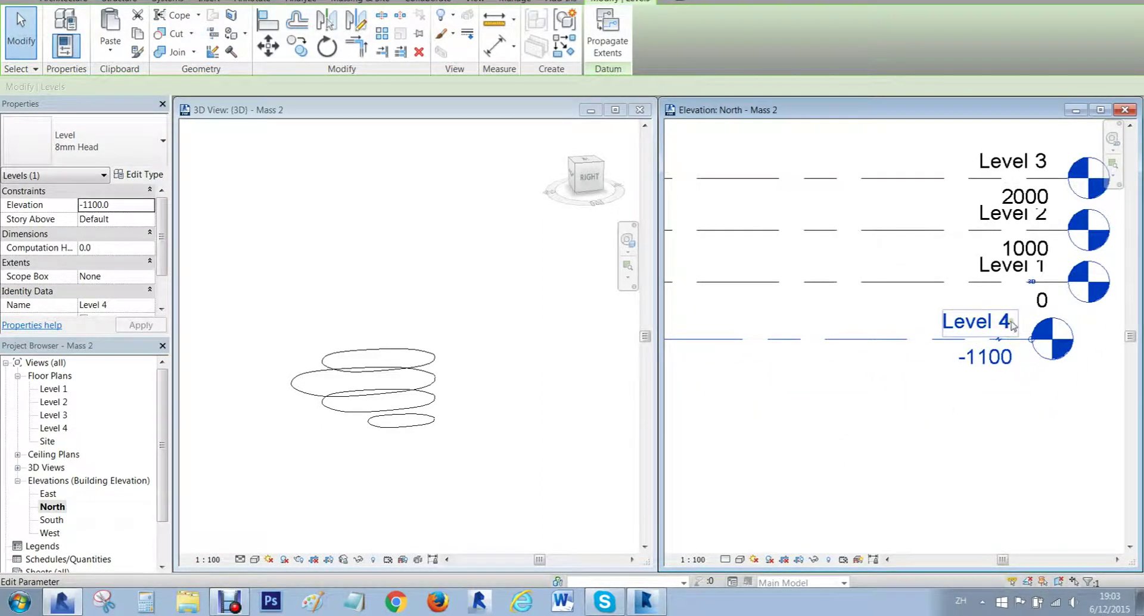
pyautogui.scroll(-3, 869, 434)
pyautogui.moveTo(858, 452); pyautogui.dragTo(1058, 442, button='middle')
pyautogui.moveTo(894, 447); pyautogui.dragTo(1030, 449, button='middle')
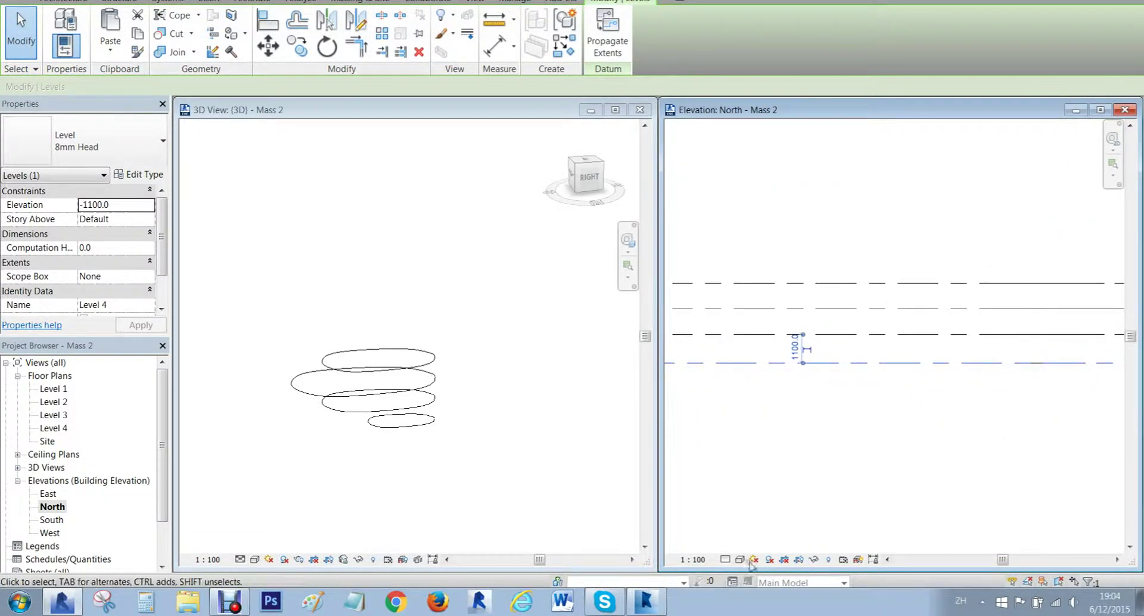
pyautogui.moveTo(938, 411); pyautogui.dragTo(932, 442, button='middle')
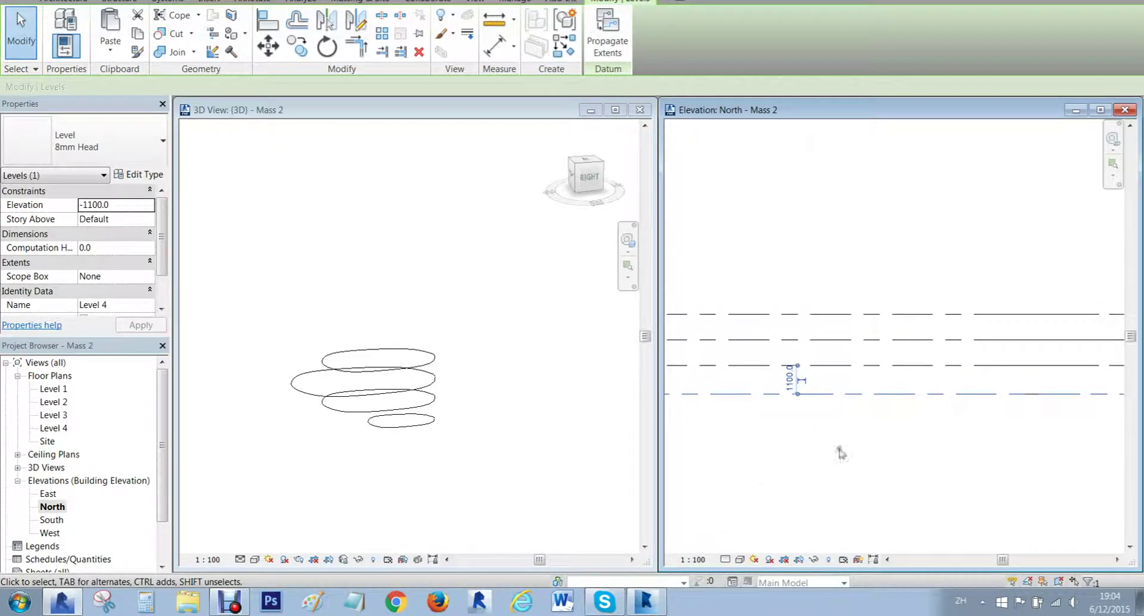
pyautogui.click(790, 383)
pyautogui.write('50')
pyautogui.press('Return')
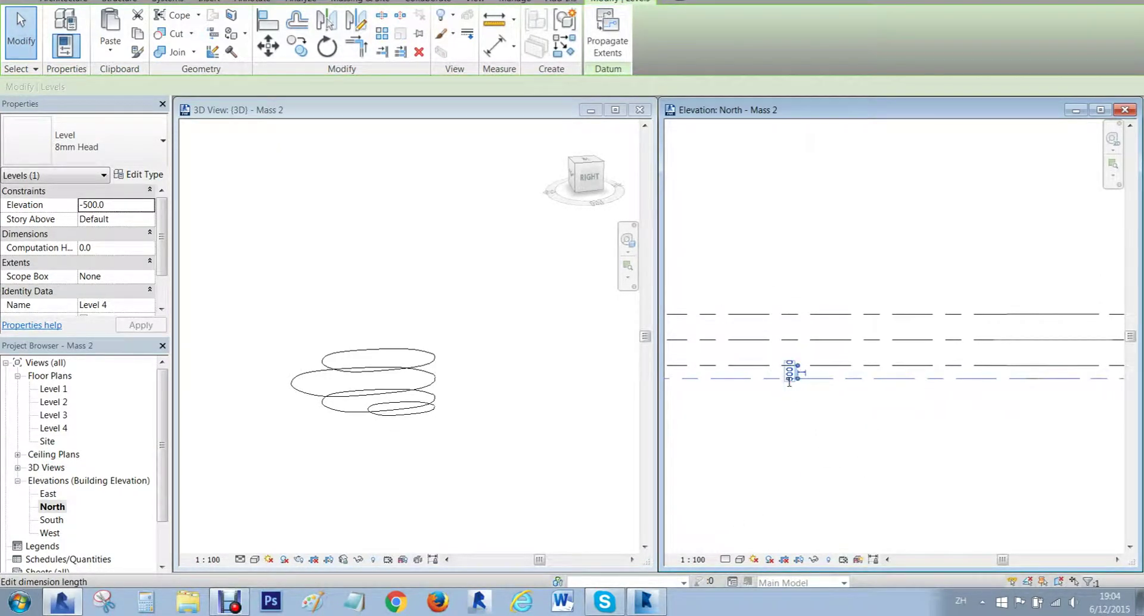
# Reopen the mass for in-place editing and turn all its profile lines back into reference lines.
pyautogui.scroll(2, 444, 468)
pyautogui.keyDown('shift'); pyautogui.moveTo(456, 453); pyautogui.dragTo(429, 387, button='middle'); pyautogui.keyUp('shift')
pyautogui.click(416, 389)
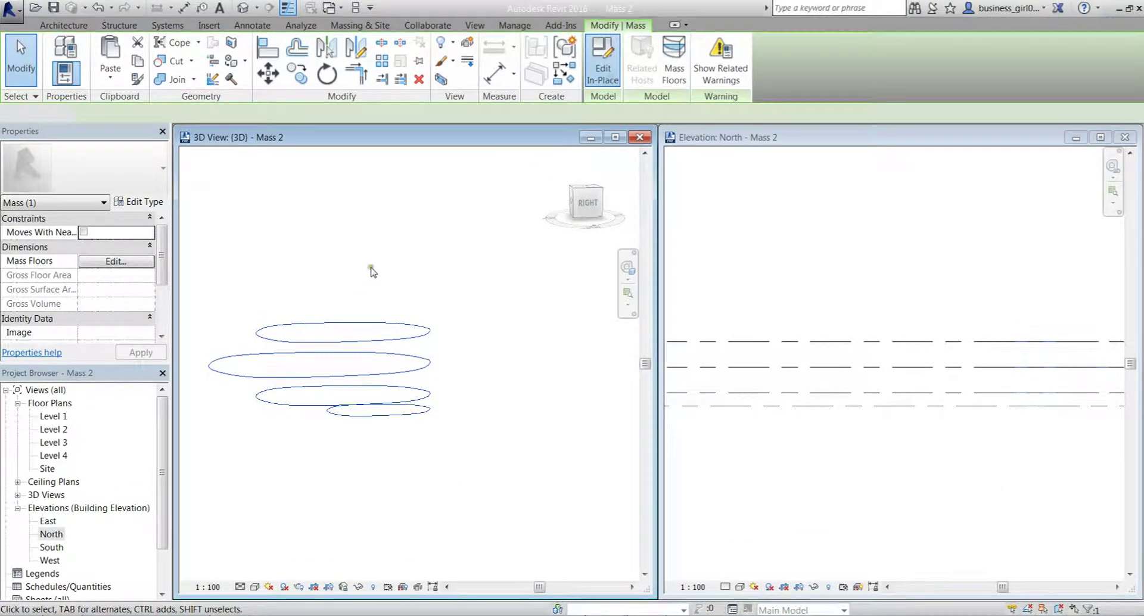
pyautogui.moveTo(196, 238); pyautogui.dragTo(599, 518)
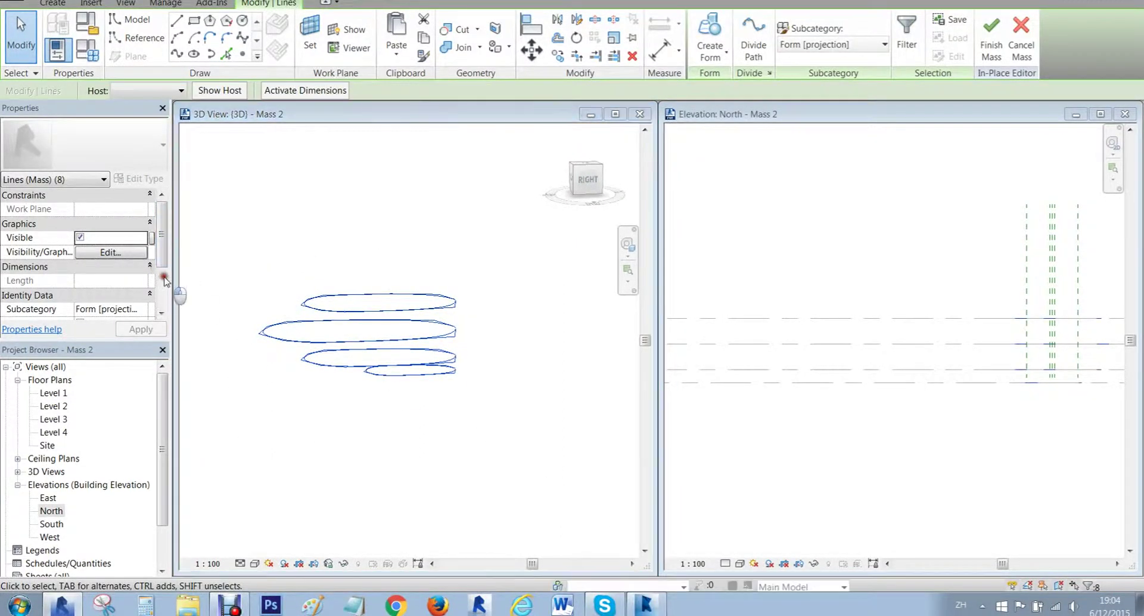
pyautogui.scroll(-3, 83, 255)
pyautogui.click(78, 252)
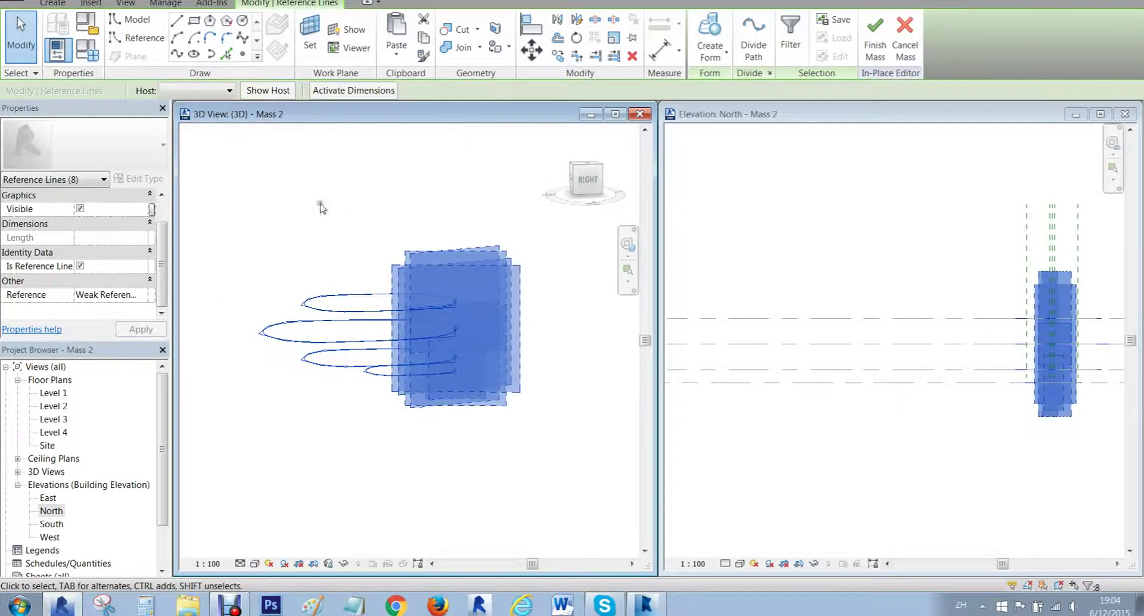
pyautogui.click(269, 204)
# Try creating a form from all four stacked profiles and inspect its shape in 3D.
pyautogui.moveTo(258, 203); pyautogui.dragTo(591, 454)
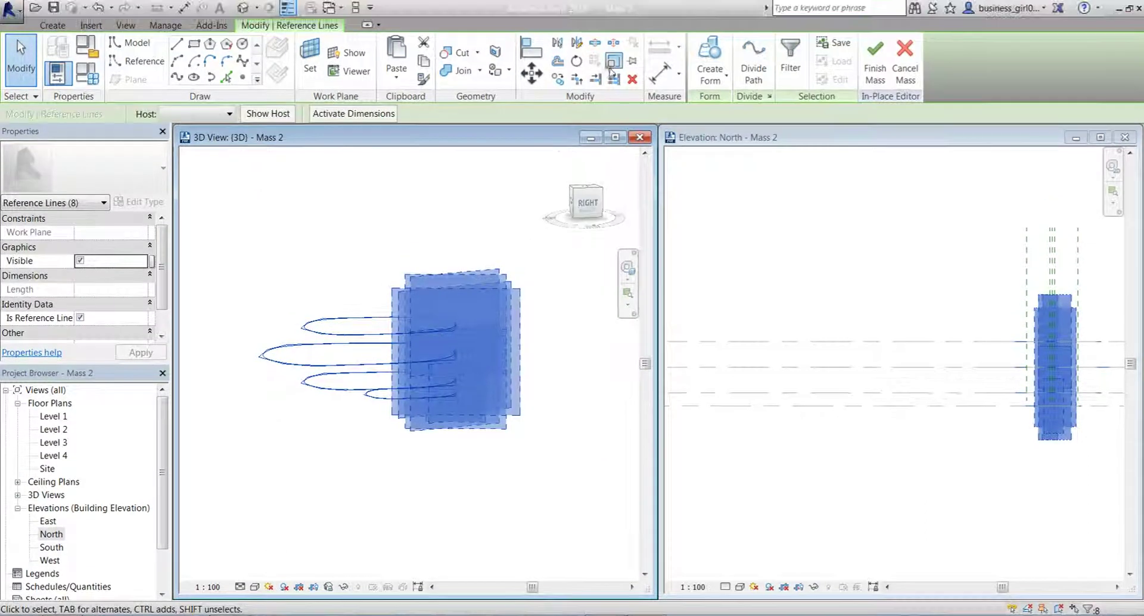
pyautogui.click(712, 52)
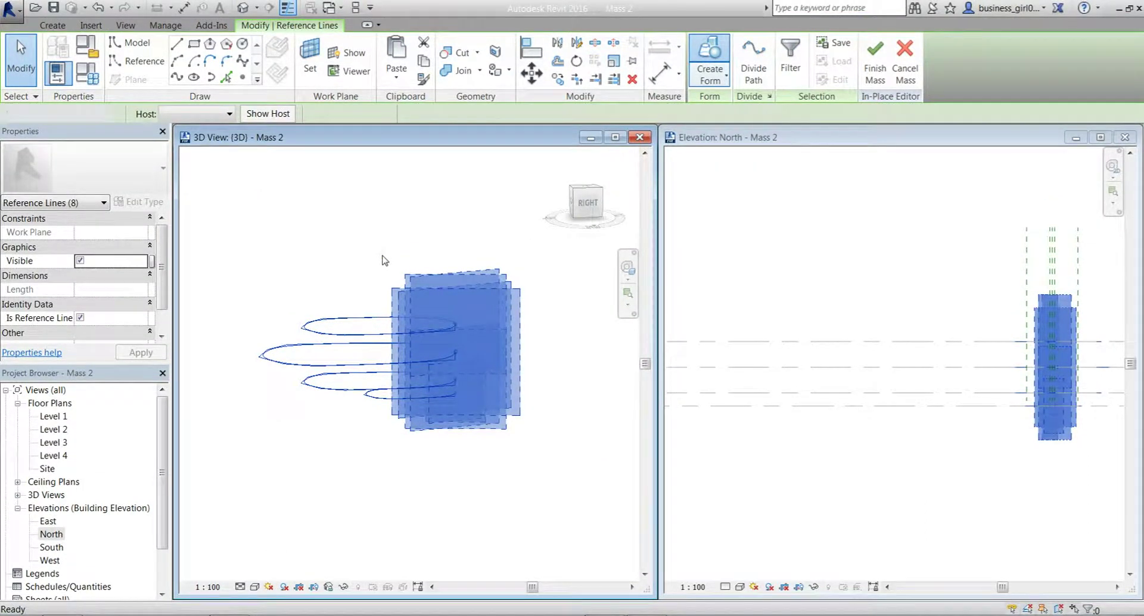
pyautogui.keyDown('shift'); pyautogui.moveTo(393, 265); pyautogui.dragTo(434, 289, button='middle'); pyautogui.keyUp('shift')
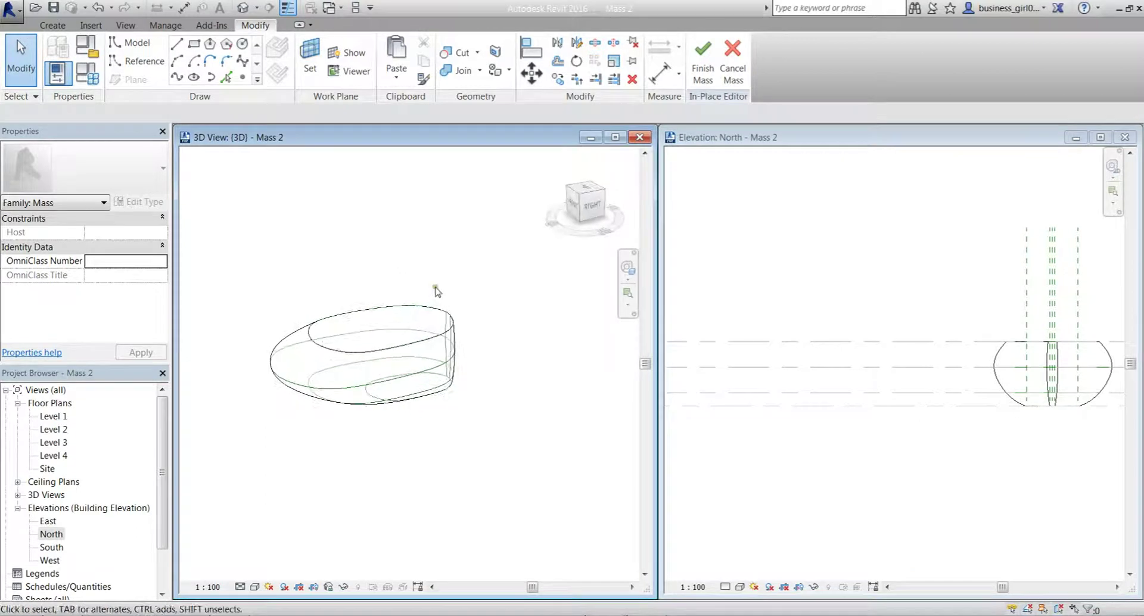
pyautogui.keyDown('shift'); pyautogui.moveTo(534, 399); pyautogui.dragTo(379, 362, button='middle'); pyautogui.keyUp('shift')
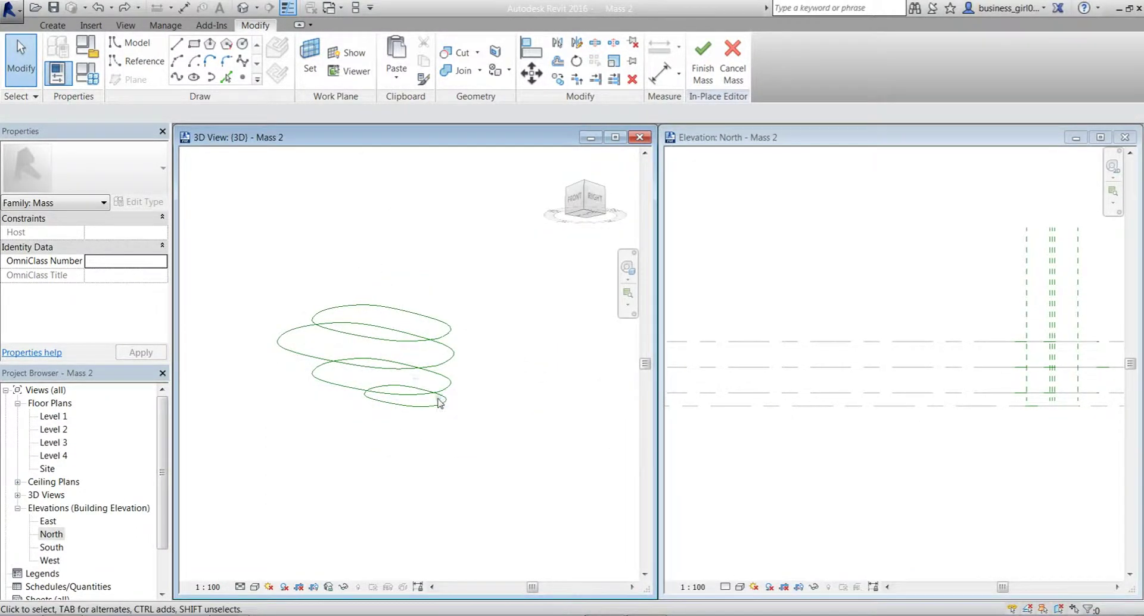
# Move the Level 1, 3 and 4 profiles together southward in the top view, away from the tip of the largest Level 2 profile.
pyautogui.click(451, 398)
pyautogui.keyDown('shift'); pyautogui.moveTo(517, 370); pyautogui.dragTo(600, 466, button='middle'); pyautogui.keyUp('shift')
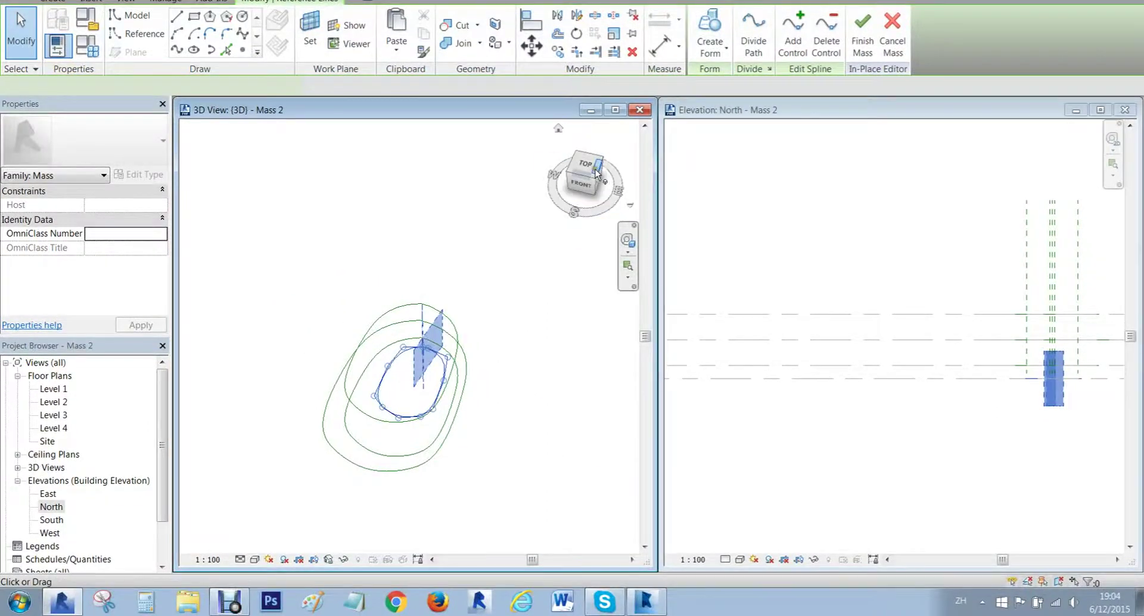
pyautogui.click(596, 171)
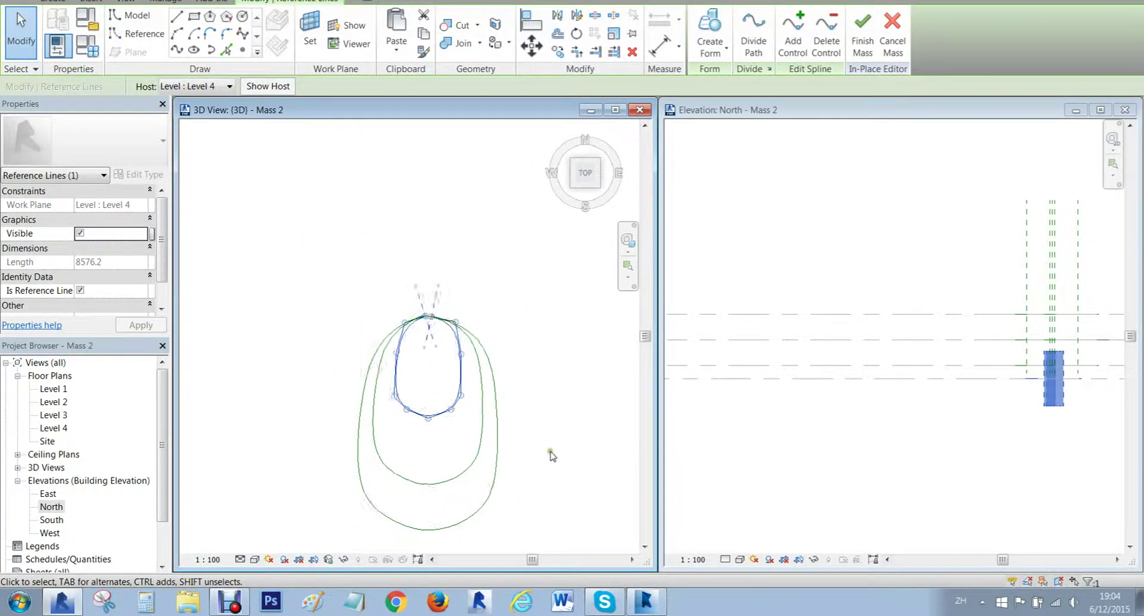
pyautogui.keyDown('shift'); pyautogui.moveTo(500, 473); pyautogui.dragTo(478, 284, button='middle'); pyautogui.keyUp('shift')
pyautogui.moveTo(517, 480); pyautogui.dragTo(310, 340)
pyautogui.keyDown('shift'); pyautogui.moveTo(510, 373); pyautogui.dragTo(479, 456, button='middle'); pyautogui.keyUp('shift')
pyautogui.moveTo(534, 454); pyautogui.dragTo(395, 332)
pyautogui.moveTo(511, 218); pyautogui.dragTo(275, 291)
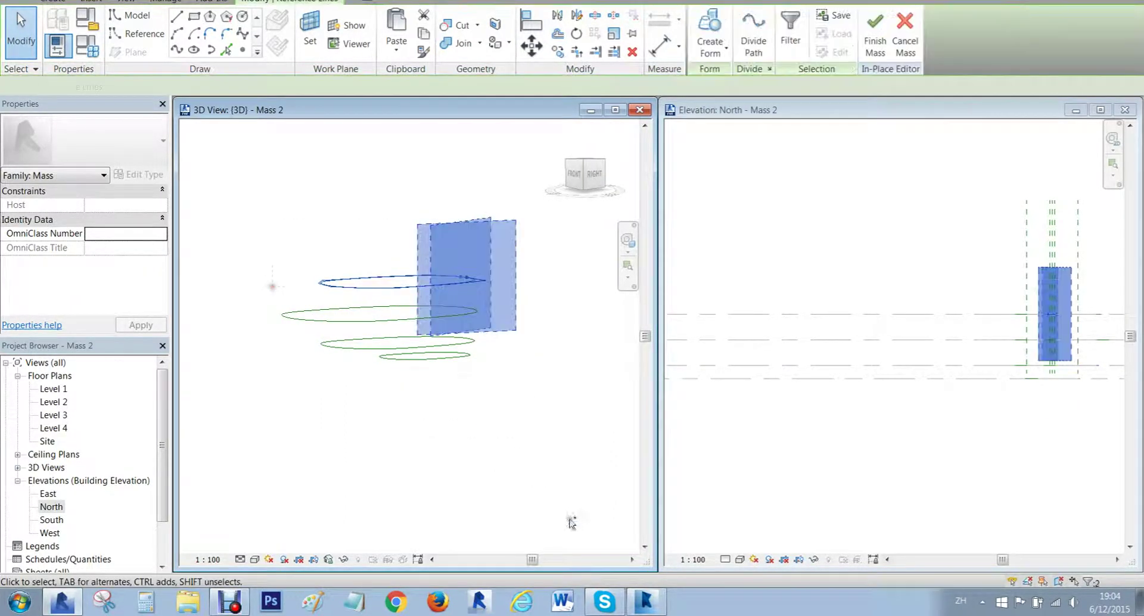
pyautogui.moveTo(565, 512); pyautogui.dragTo(312, 335)
pyautogui.keyDown('shift'); pyautogui.moveTo(318, 331); pyautogui.dragTo(453, 388, button='middle'); pyautogui.keyUp('shift')
pyautogui.click(582, 165)
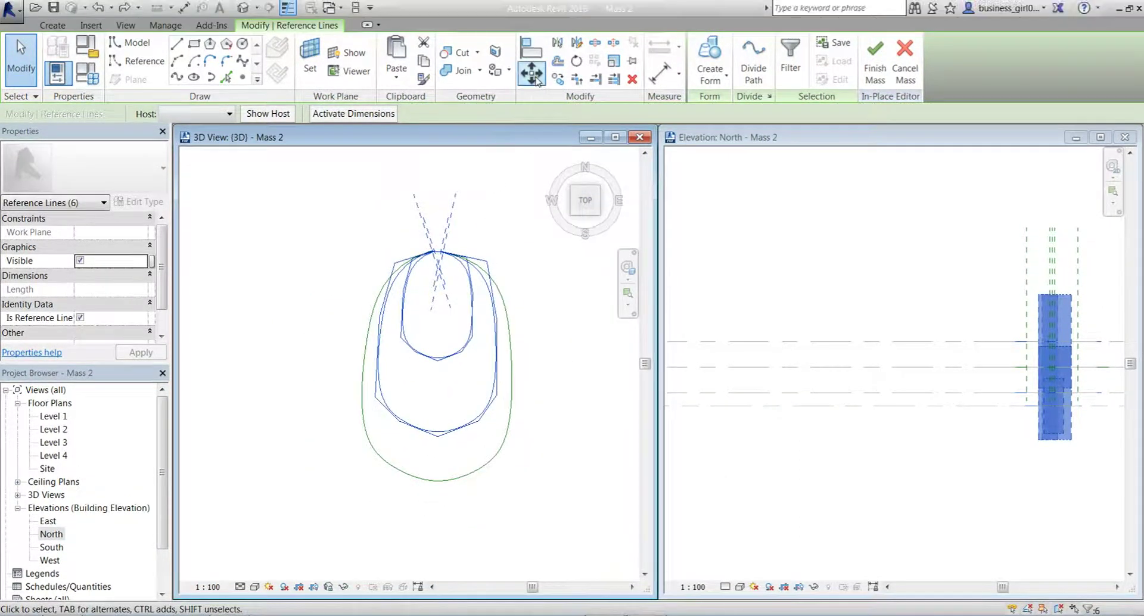
pyautogui.click(533, 75)
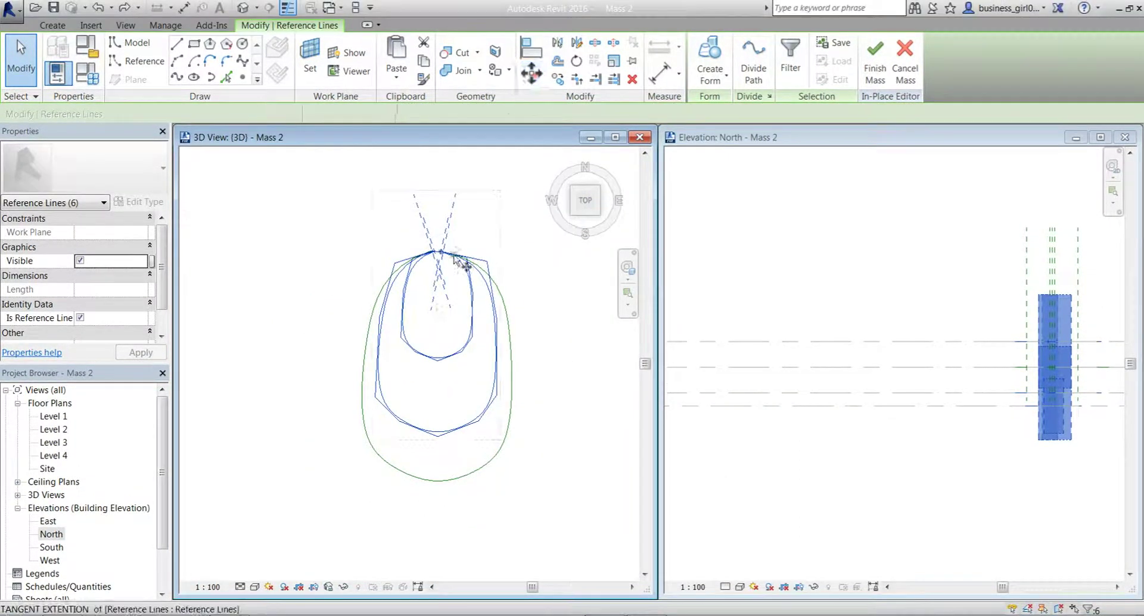
pyautogui.scroll(2, 436, 253)
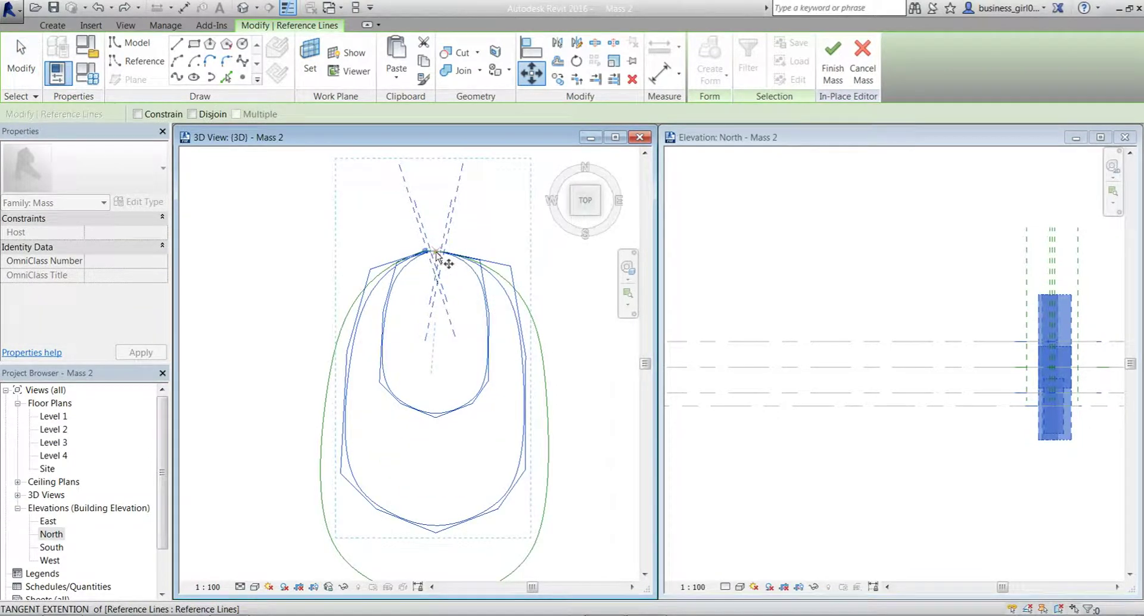
pyautogui.click(436, 321)
pyautogui.moveTo(444, 316); pyautogui.dragTo(425, 296, button='middle')
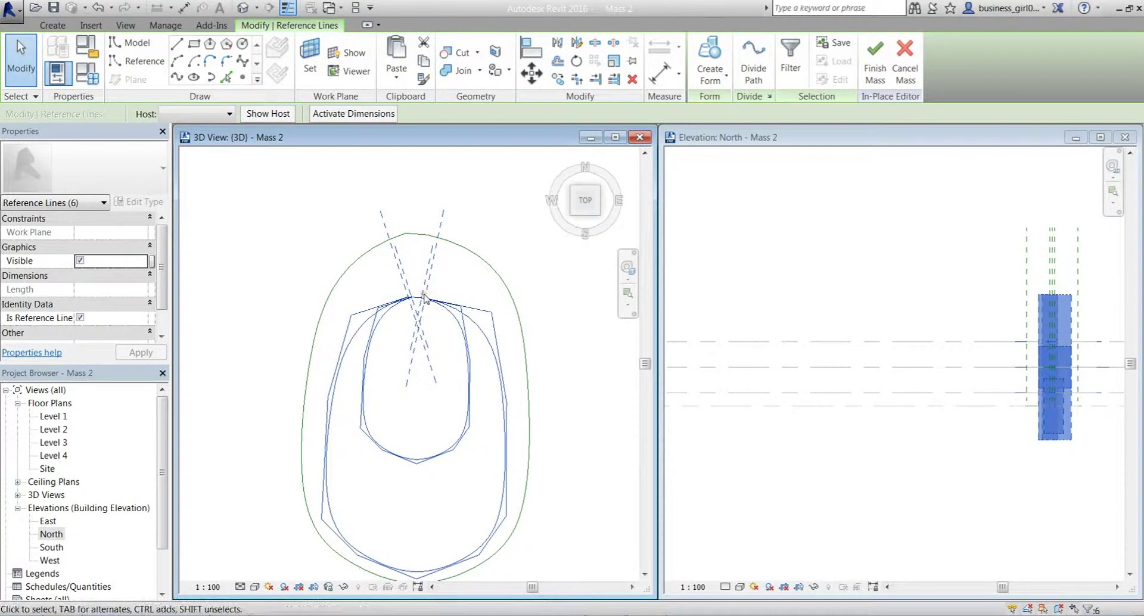
# Move the same three profiles partway back north toward the Level 2 profile's tip and check the stack from the side.
pyautogui.click(532, 74)
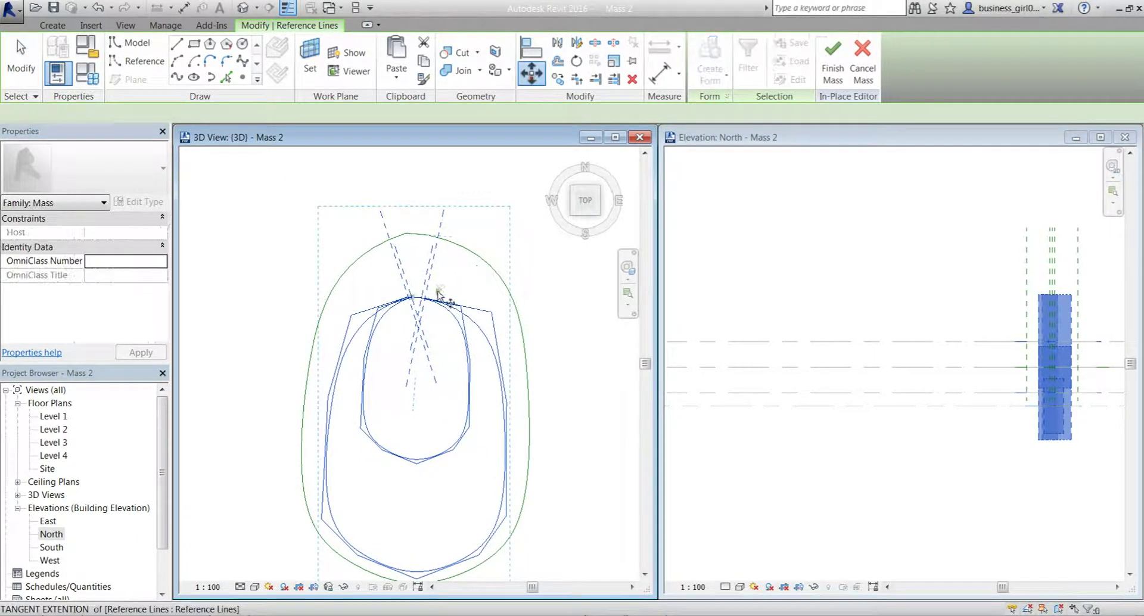
pyautogui.click(414, 269)
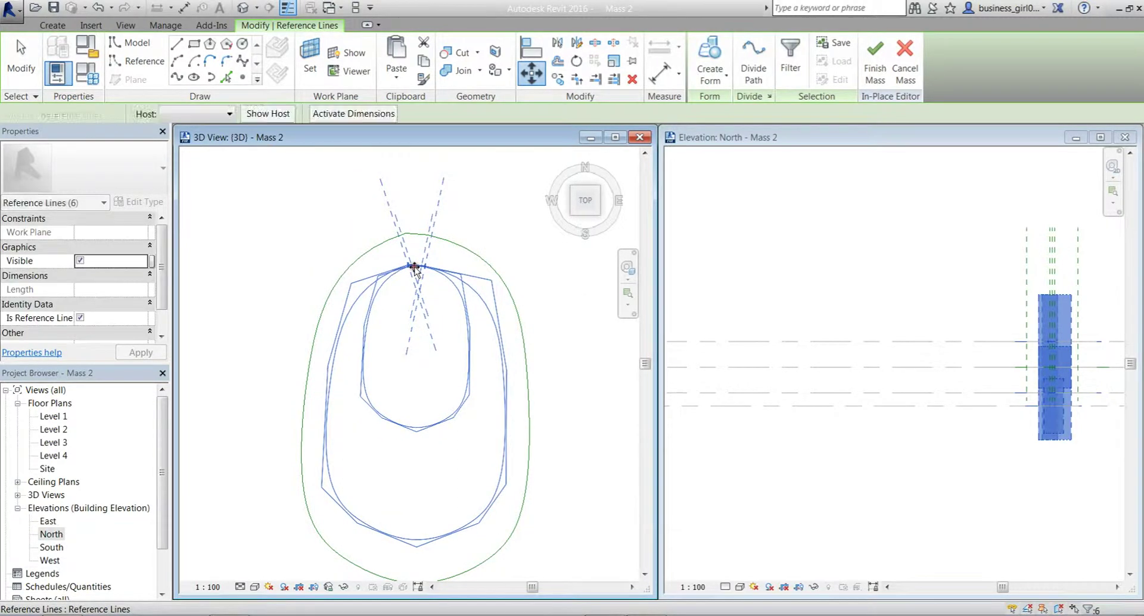
pyautogui.click(602, 395)
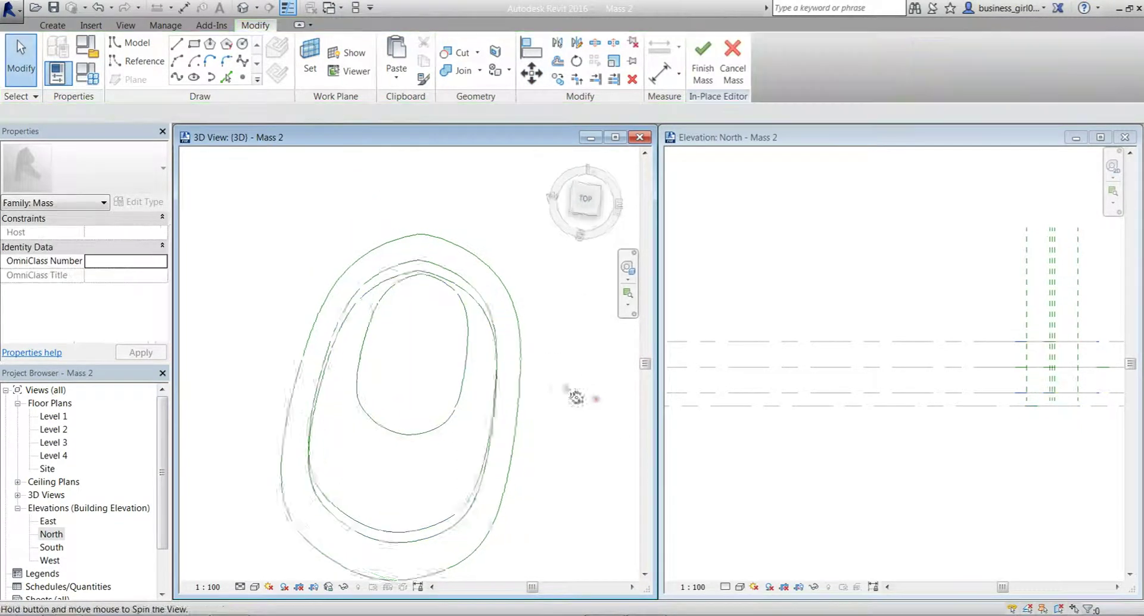
pyautogui.keyDown('shift'); pyautogui.moveTo(574, 396); pyautogui.dragTo(402, 193, button='middle'); pyautogui.keyUp('shift')
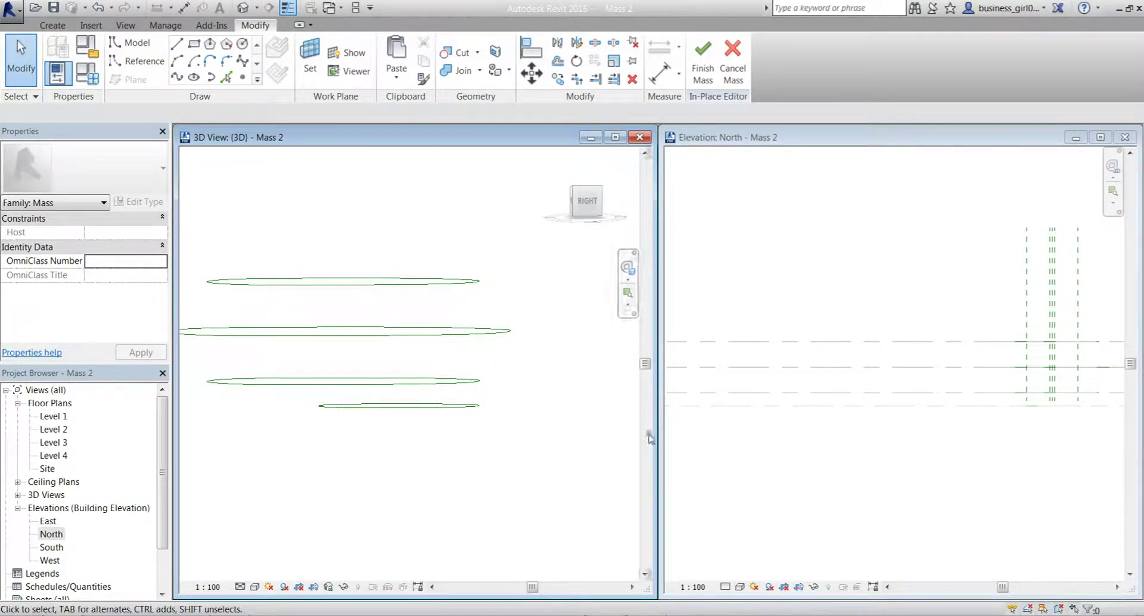
# Move the smallest profile, hosted on Level 4, about 1000 mm south in the top view.
pyautogui.keyDown('shift'); pyautogui.moveTo(578, 451); pyautogui.dragTo(482, 363, button='middle'); pyautogui.keyUp('shift')
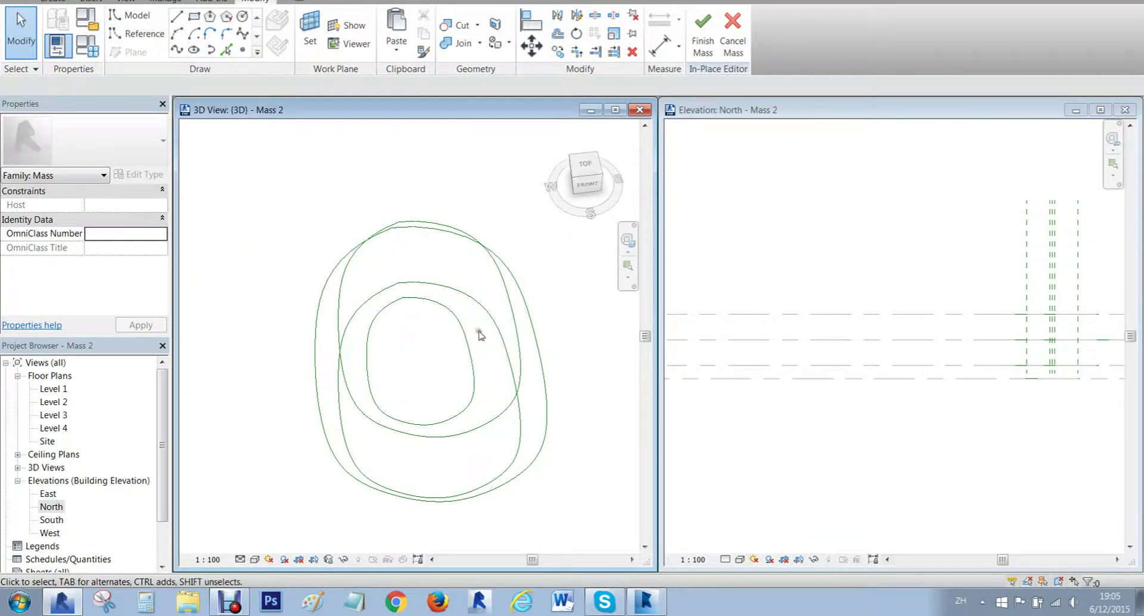
pyautogui.click(439, 321)
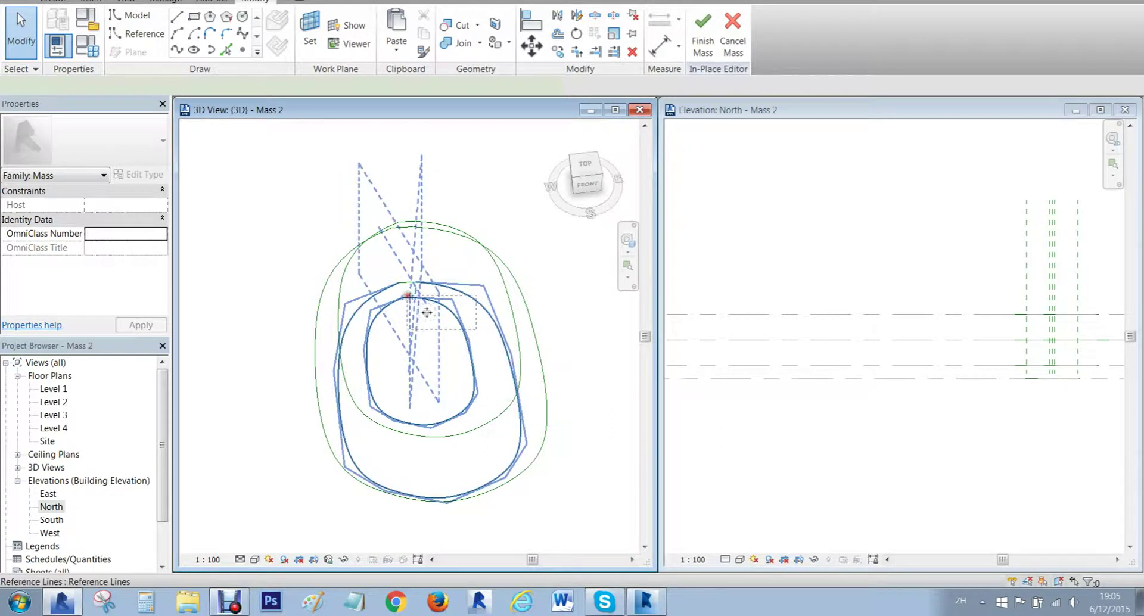
pyautogui.click(553, 305)
pyautogui.scroll(3, 418, 311)
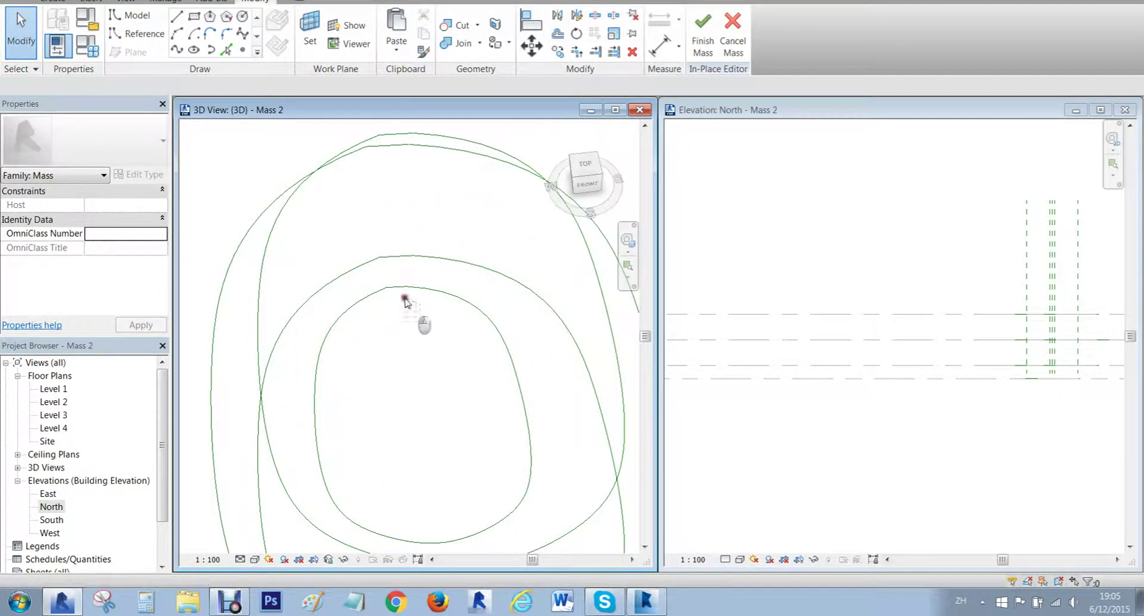
pyautogui.moveTo(403, 299); pyautogui.dragTo(385, 281)
pyautogui.click(582, 168)
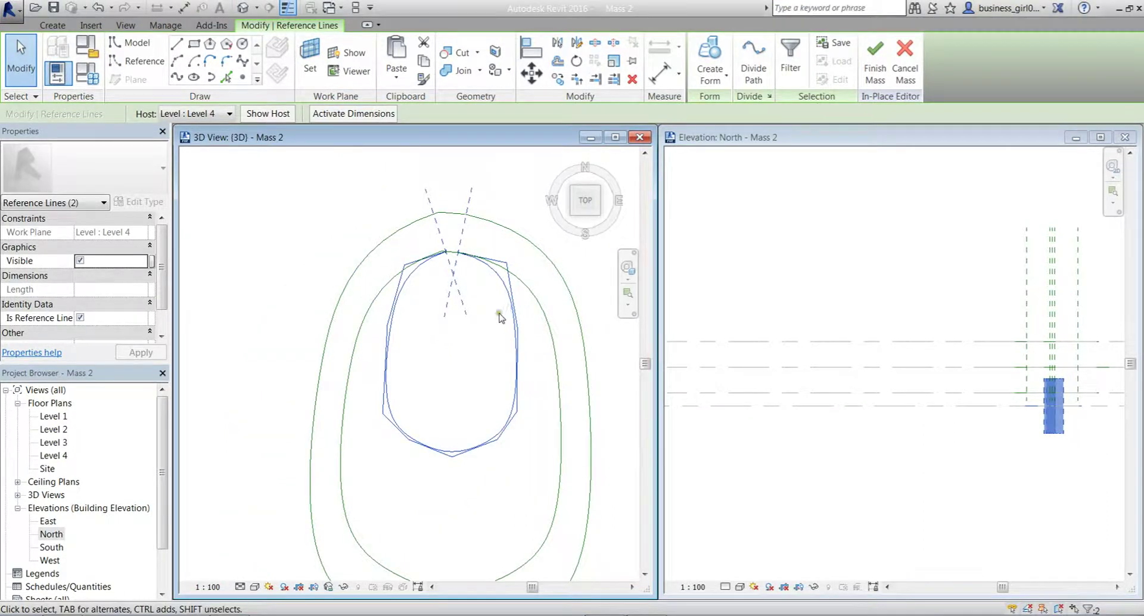
pyautogui.scroll(-2, 499, 314)
pyautogui.moveTo(420, 273); pyautogui.dragTo(410, 267, button='middle')
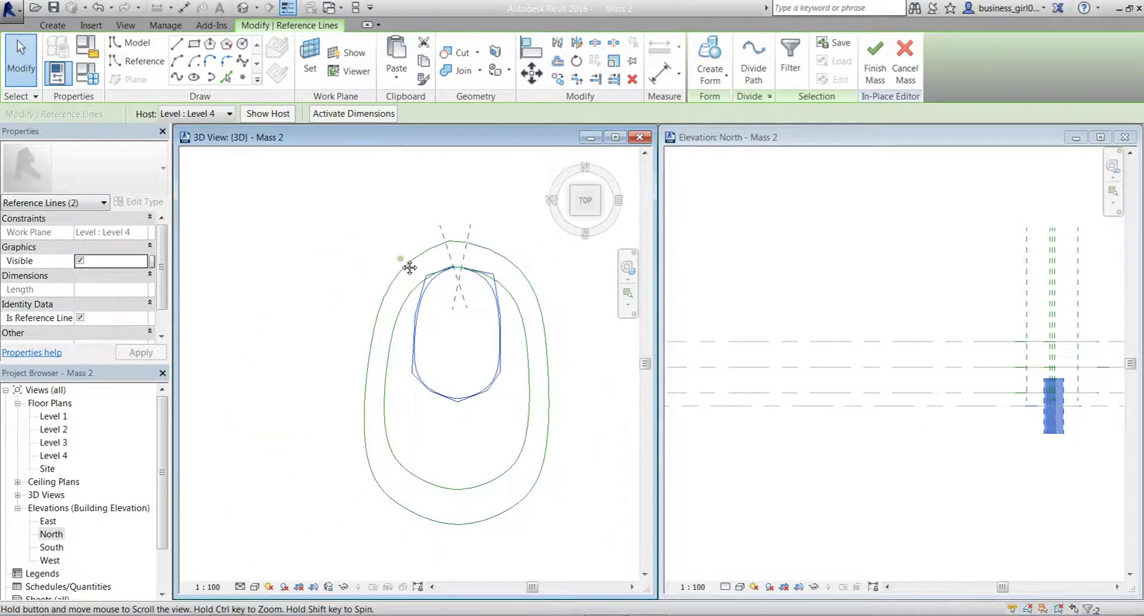
pyautogui.click(531, 73)
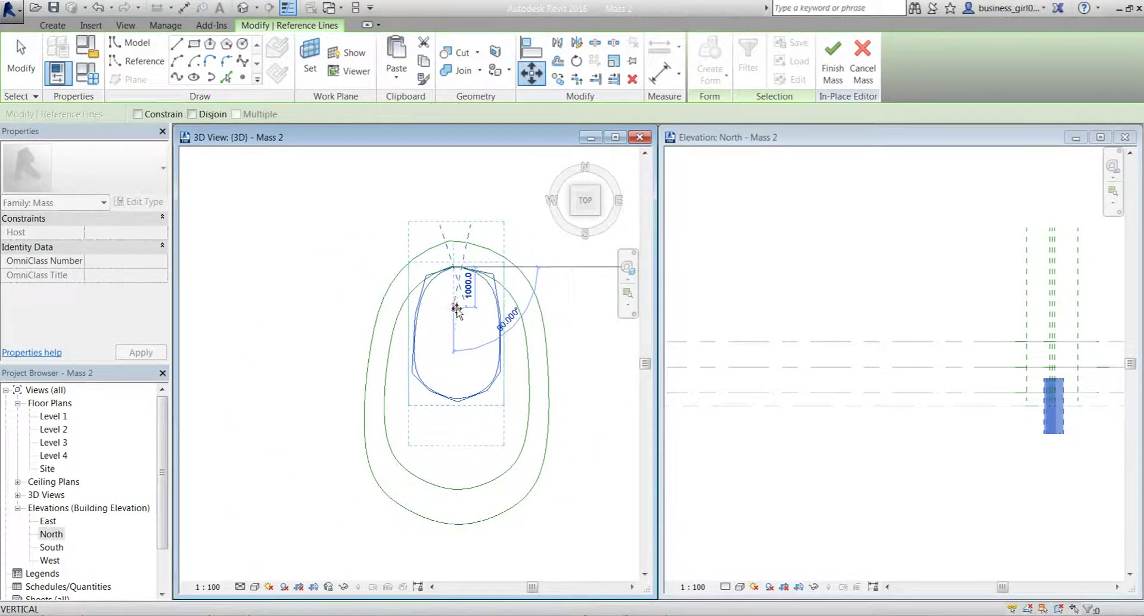
pyautogui.click(454, 314)
pyautogui.keyDown('shift'); pyautogui.moveTo(455, 316); pyautogui.dragTo(460, 135, button='middle'); pyautogui.keyUp('shift')
pyautogui.click(548, 423)
# Try a form through all four profiles with the smallest one shifted, inspect it from several angles and undo it.
pyautogui.keyDown('shift'); pyautogui.moveTo(549, 426); pyautogui.dragTo(426, 470, button='middle'); pyautogui.keyUp('shift')
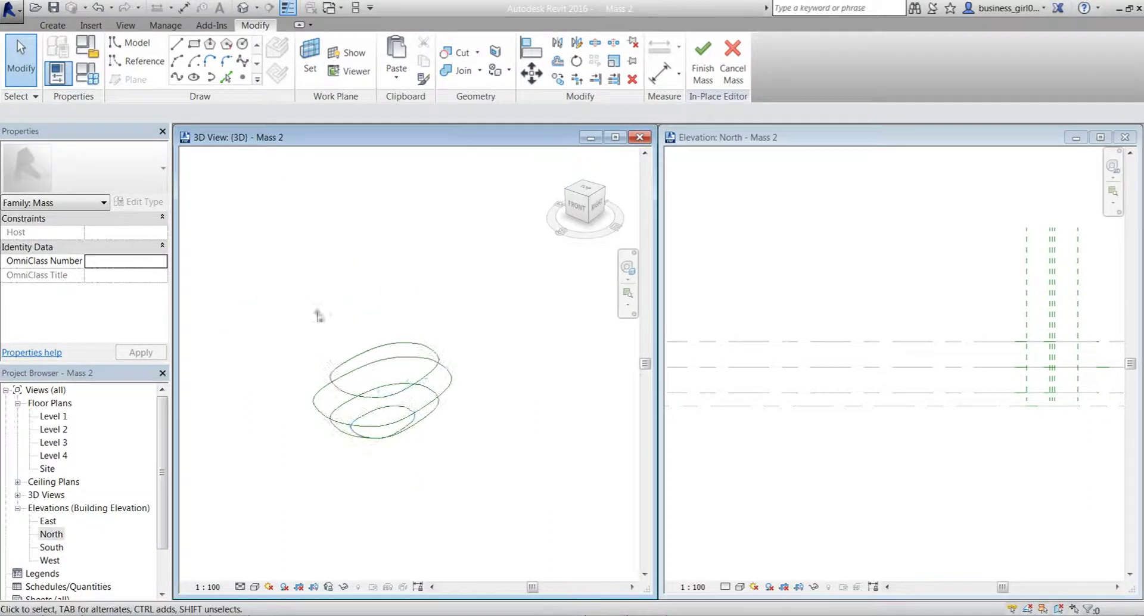
pyautogui.moveTo(292, 274); pyautogui.dragTo(559, 468)
pyautogui.click(710, 55)
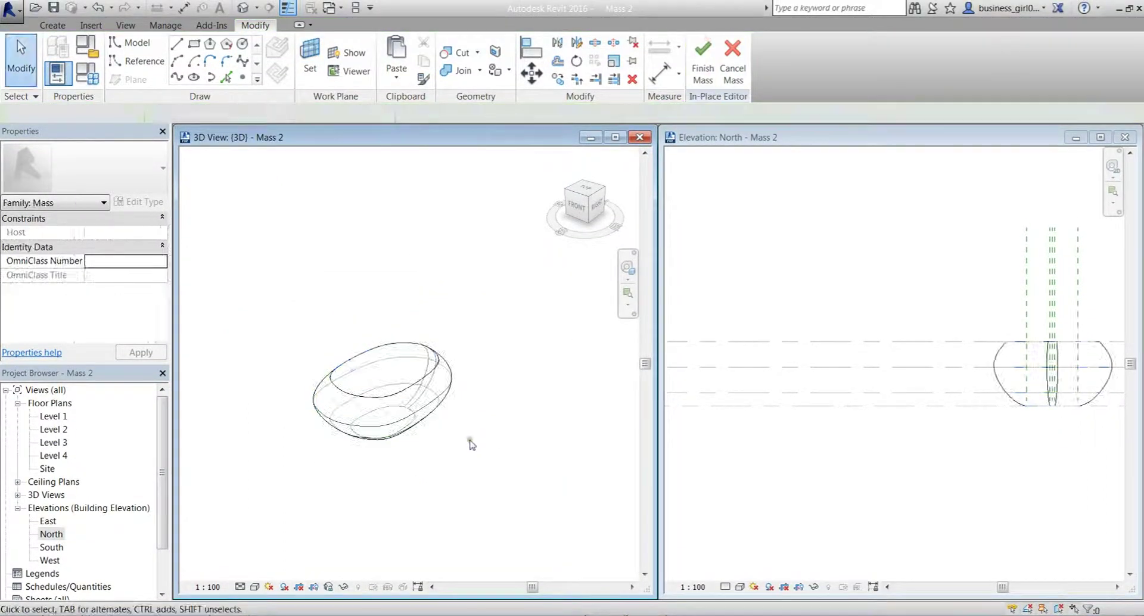
pyautogui.keyDown('shift'); pyautogui.moveTo(467, 439); pyautogui.dragTo(483, 467, button='middle'); pyautogui.keyUp('shift')
pyautogui.scroll(4, 440, 372)
pyautogui.moveTo(286, 298); pyautogui.dragTo(381, 307, button='middle')
pyautogui.scroll(-3, 380, 306)
pyautogui.hotkey('ctrl', 'z')
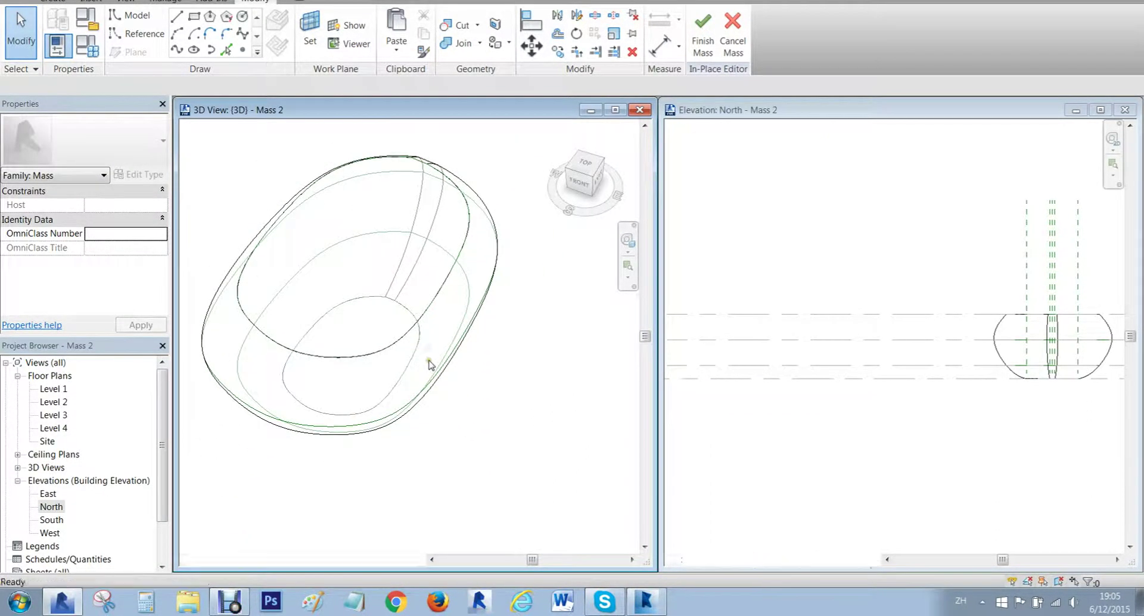
pyautogui.scroll(-3, 410, 429)
# Finish the in-place mass with all four profiles left as reference lines.
pyautogui.click(993, 455)
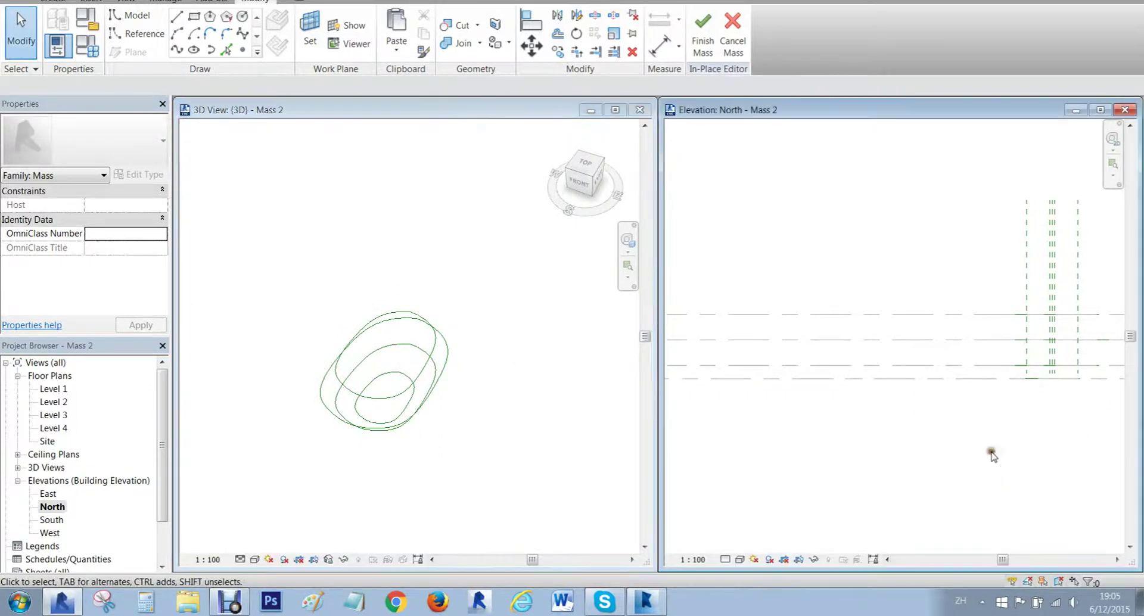
pyautogui.click(276, 249)
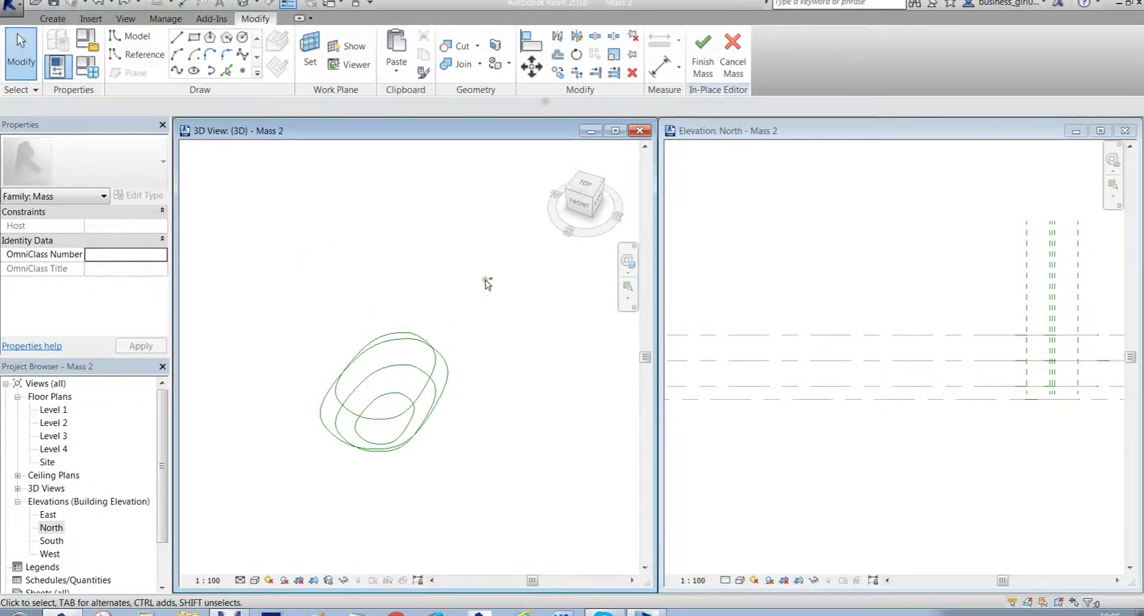
pyautogui.scroll(3, 358, 277)
pyautogui.scroll(-3, 288, 217)
pyautogui.moveTo(263, 237); pyautogui.dragTo(248, 294, button='middle')
pyautogui.moveTo(236, 257); pyautogui.dragTo(489, 510)
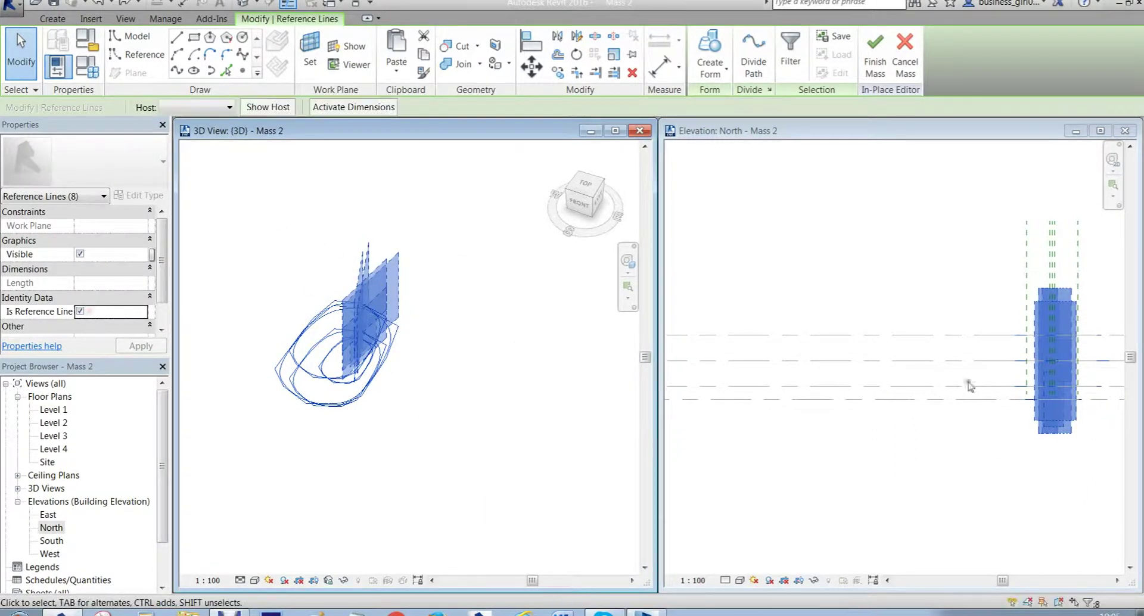
pyautogui.click(875, 70)
# Copy Level 4 downward by 300 mm in the North elevation to add a level at -800.
pyautogui.click(953, 465)
pyautogui.click(957, 405)
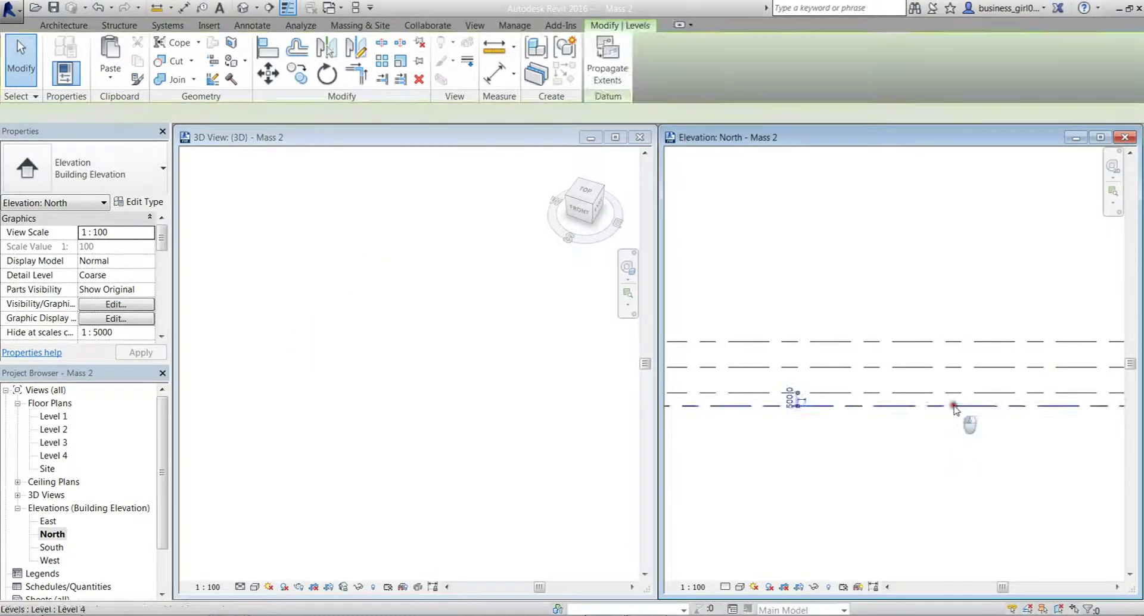
pyautogui.click(291, 76)
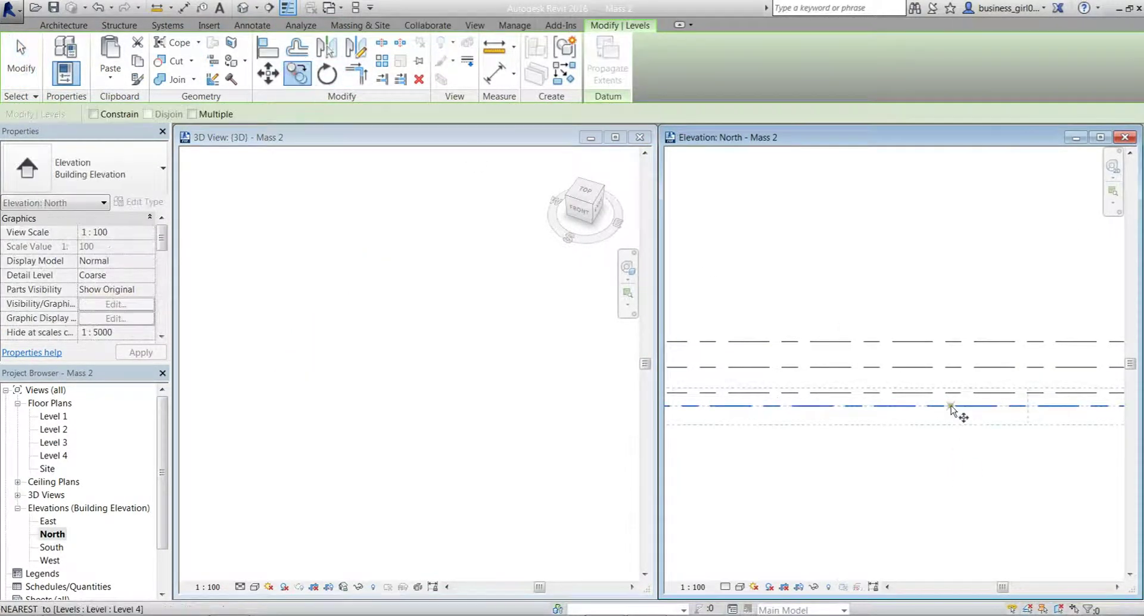
pyautogui.scroll(-3, 955, 412)
pyautogui.moveTo(944, 398); pyautogui.dragTo(626, 365, button='middle')
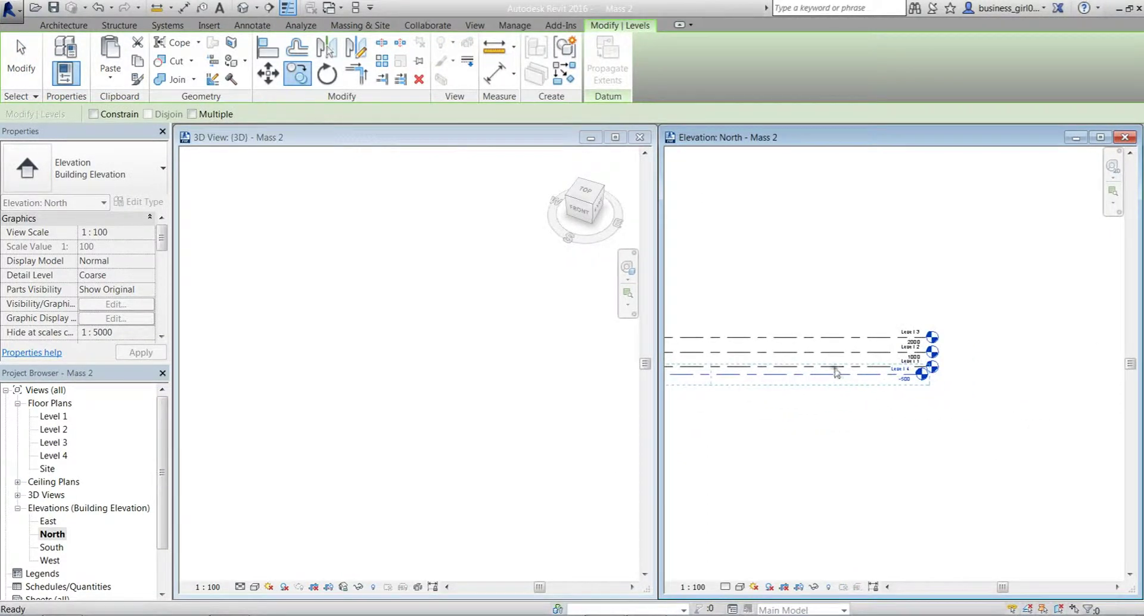
pyautogui.scroll(3, 896, 389)
pyautogui.click(900, 379)
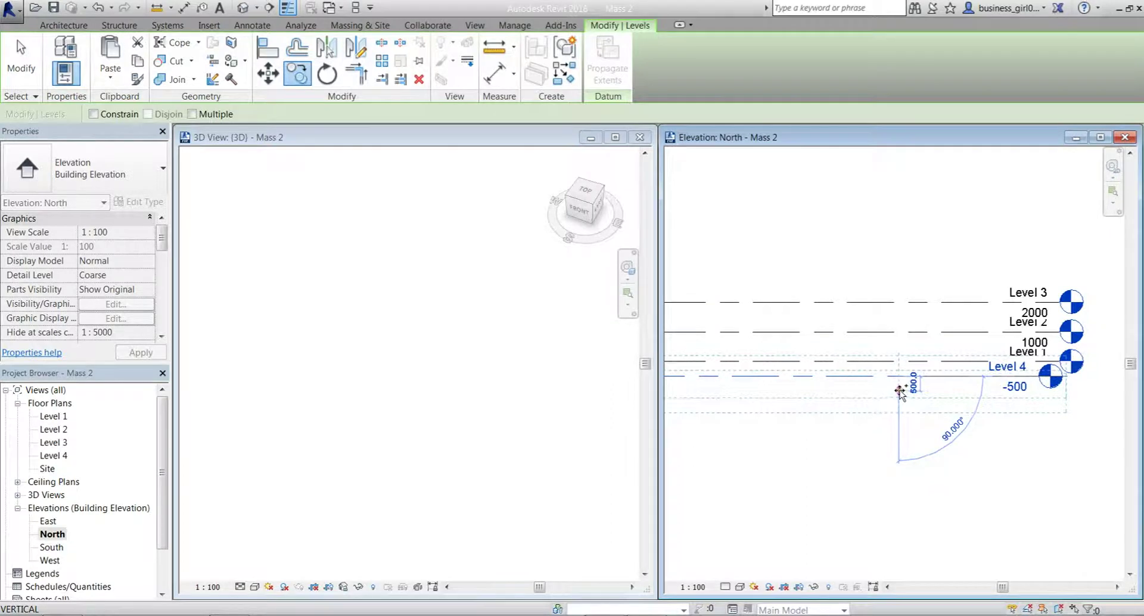
pyautogui.scroll(2, 899, 388)
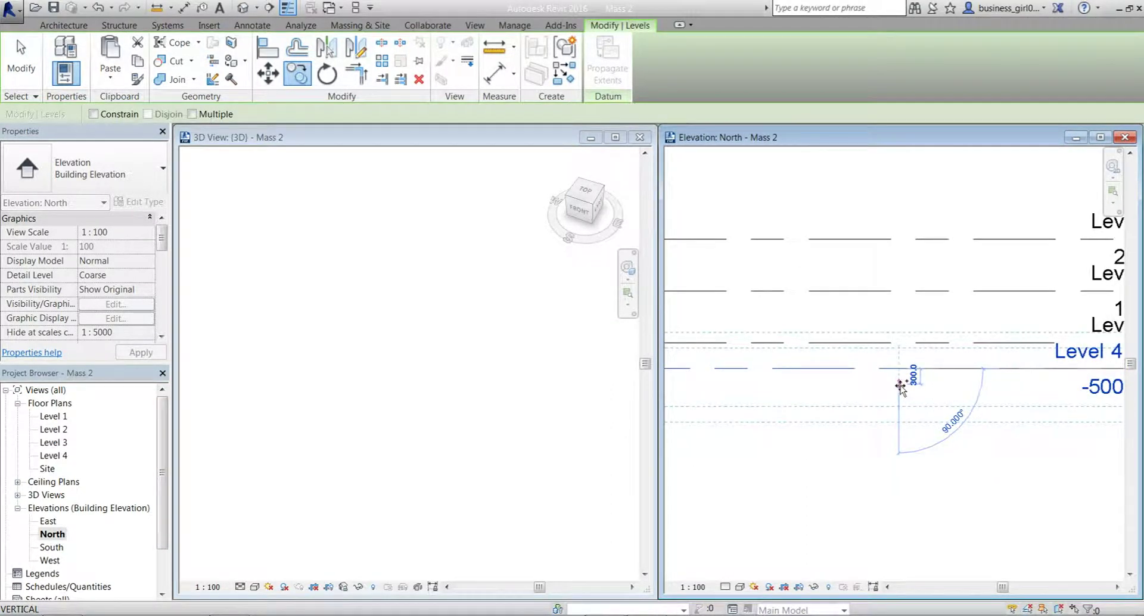
pyautogui.click(901, 386)
pyautogui.click(481, 397)
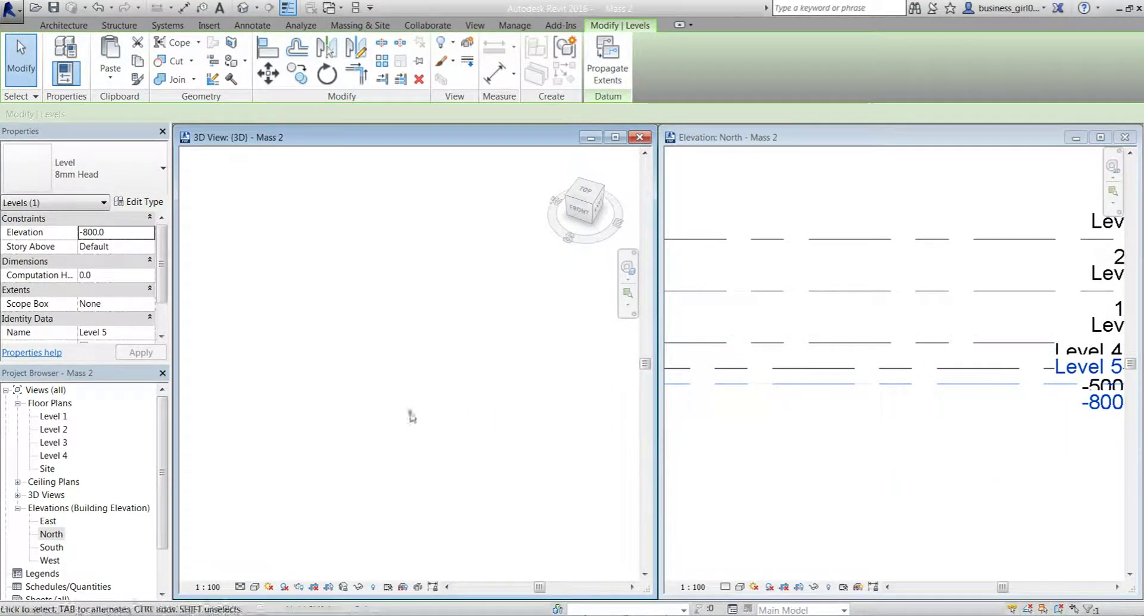
# Undo the added level and the finished mass to return to in-place editing of the reference lines.
pyautogui.click(428, 400)
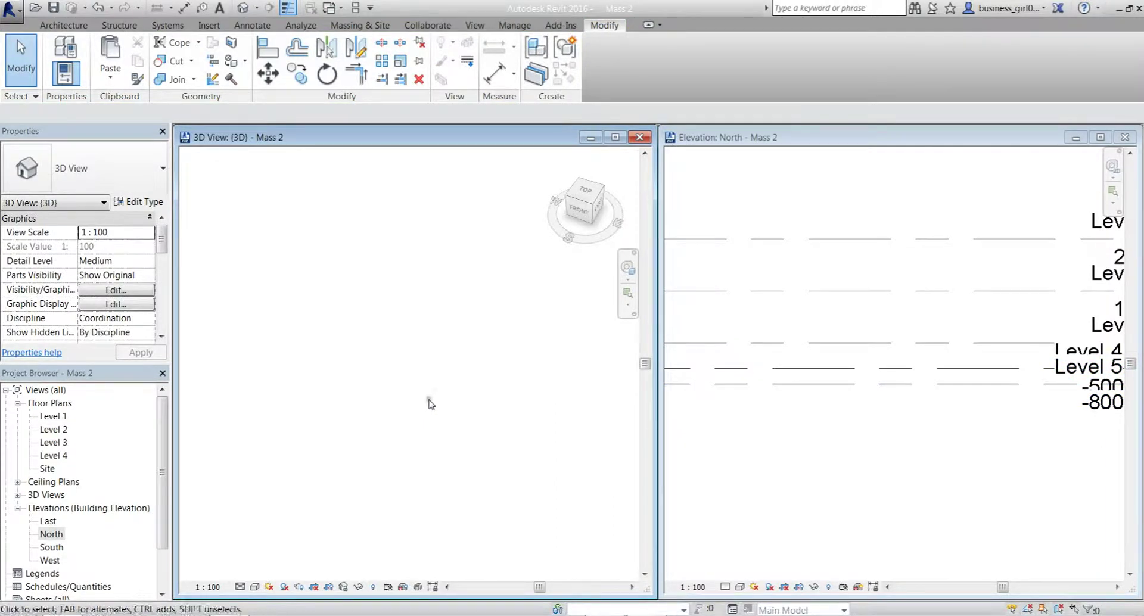
pyautogui.click(922, 502)
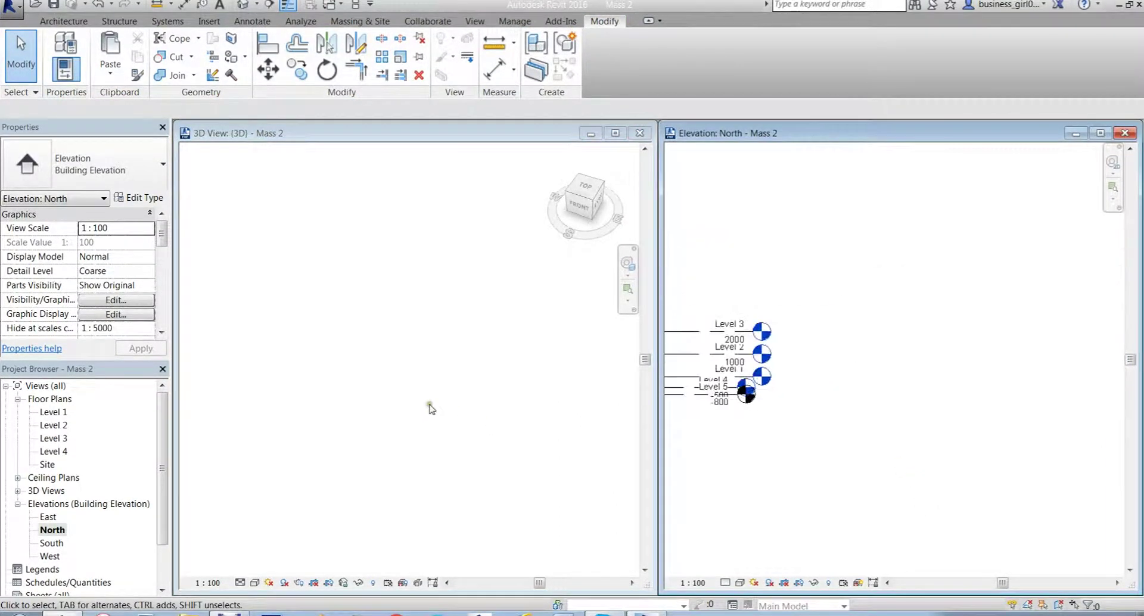
pyautogui.click(432, 405)
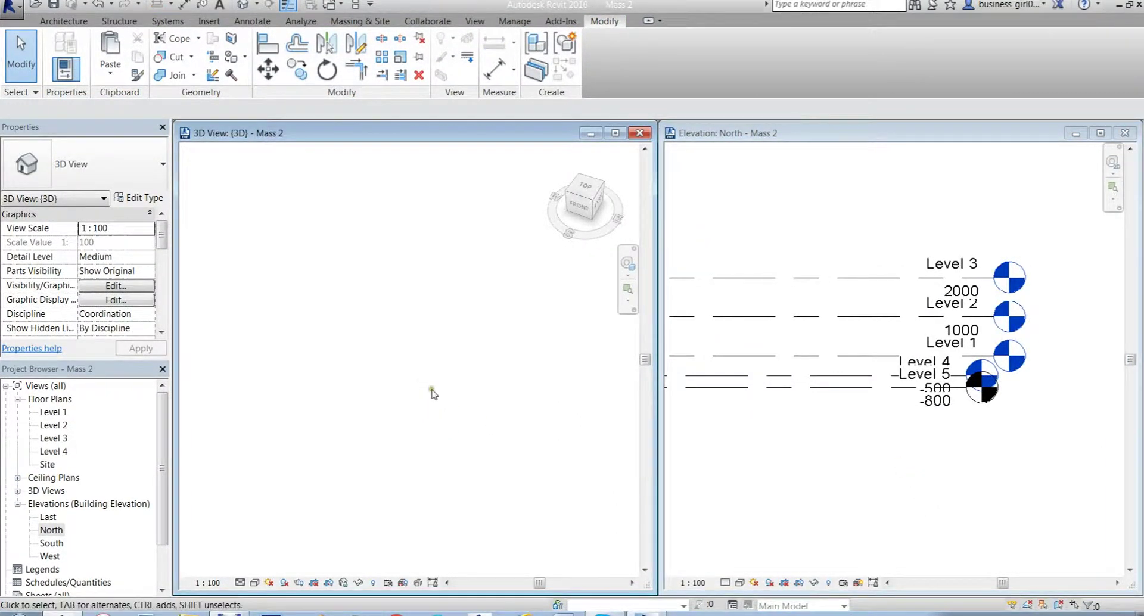
pyautogui.press('a')
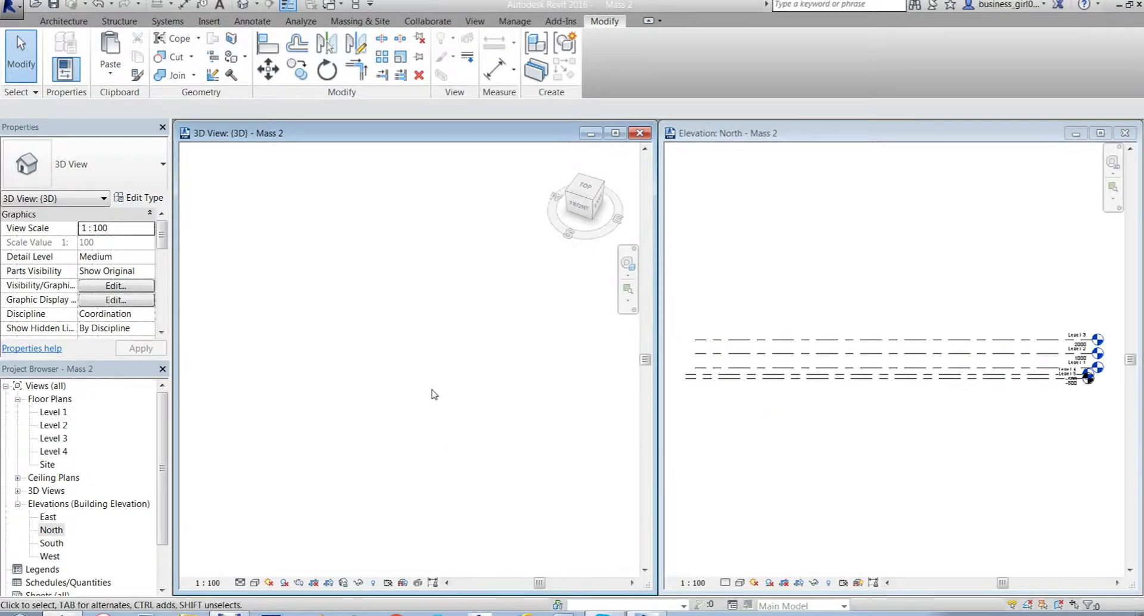
pyautogui.hotkey('ctrl', 'z')
# Convert all four profiles from reference lines to model lines and finish the in-place mass.
pyautogui.moveTo(401, 234)
pyautogui.mouseDown()
pyautogui.moveTo(216, 434)
pyautogui.moveTo(232, 436)
pyautogui.mouseUp()
pyautogui.click(429, 347)
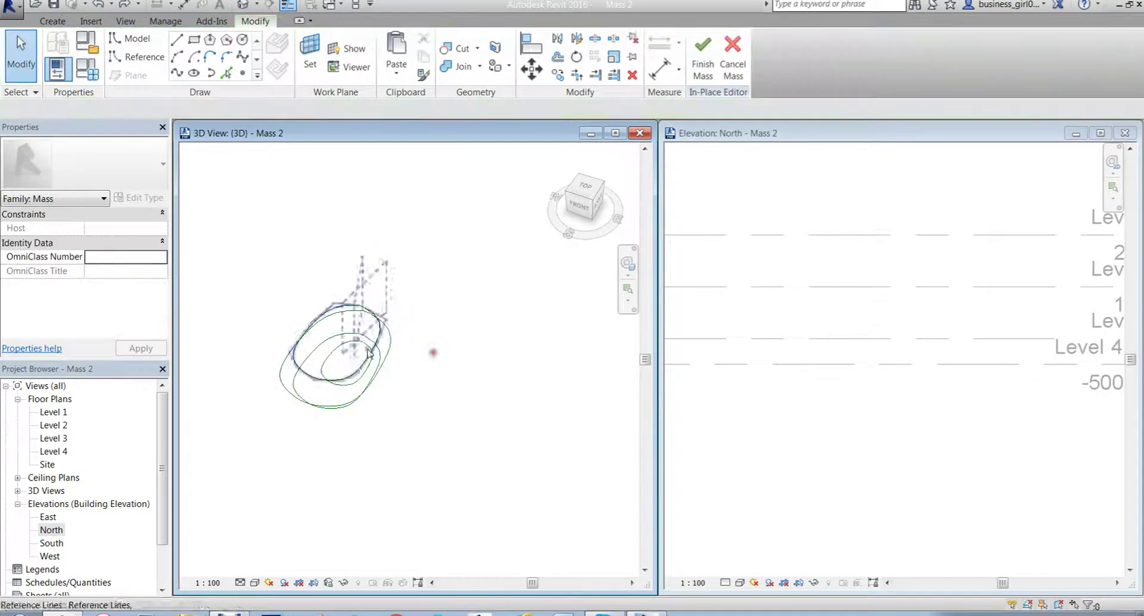
pyautogui.click(390, 335)
pyautogui.keyDown('shift'); pyautogui.moveTo(426, 356); pyautogui.dragTo(369, 306, button='middle'); pyautogui.keyUp('shift')
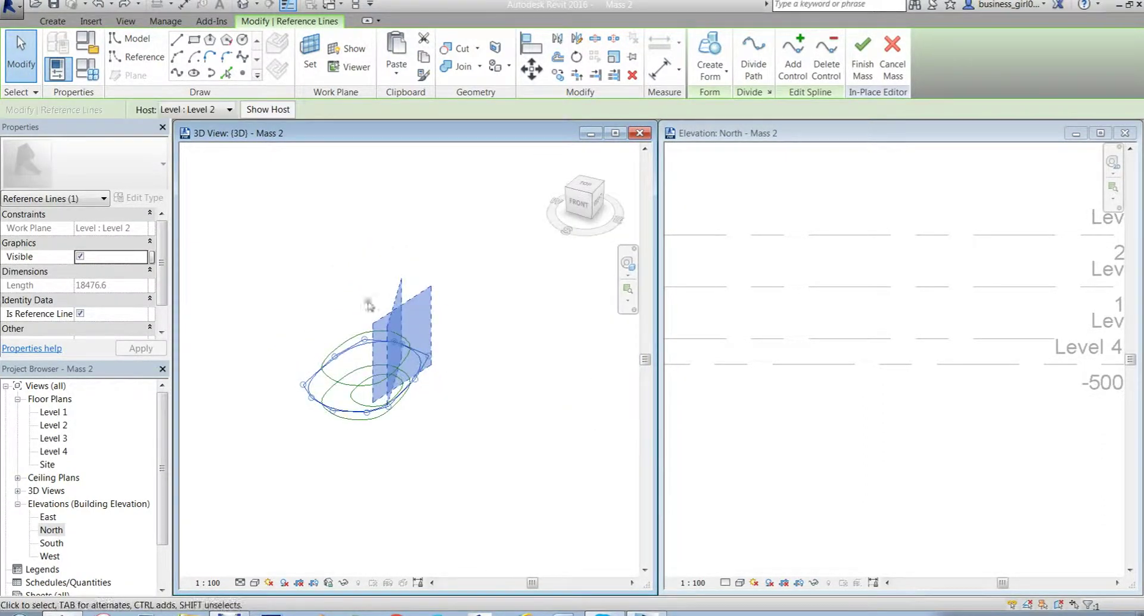
pyautogui.moveTo(246, 218); pyautogui.dragTo(596, 502)
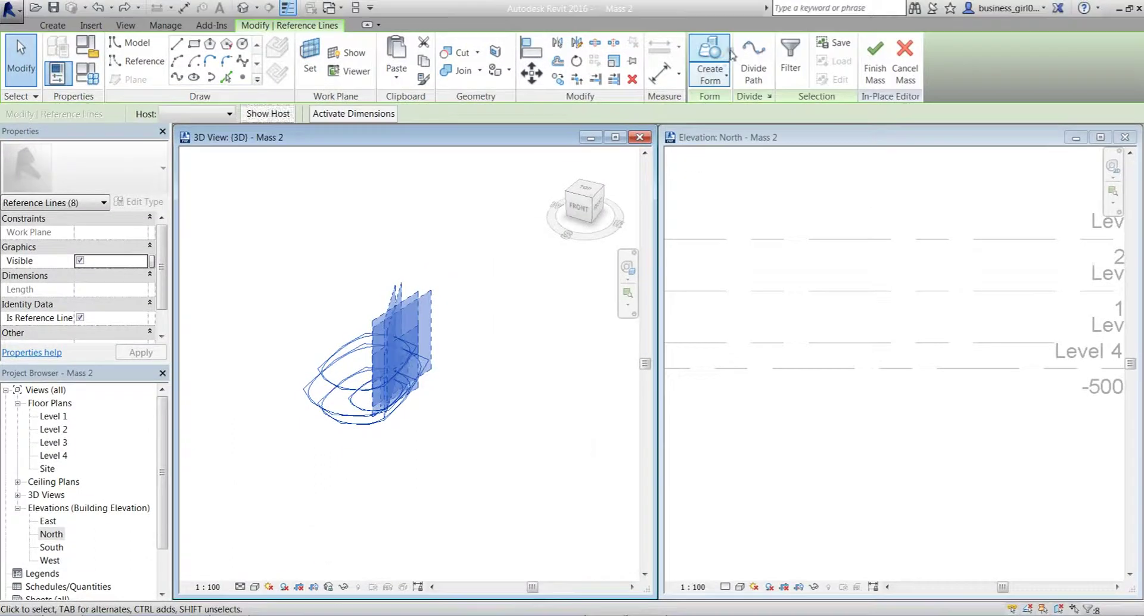
pyautogui.click(81, 317)
pyautogui.click(354, 243)
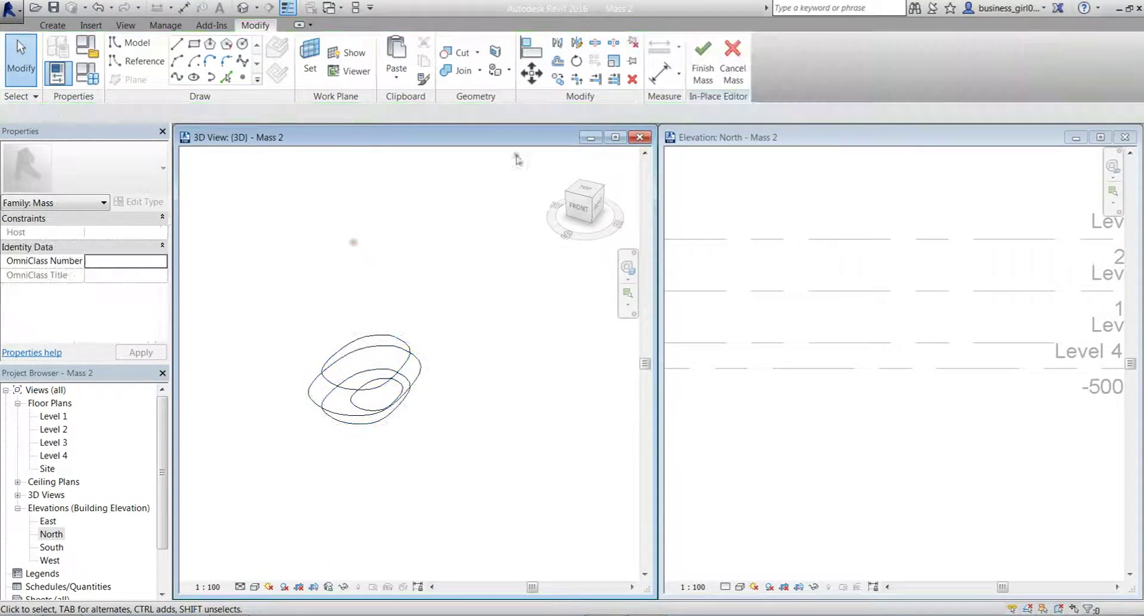
pyautogui.click(704, 61)
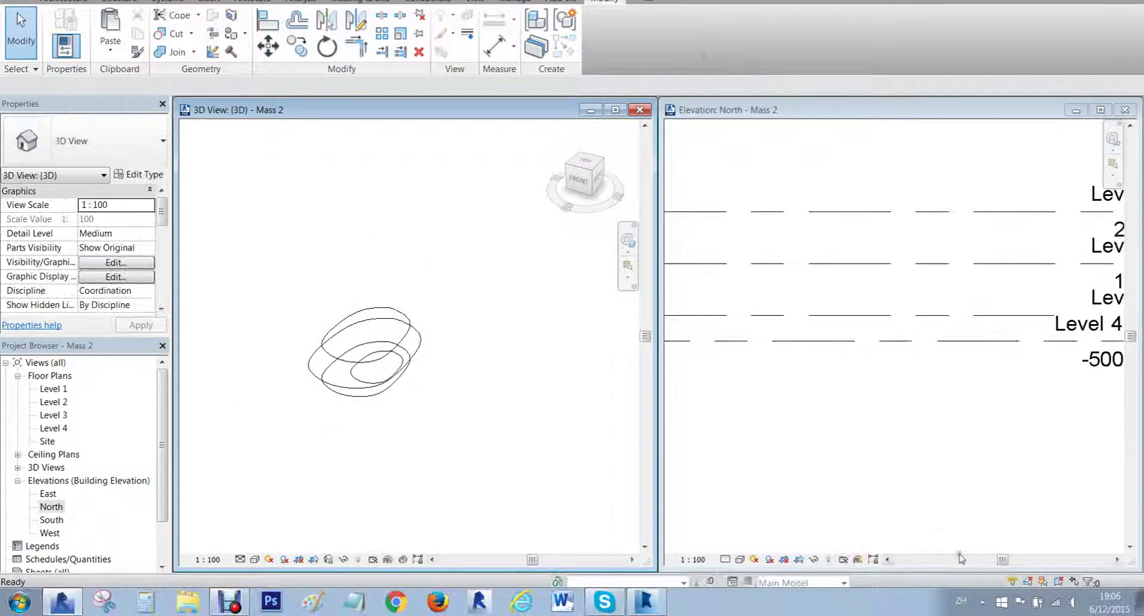
# Add a fifth level at elevation -800 by copying Level 4 300 mm down in the North elevation.
pyautogui.click(955, 356)
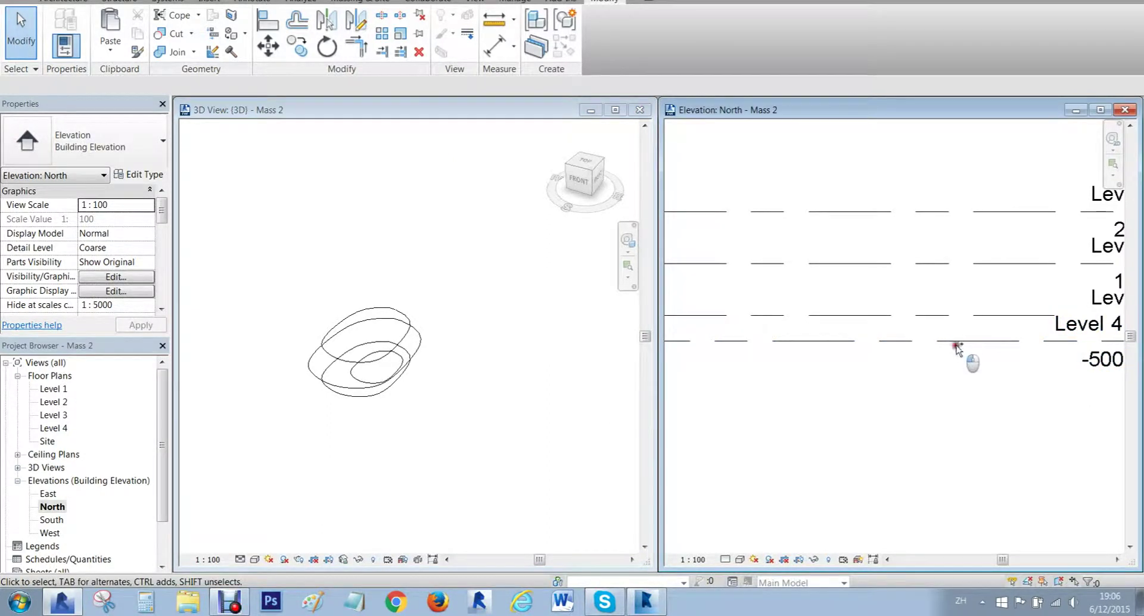
pyautogui.click(938, 340)
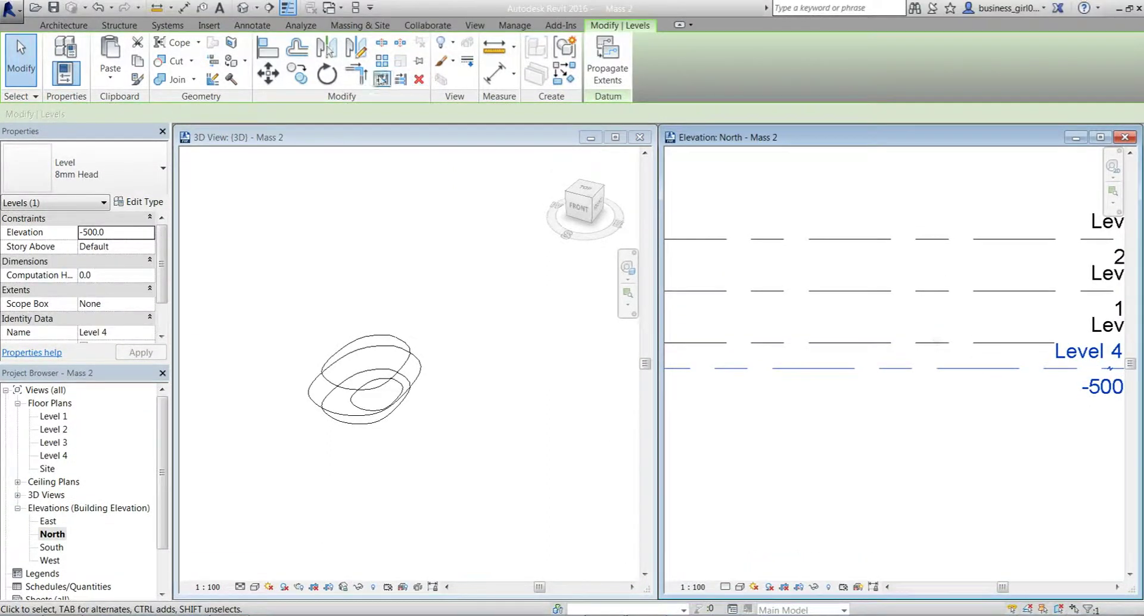
pyautogui.click(296, 72)
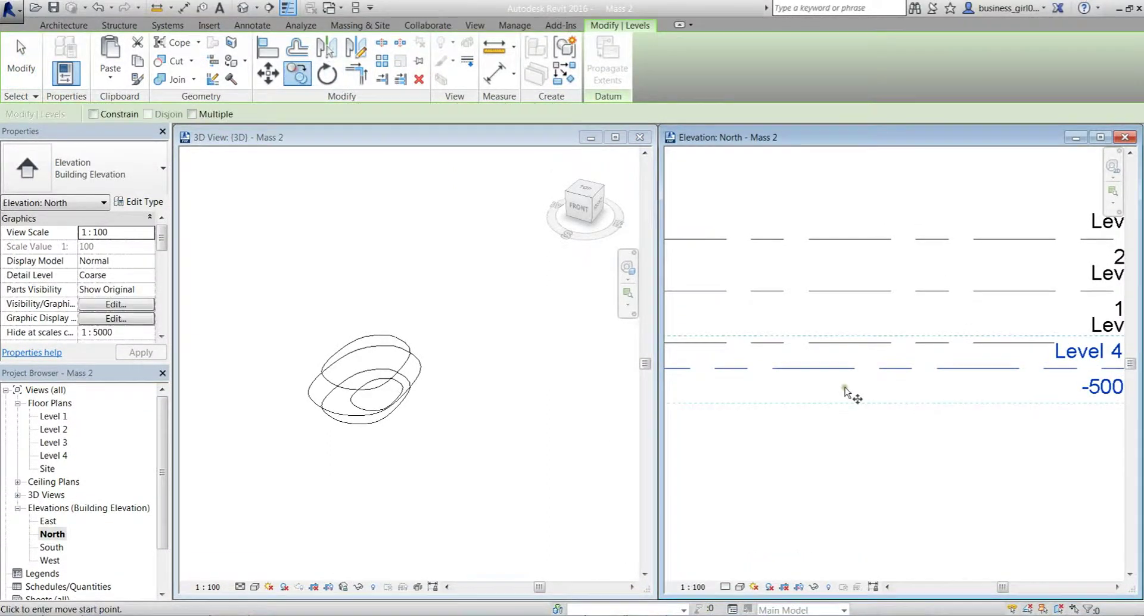
pyautogui.click(901, 385)
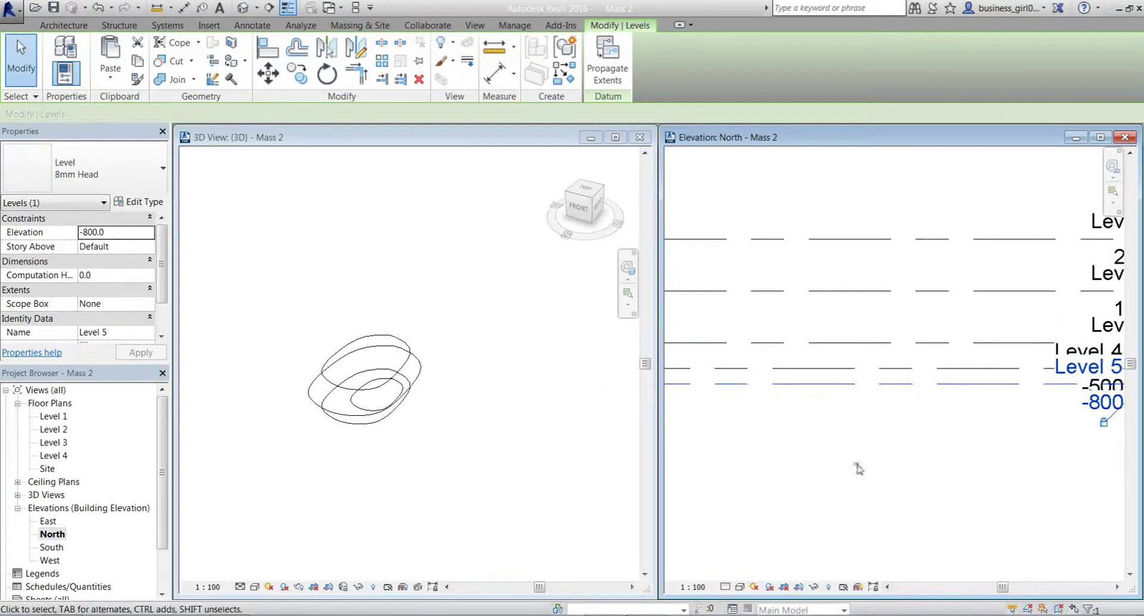
pyautogui.press('Escape')
# Reopen the mass for in-place editing and set all its profile lines to be reference lines.
pyautogui.click(423, 459)
pyautogui.keyDown('shift'); pyautogui.moveTo(416, 433); pyautogui.dragTo(341, 373, button='middle'); pyautogui.keyUp('shift')
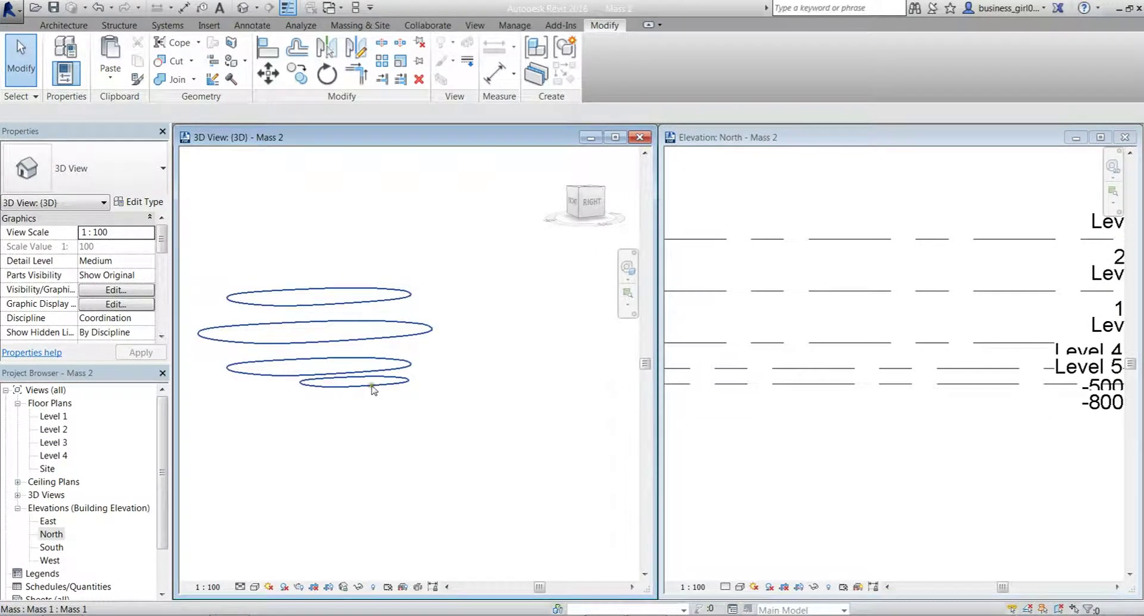
pyautogui.click(371, 386)
pyautogui.click(603, 60)
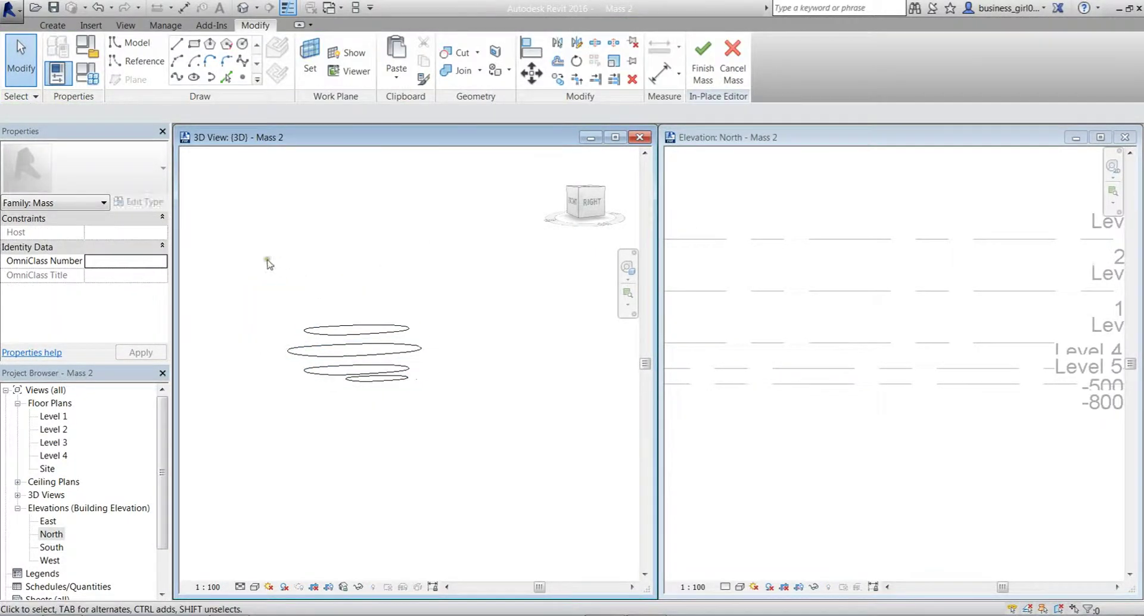
pyautogui.moveTo(269, 264); pyautogui.dragTo(569, 497)
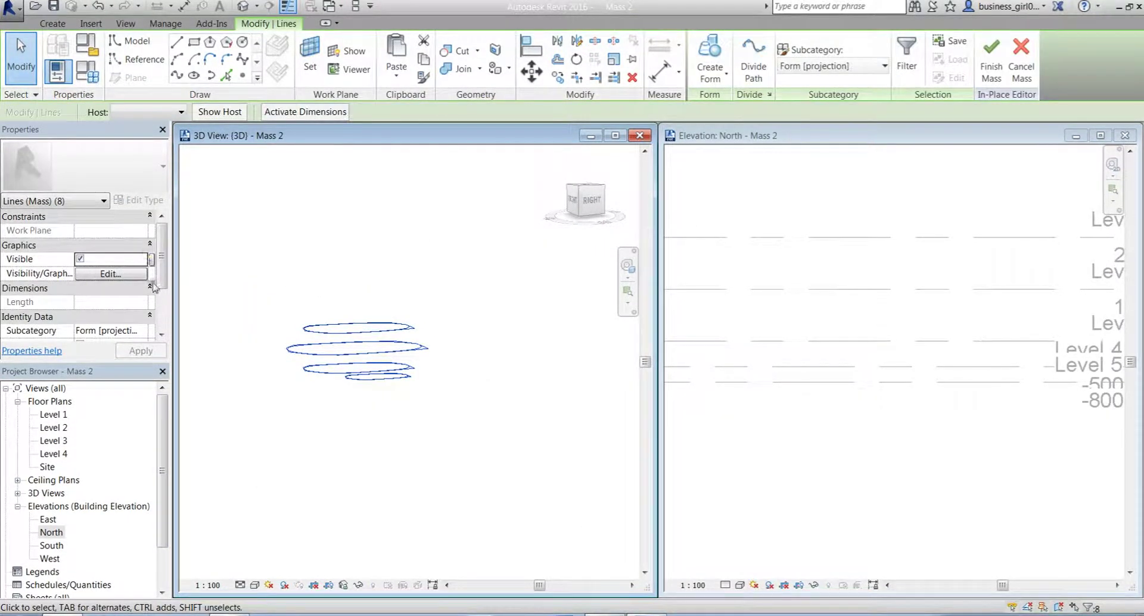
pyautogui.moveTo(160, 287); pyautogui.dragTo(166, 325)
pyautogui.click(81, 273)
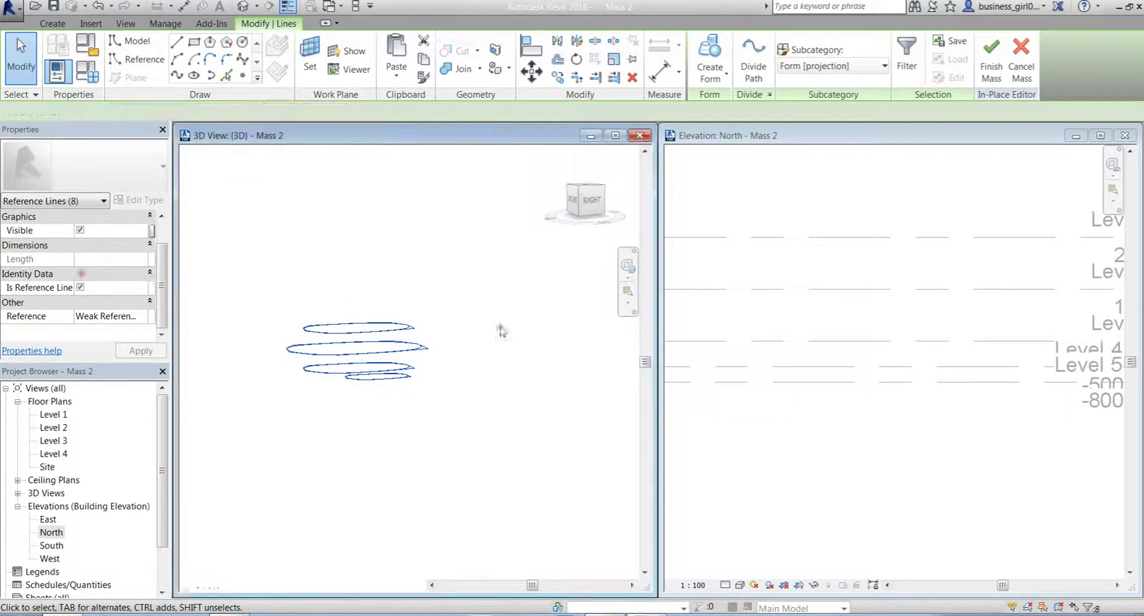
# Copy the smallest egg-shaped profile on Level 4 and paste it aligned to Level 5.
pyautogui.click(450, 464)
pyautogui.scroll(2, 389, 432)
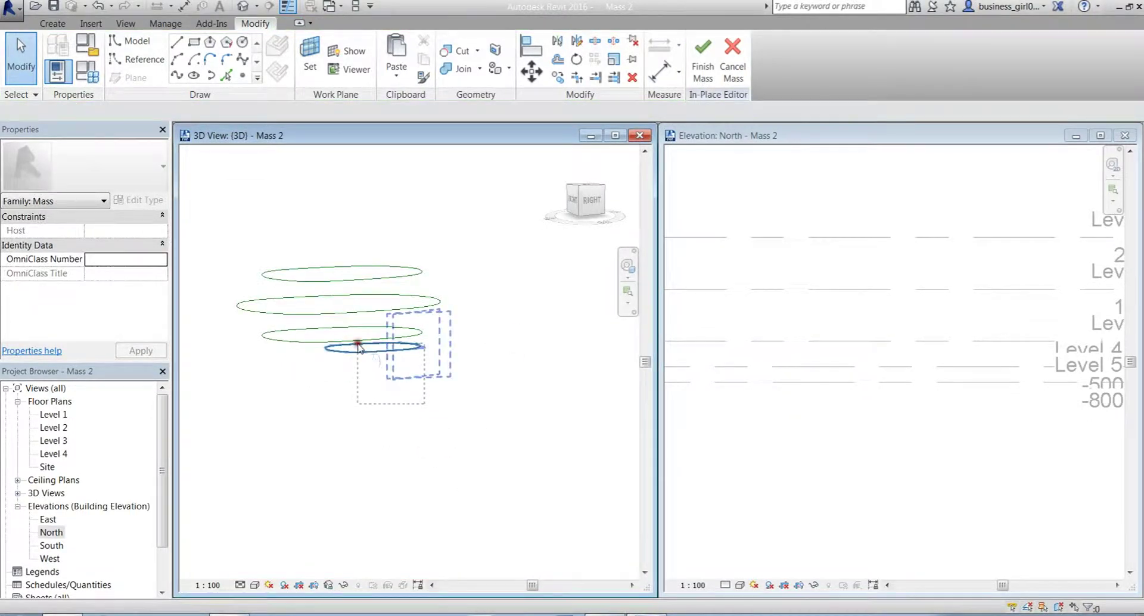
pyautogui.moveTo(358, 343); pyautogui.dragTo(357, 344)
pyautogui.keyDown('shift'); pyautogui.moveTo(605, 227); pyautogui.dragTo(686, 512, button='middle'); pyautogui.keyUp('shift')
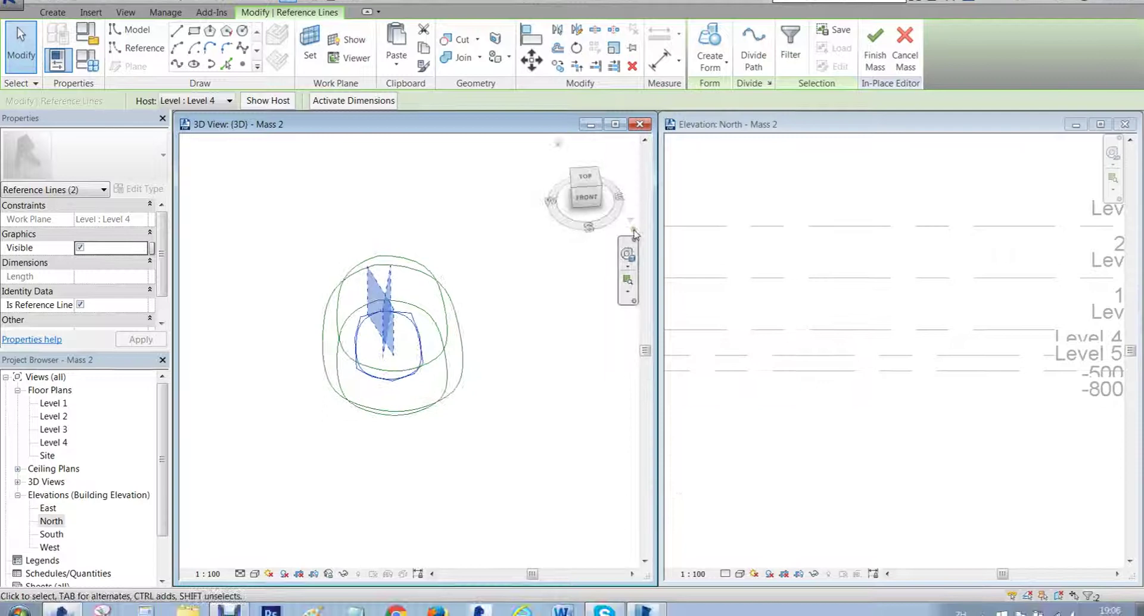
pyautogui.click(594, 183)
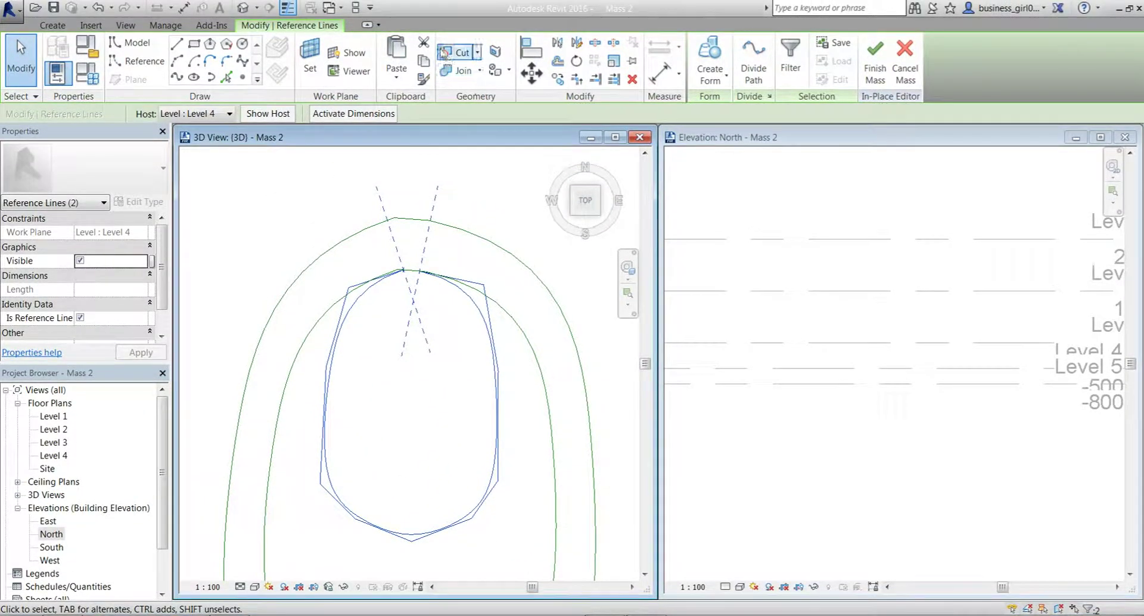
pyautogui.click(397, 82)
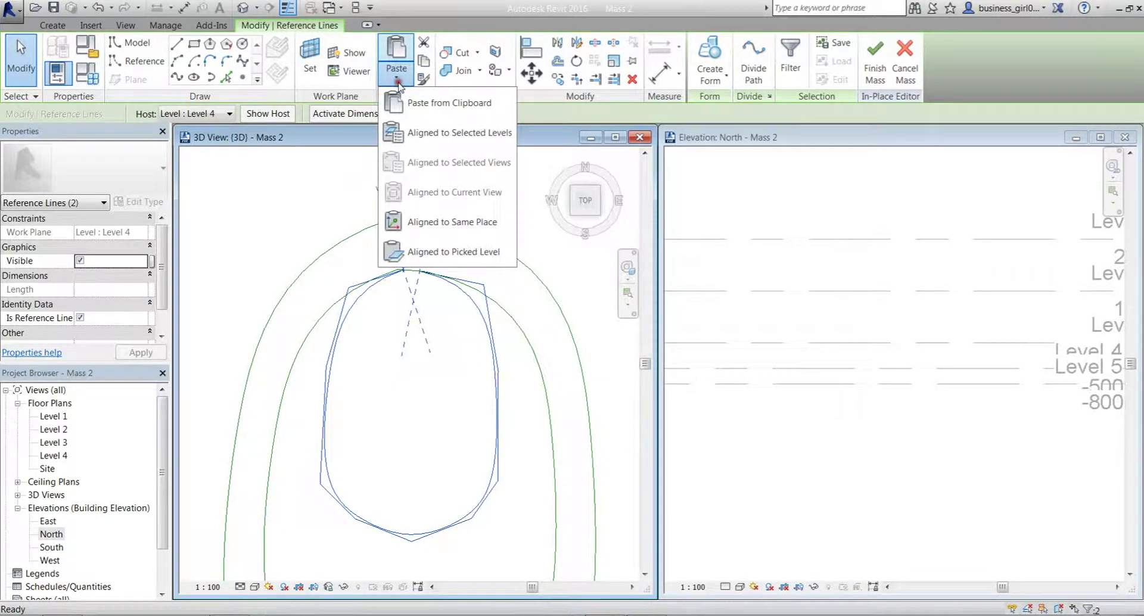
pyautogui.click(459, 132)
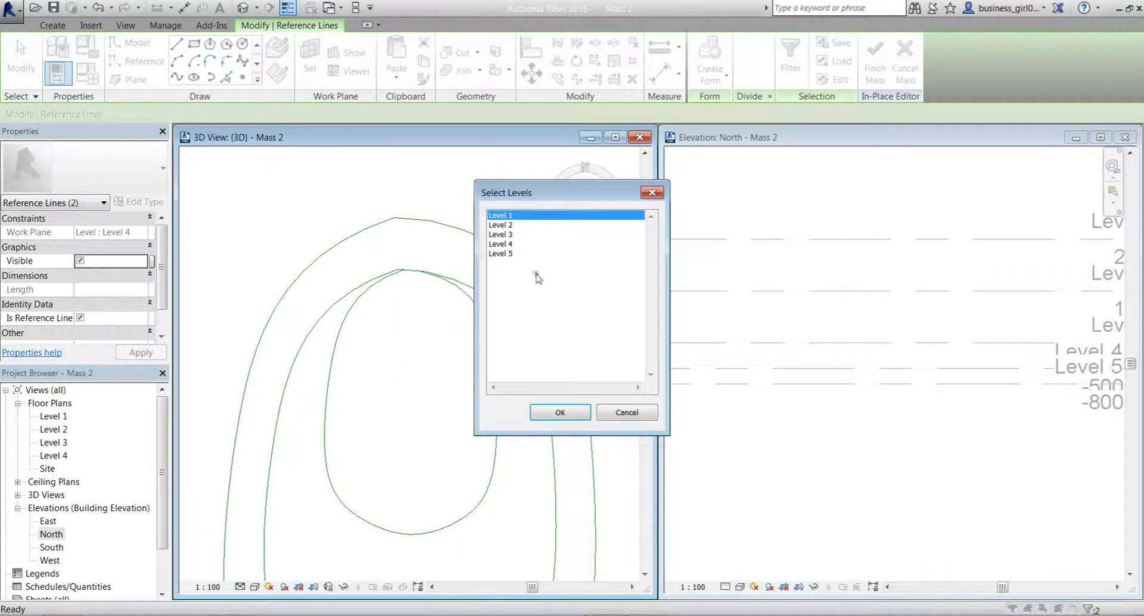
pyautogui.click(511, 253)
pyautogui.click(554, 413)
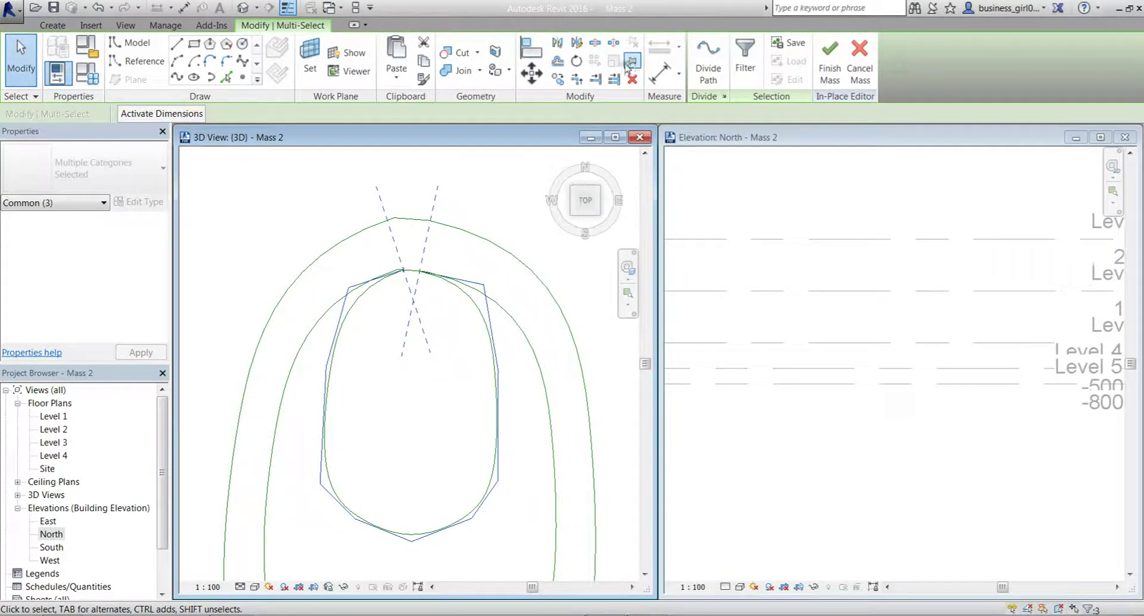
# Scale the Level 5 profile down graphically to a tiny egg, using its northern tip as the origin.
pyautogui.moveTo(477, 428); pyautogui.dragTo(434, 325, button='middle')
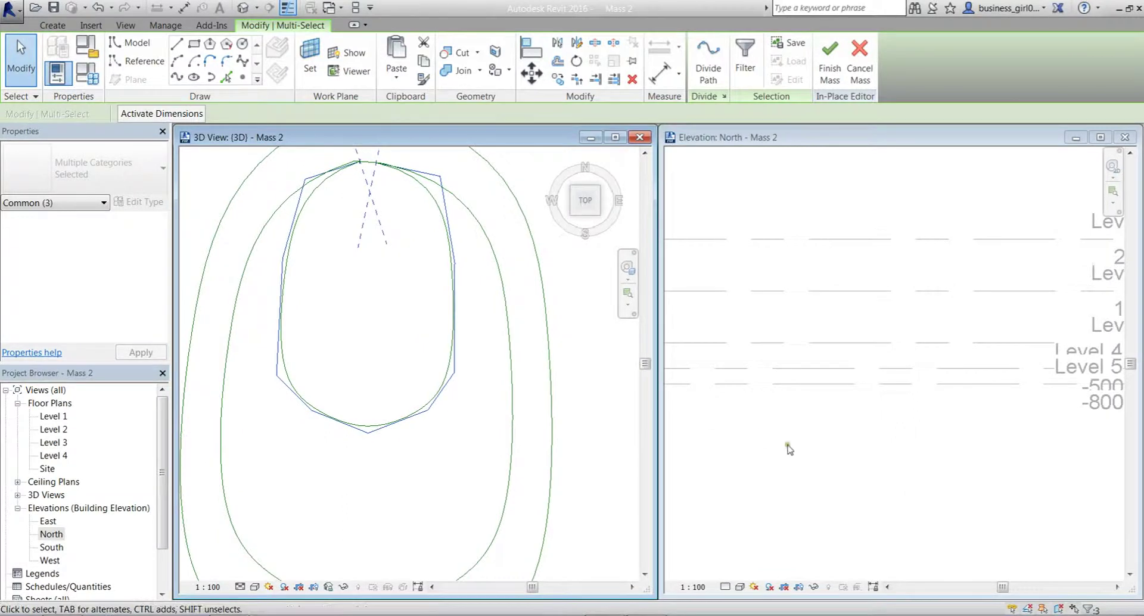
pyautogui.click(397, 462)
pyautogui.keyDown('shift'); pyautogui.moveTo(439, 480); pyautogui.dragTo(414, 242, button='middle'); pyautogui.keyUp('shift')
pyautogui.click(498, 380)
pyautogui.click(381, 254)
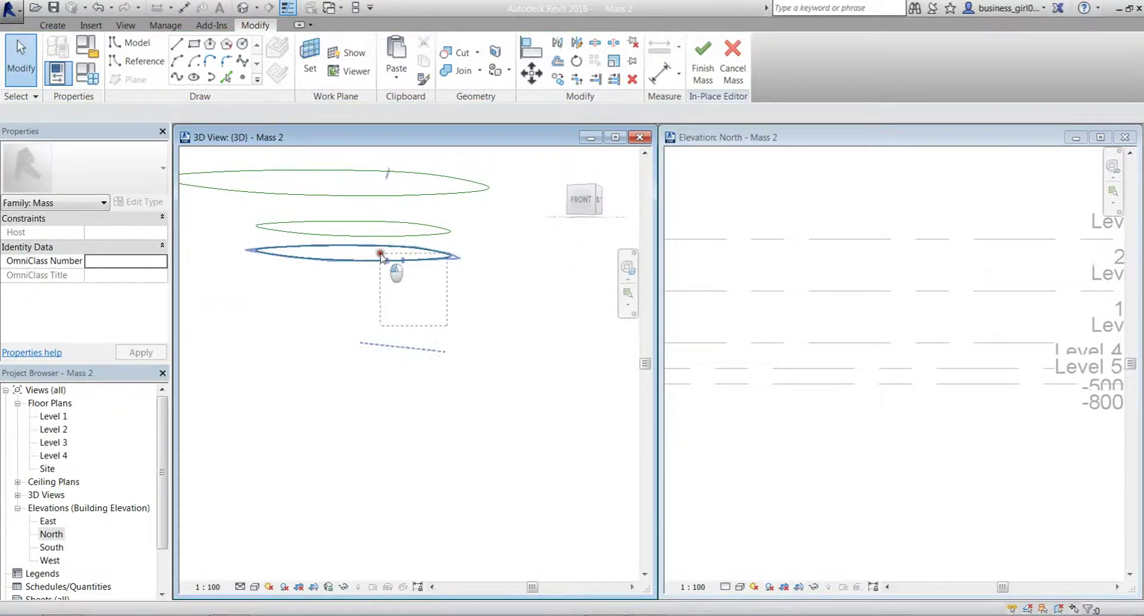
pyautogui.moveTo(446, 325); pyautogui.dragTo(380, 253)
pyautogui.keyDown('shift'); pyautogui.moveTo(528, 422); pyautogui.dragTo(575, 577, button='middle'); pyautogui.keyUp('shift')
pyautogui.click(585, 191)
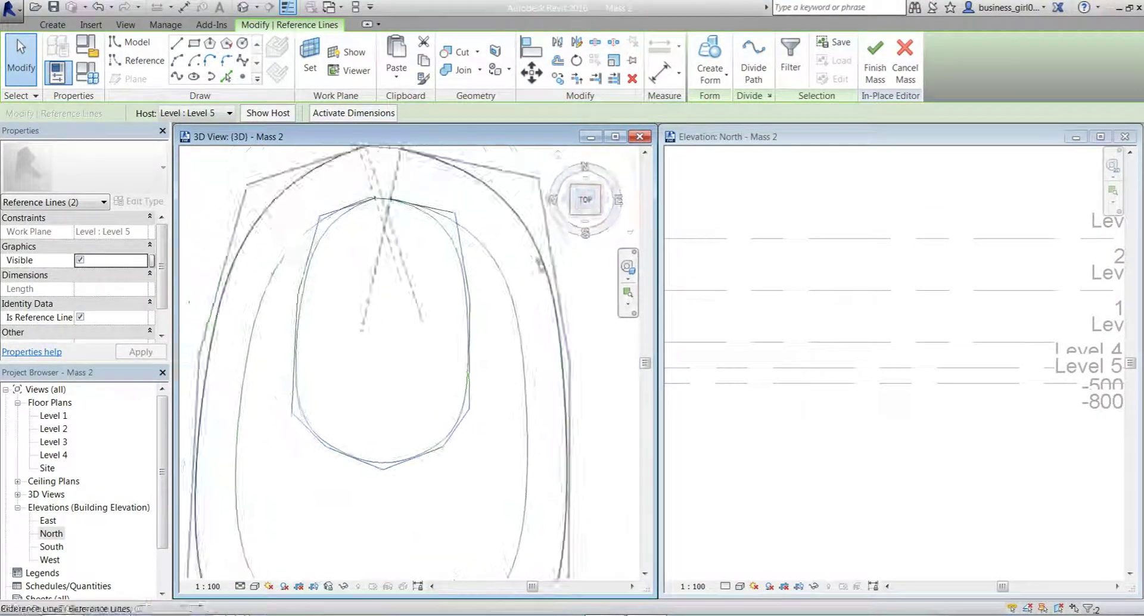
pyautogui.scroll(-2, 422, 300)
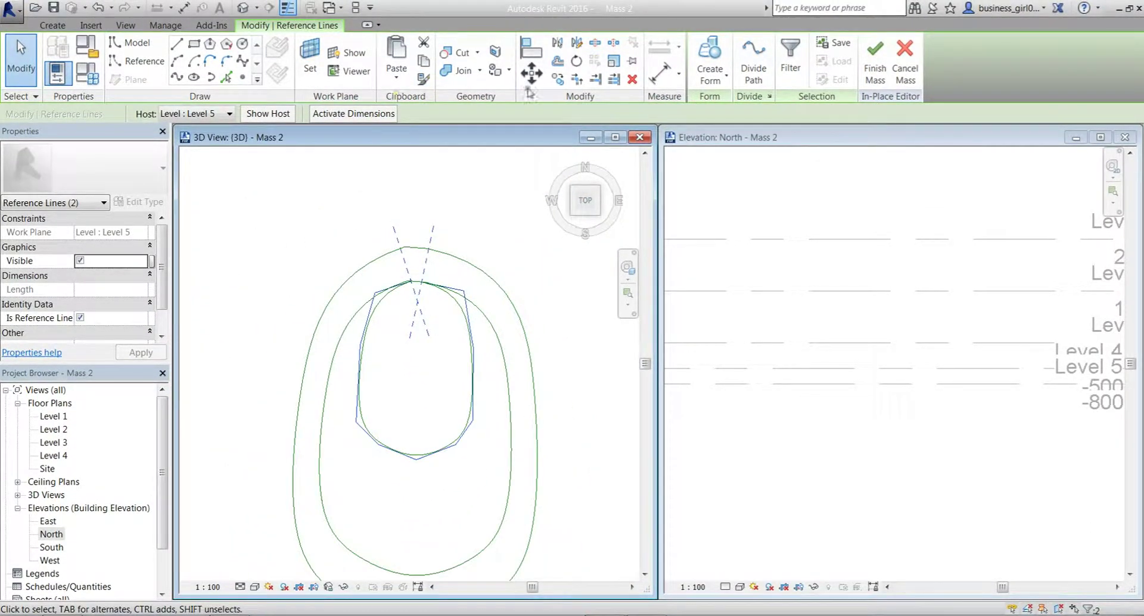
pyautogui.click(612, 59)
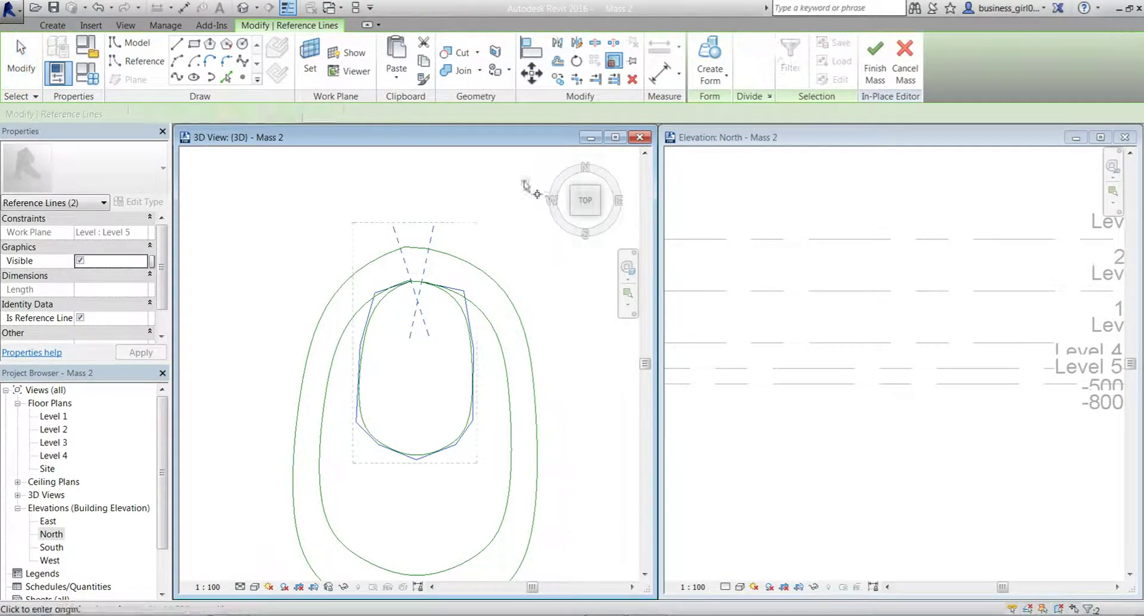
pyautogui.click(411, 280)
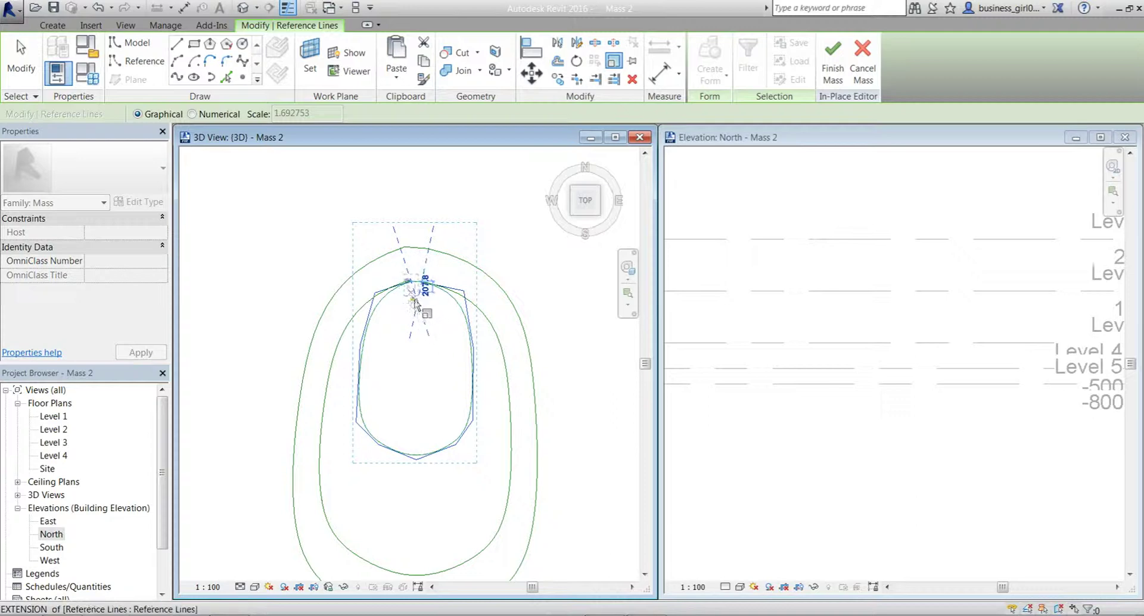
pyautogui.click(412, 298)
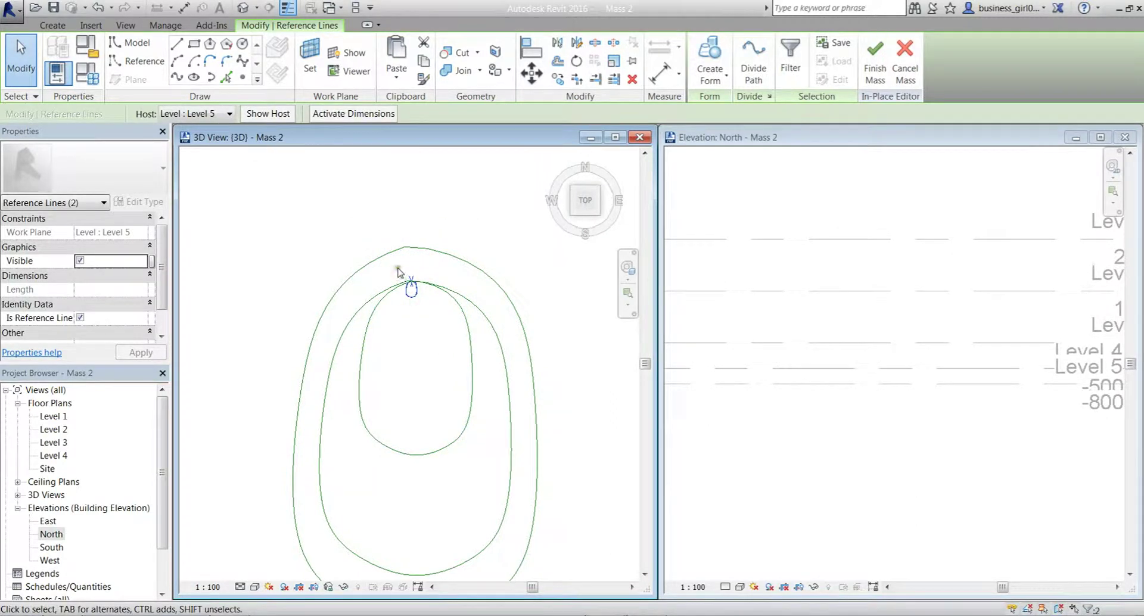
pyautogui.scroll(2, 398, 269)
pyautogui.moveTo(399, 267); pyautogui.dragTo(450, 330)
pyautogui.click(462, 406)
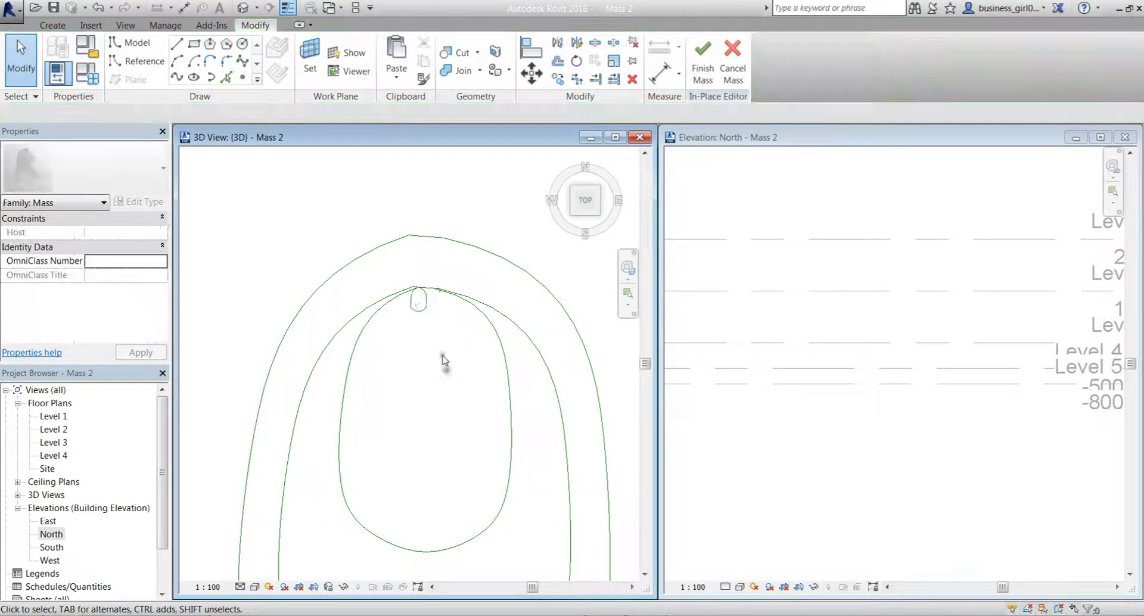
# Move the tiny Level 5 profile straight south from the shared tip to near the middle of the Level 4 profile.
pyautogui.moveTo(444, 361)
pyautogui.keyDown('shift'); pyautogui.mouseDown(button='middle')
pyautogui.moveTo(423, 230)
pyautogui.moveTo(427, 373)
pyautogui.mouseUp(button='middle'); pyautogui.keyUp('shift')
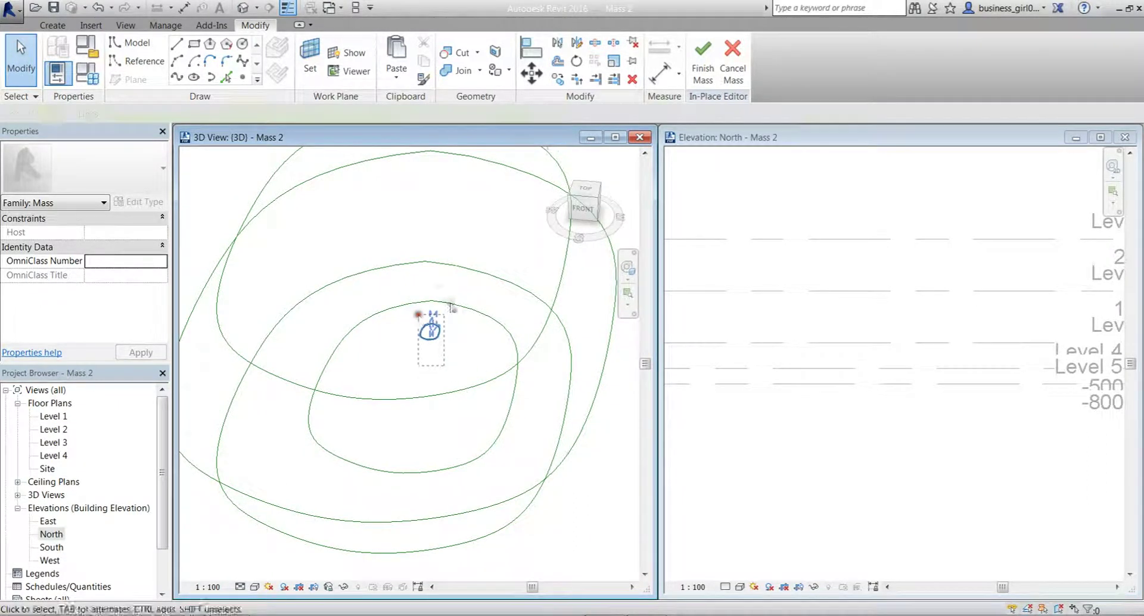
pyautogui.moveTo(444, 365); pyautogui.dragTo(418, 314)
pyautogui.click(585, 189)
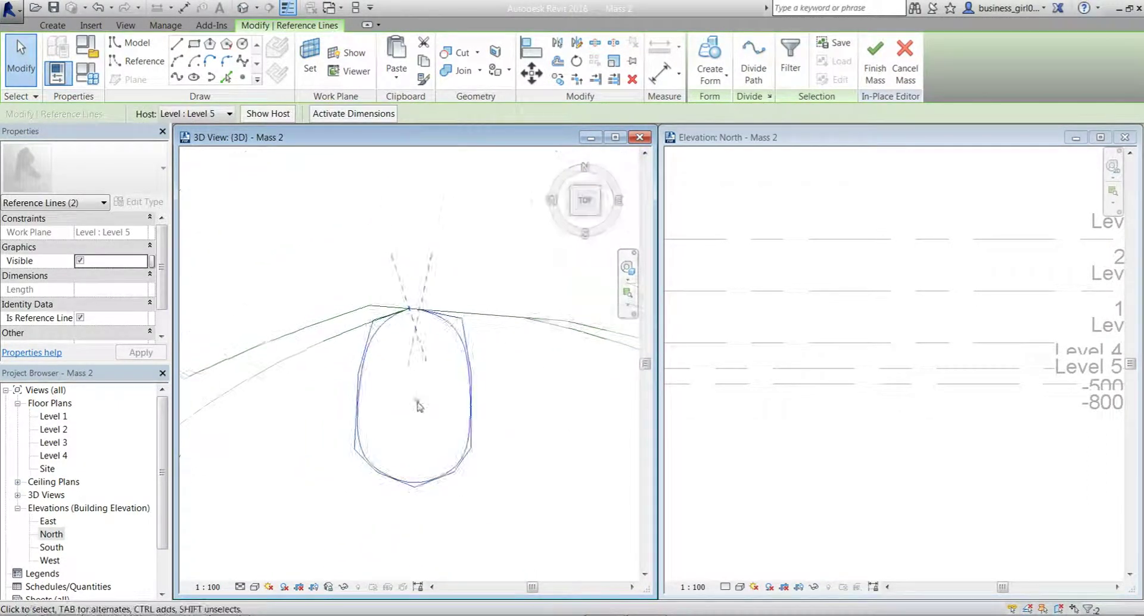
pyautogui.scroll(-7, 417, 401)
pyautogui.moveTo(467, 477); pyautogui.dragTo(473, 425, button='middle')
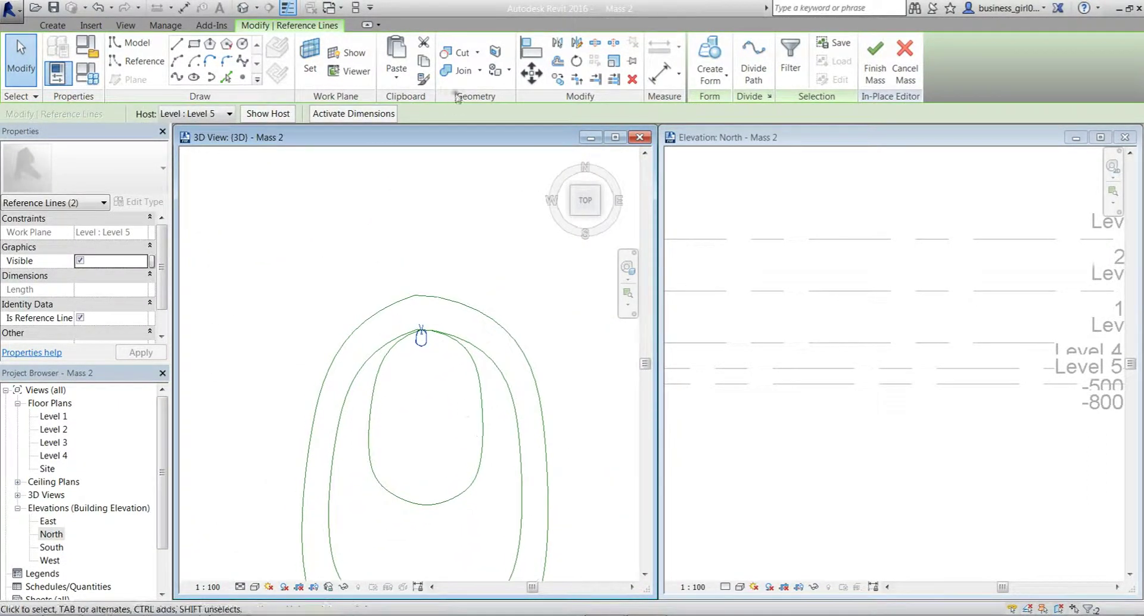
pyautogui.click(532, 73)
pyautogui.scroll(3, 425, 348)
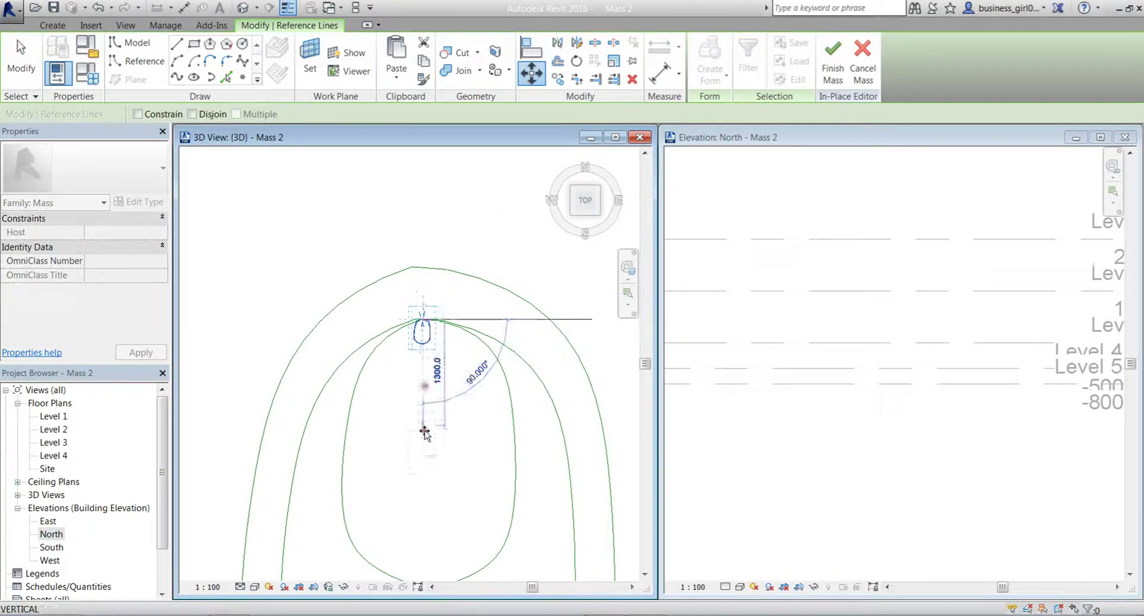
pyautogui.click(424, 448)
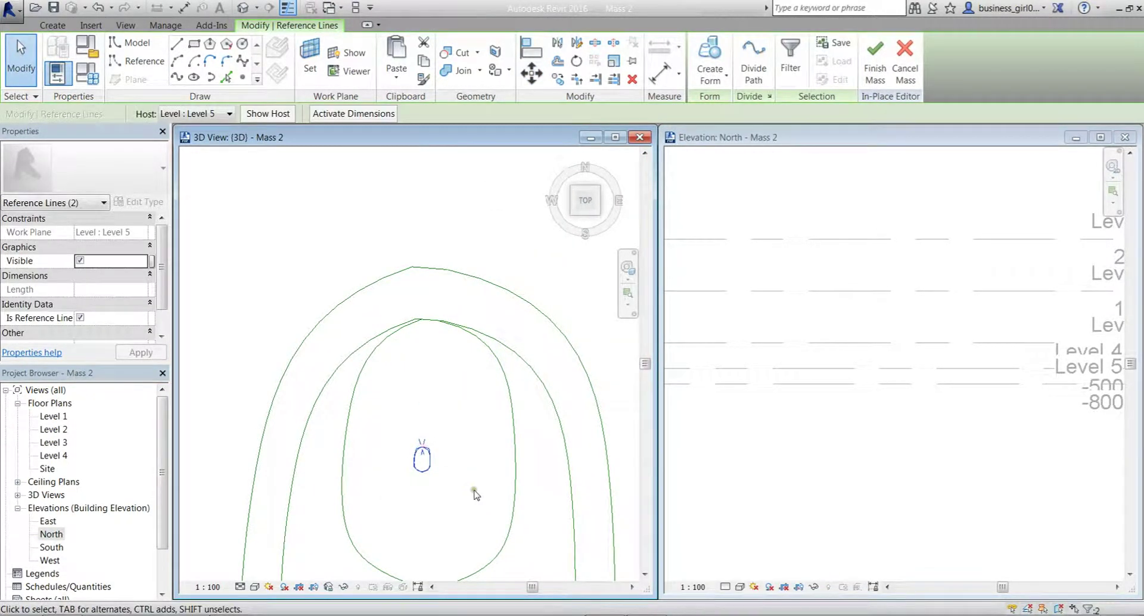
# Shift the tiny Level 5 profile slightly back north inside the Level 4 profile.
pyautogui.press('m')
pyautogui.press('v')
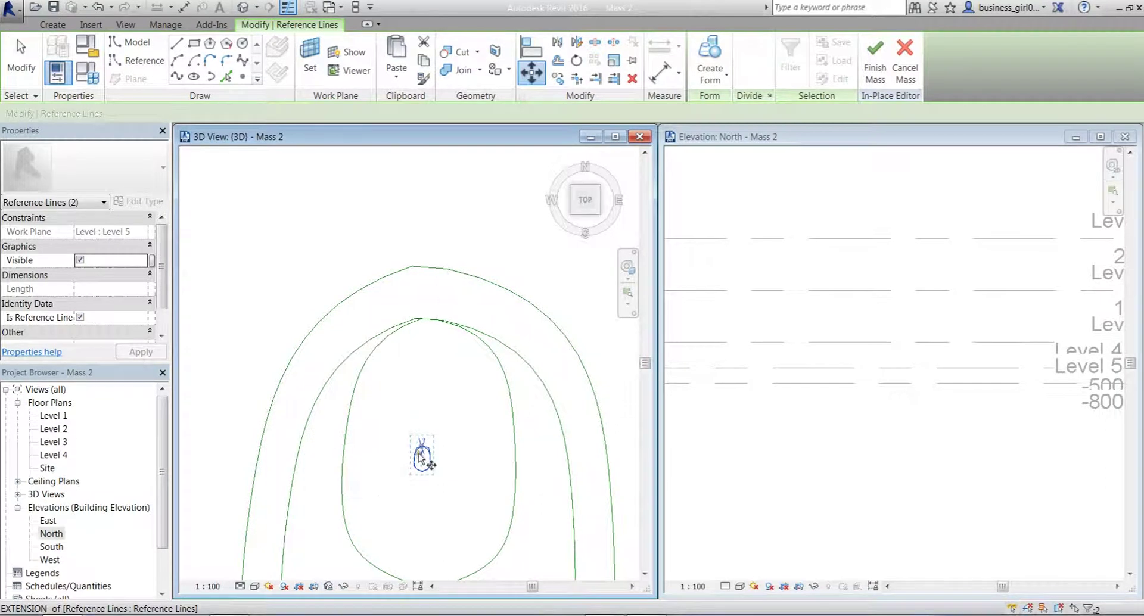
pyautogui.click(422, 447)
pyautogui.click(422, 432)
pyautogui.scroll(1, 460, 495)
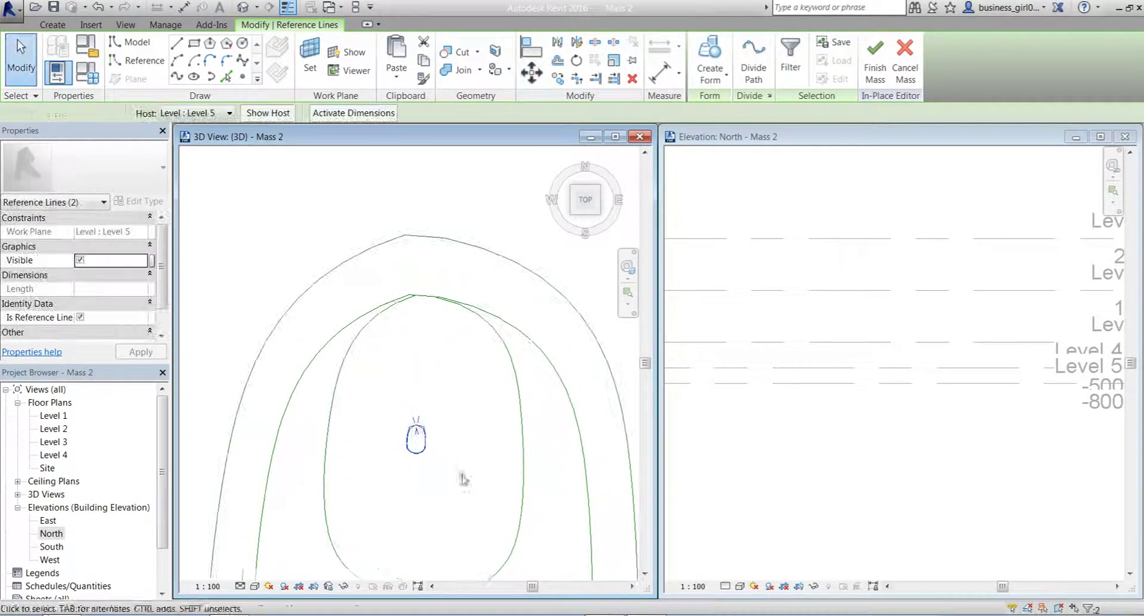
pyautogui.moveTo(457, 544); pyautogui.dragTo(459, 429, button='middle')
pyautogui.click(460, 429)
# Try a solid form through all five profiles, inspect its side shape, and undo it.
pyautogui.scroll(-5, 462, 428)
pyautogui.keyDown('shift'); pyautogui.moveTo(507, 557); pyautogui.dragTo(468, 494, button='middle'); pyautogui.keyUp('shift')
pyautogui.click(907, 499)
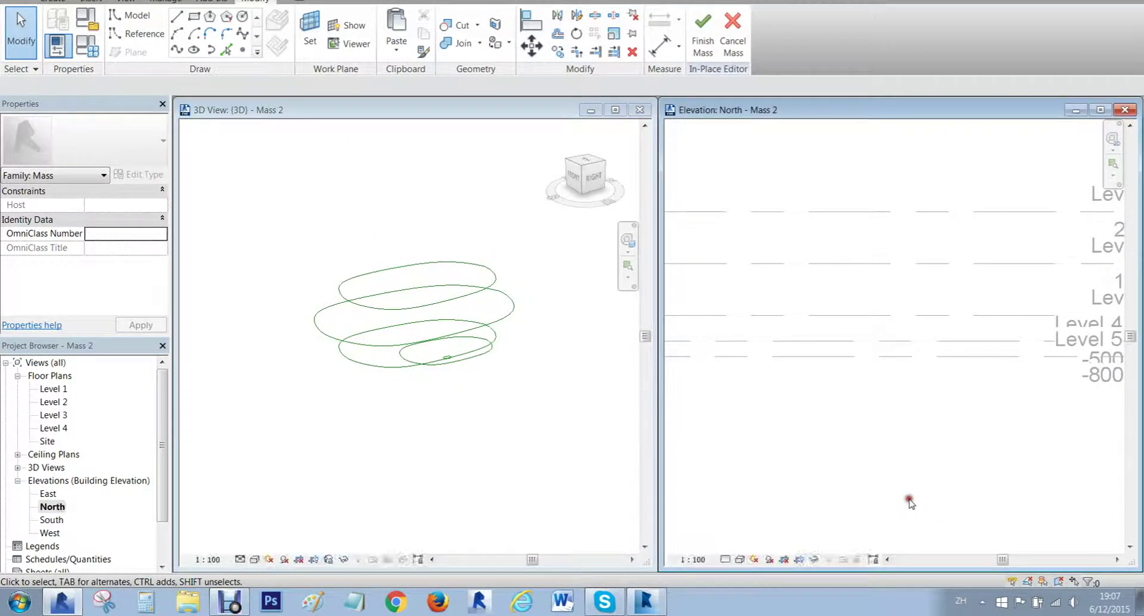
pyautogui.scroll(-4, 918, 501)
pyautogui.moveTo(934, 503); pyautogui.dragTo(1027, 494, button='middle')
pyautogui.click(357, 498)
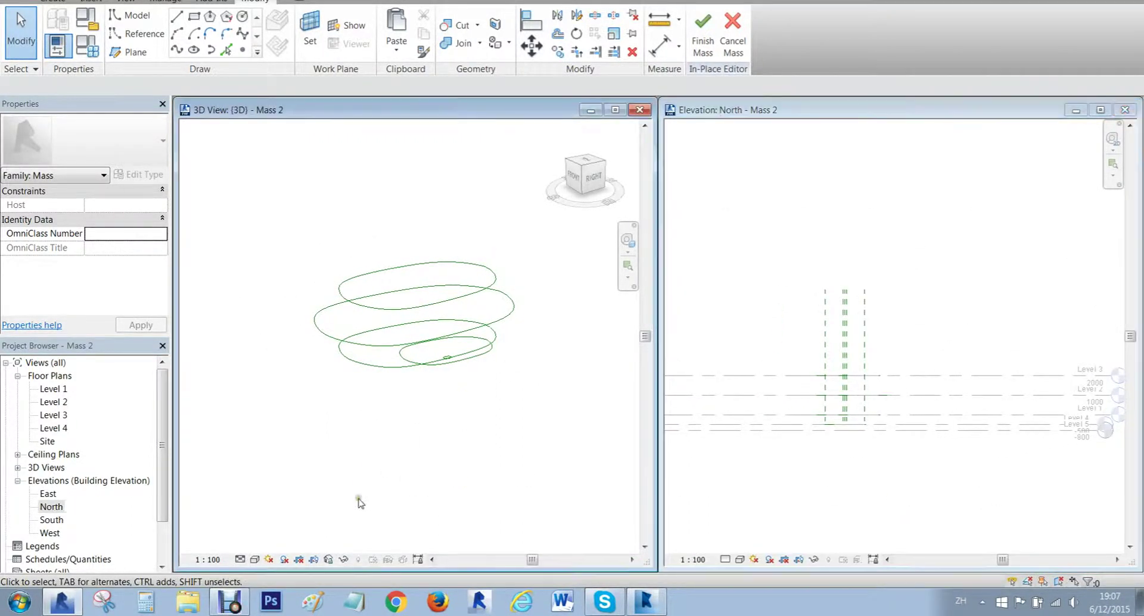
pyautogui.moveTo(358, 498); pyautogui.dragTo(382, 484, button='middle')
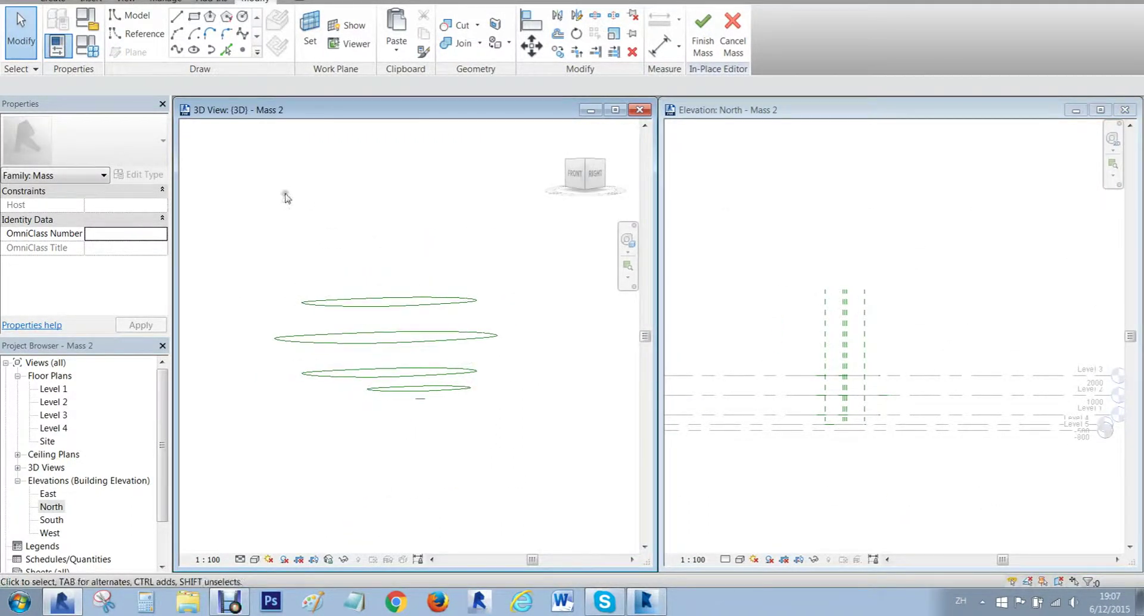
pyautogui.moveTo(232, 188); pyautogui.dragTo(581, 542)
pyautogui.click(726, 81)
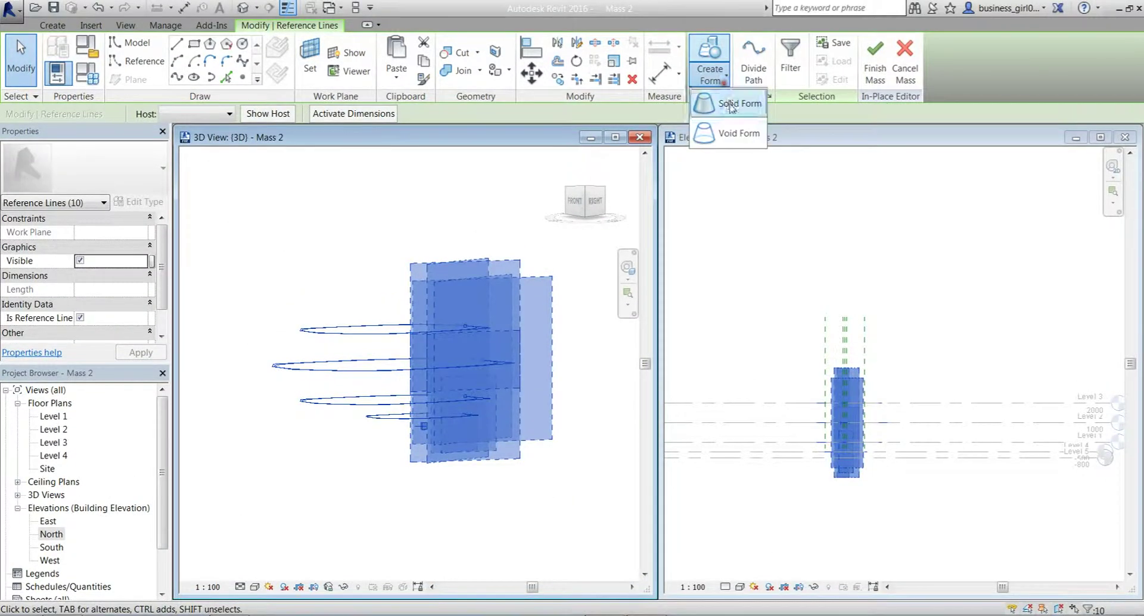
pyautogui.click(732, 104)
pyautogui.keyDown('shift'); pyautogui.moveTo(515, 410); pyautogui.dragTo(439, 381, button='middle'); pyautogui.keyUp('shift')
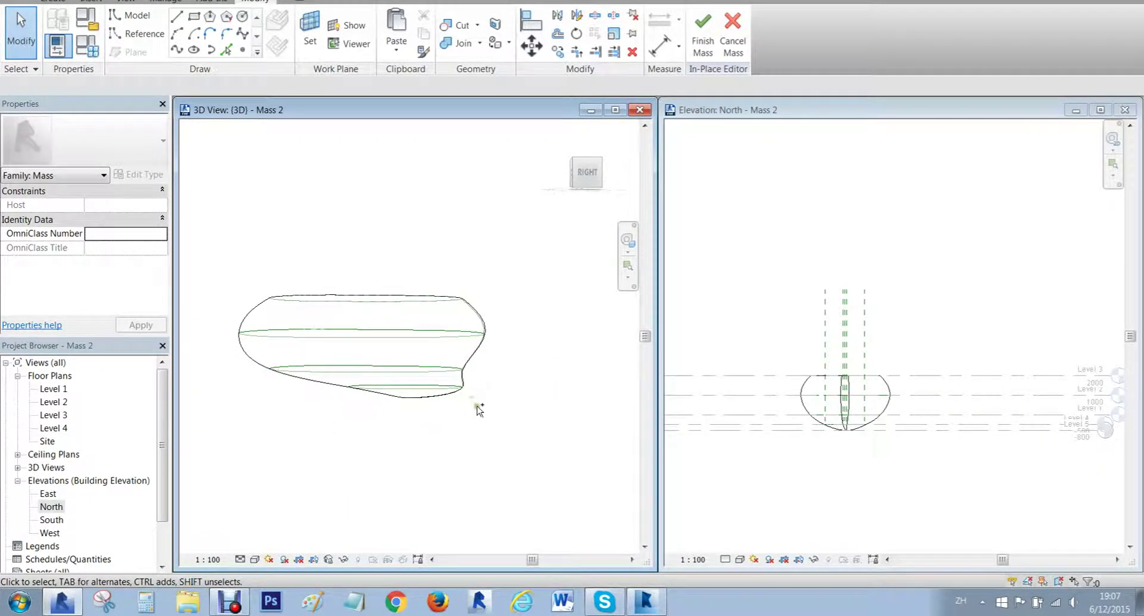
pyautogui.hotkey('ctrl', 'z')
# Move the Level 4 and Level 5 profiles together about 1437 mm south in the top view.
pyautogui.keyDown('shift'); pyautogui.moveTo(467, 449); pyautogui.dragTo(514, 460, button='middle'); pyautogui.keyUp('shift')
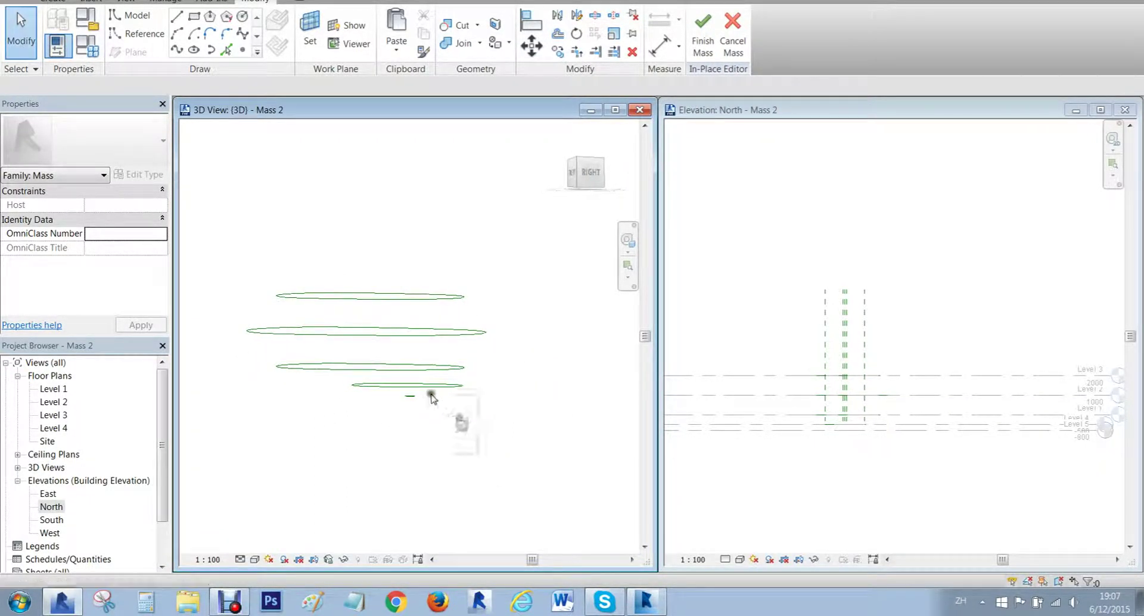
pyautogui.moveTo(477, 454); pyautogui.dragTo(356, 379)
pyautogui.click(488, 353)
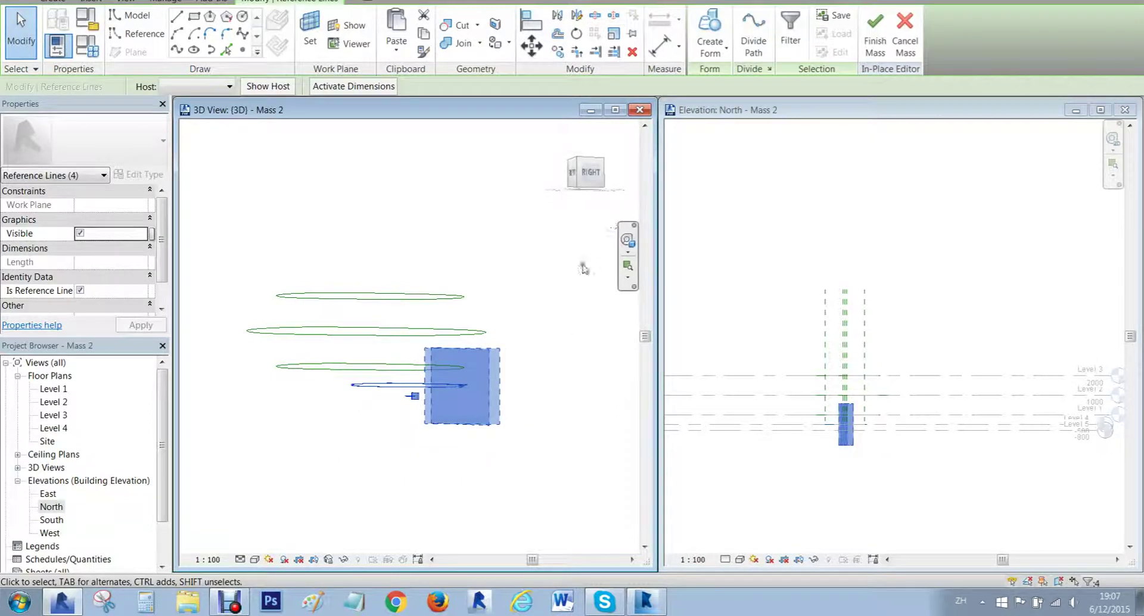
pyautogui.keyDown('shift'); pyautogui.moveTo(581, 243); pyautogui.dragTo(611, 153, button='middle'); pyautogui.keyUp('shift')
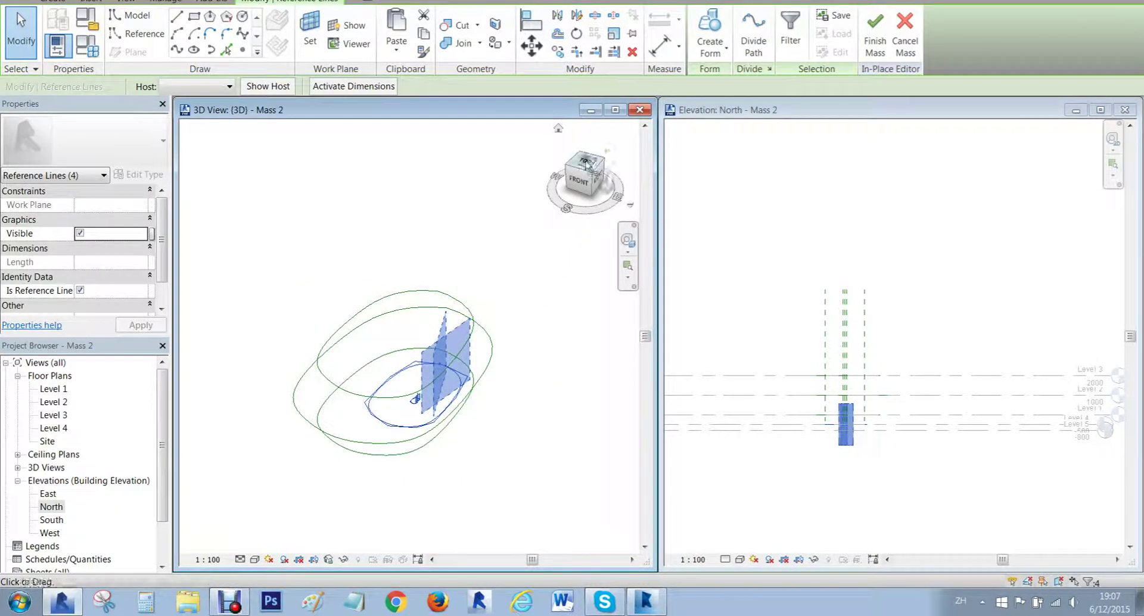
pyautogui.click(587, 162)
pyautogui.press('m')
pyautogui.press('v')
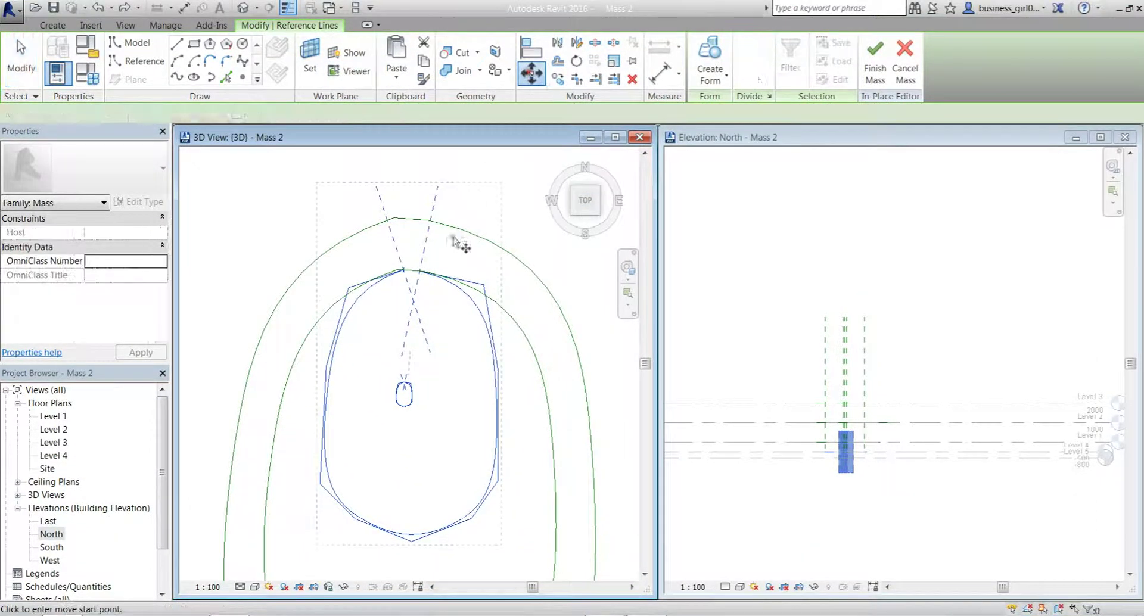
pyautogui.click(410, 270)
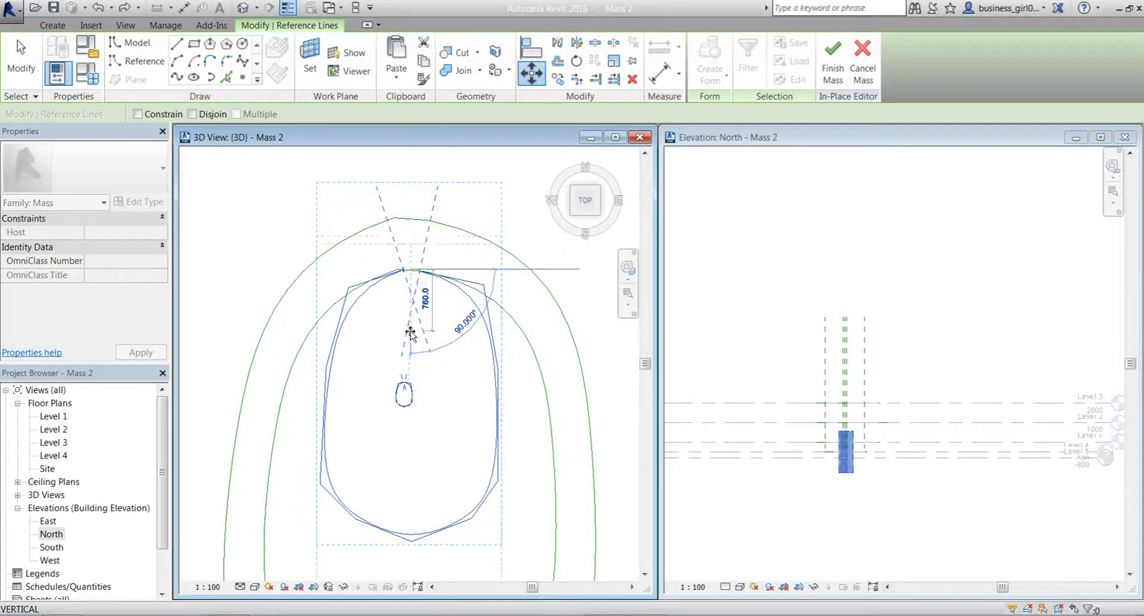
pyautogui.scroll(-2, 412, 331)
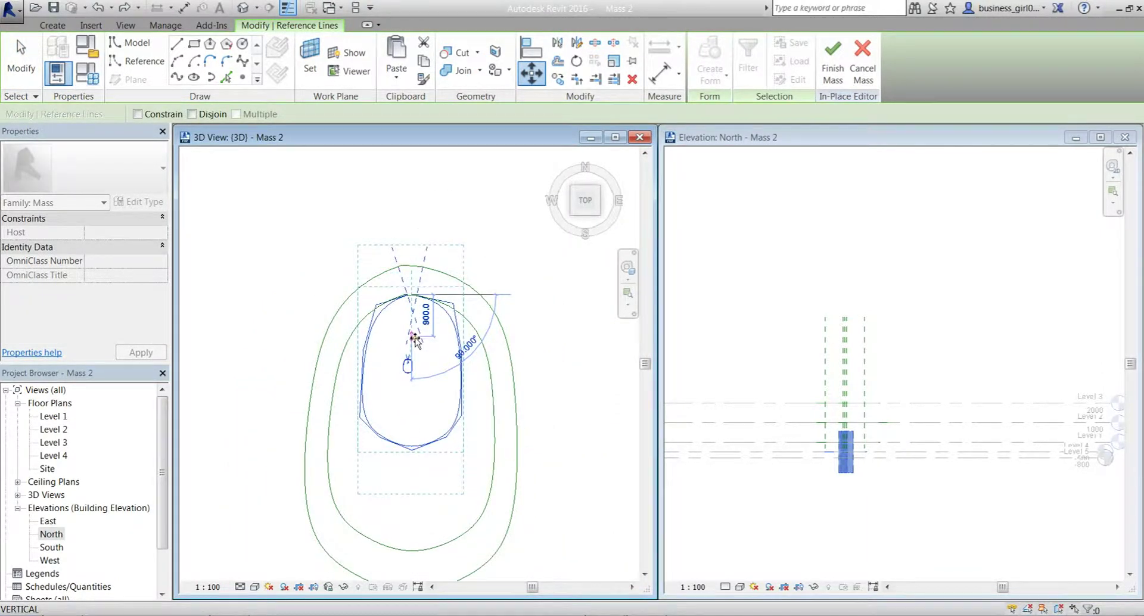
pyautogui.click(415, 362)
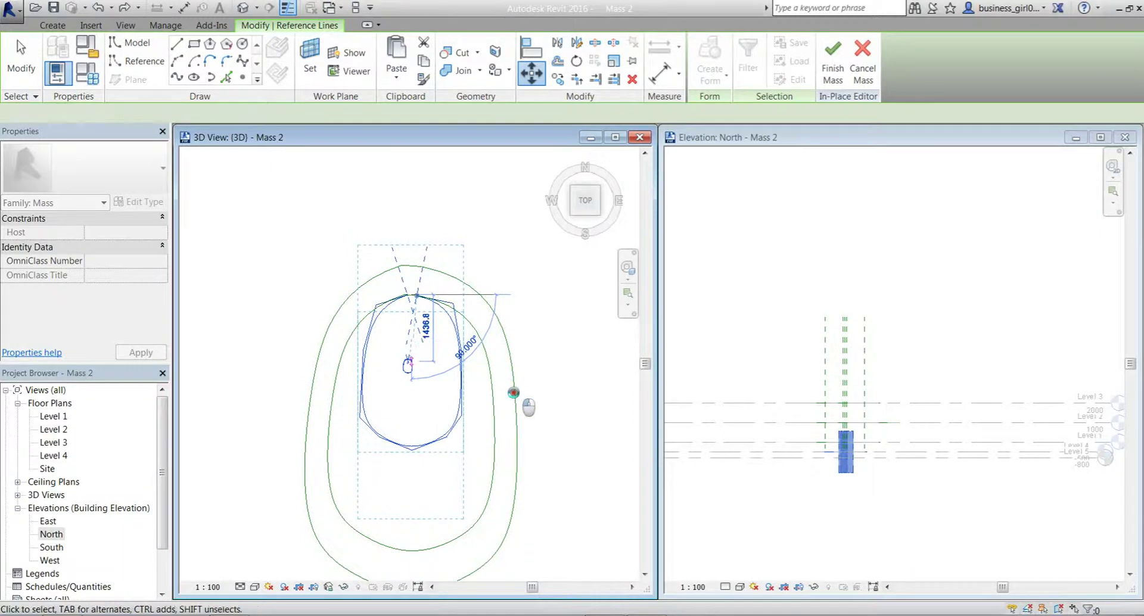
pyautogui.click(566, 448)
# Create a solid form from all five stacked reference-line profiles and inspect it in 3D.
pyautogui.keyDown('shift'); pyautogui.moveTo(566, 448); pyautogui.dragTo(483, 419, button='middle'); pyautogui.keyUp('shift')
pyautogui.moveTo(258, 247); pyautogui.dragTo(525, 417)
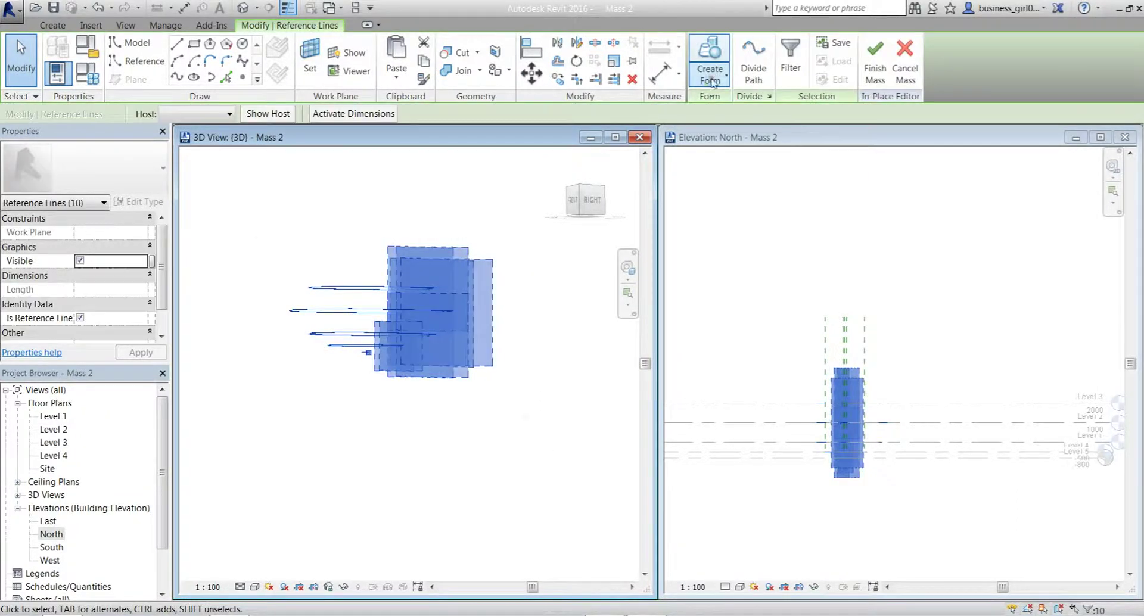
pyautogui.click(709, 83)
pyautogui.click(730, 122)
pyautogui.click(349, 421)
pyautogui.keyDown('shift'); pyautogui.moveTo(340, 437); pyautogui.dragTo(413, 530, button='middle'); pyautogui.keyUp('shift')
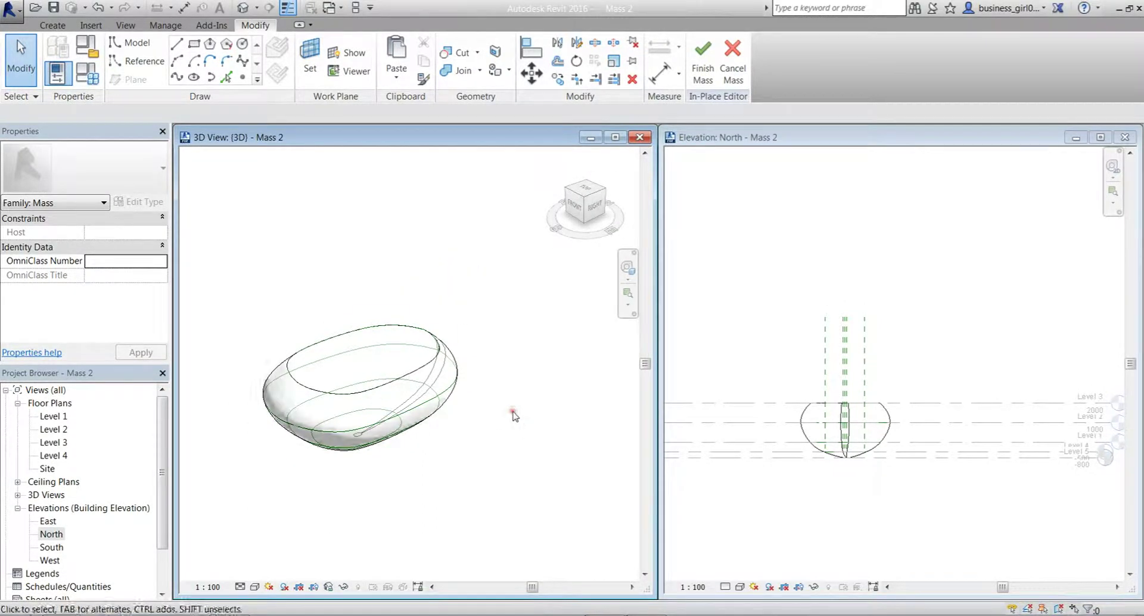
# Finish the in-place mass and inspect its completed shape from above in 3D.
pyautogui.keyDown('shift'); pyautogui.moveTo(513, 412); pyautogui.dragTo(498, 388, button='middle'); pyautogui.keyUp('shift')
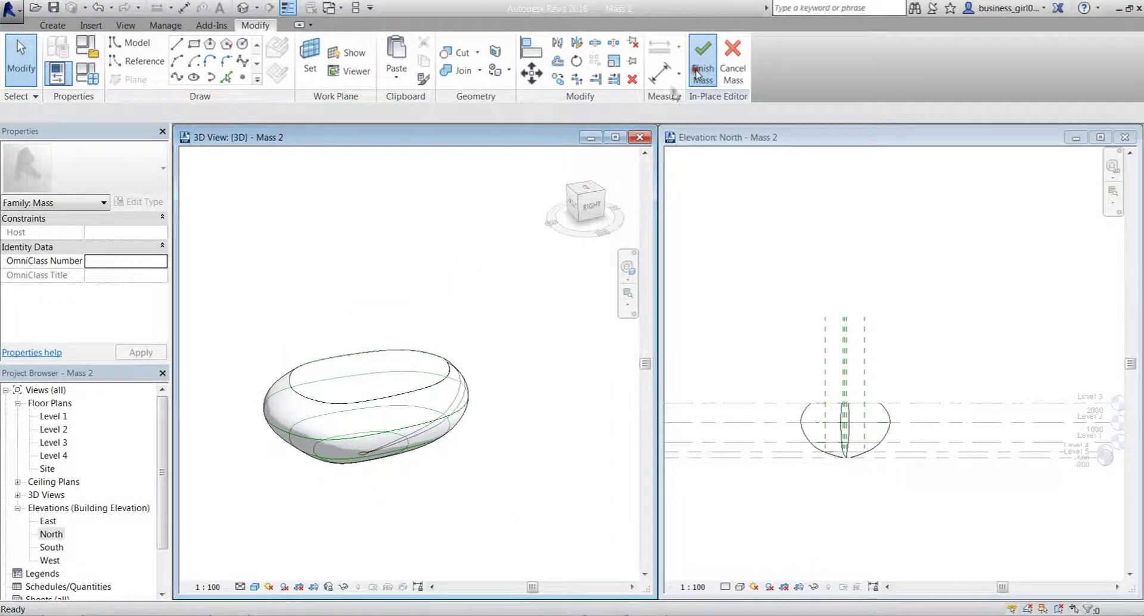
pyautogui.click(696, 70)
pyautogui.scroll(3, 485, 442)
pyautogui.keyDown('shift'); pyautogui.moveTo(485, 442); pyautogui.dragTo(543, 322, button='middle'); pyautogui.keyUp('shift')
pyautogui.moveTo(423, 475); pyautogui.dragTo(510, 506, button='middle')
pyautogui.scroll(-2, 518, 450)
# Try Generic - 200mm walls by face on the mass's large curved face and narrow back strip, and inspect them around the underside.
pyautogui.click(64, 25)
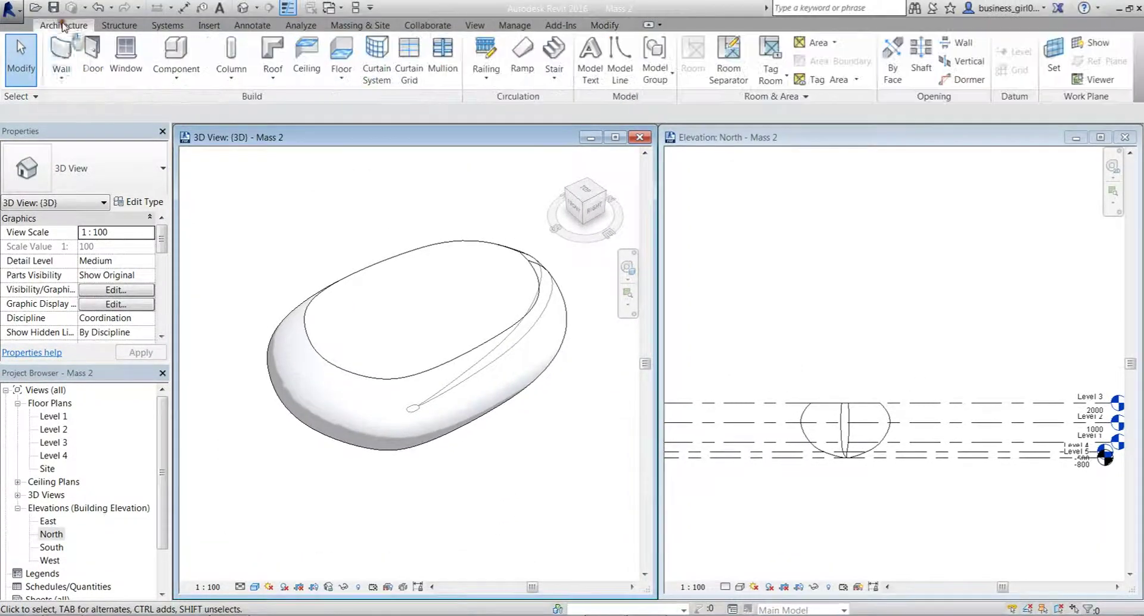
pyautogui.click(72, 77)
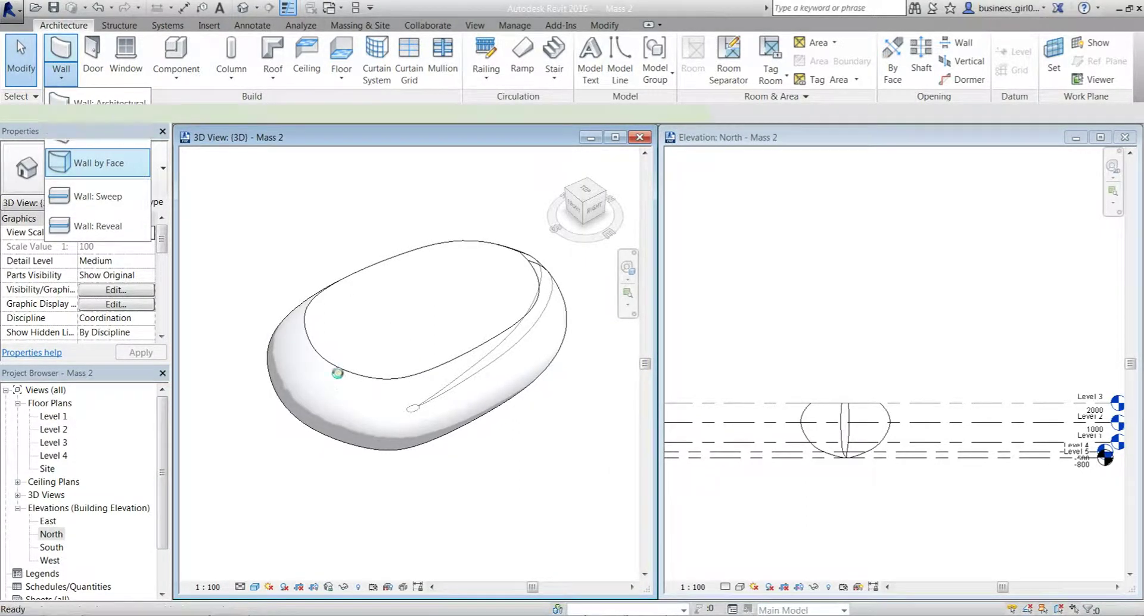
pyautogui.click(342, 369)
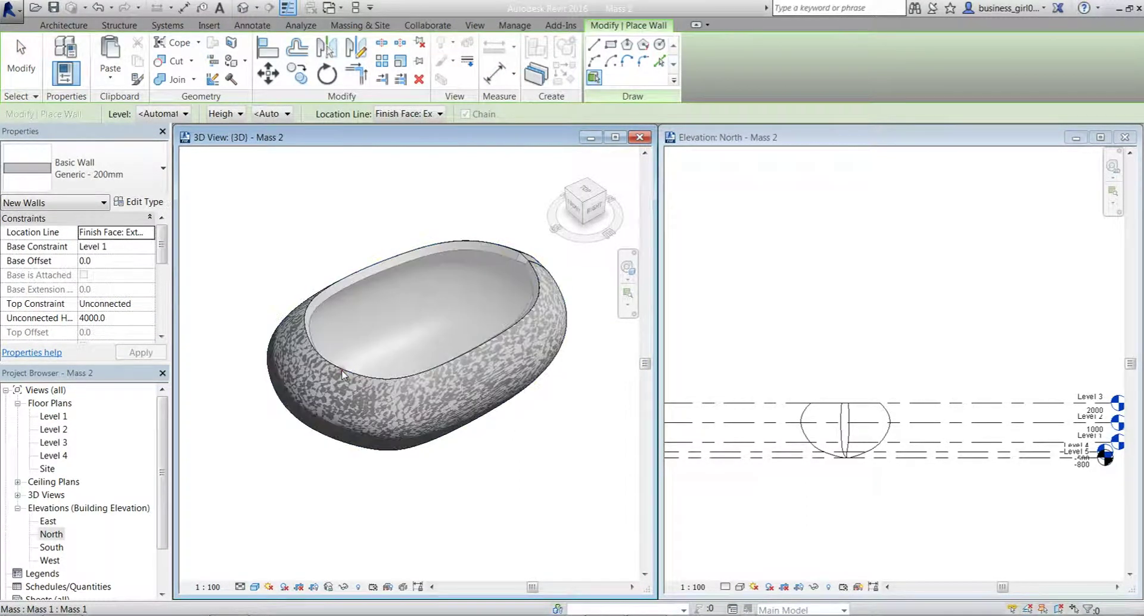
pyautogui.keyDown('shift'); pyautogui.moveTo(554, 508); pyautogui.dragTo(298, 286, button='middle'); pyautogui.keyUp('shift')
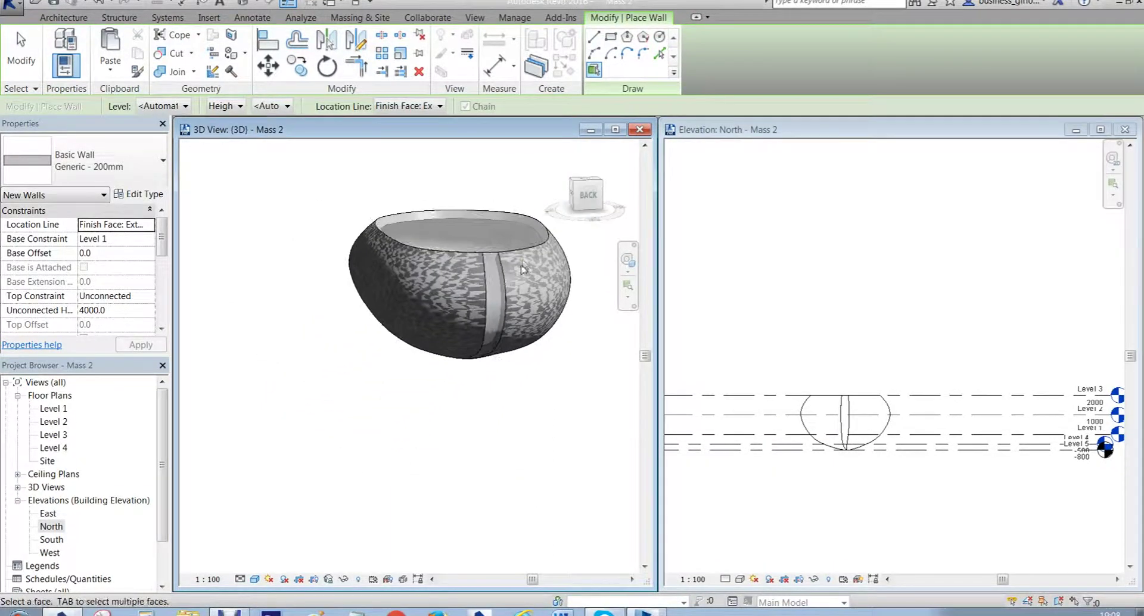
pyautogui.click(490, 257)
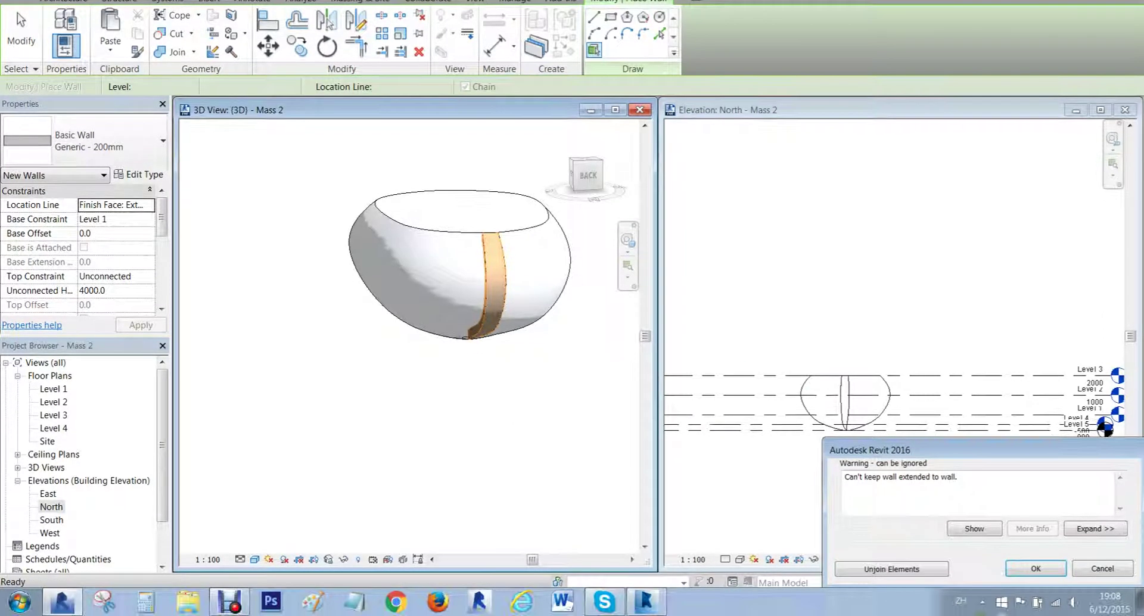
pyautogui.click(1036, 589)
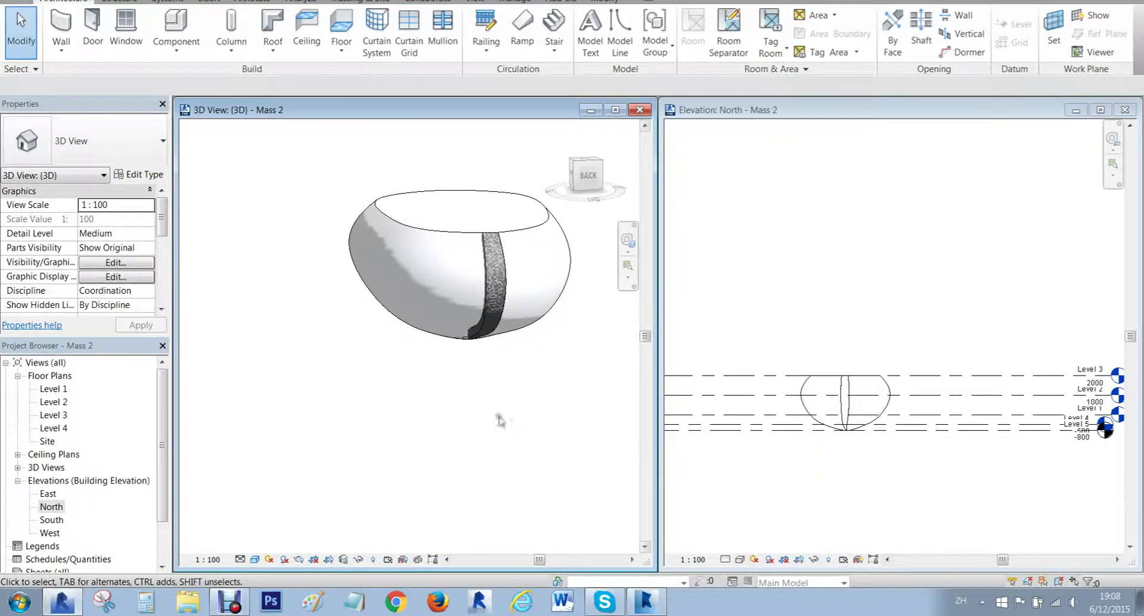
pyautogui.keyDown('shift'); pyautogui.moveTo(499, 421); pyautogui.dragTo(582, 332, button='middle'); pyautogui.keyUp('shift')
pyautogui.scroll(7, 417, 453)
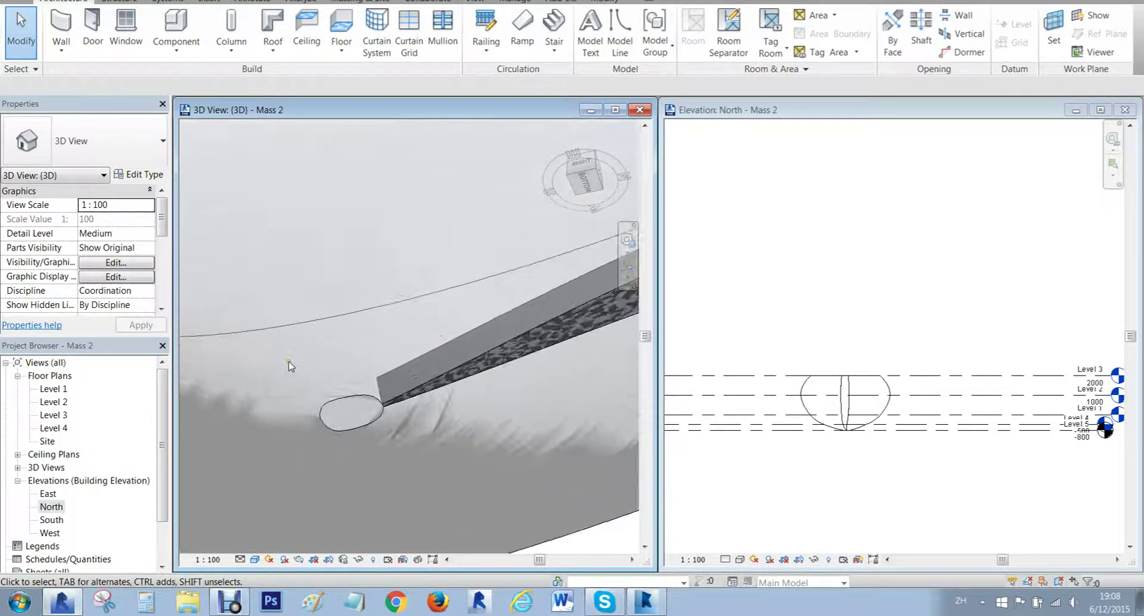
pyautogui.keyDown('shift'); pyautogui.moveTo(322, 374); pyautogui.dragTo(517, 546, button='middle'); pyautogui.keyUp('shift')
pyautogui.scroll(-8, 569, 489)
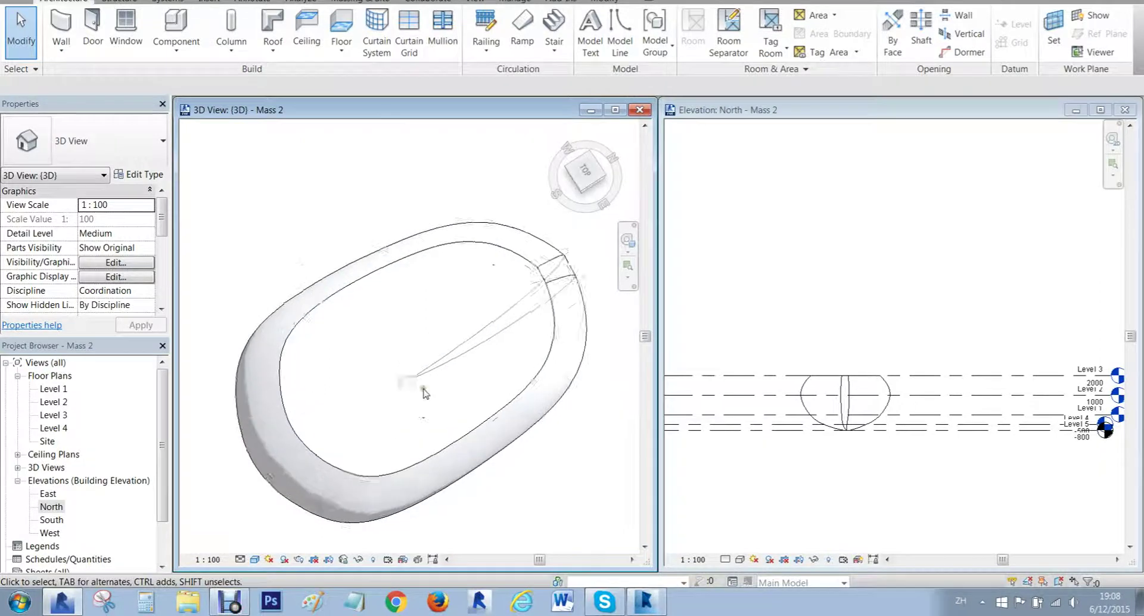
pyautogui.scroll(3, 399, 378)
pyautogui.scroll(-3, 405, 382)
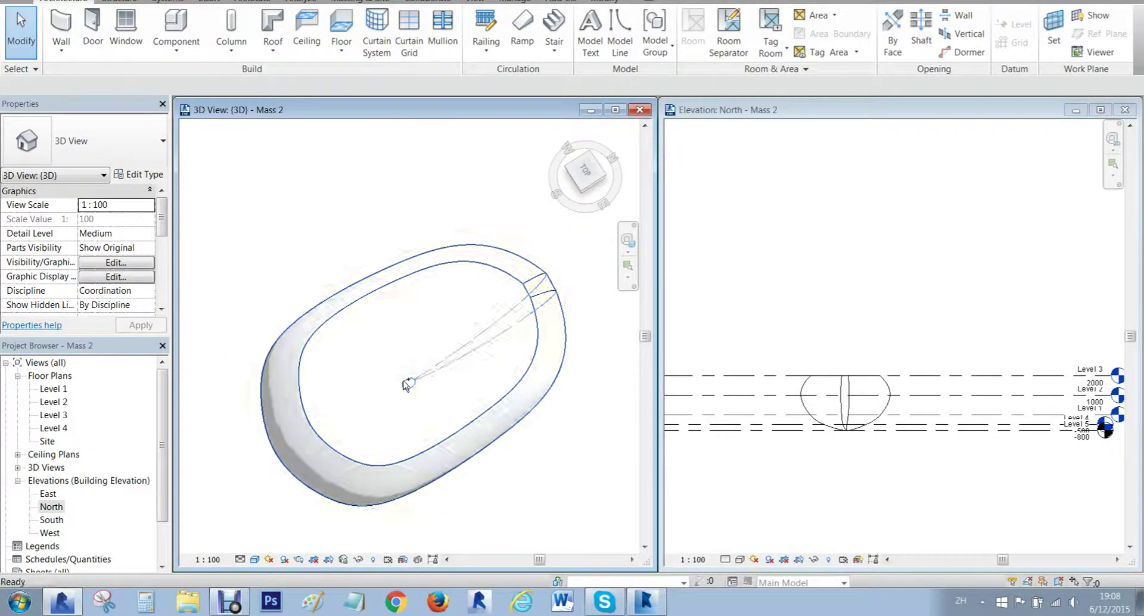
# Reopen the mass for in-place editing with only its five reference-line profiles, without the solid form.
pyautogui.doubleClick(405, 384)
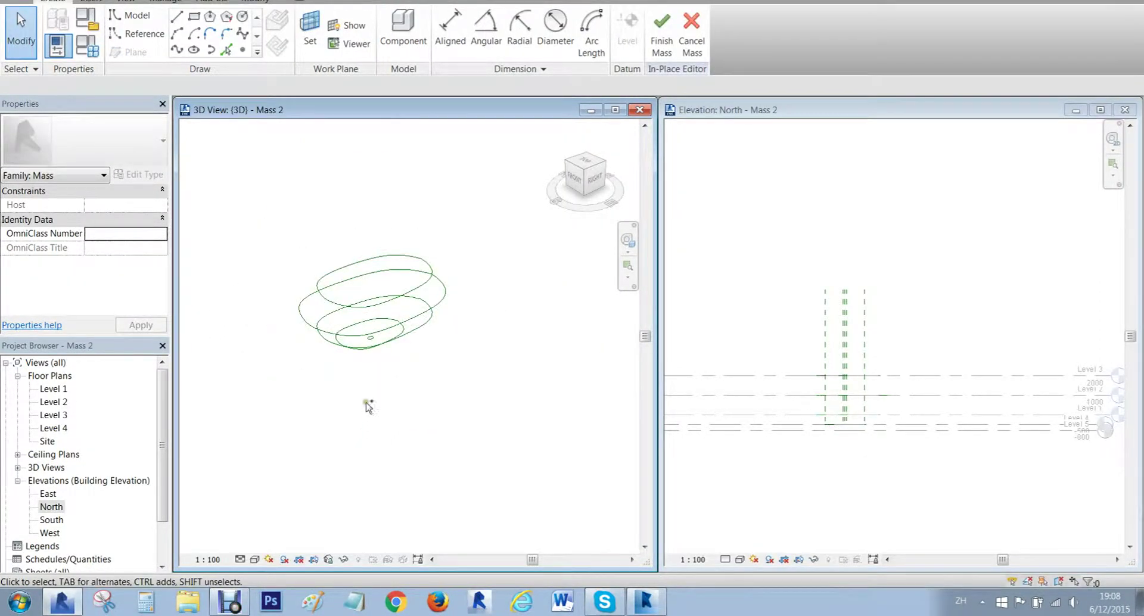
pyautogui.scroll(5, 370, 358)
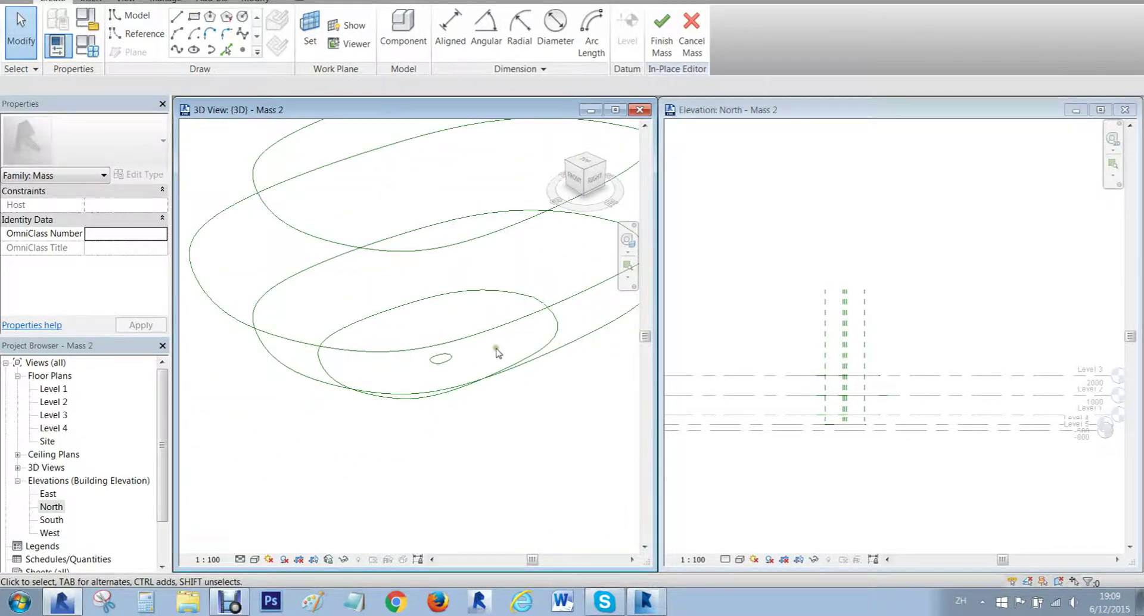
pyautogui.scroll(2, 498, 353)
pyautogui.scroll(3, 468, 352)
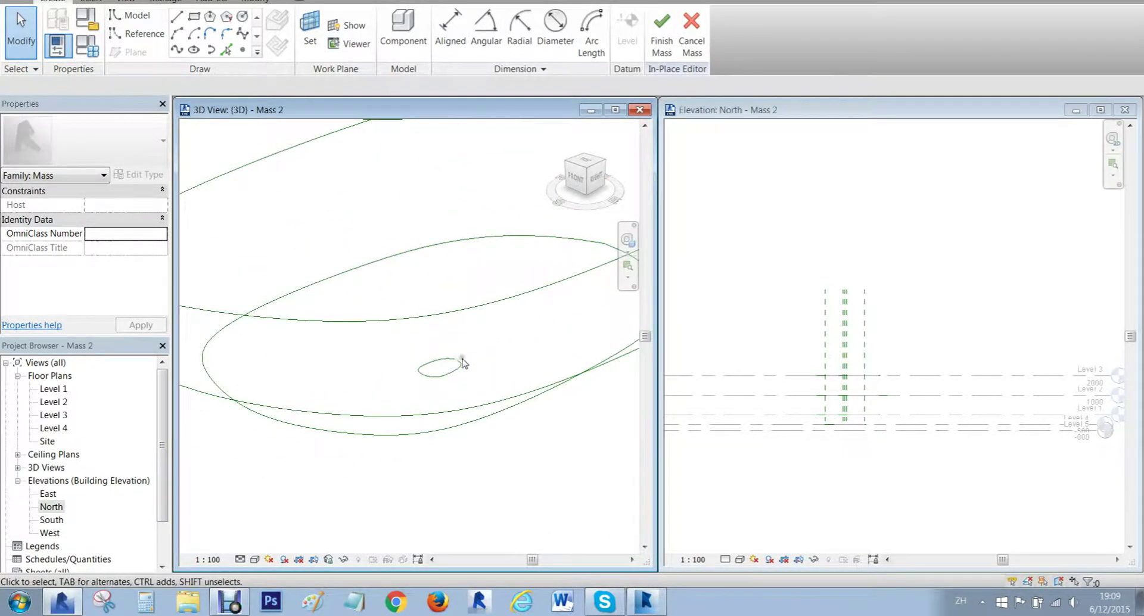
pyautogui.click(444, 376)
pyautogui.keyDown('shift'); pyautogui.moveTo(380, 313); pyautogui.dragTo(199, 319, button='middle'); pyautogui.keyUp('shift')
pyautogui.keyDown('ctrl'); pyautogui.click(307, 304); pyautogui.keyUp('ctrl')
pyautogui.keyDown('ctrl'); pyautogui.click(303, 277); pyautogui.keyUp('ctrl')
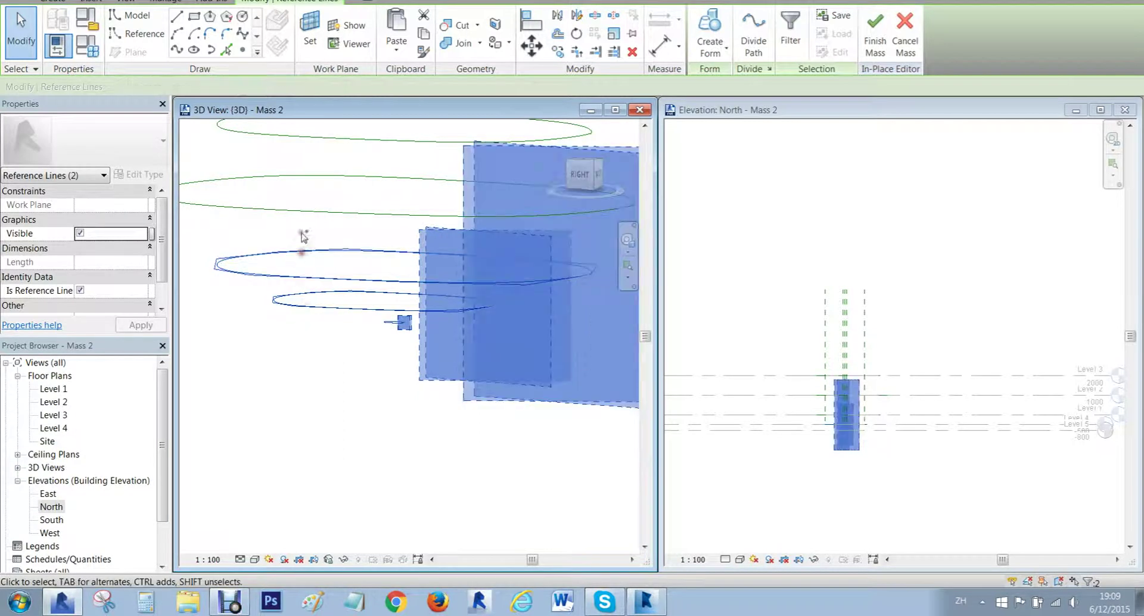
pyautogui.scroll(-1, 303, 245)
pyautogui.moveTo(304, 245); pyautogui.dragTo(349, 346, button='middle')
pyautogui.scroll(-1, 354, 342)
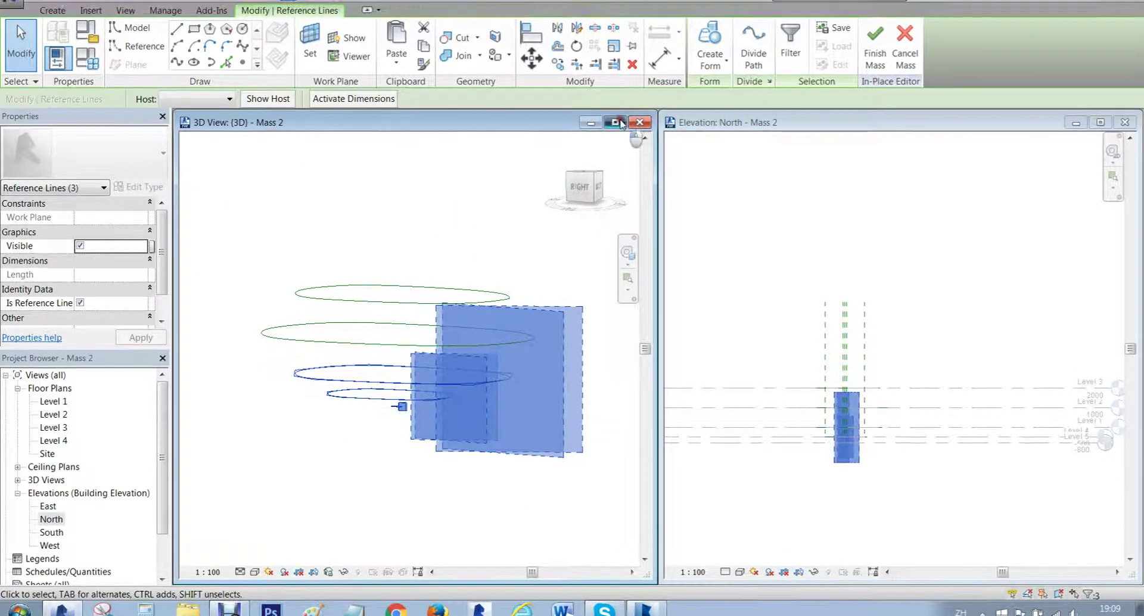
# Maximize the 3D view and create a solid form from all five stacked reference-line profiles.
pyautogui.click(615, 109)
pyautogui.moveTo(659, 345); pyautogui.dragTo(932, 459, button='middle')
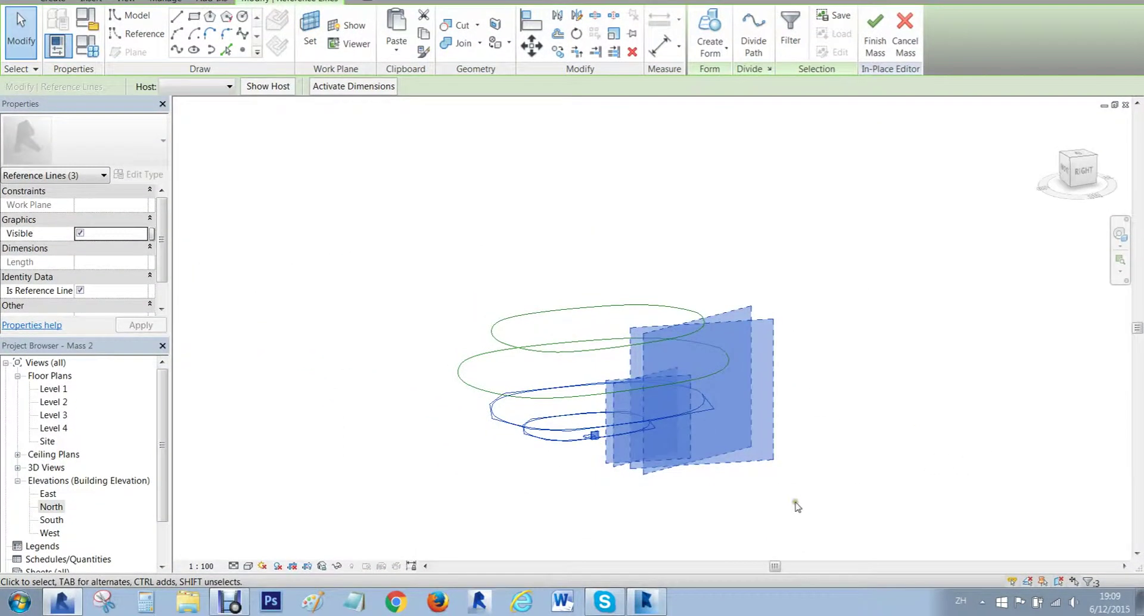
pyautogui.click(791, 510)
pyautogui.moveTo(806, 468); pyautogui.dragTo(834, 362, button='middle')
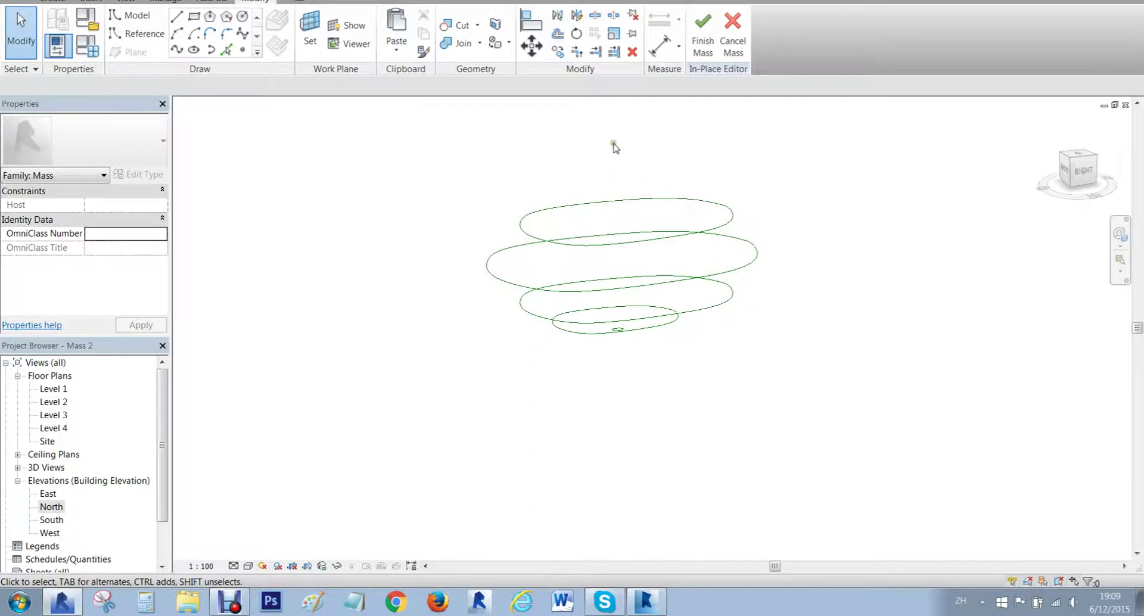
pyautogui.click(576, 203)
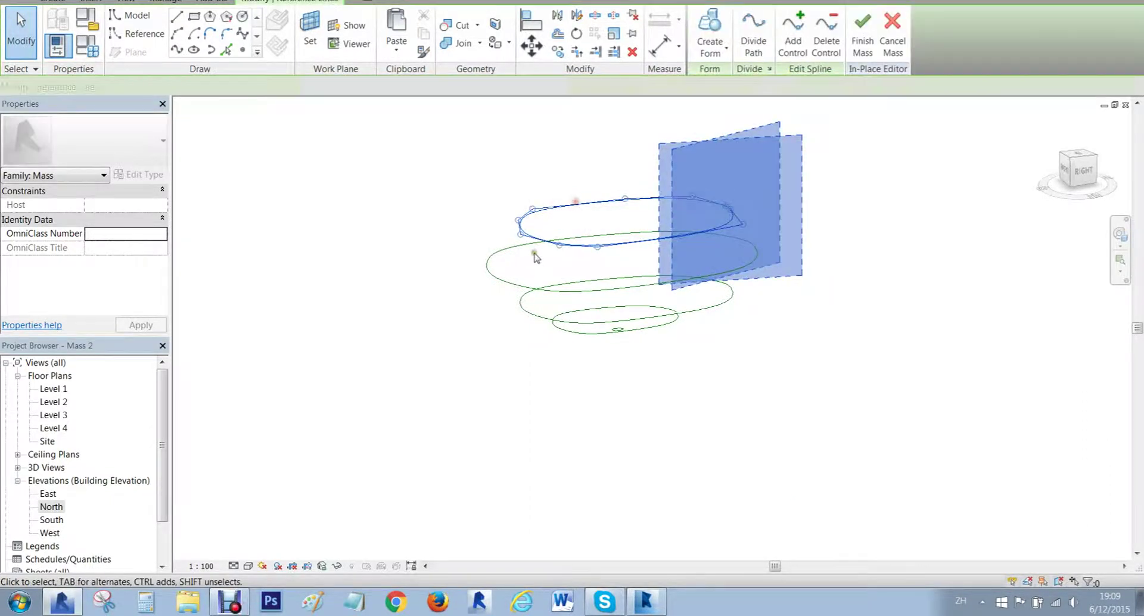
pyautogui.keyDown('ctrl'); pyautogui.click(503, 277); pyautogui.keyUp('ctrl')
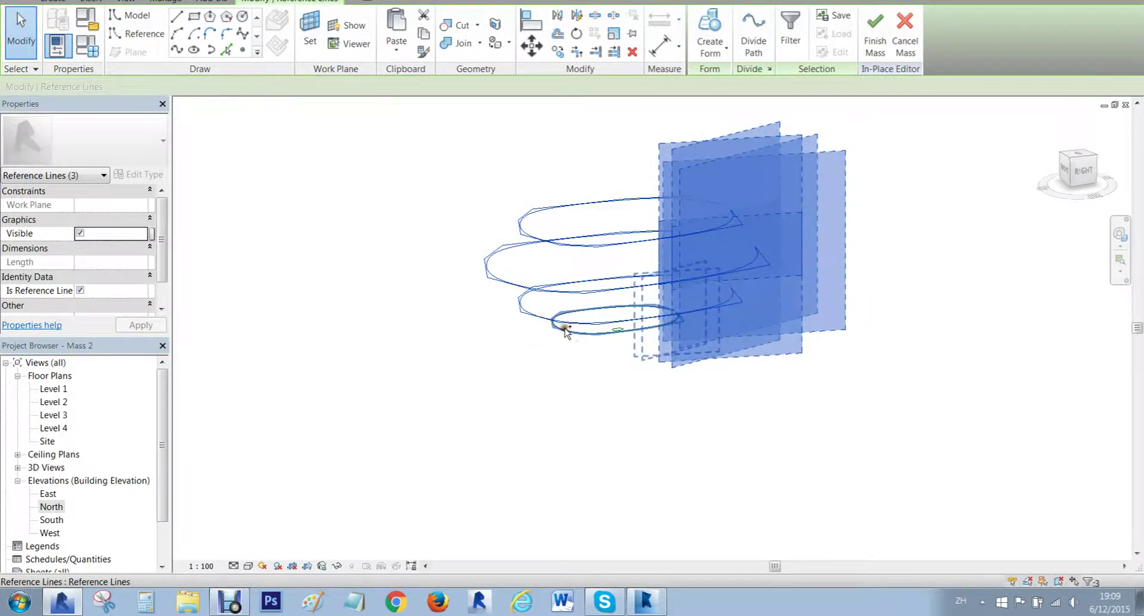
pyautogui.keyDown('ctrl'); pyautogui.click(565, 330); pyautogui.keyUp('ctrl')
pyautogui.scroll(5, 566, 321)
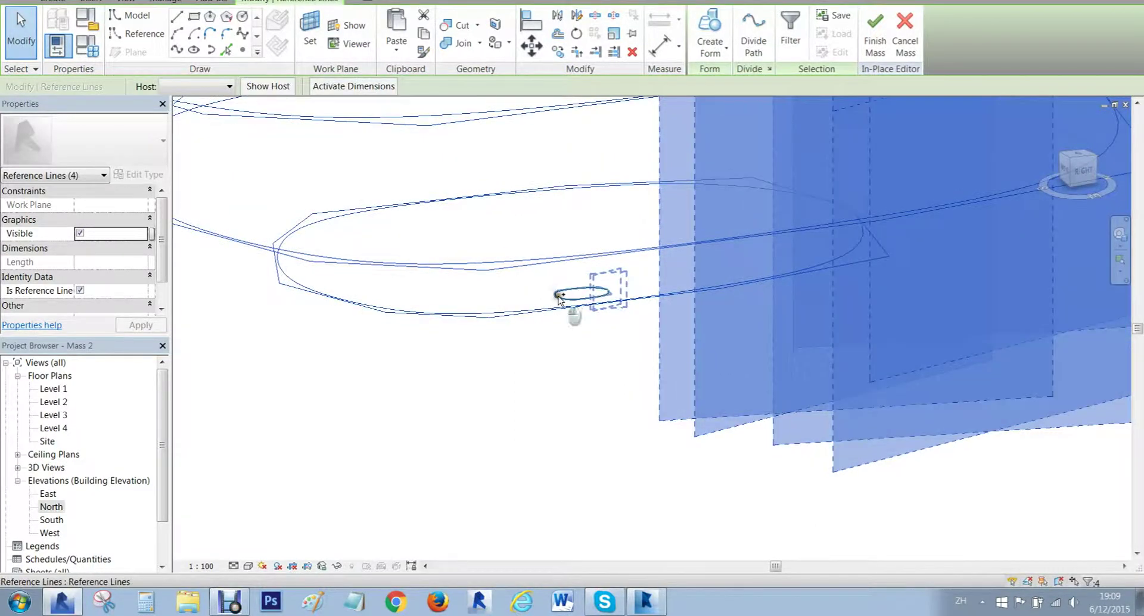
pyautogui.keyDown('ctrl'); pyautogui.click(557, 297); pyautogui.keyUp('ctrl')
pyautogui.scroll(-4, 558, 296)
pyautogui.keyDown('shift'); pyautogui.moveTo(554, 322); pyautogui.dragTo(647, 402, button='middle'); pyautogui.keyUp('shift')
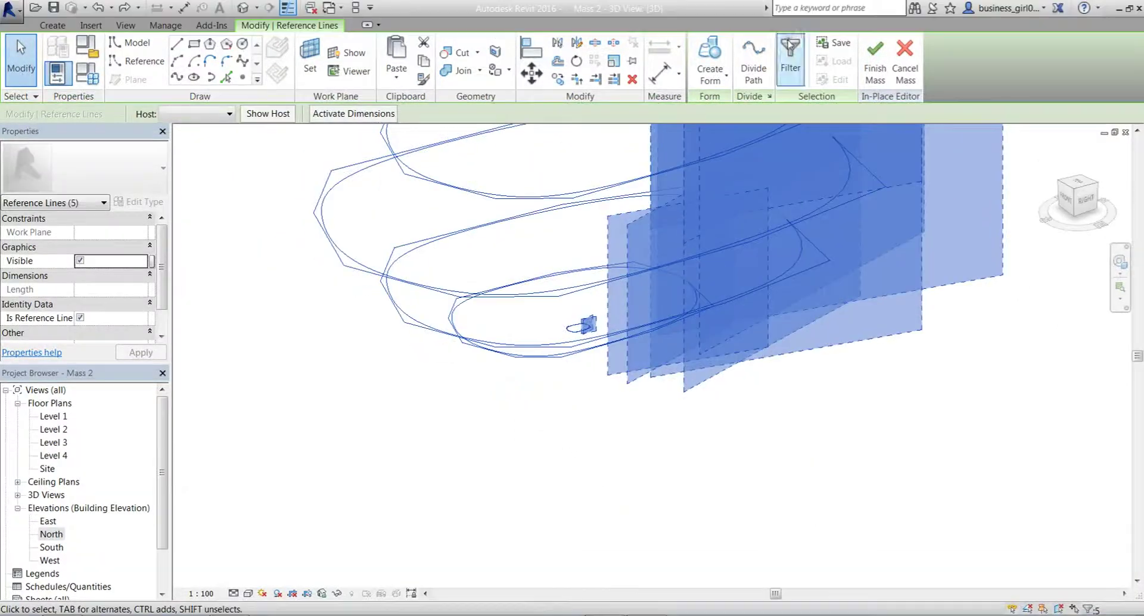
pyautogui.click(719, 89)
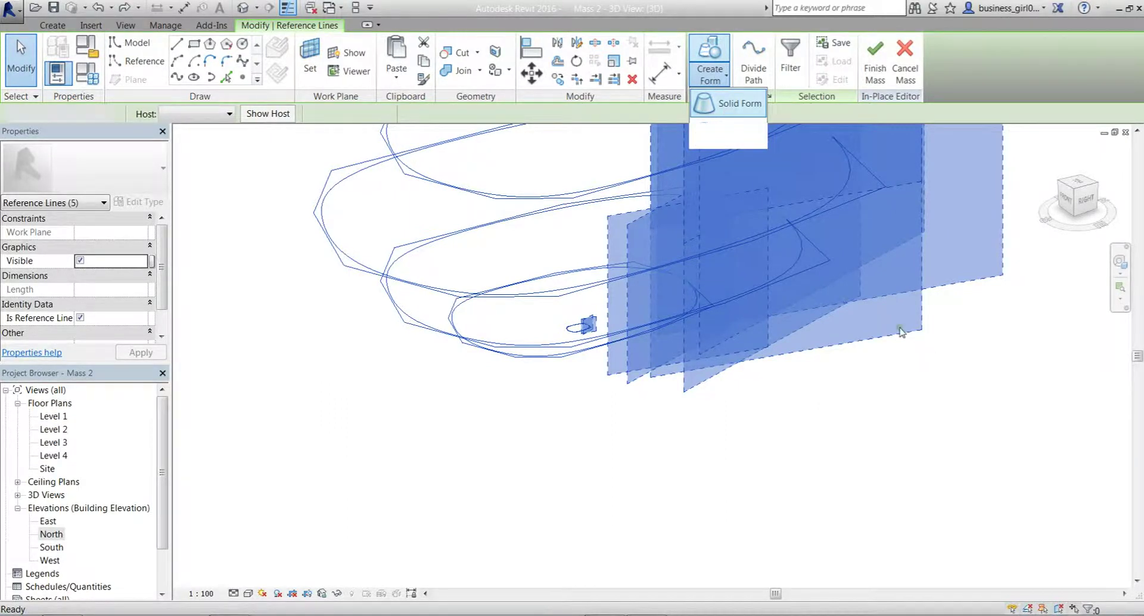
# Try a solid form through the tiny Level 5 profile and the short closing segments of the four profiles above it.
pyautogui.keyDown('shift'); pyautogui.moveTo(892, 333); pyautogui.dragTo(567, 239, button='middle'); pyautogui.keyUp('shift')
pyautogui.scroll(5, 569, 435)
pyautogui.scroll(2, 509, 316)
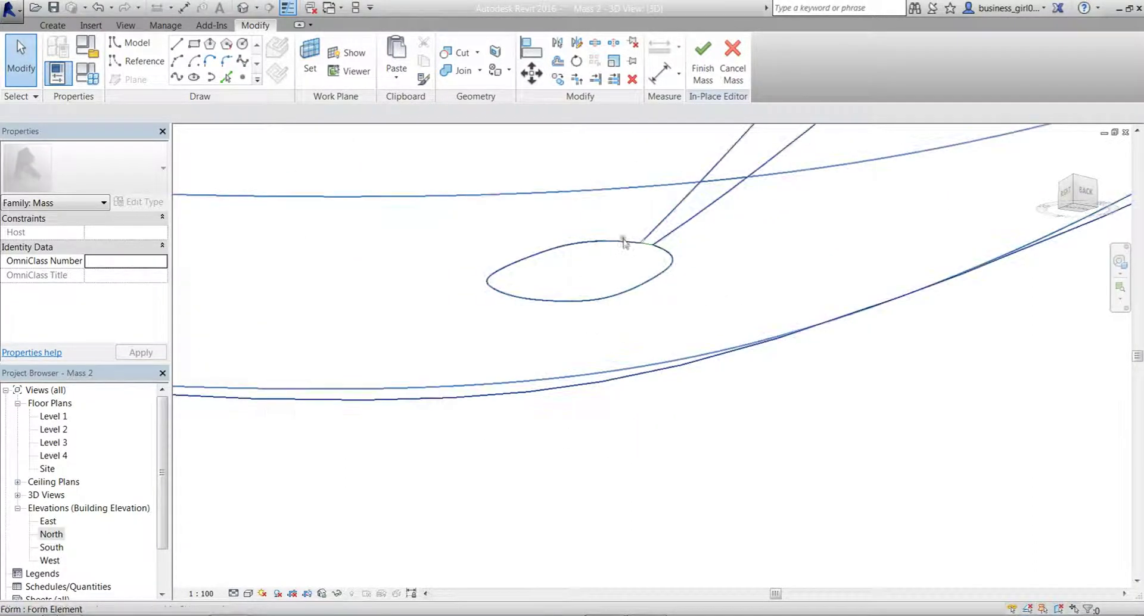
pyautogui.scroll(2, 656, 251)
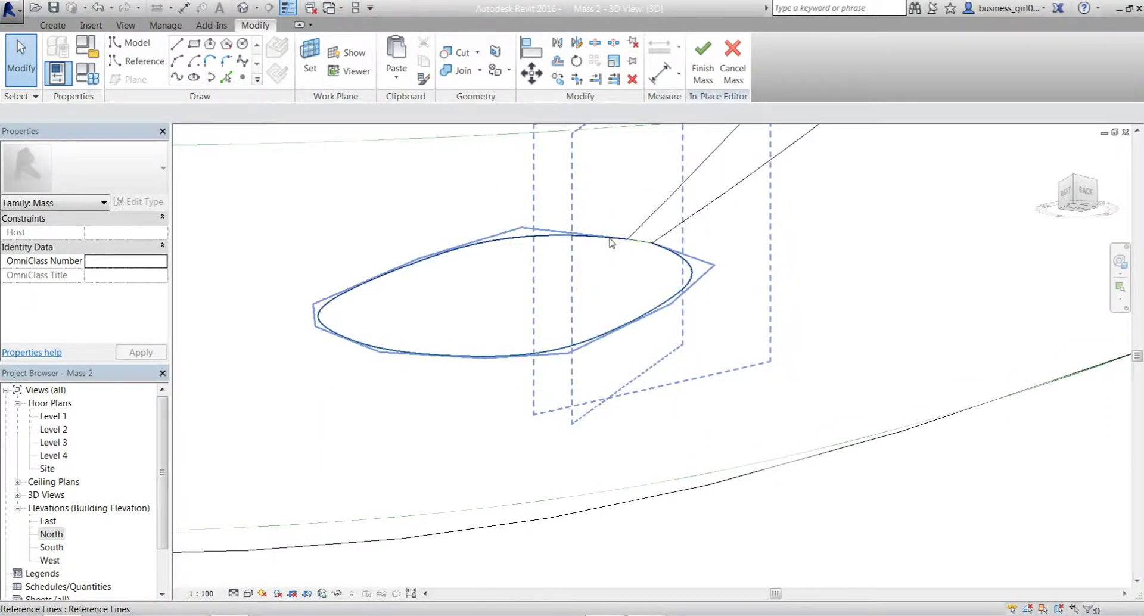
pyautogui.click(611, 241)
pyautogui.scroll(-3, 611, 241)
pyautogui.moveTo(744, 315); pyautogui.dragTo(646, 413, button='middle')
pyautogui.scroll(-3, 684, 210)
pyautogui.moveTo(684, 216); pyautogui.dragTo(544, 414, button='middle')
pyautogui.scroll(-2, 650, 268)
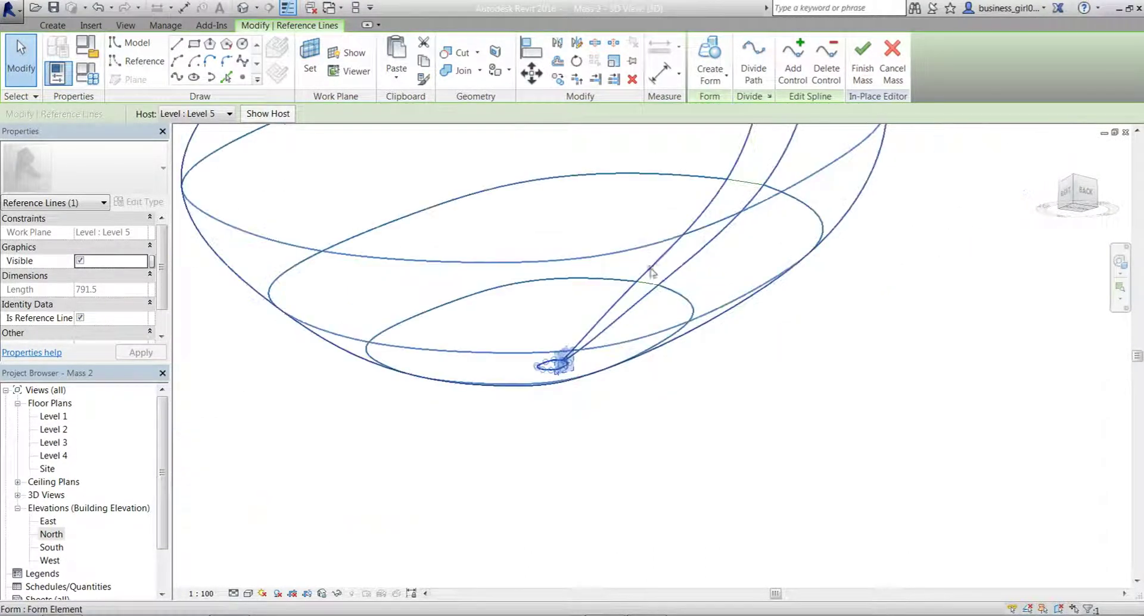
pyautogui.moveTo(650, 268); pyautogui.dragTo(581, 420, button='middle')
pyautogui.keyDown('ctrl'); pyautogui.click(674, 319); pyautogui.keyUp('ctrl')
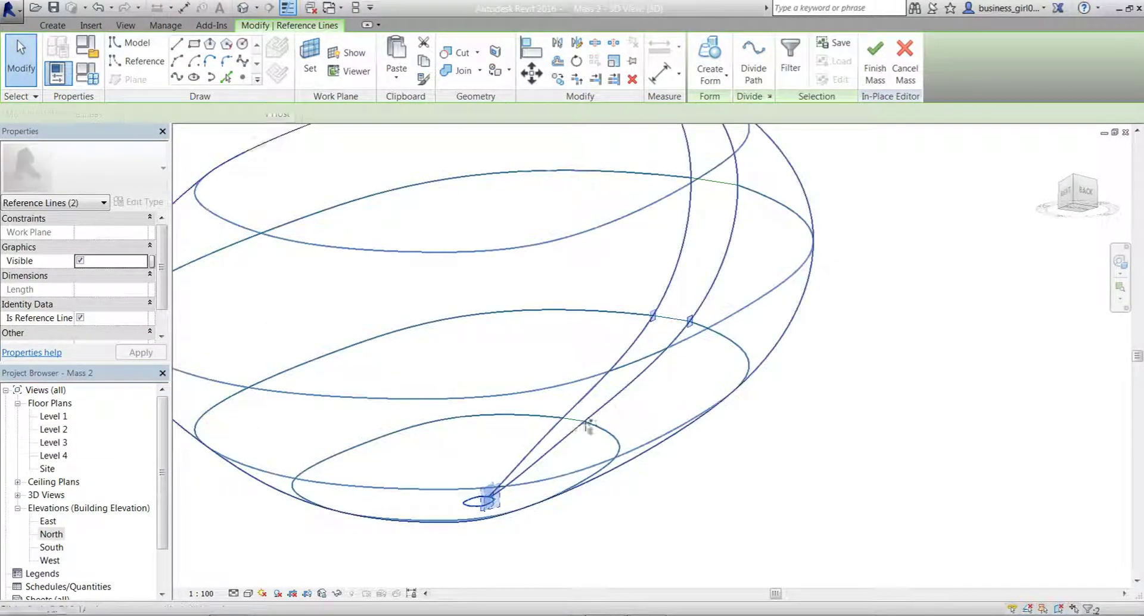
pyautogui.keyDown('ctrl'); pyautogui.click(574, 420); pyautogui.keyUp('ctrl')
pyautogui.moveTo(742, 181); pyautogui.dragTo(647, 412, button='middle')
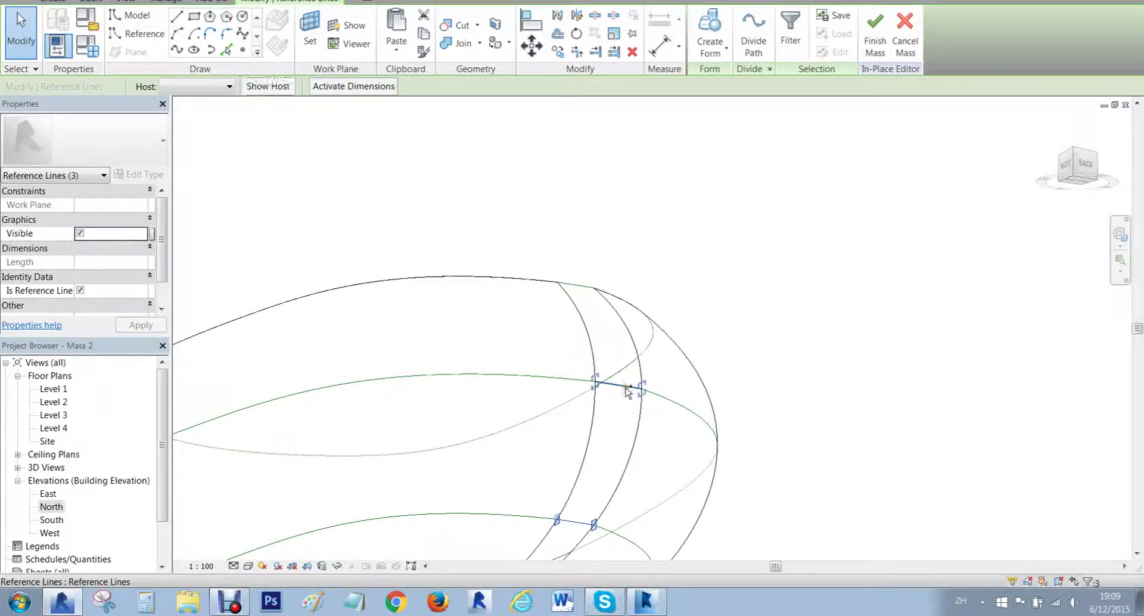
pyautogui.keyDown('ctrl'); pyautogui.click(576, 284); pyautogui.keyUp('ctrl')
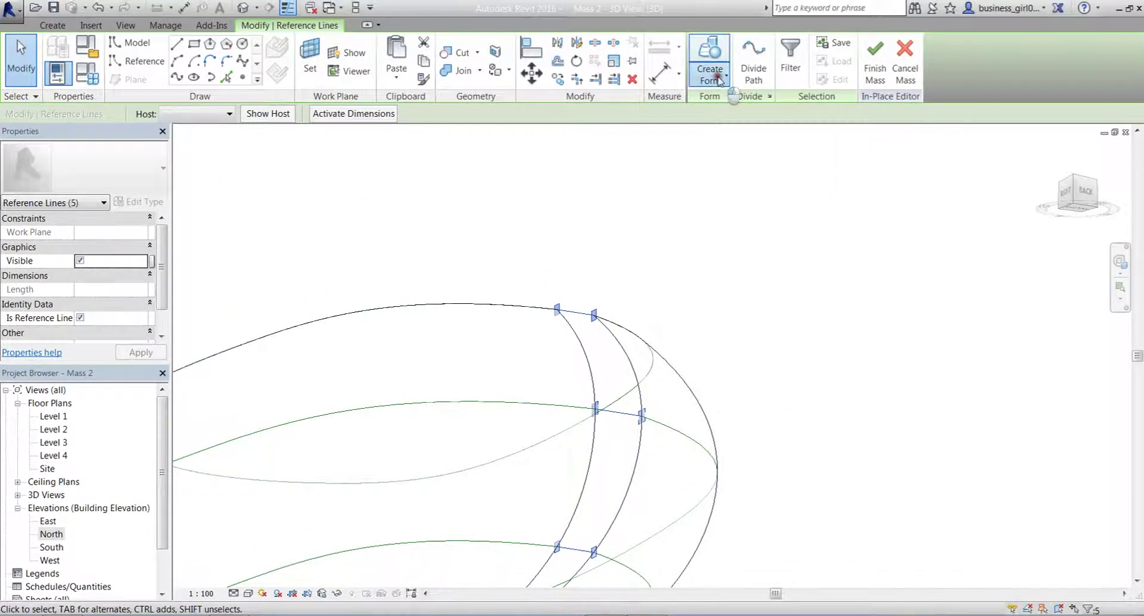
pyautogui.click(718, 77)
pyautogui.click(720, 104)
pyautogui.click(737, 194)
# Inspect the new strip form from the side and underneath, and undo it.
pyautogui.scroll(-3, 736, 195)
pyautogui.scroll(-1, 790, 303)
pyautogui.keyDown('shift'); pyautogui.moveTo(792, 303); pyautogui.dragTo(820, 457, button='middle'); pyautogui.keyUp('shift')
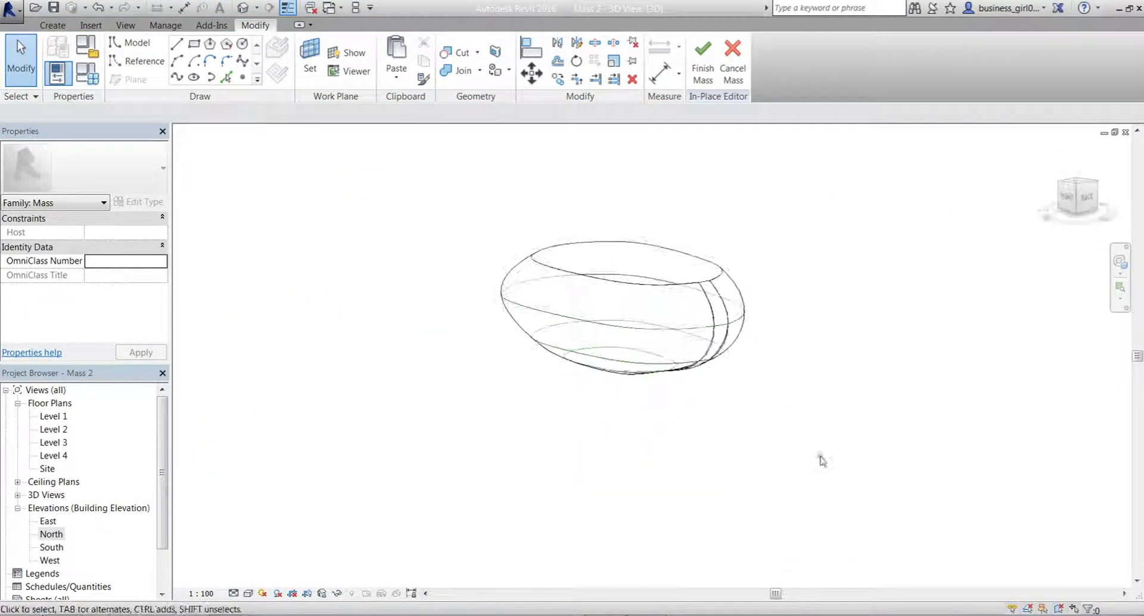
pyautogui.keyDown('shift'); pyautogui.moveTo(761, 376); pyautogui.dragTo(825, 245, button='middle'); pyautogui.keyUp('shift')
pyautogui.scroll(6, 750, 337)
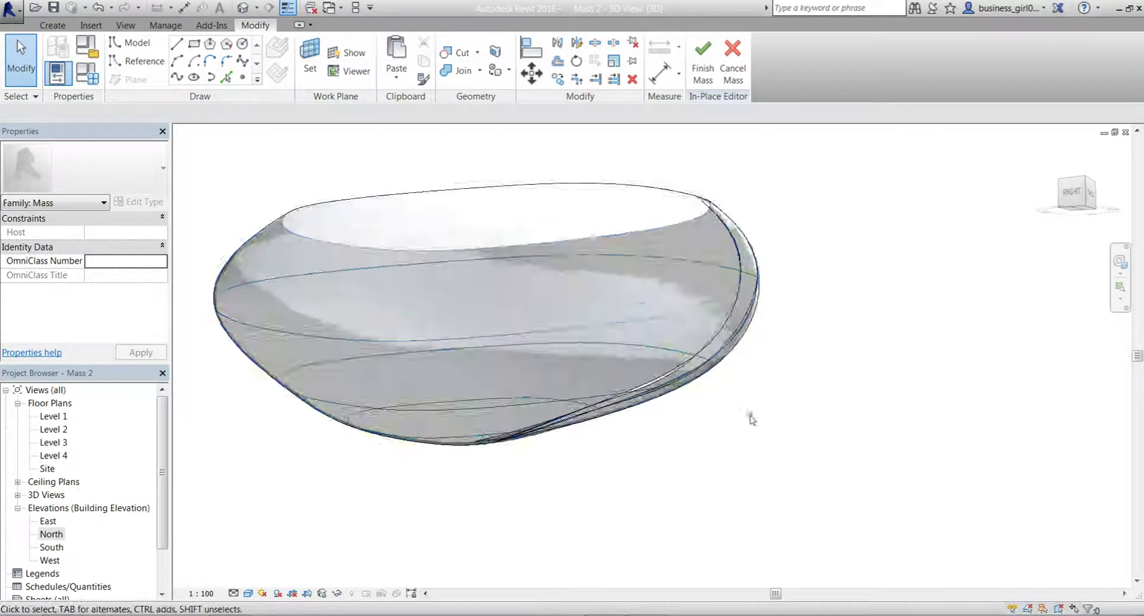
pyautogui.moveTo(752, 411)
pyautogui.keyDown('shift'); pyautogui.mouseDown(button='middle')
pyautogui.moveTo(760, 401)
pyautogui.moveTo(741, 387)
pyautogui.moveTo(600, 414)
pyautogui.mouseUp(button='middle'); pyautogui.keyUp('shift')
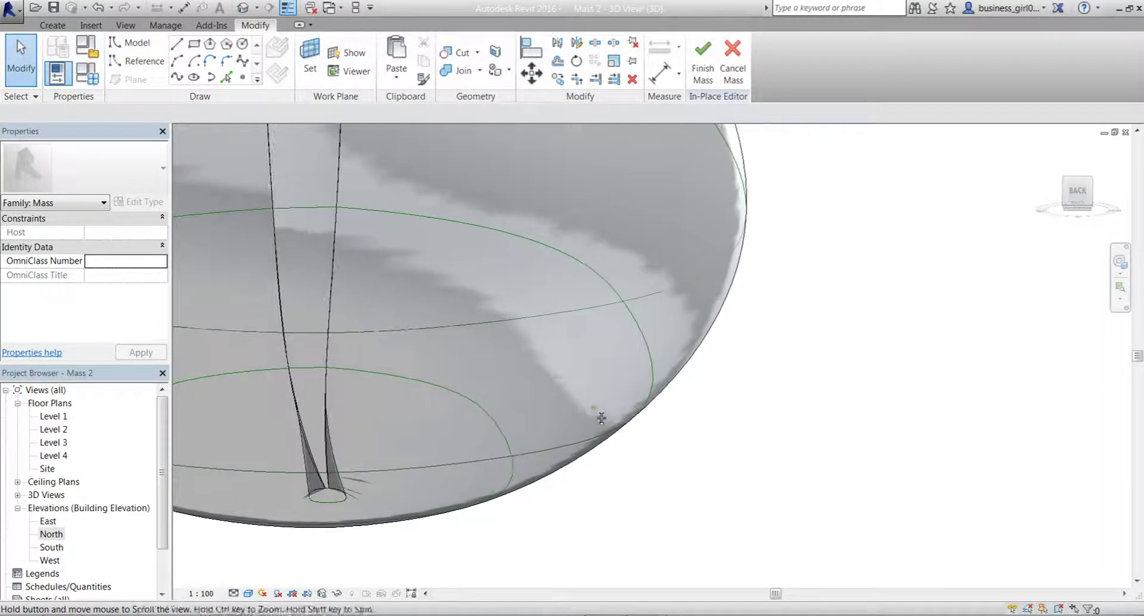
pyautogui.scroll(-5, 597, 415)
pyautogui.press('Escape')
# Try a solid form through only the five short closing segments of the stacked profiles, down to the tiny lowest one.
pyautogui.scroll(5, 727, 376)
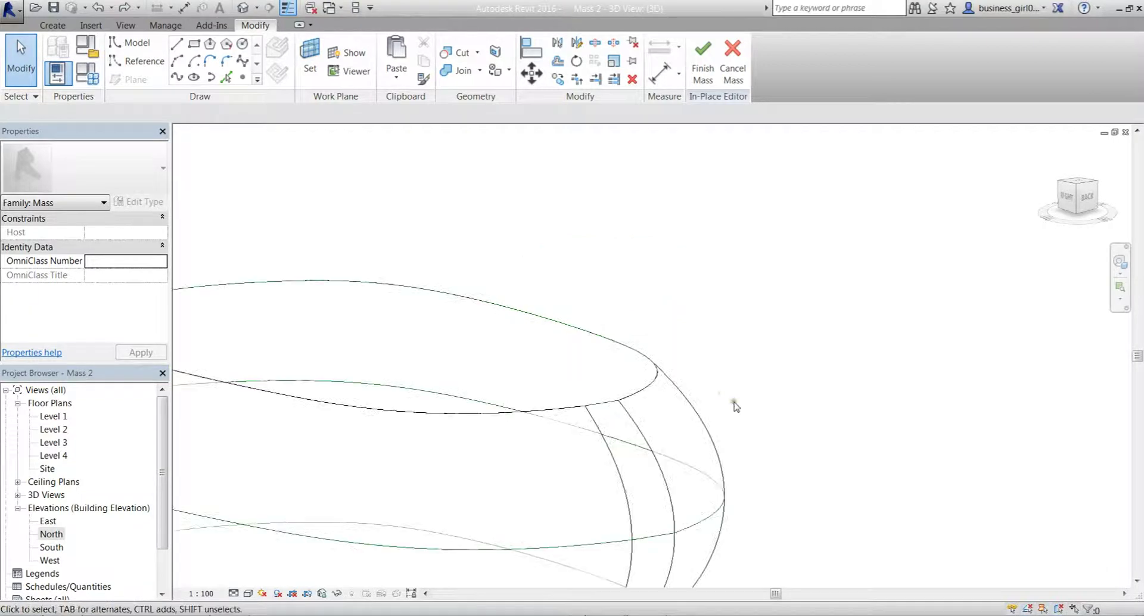
pyautogui.click(606, 407)
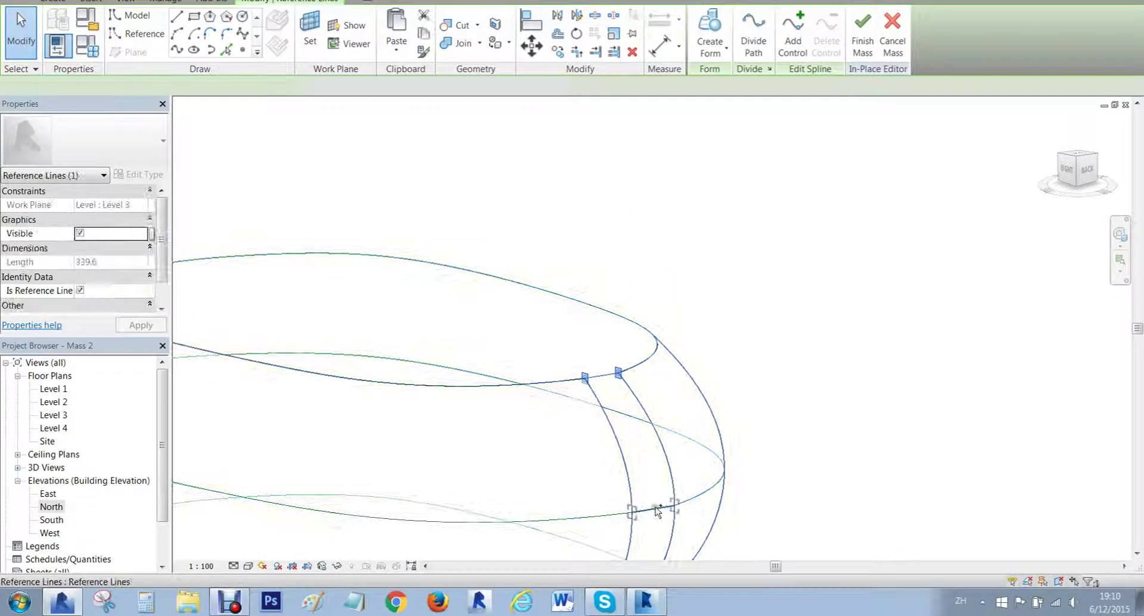
pyautogui.keyDown('shift'); pyautogui.moveTo(812, 556); pyautogui.dragTo(666, 242, button='middle'); pyautogui.keyUp('shift')
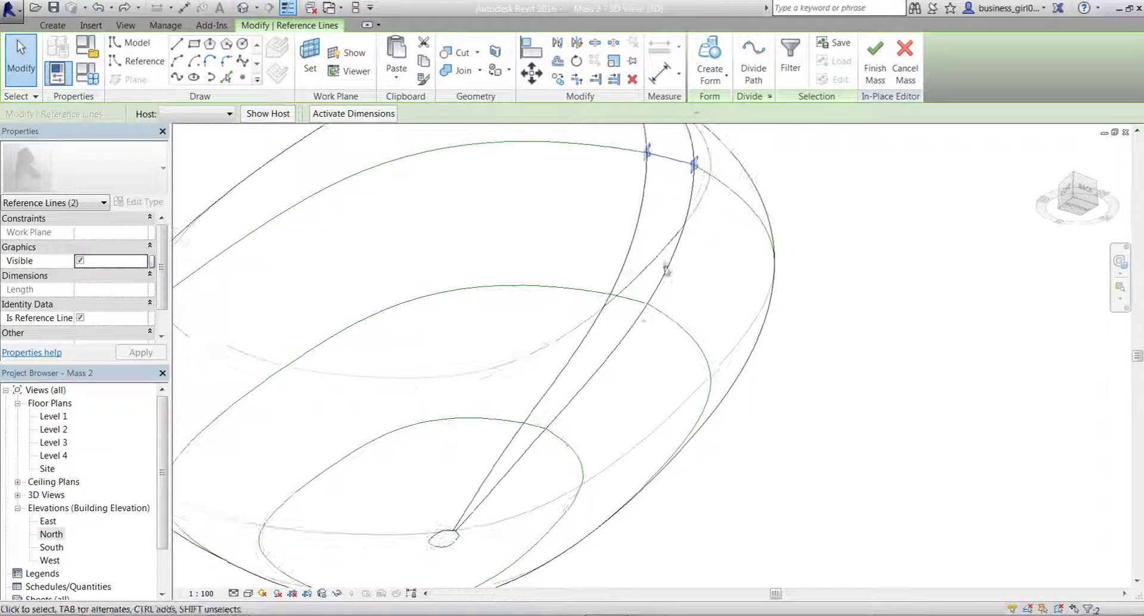
pyautogui.keyDown('ctrl'); pyautogui.click(629, 302); pyautogui.keyUp('ctrl')
pyautogui.keyDown('ctrl'); pyautogui.click(539, 428); pyautogui.keyUp('ctrl')
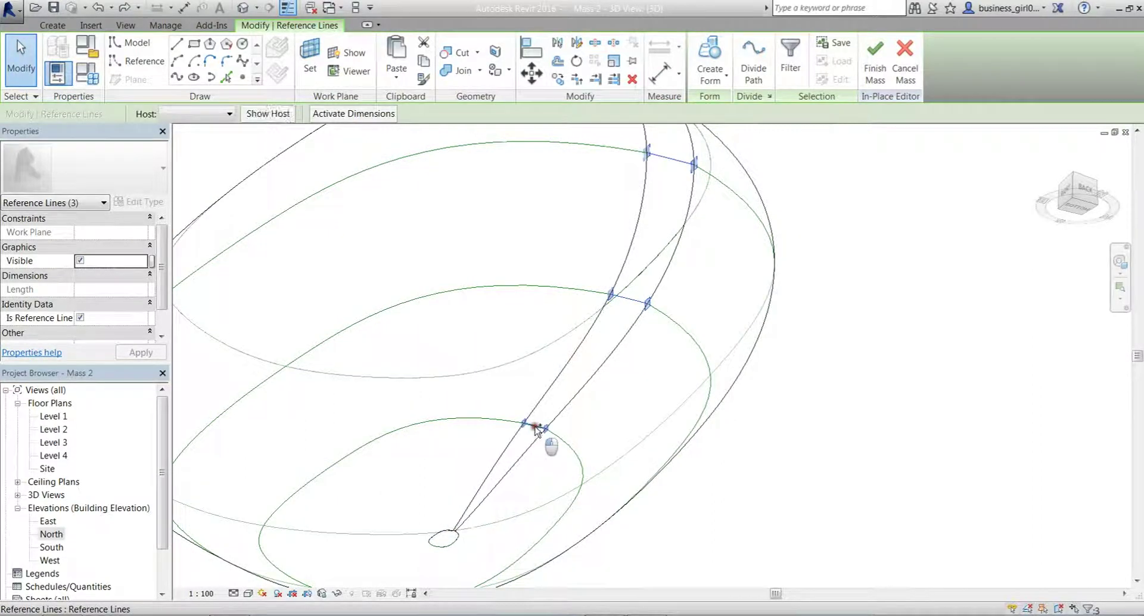
pyautogui.scroll(4, 448, 553)
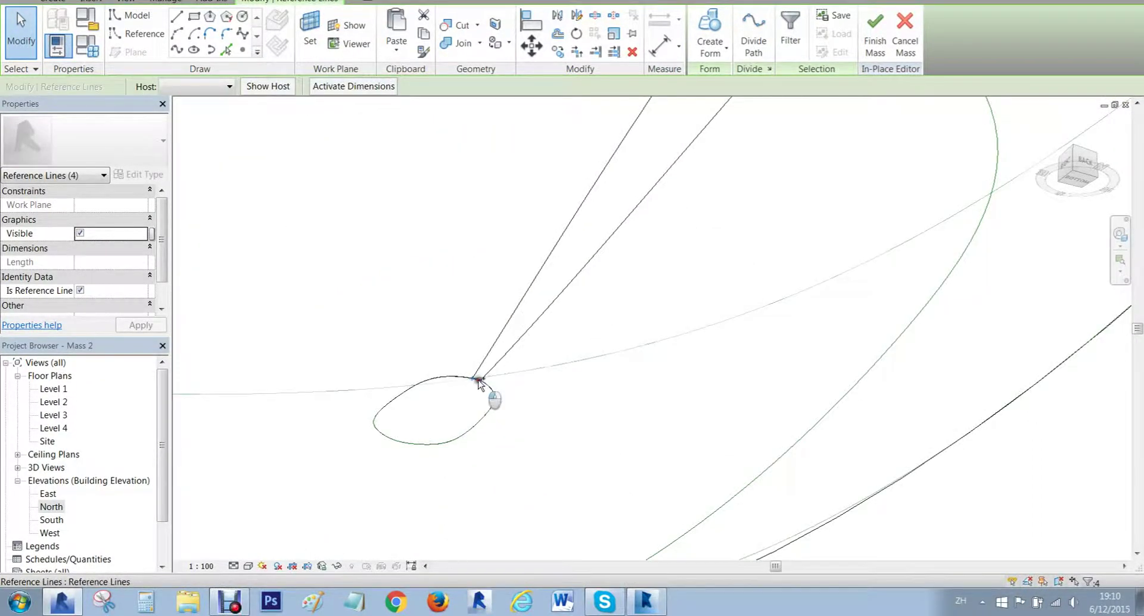
pyautogui.keyDown('ctrl'); pyautogui.click(478, 380); pyautogui.keyUp('ctrl')
pyautogui.click(725, 52)
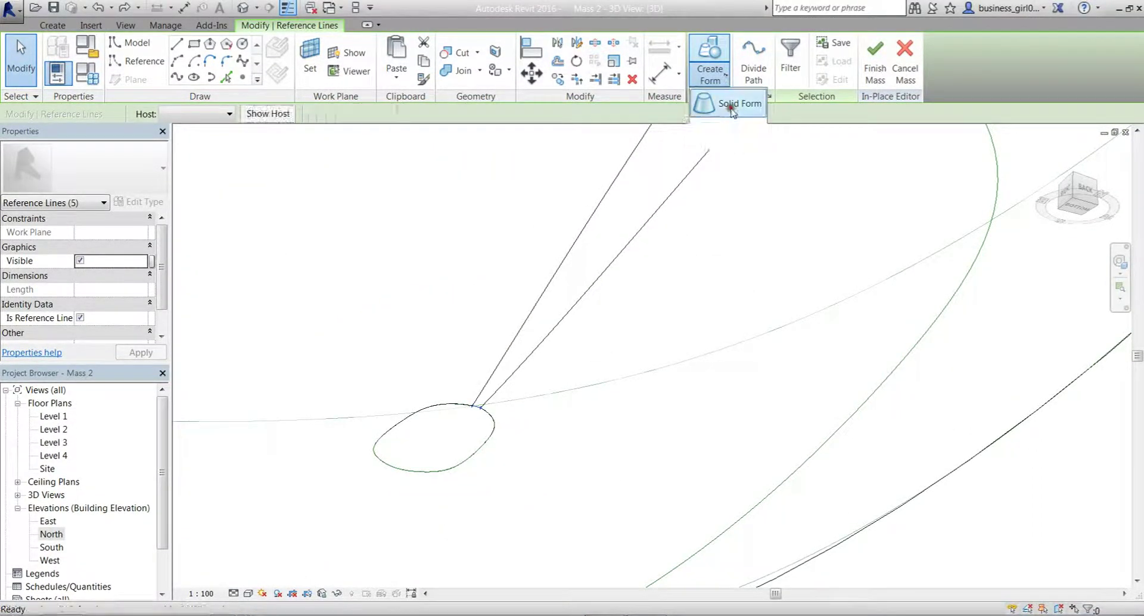
pyautogui.click(736, 103)
# Inspect the narrow strip form from underneath and the side, and undo back to the bare reference-line profiles.
pyautogui.scroll(-3, 759, 334)
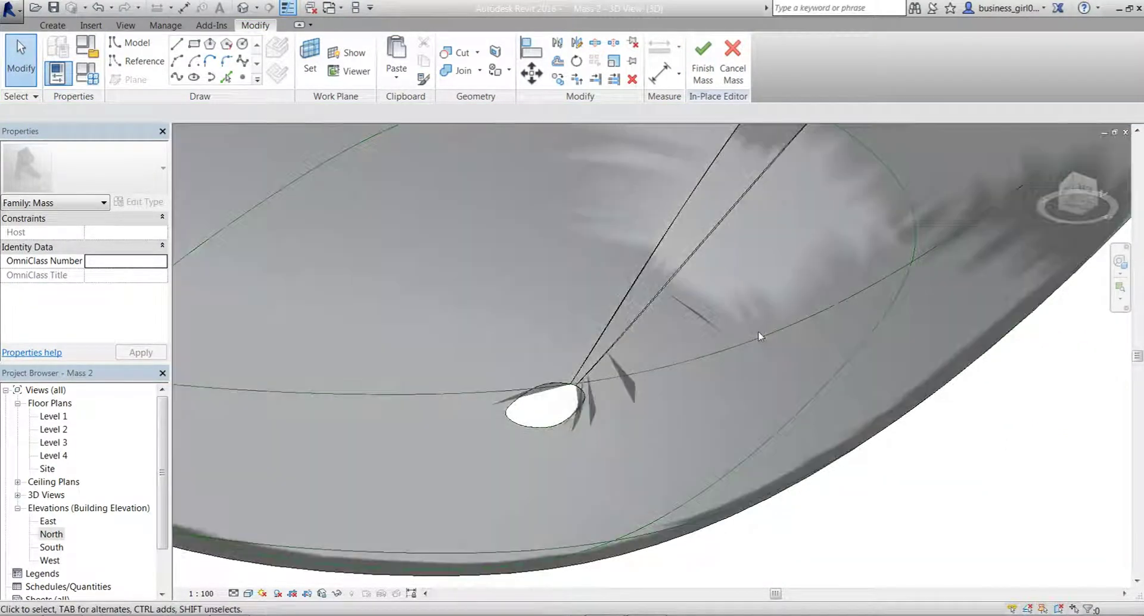
pyautogui.scroll(-3, 760, 334)
pyautogui.keyDown('shift'); pyautogui.moveTo(759, 334); pyautogui.dragTo(751, 520, button='middle'); pyautogui.keyUp('shift')
pyautogui.scroll(-3, 784, 328)
pyautogui.moveTo(785, 317)
pyautogui.keyDown('shift'); pyautogui.mouseDown(button='middle')
pyautogui.moveTo(651, 442)
pyautogui.moveTo(882, 237)
pyautogui.moveTo(875, 220)
pyautogui.moveTo(864, 230)
pyautogui.mouseUp(button='middle'); pyautogui.keyUp('shift')
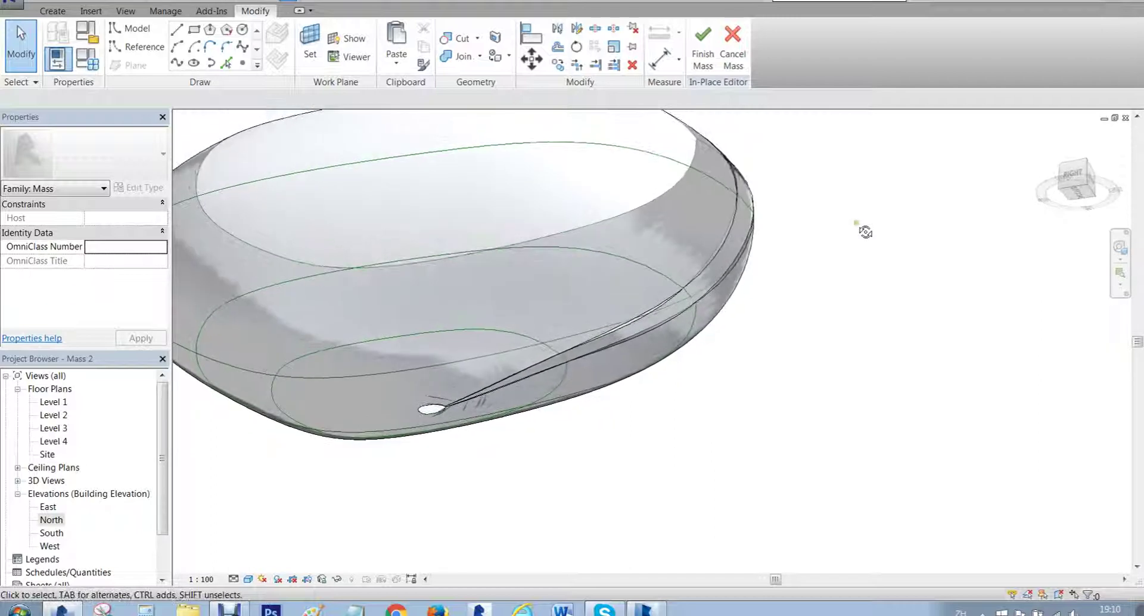
pyautogui.hotkey('ctrl', 'z')
pyautogui.hotkey('ctrl', 'z')
pyautogui.hotkey('ctrl', 'z')
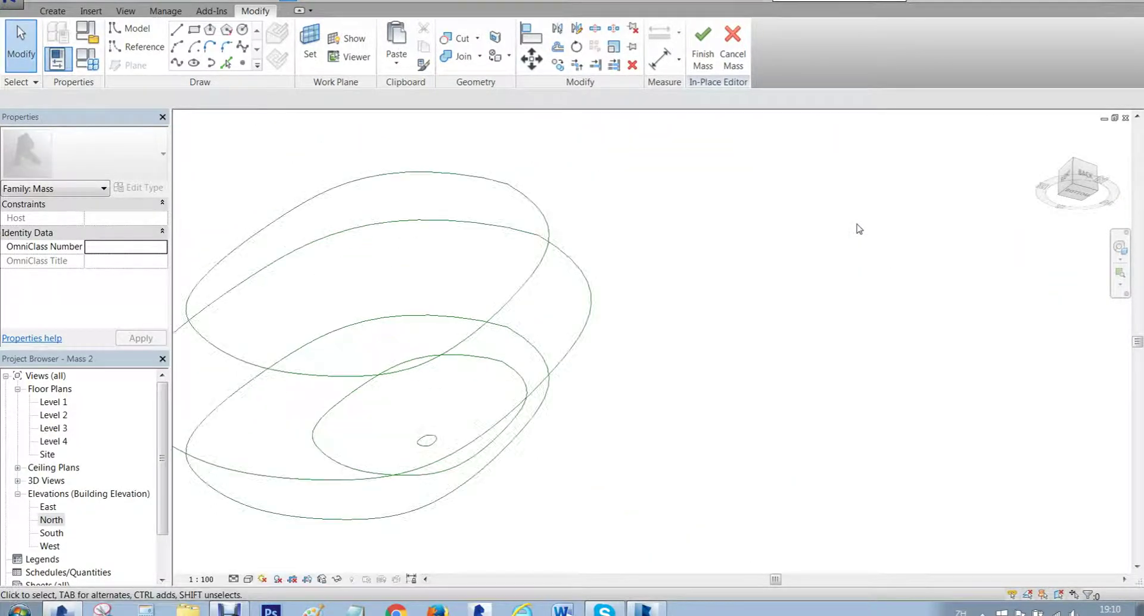
# Examine the tiny Level 5 profile and its short closing segment up close and against the larger profiles.
pyautogui.keyDown('shift'); pyautogui.moveTo(682, 289); pyautogui.dragTo(925, 456, button='middle'); pyautogui.keyUp('shift')
pyautogui.keyDown('shift'); pyautogui.moveTo(925, 456); pyautogui.dragTo(838, 571, button='middle'); pyautogui.keyUp('shift')
pyautogui.scroll(-1, 792, 493)
pyautogui.moveTo(792, 491); pyautogui.dragTo(793, 277, button='middle')
pyautogui.scroll(5, 645, 395)
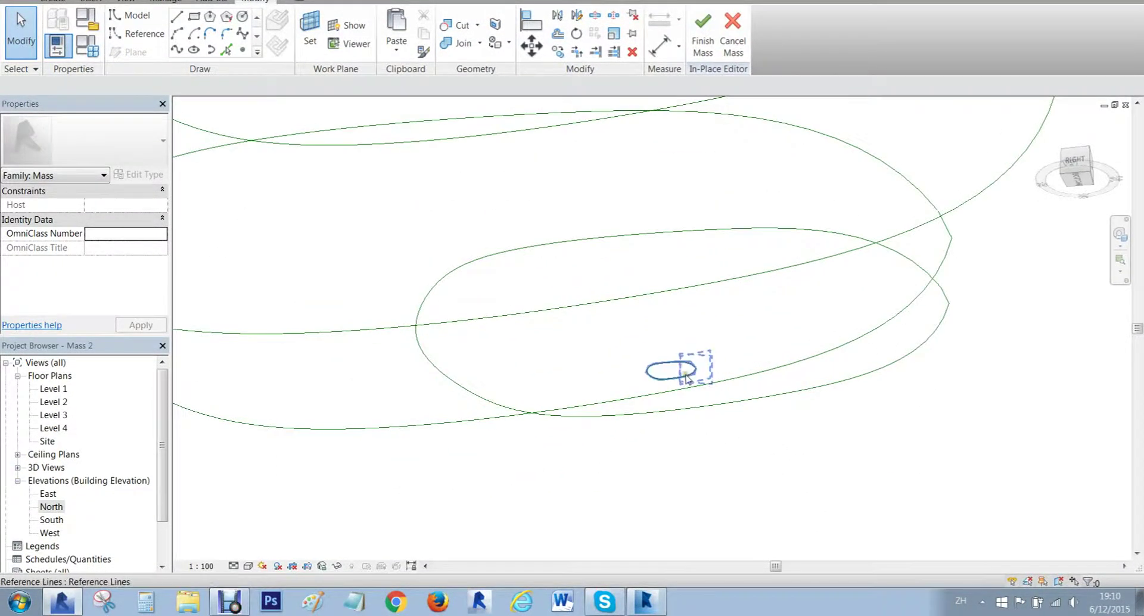
pyautogui.scroll(4, 691, 366)
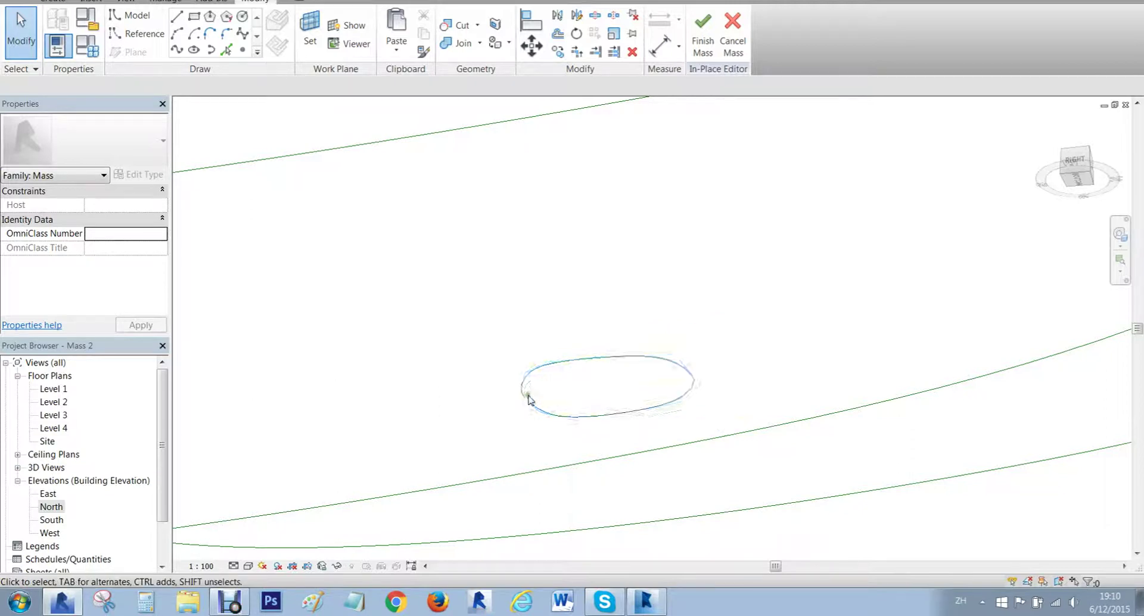
pyautogui.scroll(-4, 529, 399)
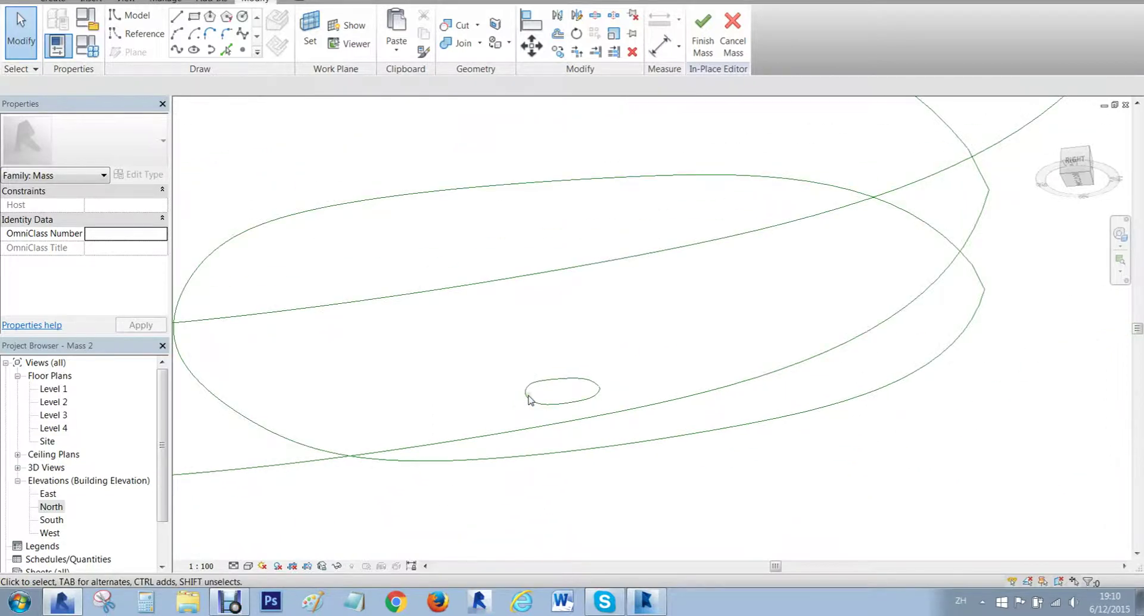
pyautogui.click(589, 384)
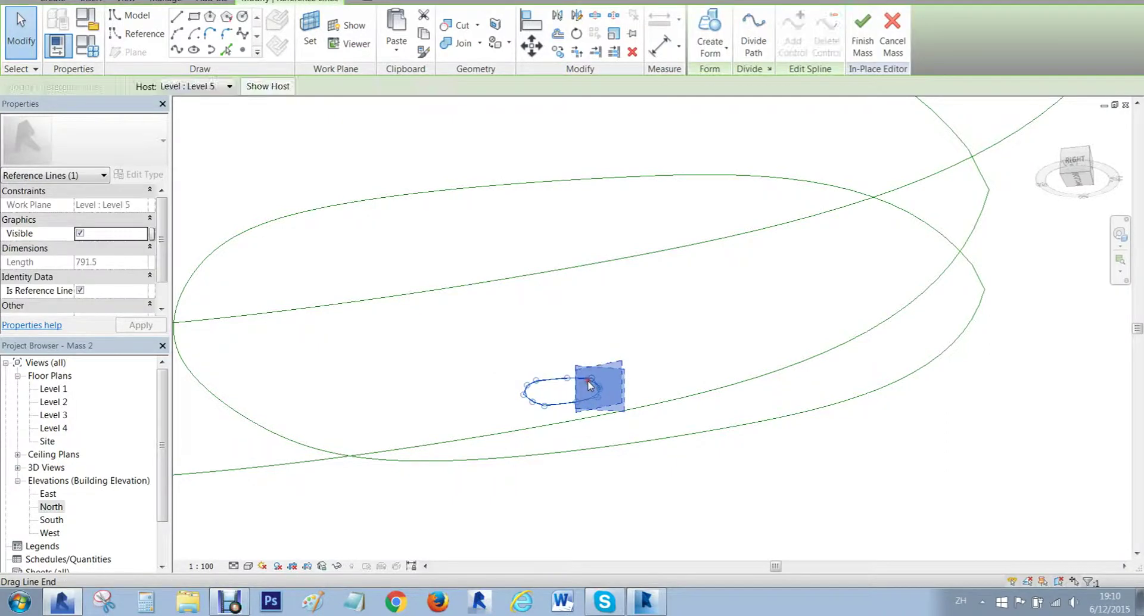
pyautogui.scroll(-3, 595, 385)
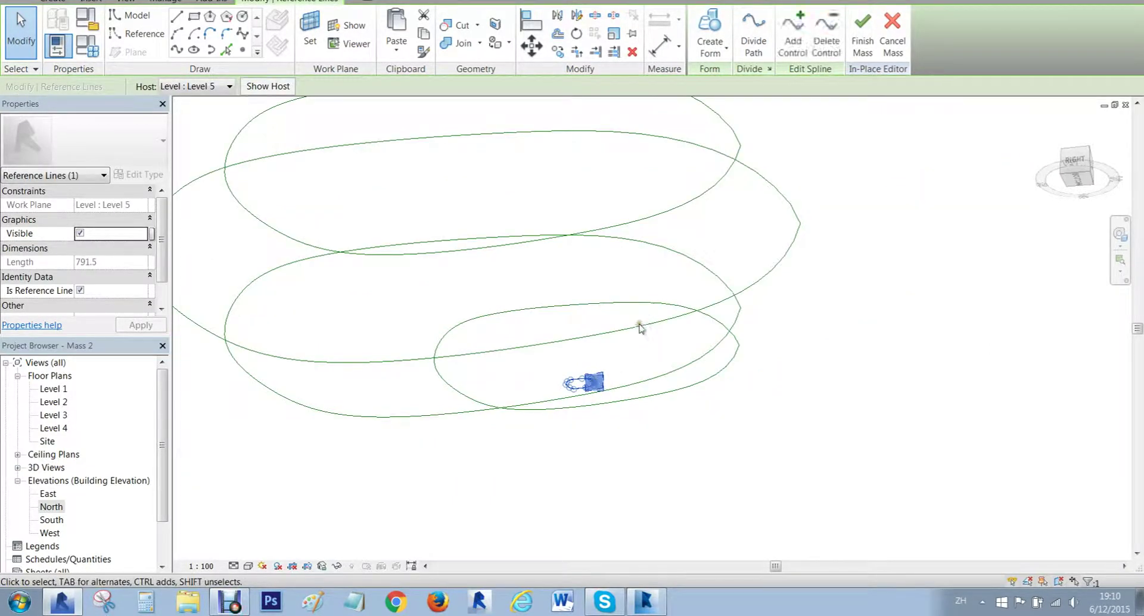
pyautogui.keyDown('ctrl'); pyautogui.moveTo(598, 337); pyautogui.dragTo(574, 243, button='middle'); pyautogui.keyUp('ctrl')
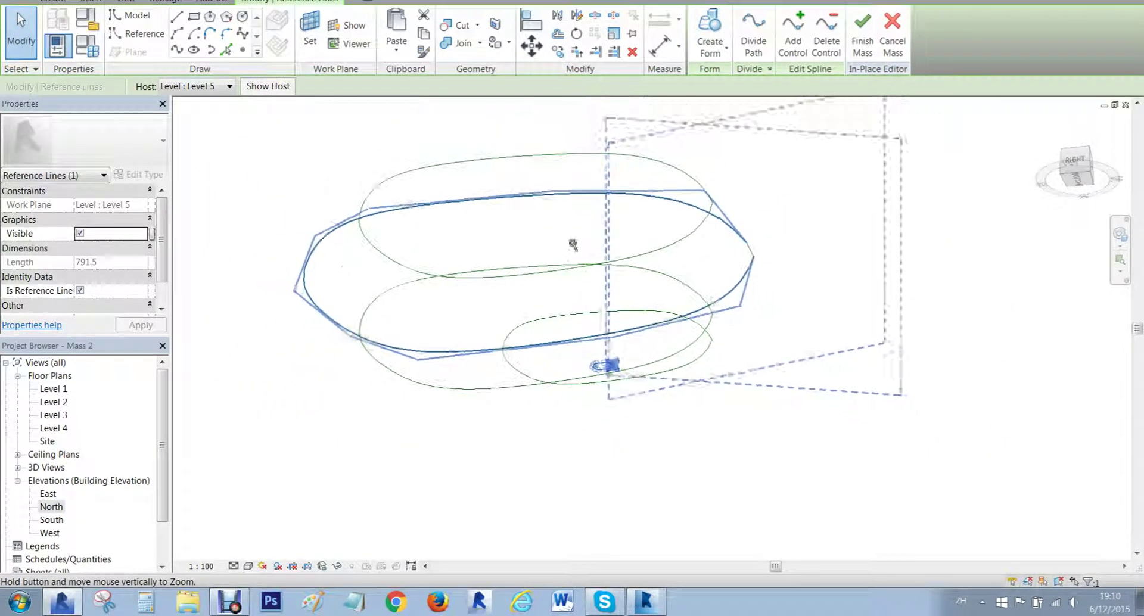
pyautogui.scroll(2, 661, 352)
pyautogui.keyDown('shift'); pyautogui.moveTo(631, 332); pyautogui.dragTo(587, 335, button='middle'); pyautogui.keyUp('shift')
pyautogui.scroll(3, 677, 484)
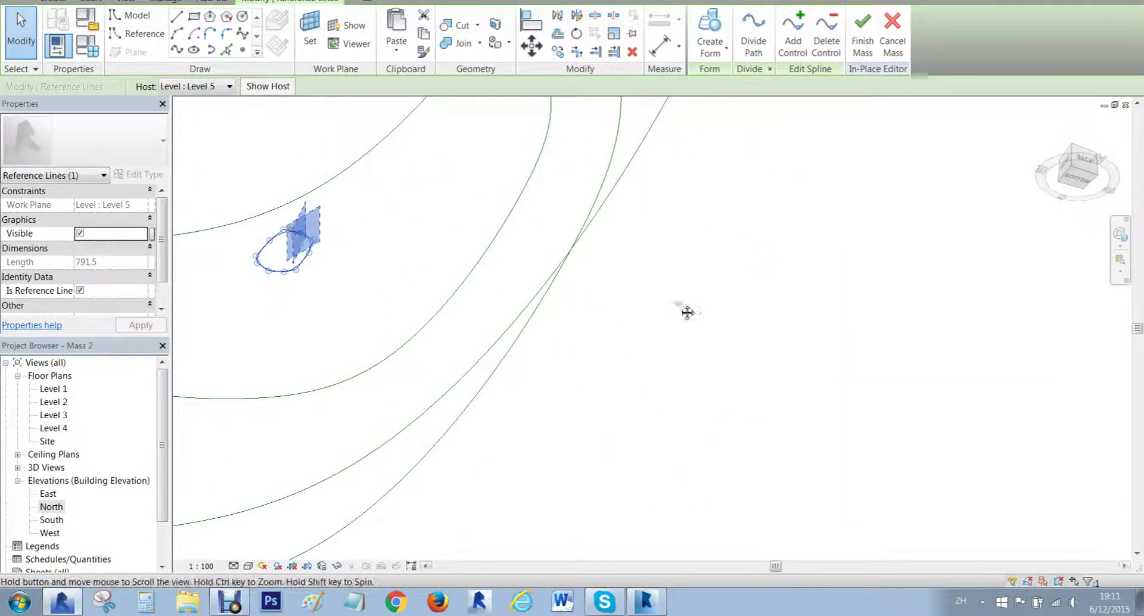
pyautogui.moveTo(688, 313); pyautogui.dragTo(752, 330, button='middle')
pyautogui.scroll(6, 753, 330)
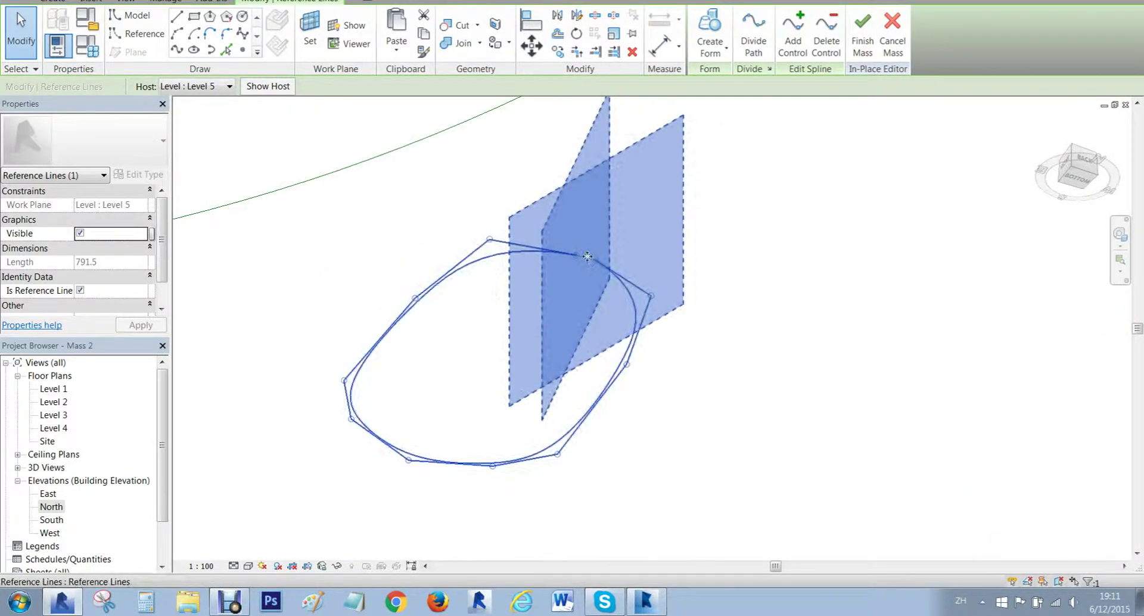
# Try a solid form from both lines of the Level 5 profile and the main curves of the four profiles above it.
pyautogui.click(802, 455)
pyautogui.moveTo(784, 447); pyautogui.dragTo(524, 202)
pyautogui.scroll(-9, 674, 256)
pyautogui.keyDown('shift'); pyautogui.moveTo(690, 261); pyautogui.dragTo(781, 367, button='middle'); pyautogui.keyUp('shift')
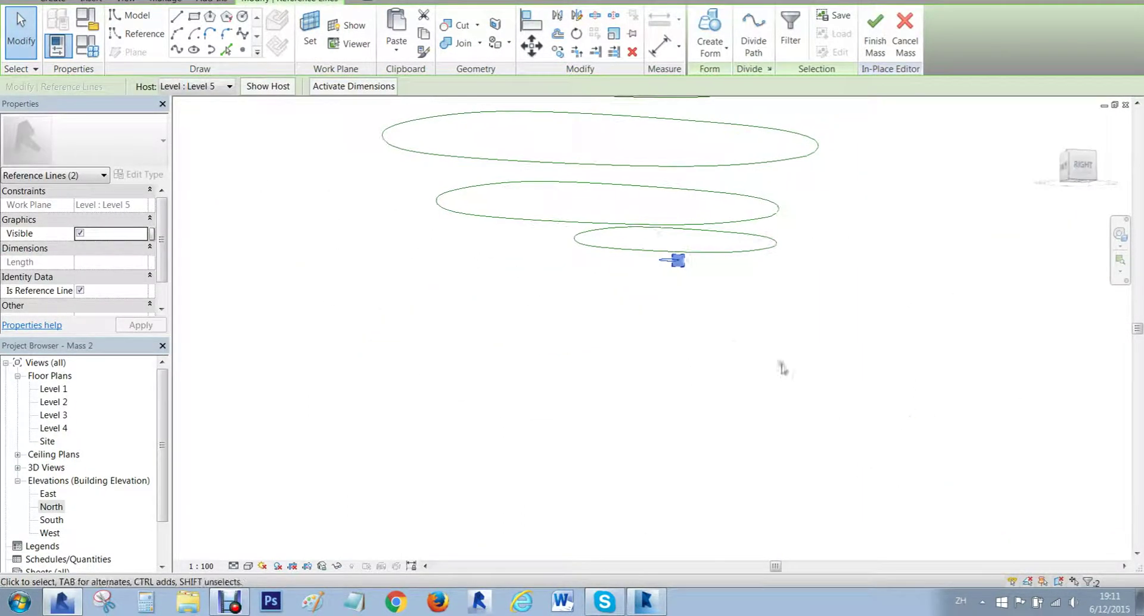
pyautogui.keyDown('ctrl'); pyautogui.click(517, 221); pyautogui.keyUp('ctrl')
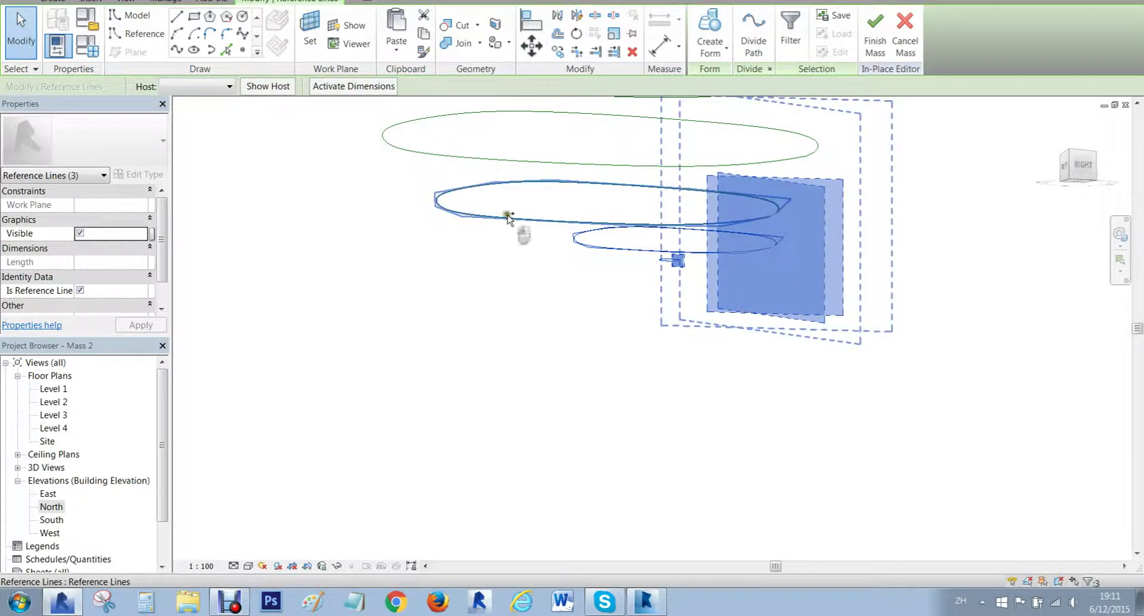
pyautogui.keyDown('ctrl'); pyautogui.click(499, 161); pyautogui.keyUp('ctrl')
pyautogui.moveTo(494, 159); pyautogui.dragTo(614, 383, button='middle')
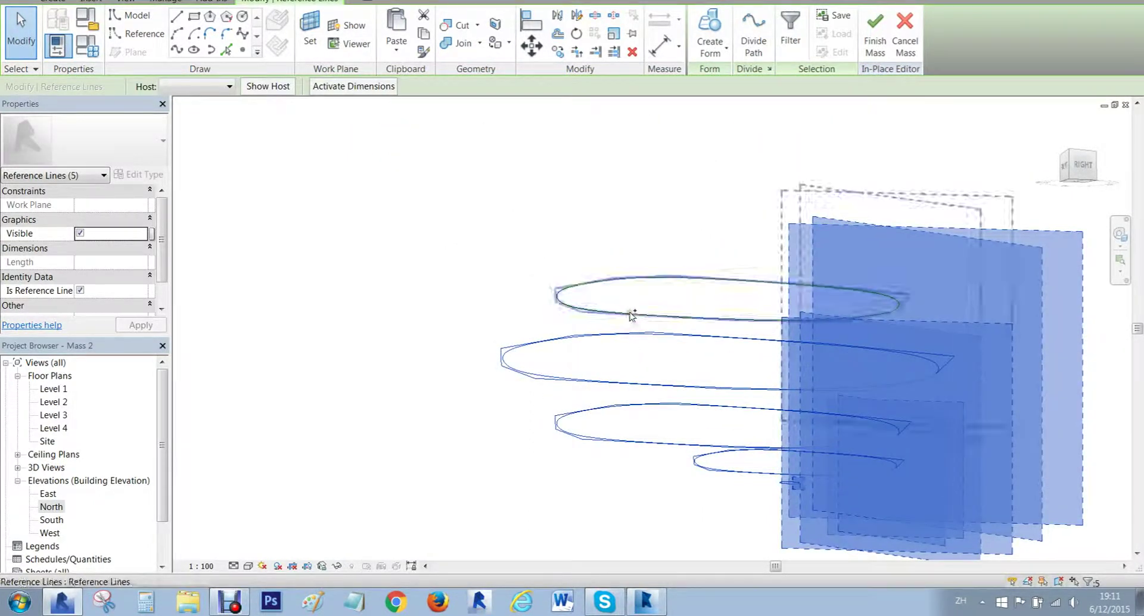
pyautogui.keyDown('ctrl'); pyautogui.click(630, 313); pyautogui.keyUp('ctrl')
pyautogui.click(709, 75)
pyautogui.click(739, 134)
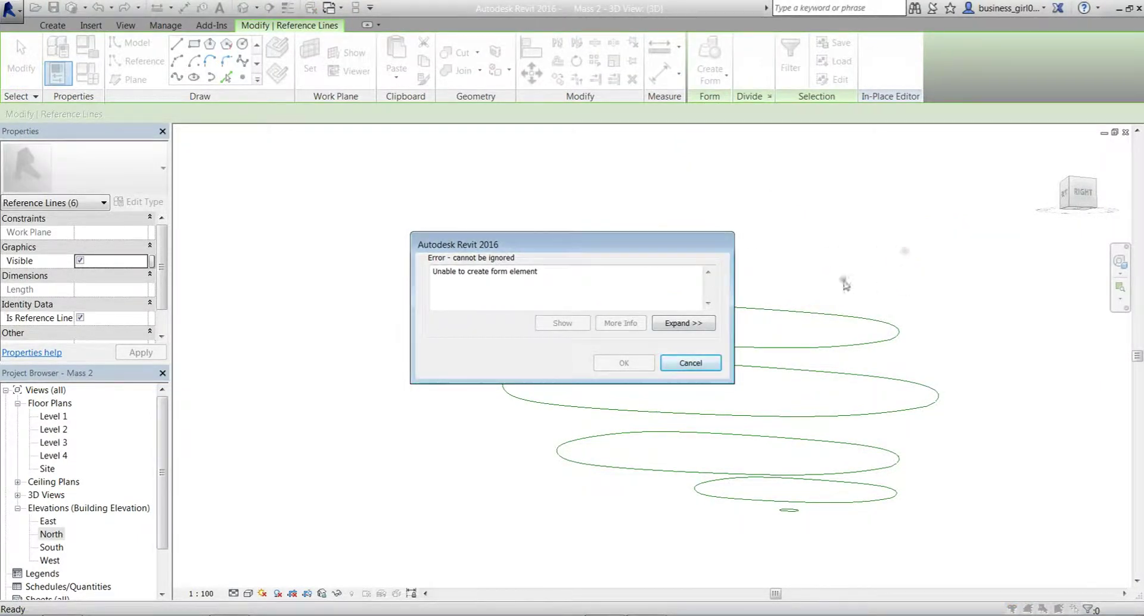
pyautogui.click(714, 368)
# Try a solid form from all ten reference lines, inspect it around the tiny lowest profile, and undo it.
pyautogui.keyDown('shift'); pyautogui.moveTo(943, 447); pyautogui.dragTo(530, 330, button='middle'); pyautogui.keyUp('shift')
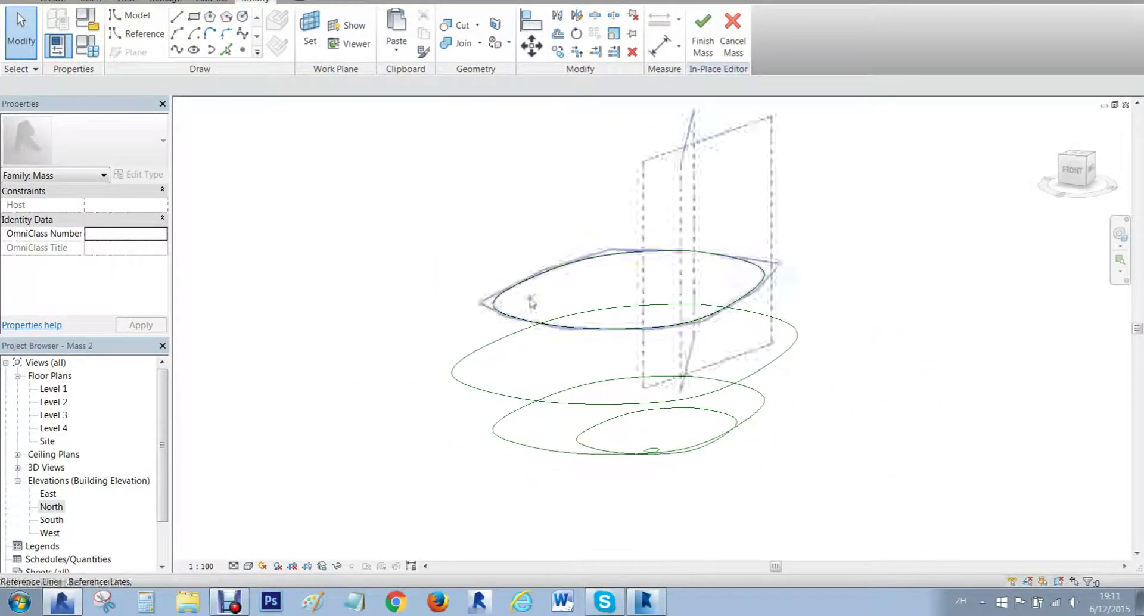
pyautogui.moveTo(371, 177); pyautogui.dragTo(1002, 505)
pyautogui.click(714, 38)
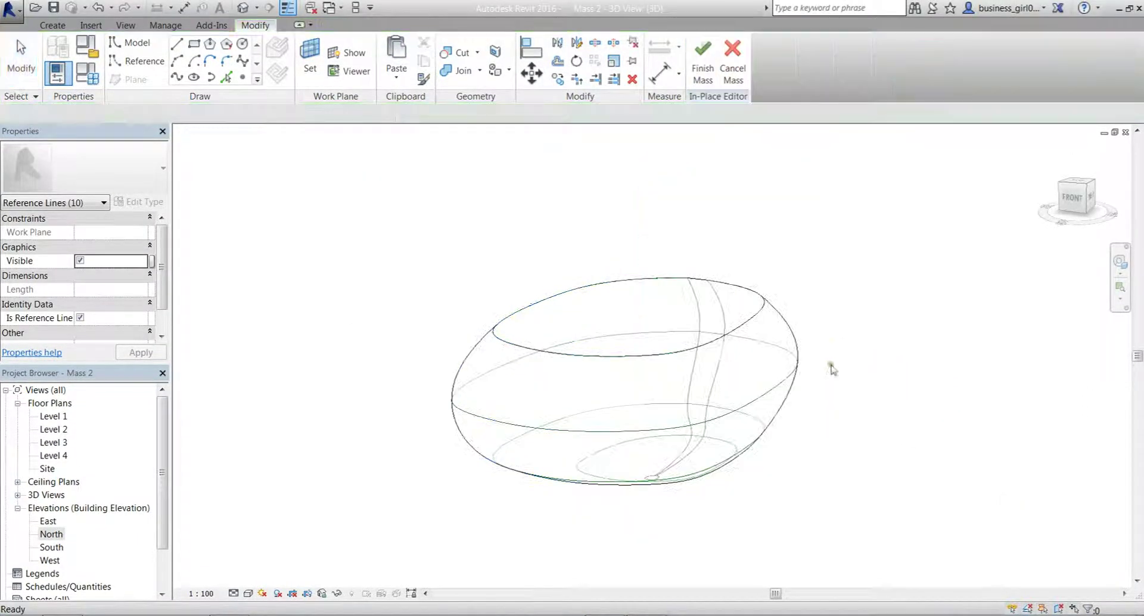
pyautogui.keyDown('shift'); pyautogui.moveTo(832, 369); pyautogui.dragTo(685, 510, button='middle'); pyautogui.keyUp('shift')
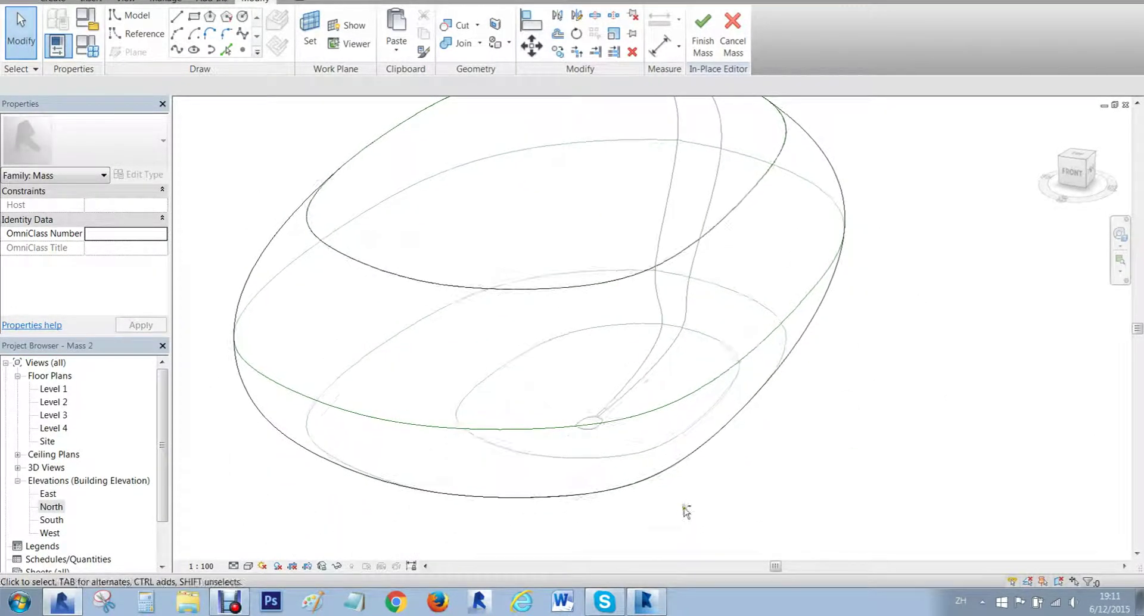
pyautogui.scroll(2, 659, 410)
pyautogui.keyDown('shift'); pyautogui.moveTo(659, 410); pyautogui.dragTo(634, 368, button='middle'); pyautogui.keyUp('shift')
pyautogui.scroll(-5, 629, 352)
pyautogui.hotkey('ctrl', 'z')
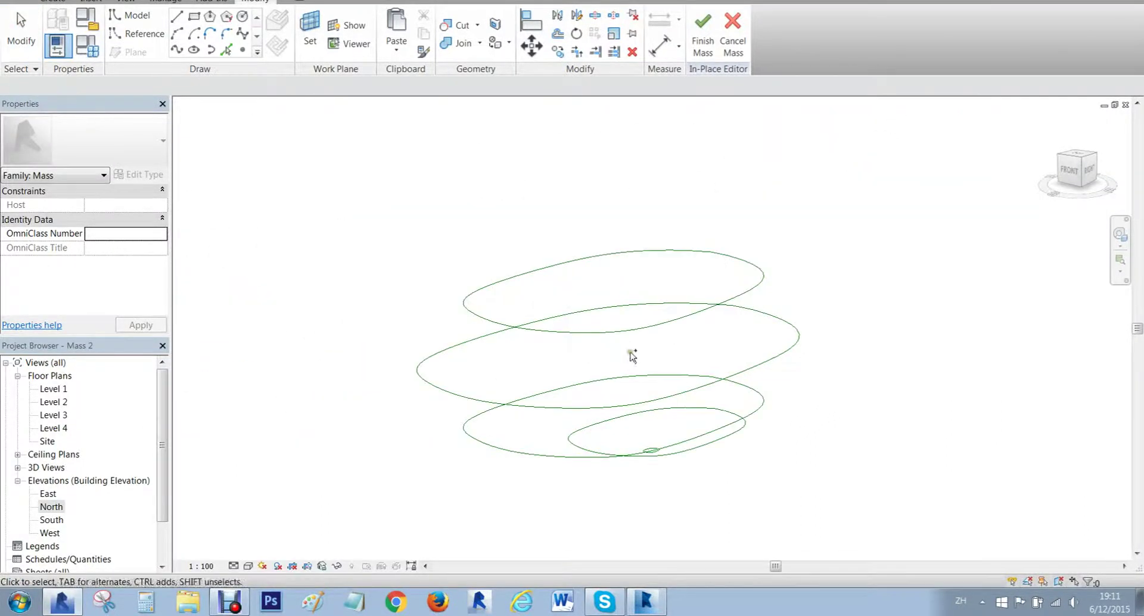
# Move the two lowest profiles together in the top view, straight towards the middle of the larger profiles.
pyautogui.click(726, 442)
pyautogui.keyDown('shift'); pyautogui.moveTo(723, 442); pyautogui.dragTo(947, 472, button='middle'); pyautogui.keyUp('shift')
pyautogui.click(994, 450)
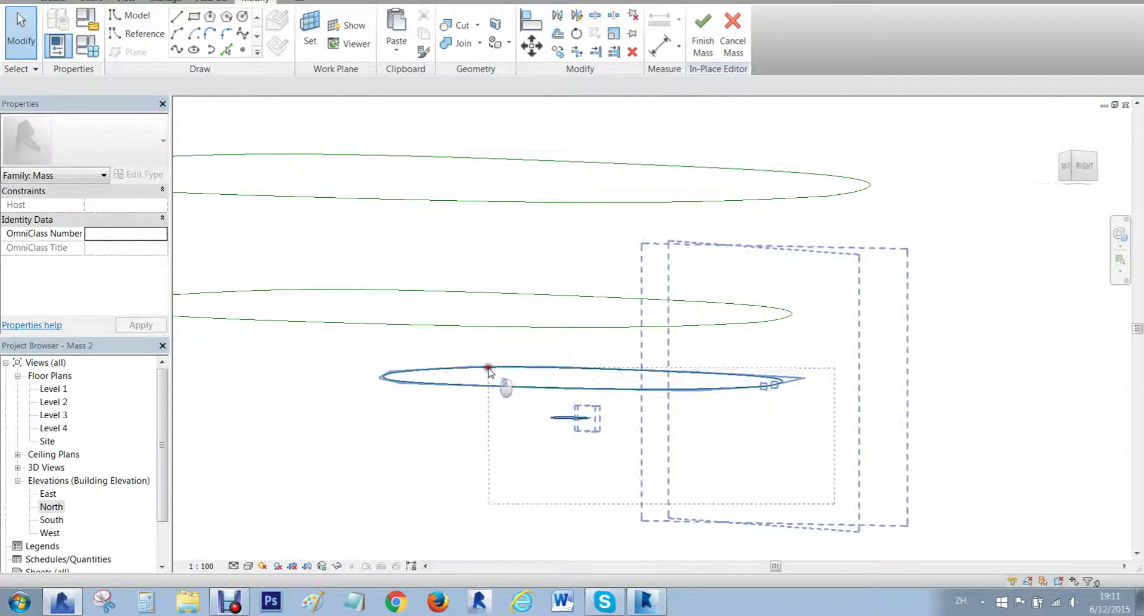
pyautogui.moveTo(835, 505); pyautogui.dragTo(488, 368)
pyautogui.click(1084, 162)
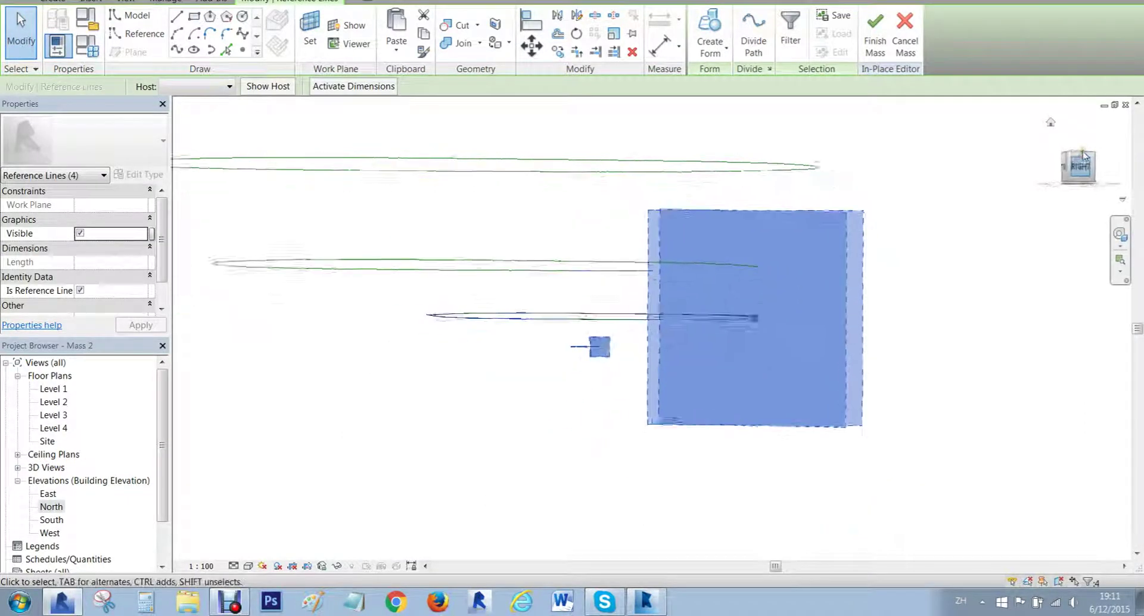
pyautogui.click(1107, 124)
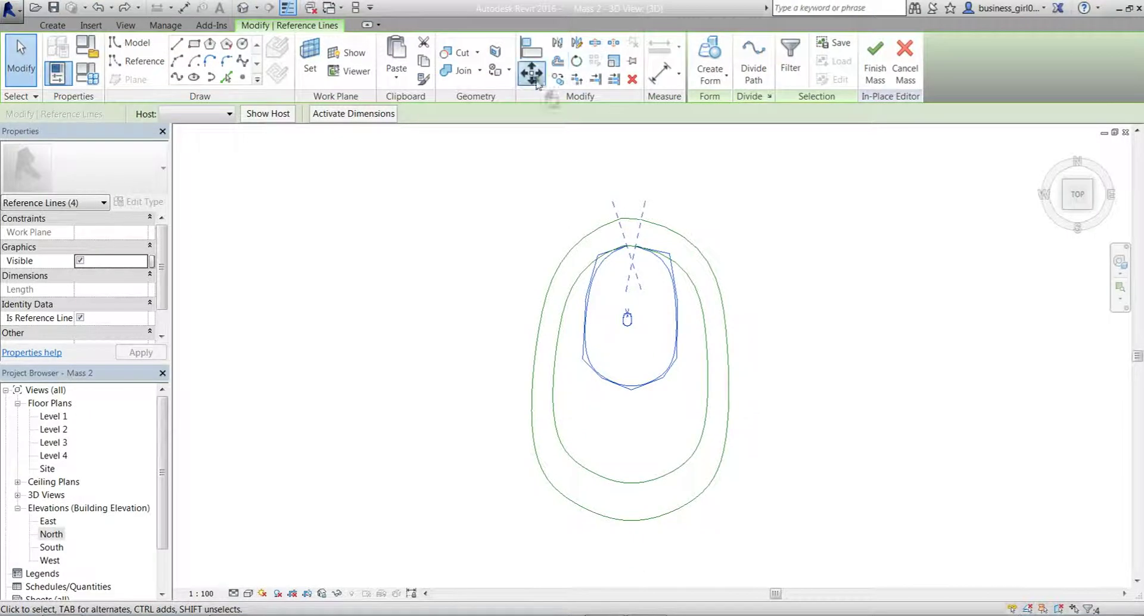
pyautogui.click(536, 82)
pyautogui.click(627, 245)
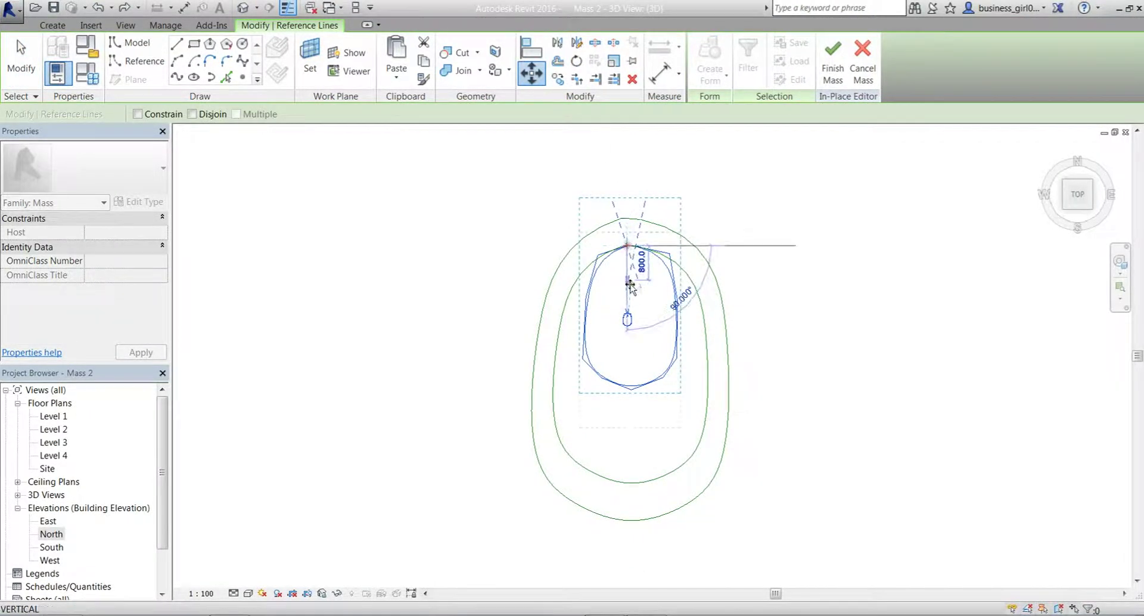
pyautogui.click(629, 289)
pyautogui.click(891, 391)
# Create a solid form from all ten reference lines of the five stacked profiles, and finish the in-place mass.
pyautogui.keyDown('shift'); pyautogui.moveTo(891, 391); pyautogui.dragTo(709, 453, button='middle'); pyautogui.keyUp('shift')
pyautogui.scroll(5, 624, 418)
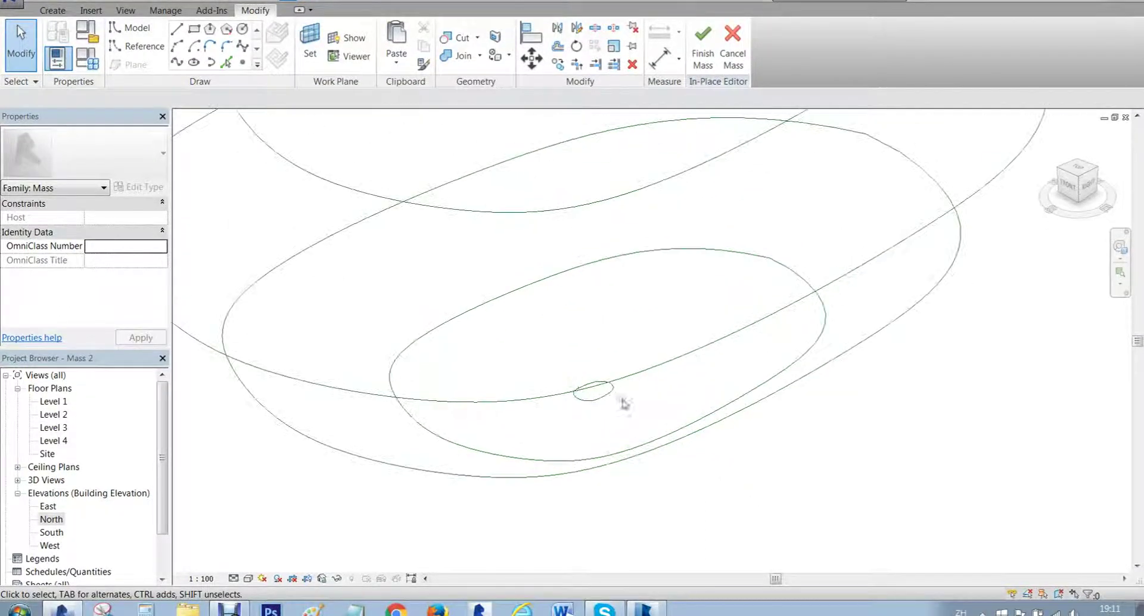
pyautogui.moveTo(624, 404)
pyautogui.keyDown('shift'); pyautogui.mouseDown(button='middle')
pyautogui.moveTo(659, 401)
pyautogui.moveTo(641, 391)
pyautogui.mouseUp(button='middle'); pyautogui.keyUp('shift')
pyautogui.scroll(3, 606, 382)
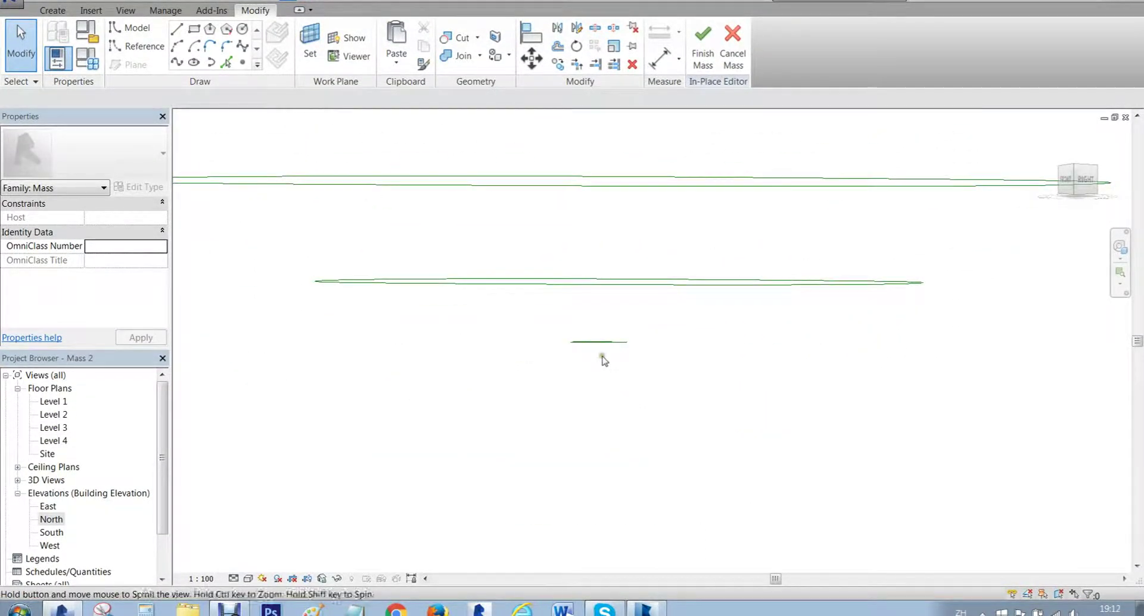
pyautogui.keyDown('shift'); pyautogui.moveTo(602, 358); pyautogui.dragTo(562, 344, button='middle'); pyautogui.keyUp('shift')
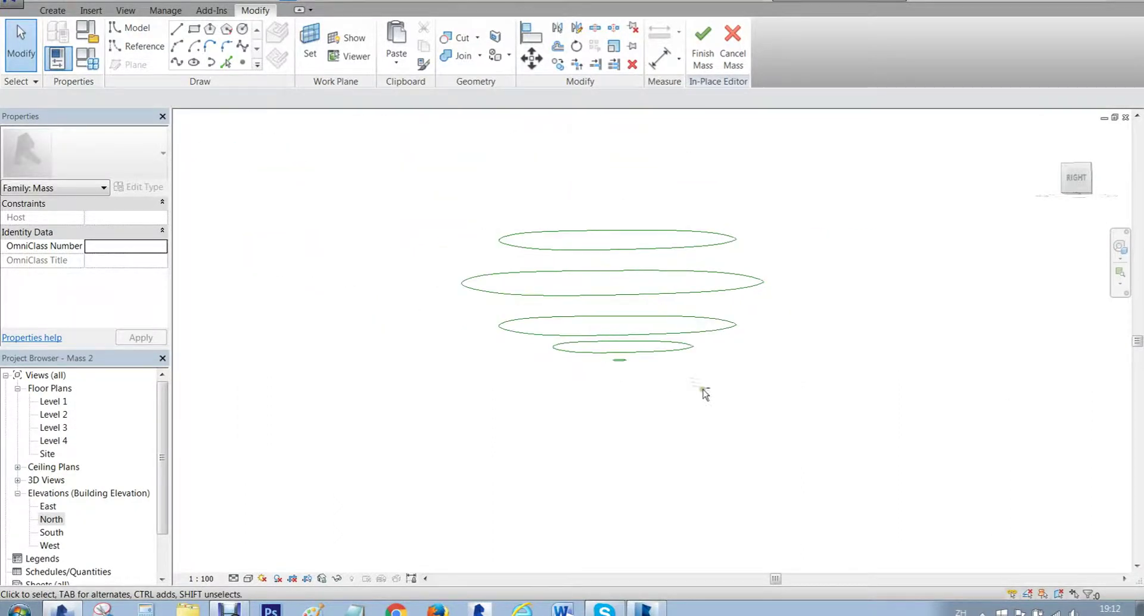
pyautogui.keyDown('shift'); pyautogui.moveTo(702, 389); pyautogui.dragTo(875, 587, button='middle'); pyautogui.keyUp('shift')
pyautogui.keyDown('shift'); pyautogui.moveTo(601, 416); pyautogui.dragTo(605, 378, button='middle'); pyautogui.keyUp('shift')
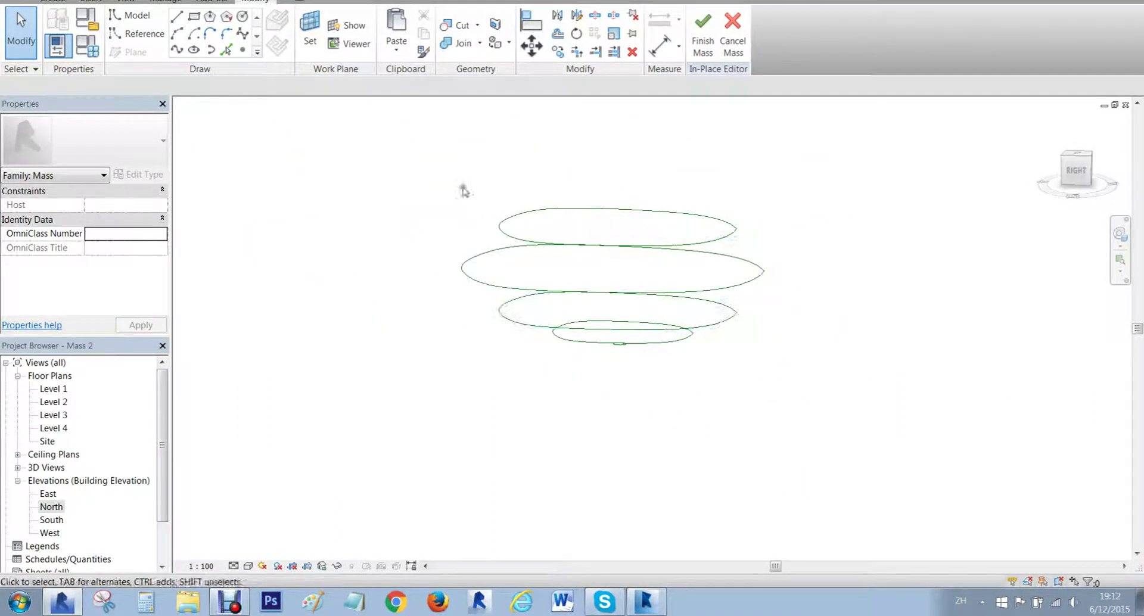
pyautogui.moveTo(433, 140); pyautogui.dragTo(901, 439)
pyautogui.click(725, 24)
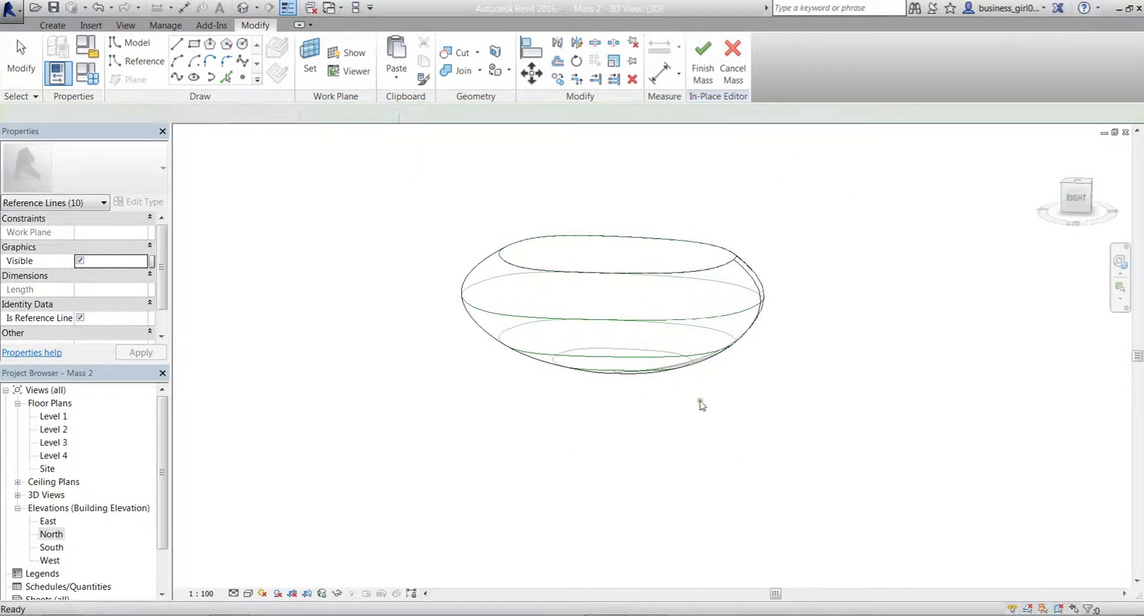
pyautogui.keyDown('shift'); pyautogui.moveTo(708, 385); pyautogui.dragTo(882, 319, button='middle'); pyautogui.keyUp('shift')
pyautogui.click(703, 60)
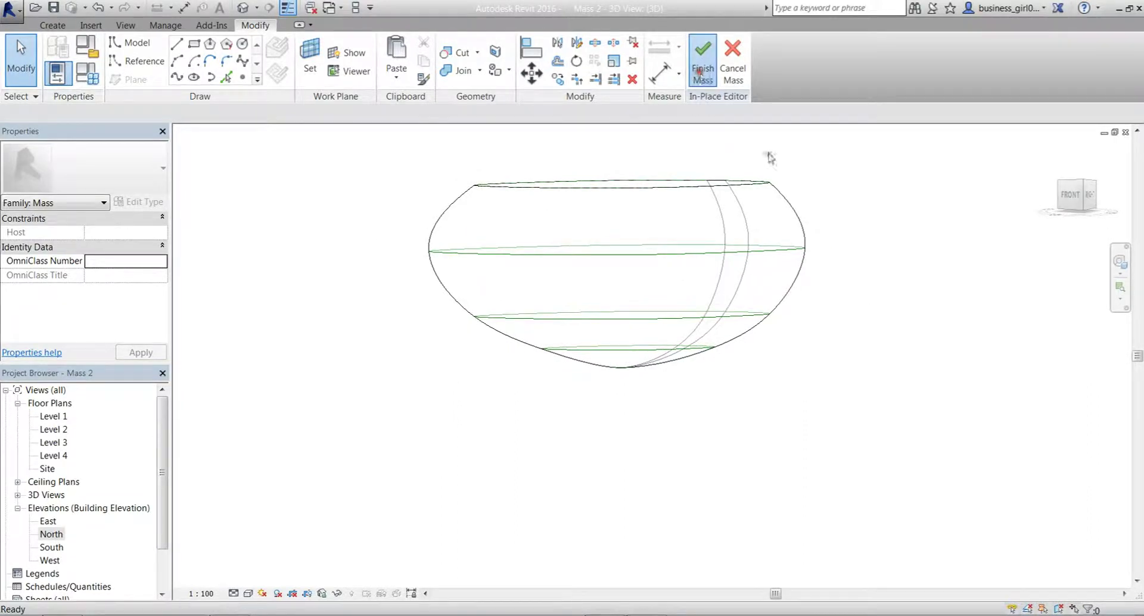
# Try Generic - 200mm walls by face on the narrow strip and the large curved surface of the mass.
pyautogui.moveTo(767, 156)
pyautogui.keyDown('shift'); pyautogui.mouseDown(button='middle')
pyautogui.moveTo(843, 429)
pyautogui.moveTo(833, 429)
pyautogui.moveTo(799, 335)
pyautogui.moveTo(882, 184)
pyautogui.moveTo(611, 546)
pyautogui.moveTo(534, 444)
pyautogui.moveTo(774, 456)
pyautogui.moveTo(884, 381)
pyautogui.moveTo(814, 556)
pyautogui.moveTo(516, 388)
pyautogui.moveTo(567, 255)
pyautogui.moveTo(616, 192)
pyautogui.mouseUp(button='middle'); pyautogui.keyUp('shift')
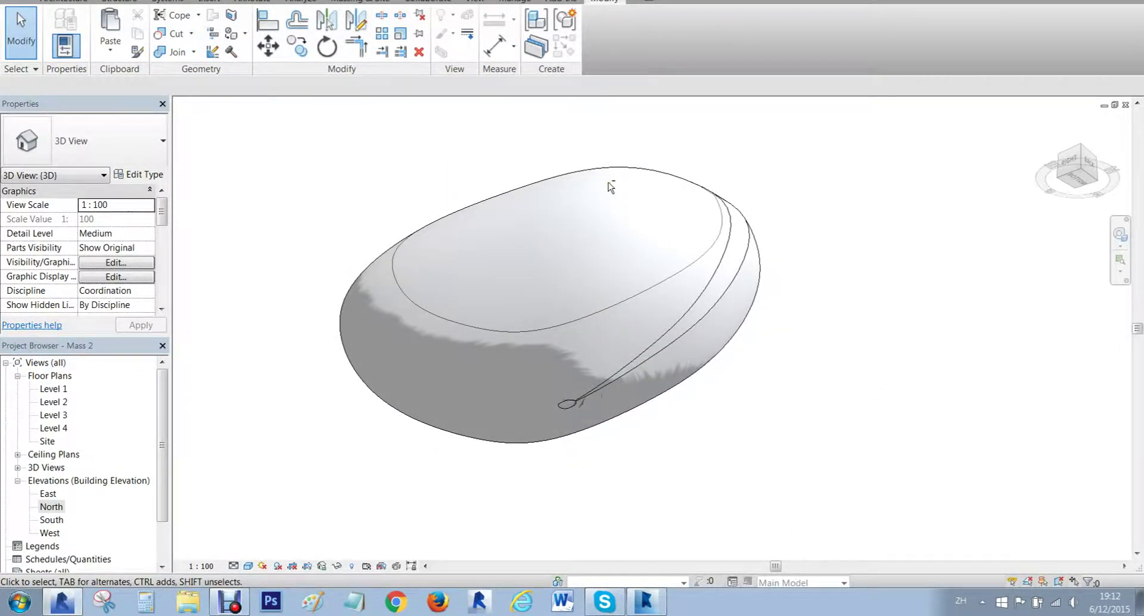
pyautogui.scroll(1, 492, 262)
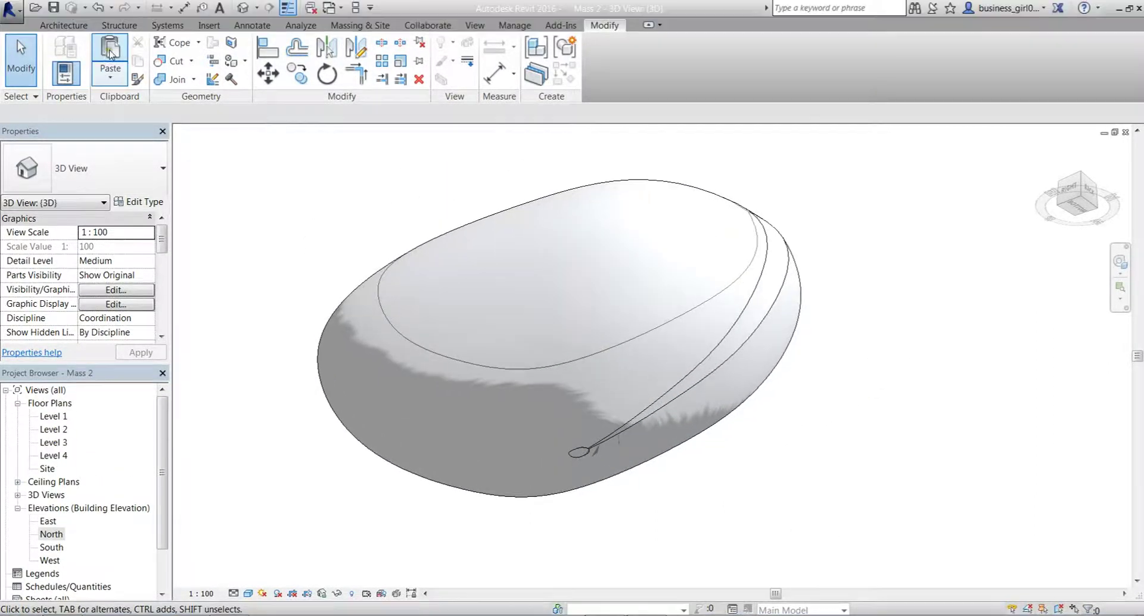
pyautogui.click(48, 23)
pyautogui.click(50, 66)
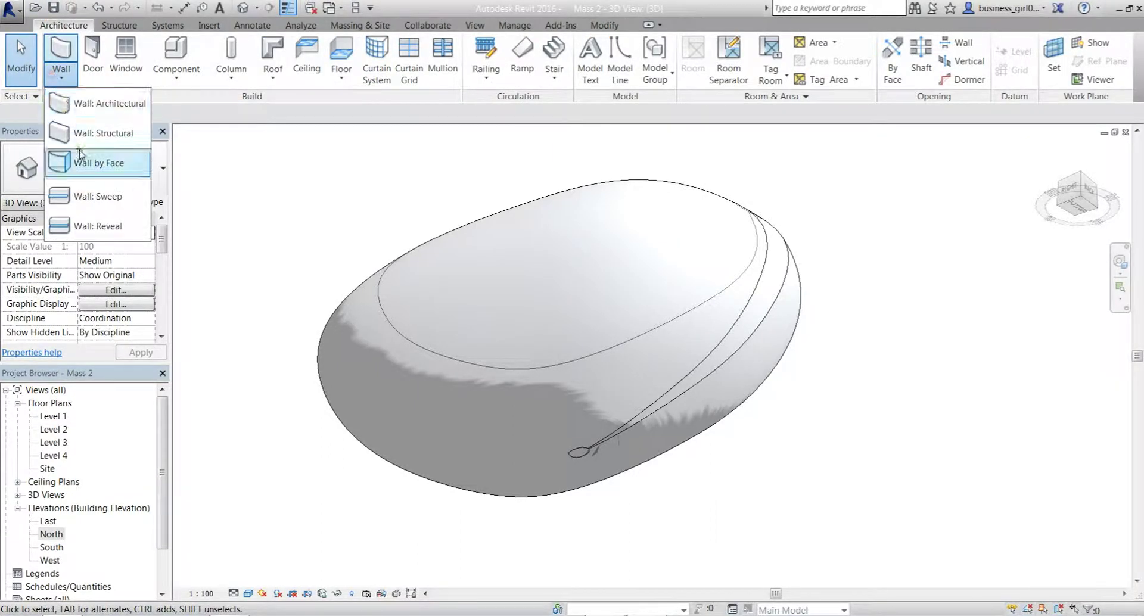
pyautogui.click(98, 156)
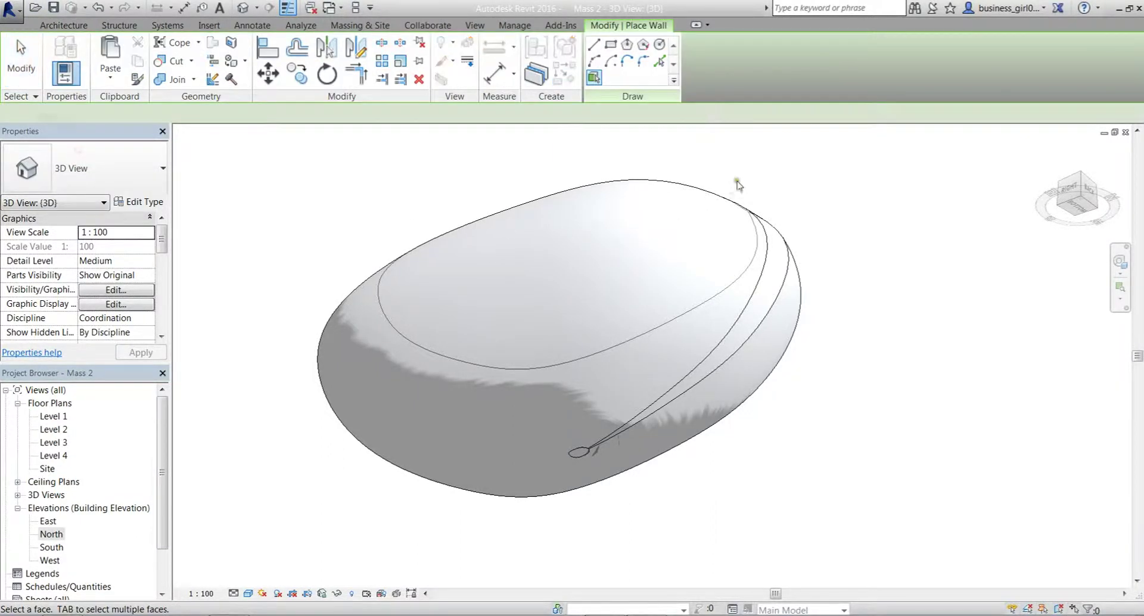
pyautogui.click(768, 232)
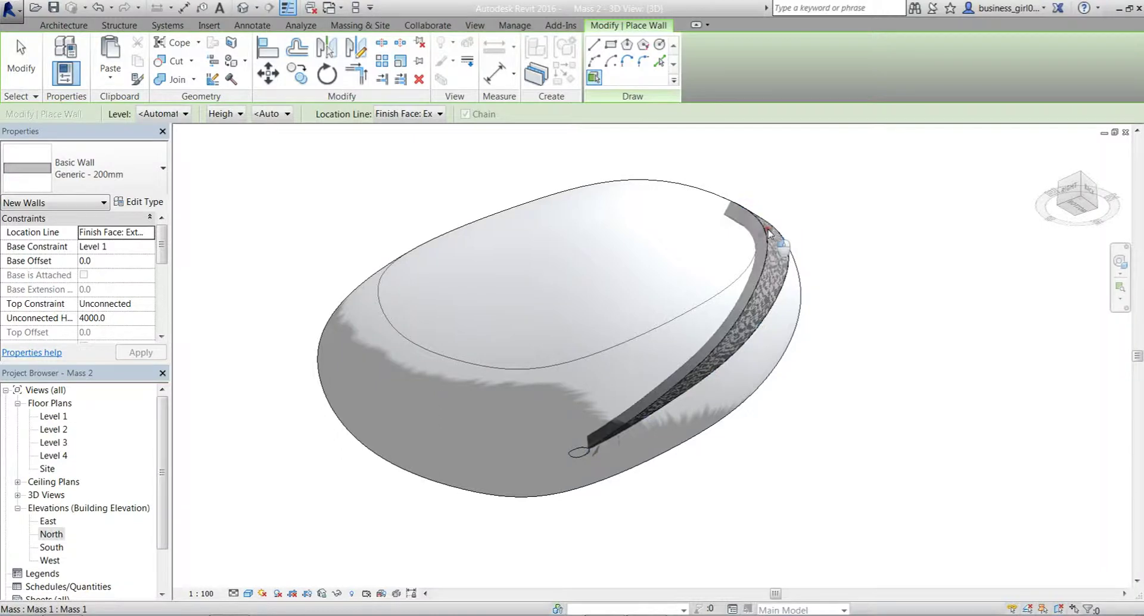
pyautogui.click(699, 191)
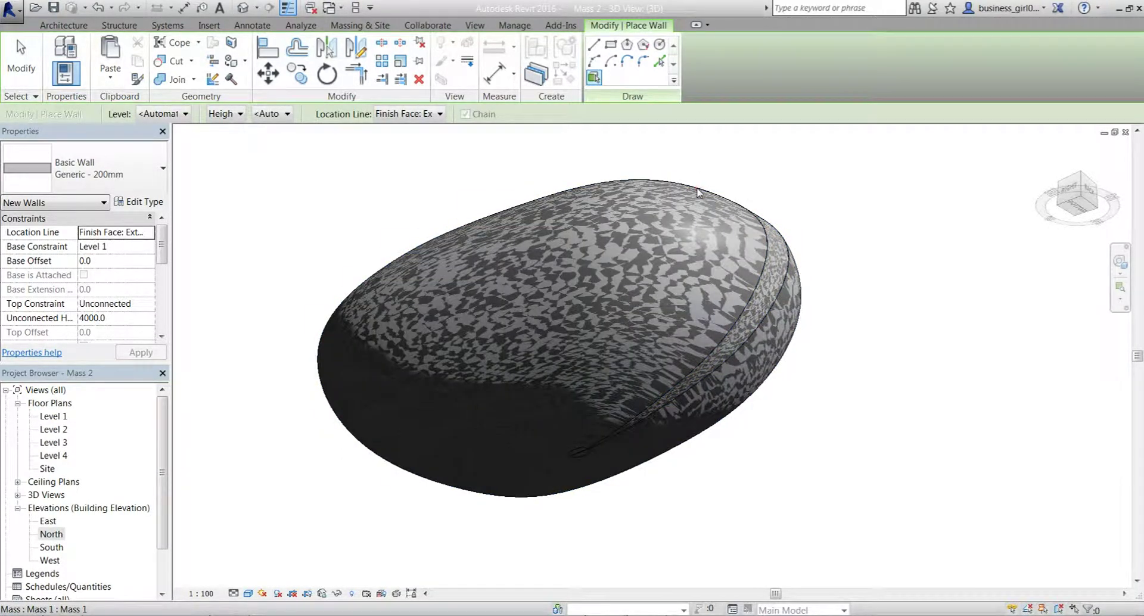
# Retry the wall by face on the mass's large curved surface, and undo the walls placed so far.
pyautogui.keyDown('shift'); pyautogui.moveTo(698, 191); pyautogui.dragTo(860, 332, button='middle'); pyautogui.keyUp('shift')
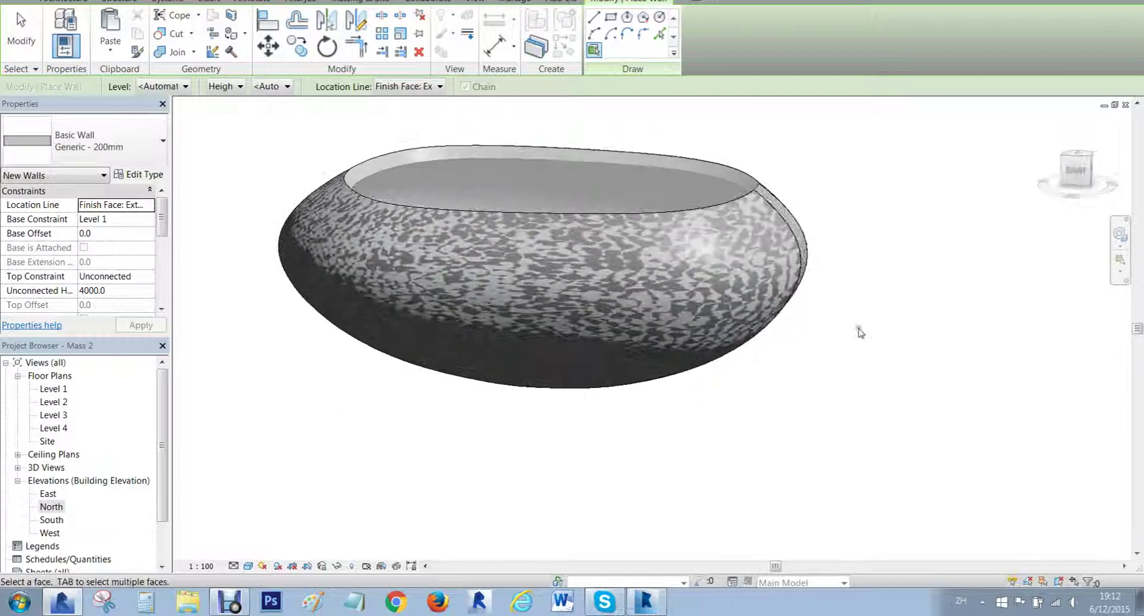
pyautogui.click(677, 270)
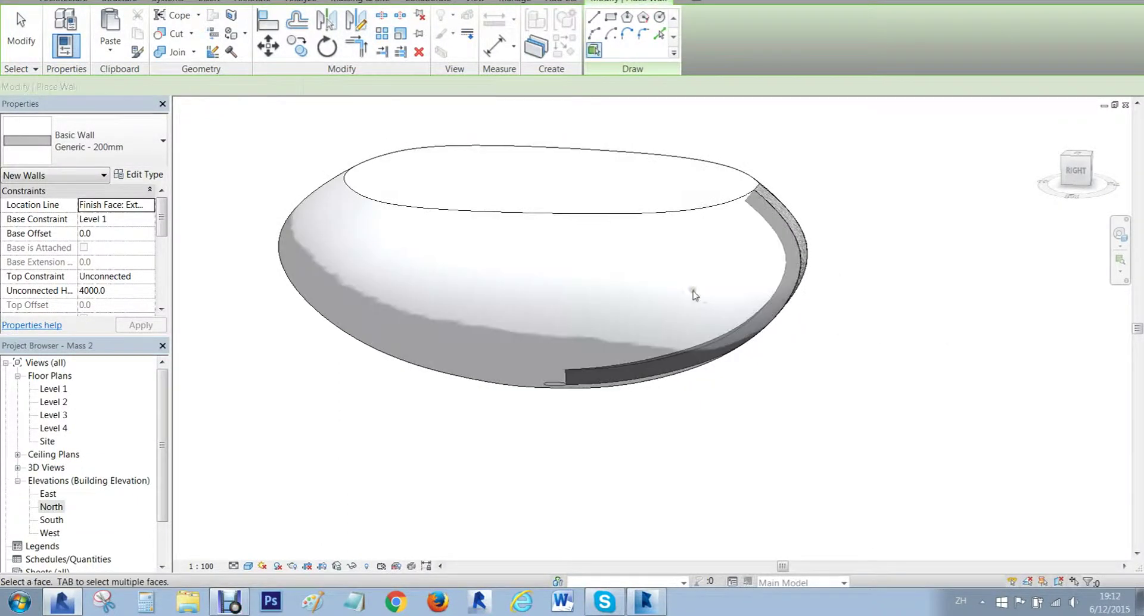
pyautogui.click(674, 215)
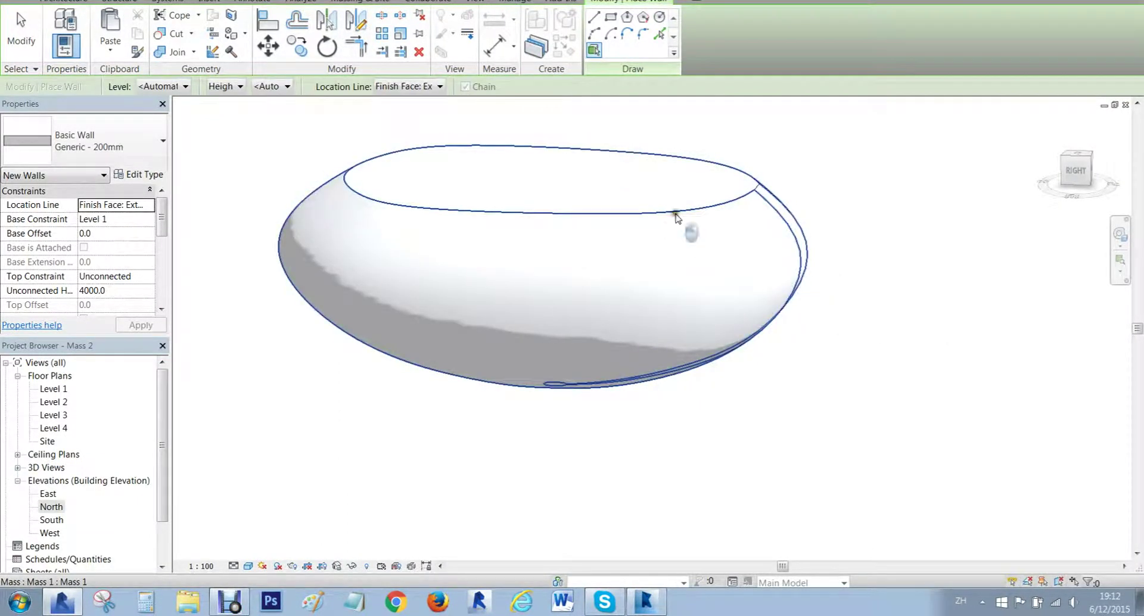
pyautogui.keyDown('shift'); pyautogui.moveTo(818, 234); pyautogui.dragTo(744, 232, button='middle'); pyautogui.keyUp('shift')
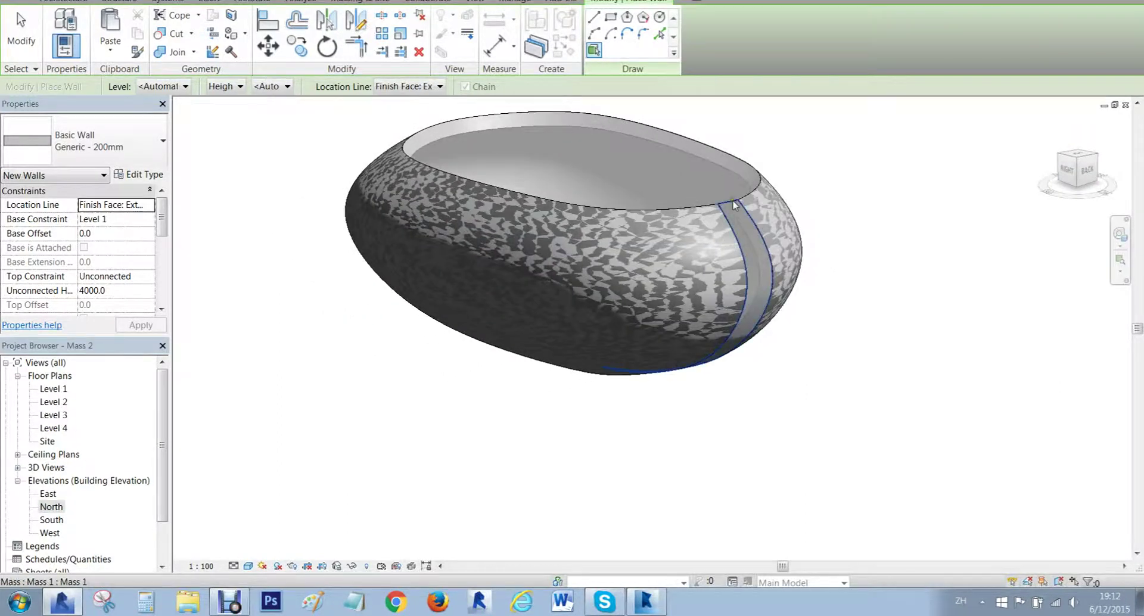
pyautogui.click(870, 412)
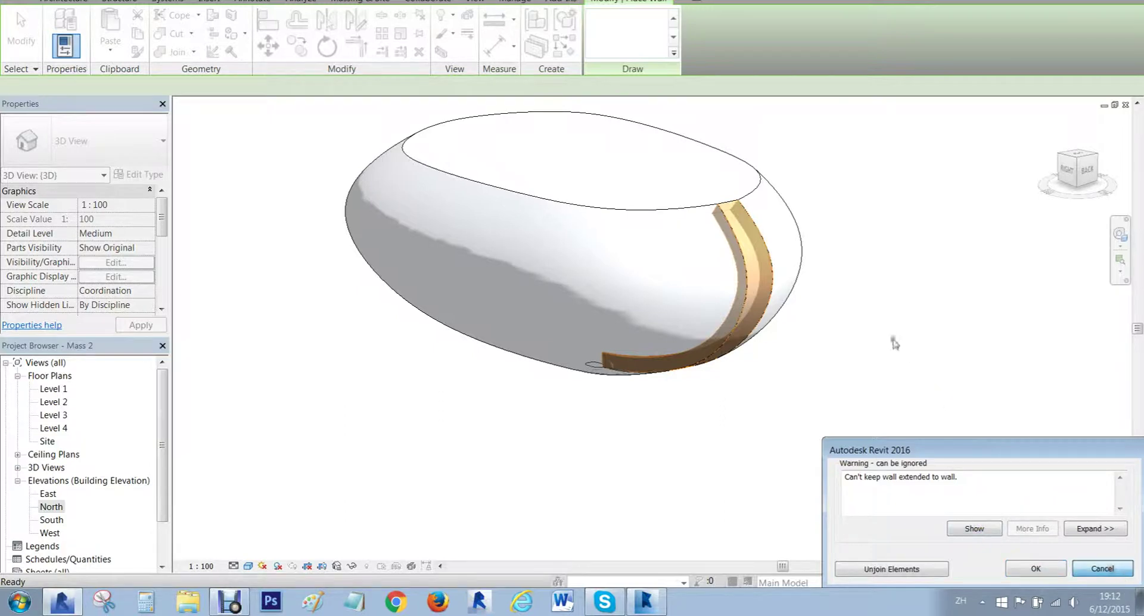
pyautogui.press('Escape')
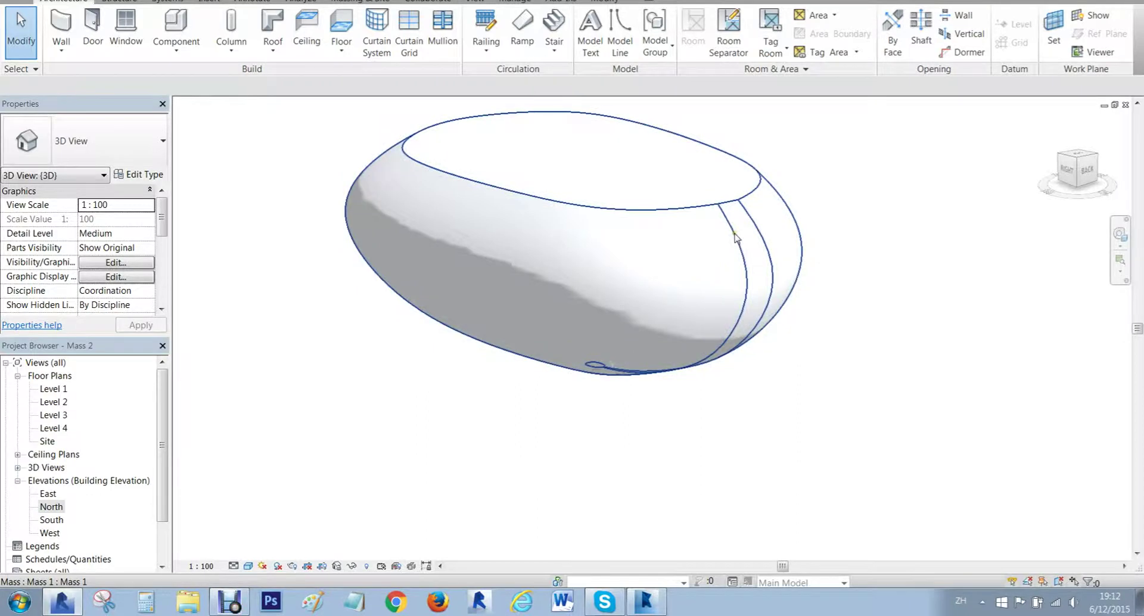
# Place Generic - 200mm walls by face on the mass's narrow strip and on its large curved surface.
pyautogui.moveTo(805, 331); pyautogui.dragTo(699, 358, button='middle')
pyautogui.click(60, 49)
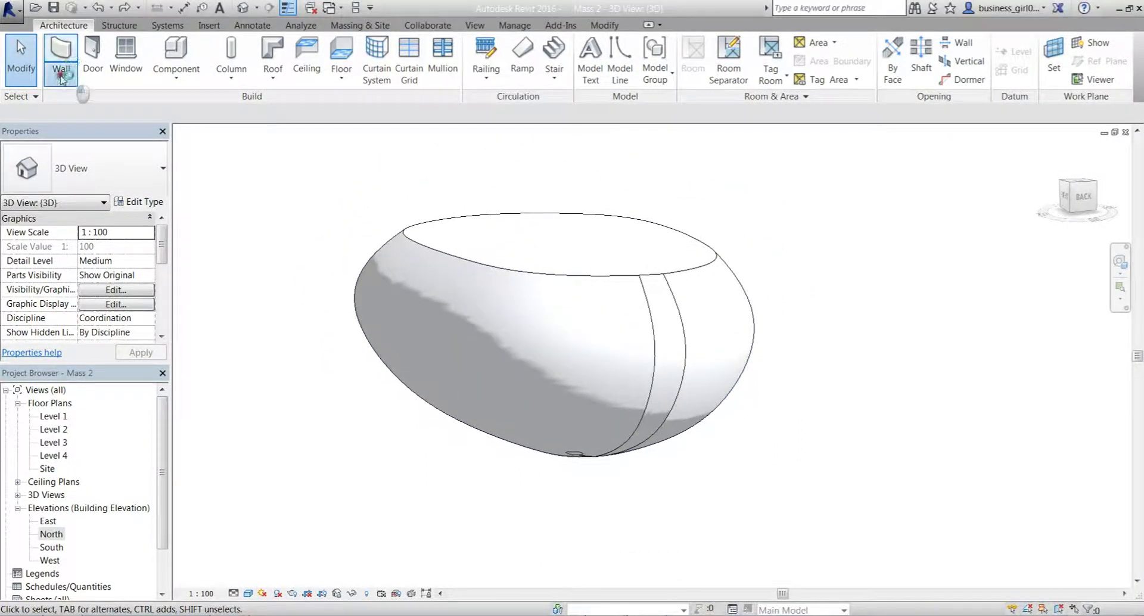
pyautogui.click(62, 77)
pyautogui.click(92, 112)
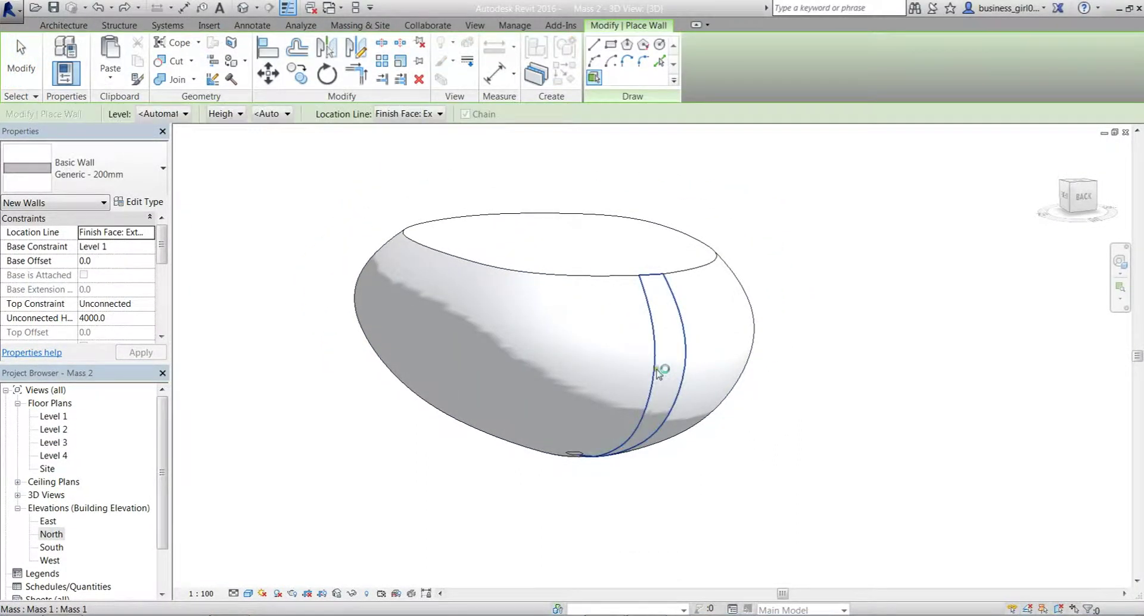
pyautogui.click(660, 372)
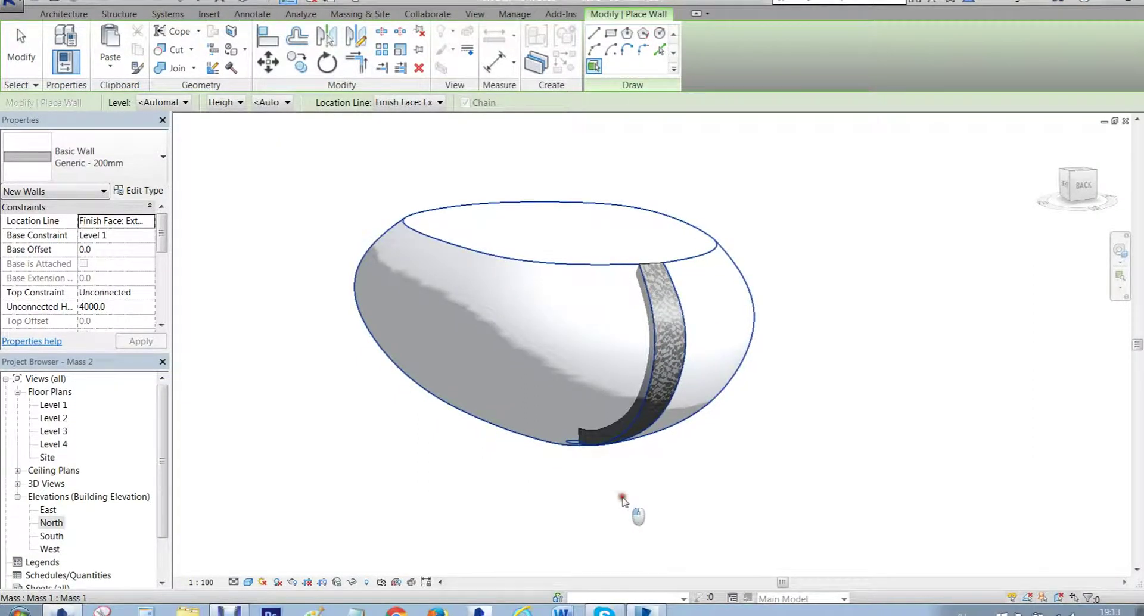
pyautogui.click(622, 499)
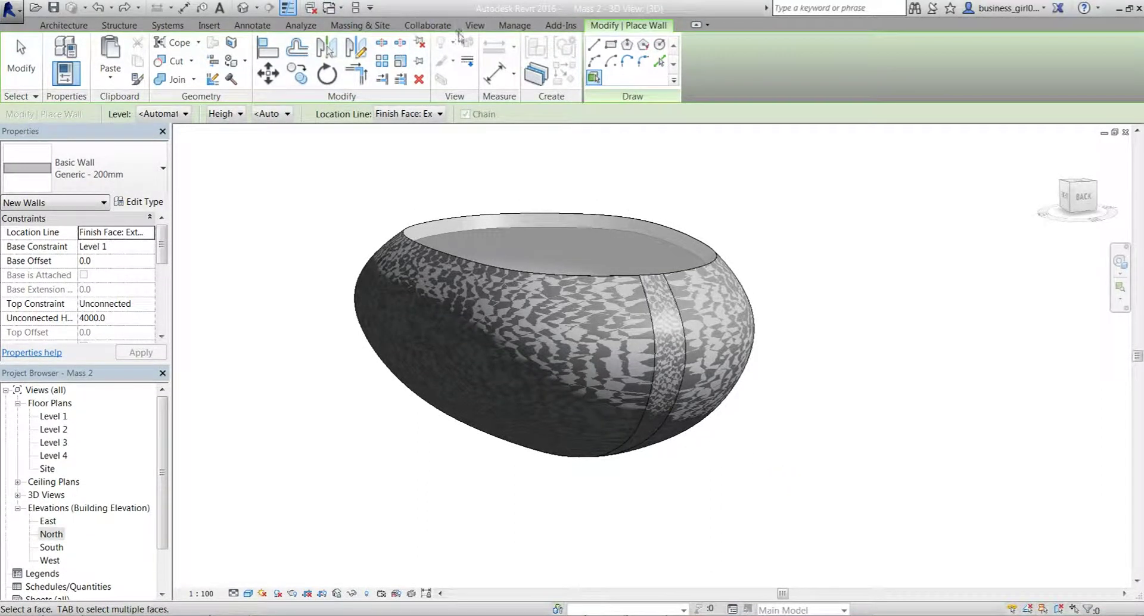
# Hide the mass by switching its display to Show Mass by View Settings, leaving only the walls.
pyautogui.click(360, 25)
pyautogui.click(88, 60)
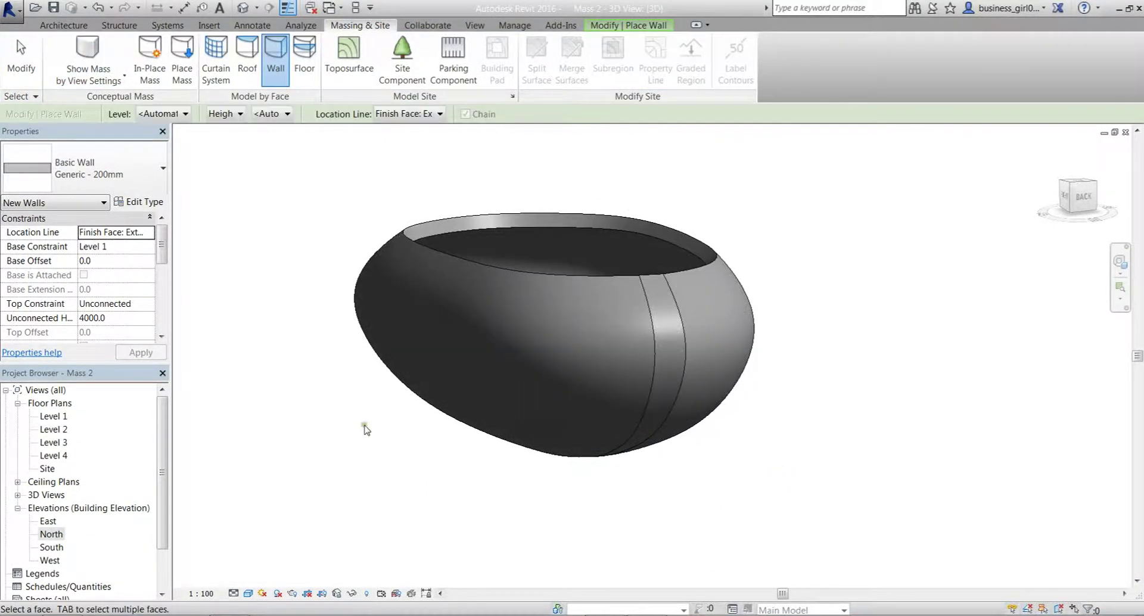
# Examine the underside of the wall shell around the small lowest profile and the narrow strip meeting it.
pyautogui.keyDown('shift'); pyautogui.moveTo(365, 429); pyautogui.dragTo(669, 377, button='middle'); pyautogui.keyUp('shift')
pyautogui.scroll(5, 451, 346)
pyautogui.scroll(5, 620, 302)
pyautogui.moveTo(902, 146); pyautogui.dragTo(835, 480, button='middle')
pyautogui.scroll(-3, 838, 427)
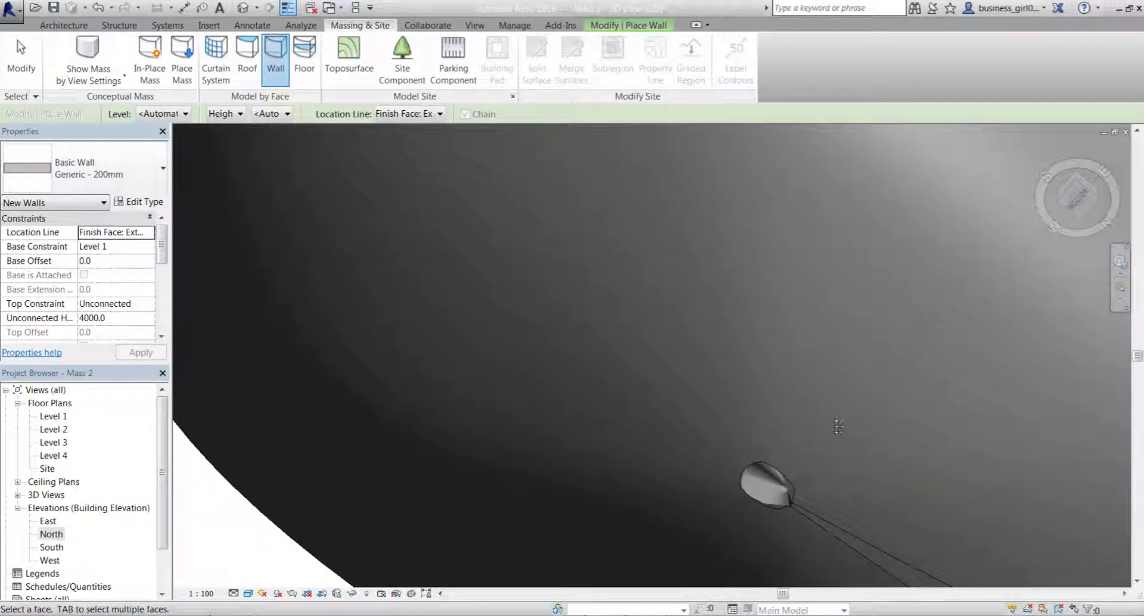
pyautogui.moveTo(838, 426); pyautogui.dragTo(818, 273, button='middle')
pyautogui.keyDown('shift'); pyautogui.moveTo(777, 304); pyautogui.dragTo(718, 65, button='middle'); pyautogui.keyUp('shift')
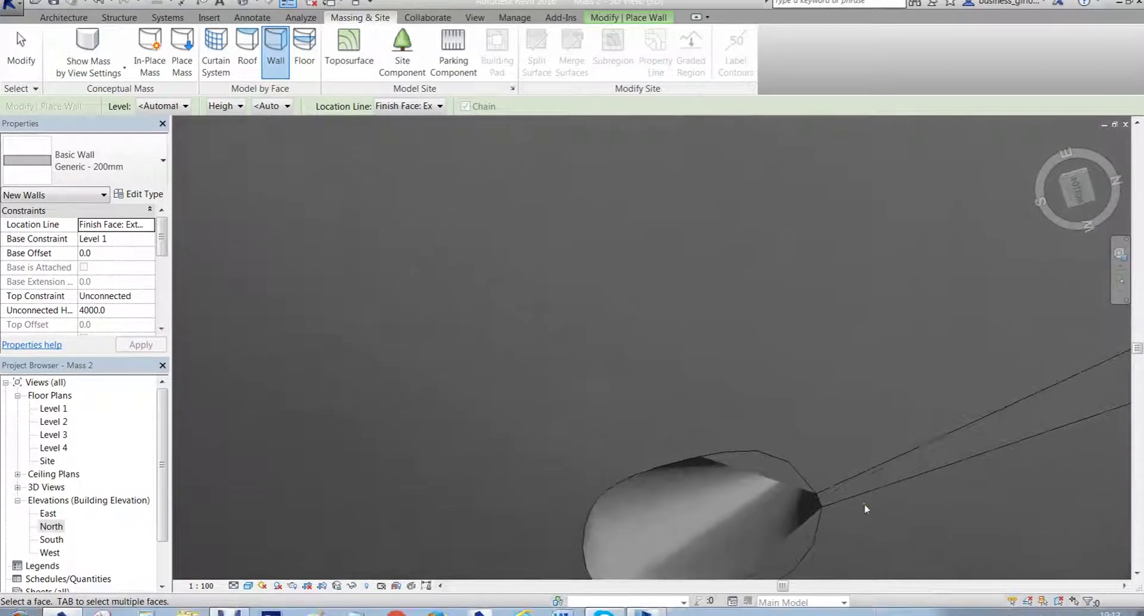
pyautogui.scroll(3, 852, 394)
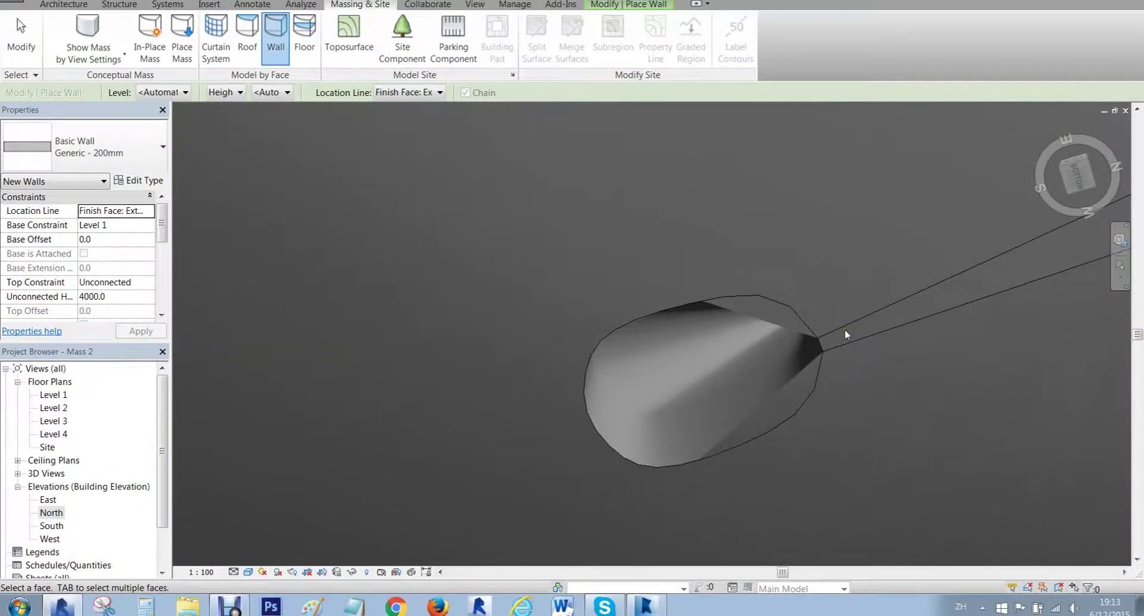
pyautogui.scroll(-5, 731, 272)
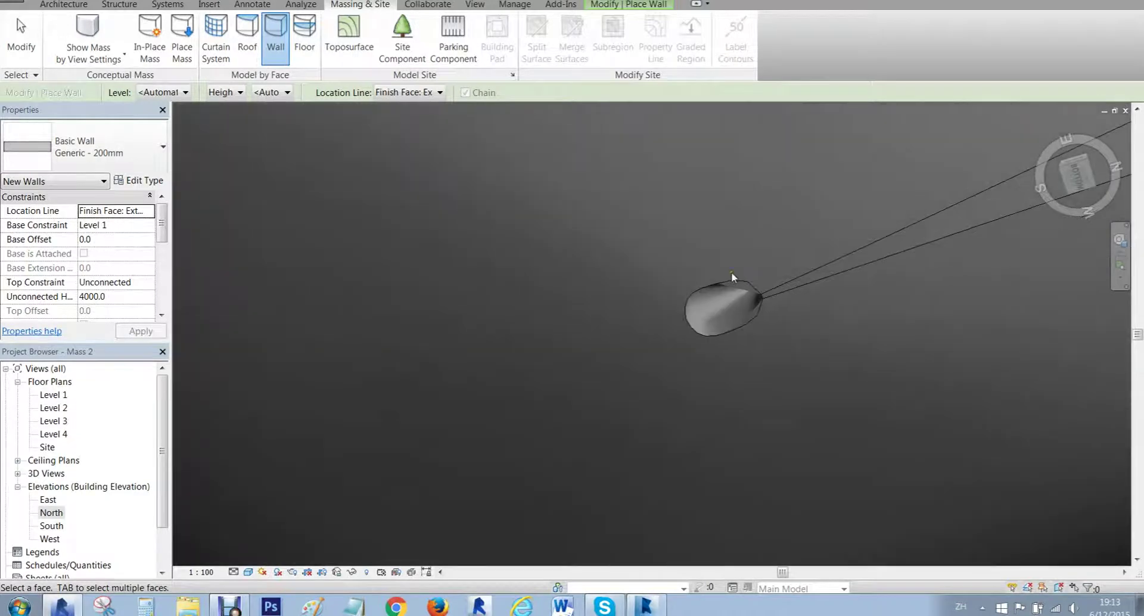